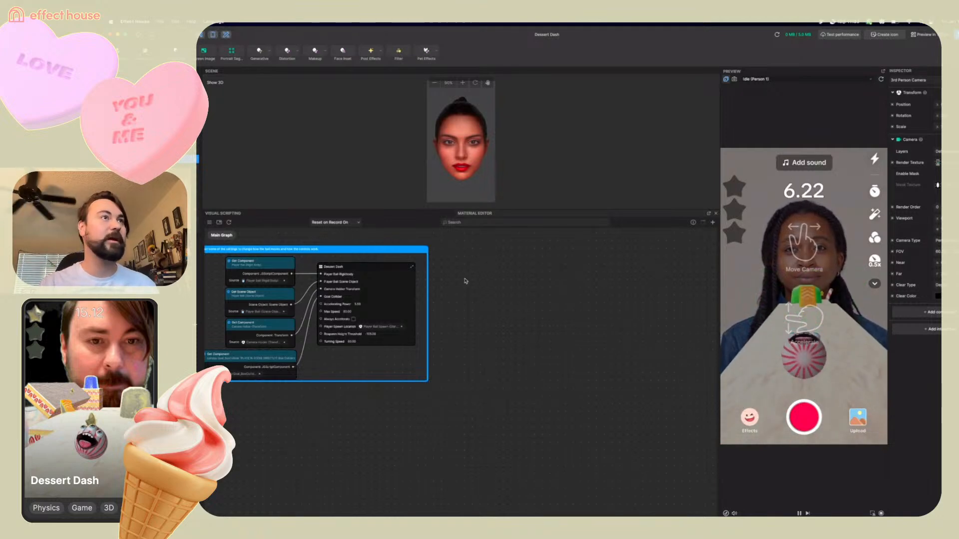
Examine the Dessert Dash node's settings and its connected Get Component nodes in the visual scripting graph
{"action": "mouse_move", "coordinate": [374, 249]}
{"action": "left_mouse_down"}
{"action": "mouse_move", "coordinate": [464, 250]}
{"action": "mouse_move", "coordinate": [383, 250]}
{"action": "left_mouse_up"}
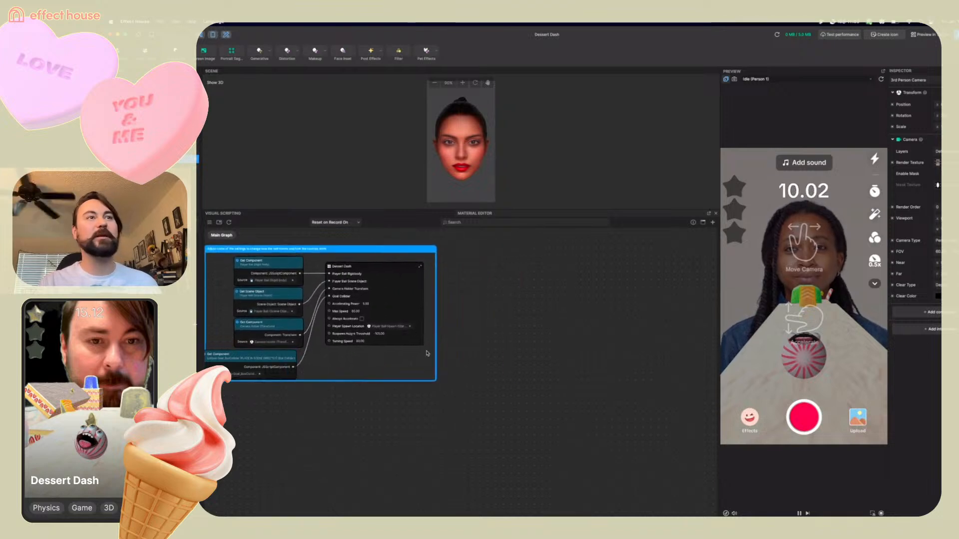
{"action": "middle_click_drag", "start_coordinate": [473, 346], "coordinate": [605, 390]}
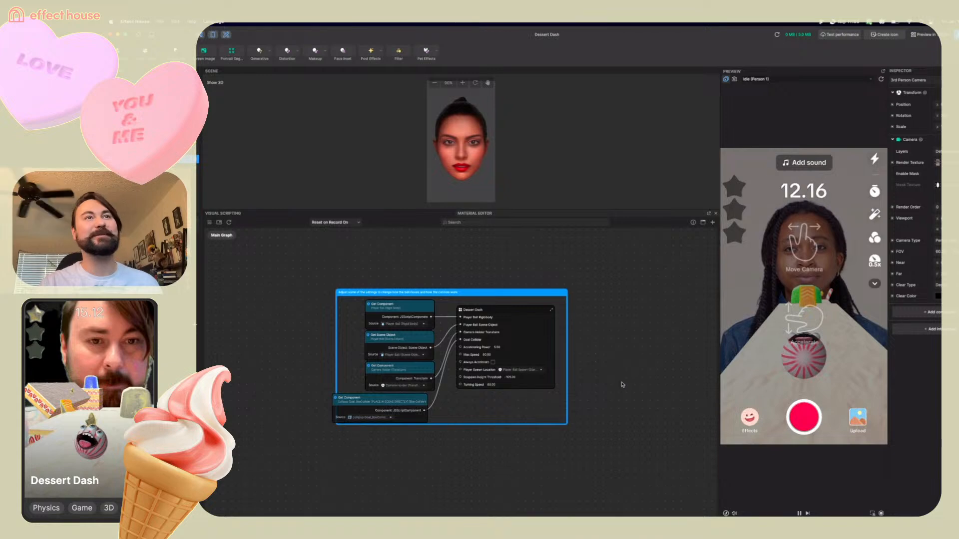
{"action": "middle_click_drag", "start_coordinate": [582, 325], "coordinate": [580, 347]}
{"action": "scroll", "coordinate": [582, 346], "scroll_direction": "up", "scroll_amount": 3}
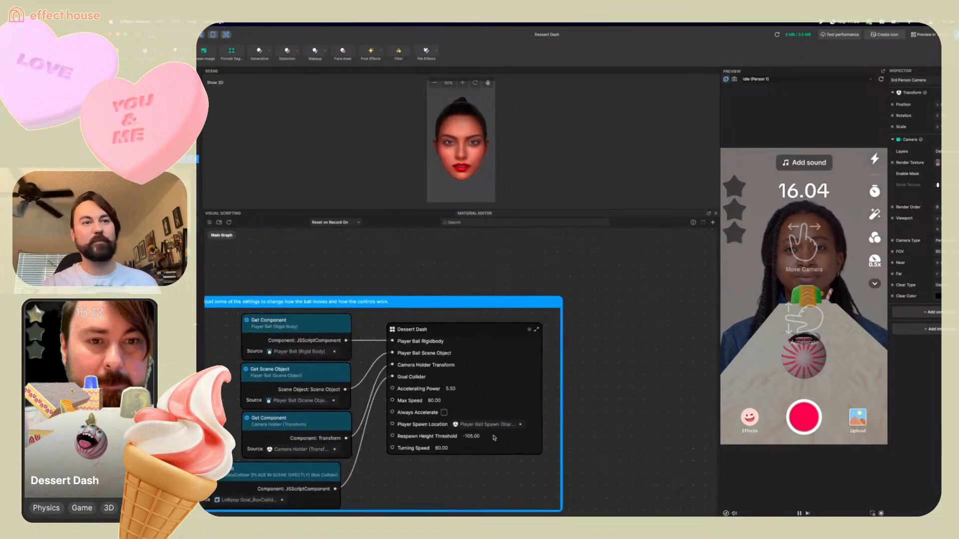
{"action": "middle_click_drag", "start_coordinate": [451, 471], "coordinate": [556, 442]}
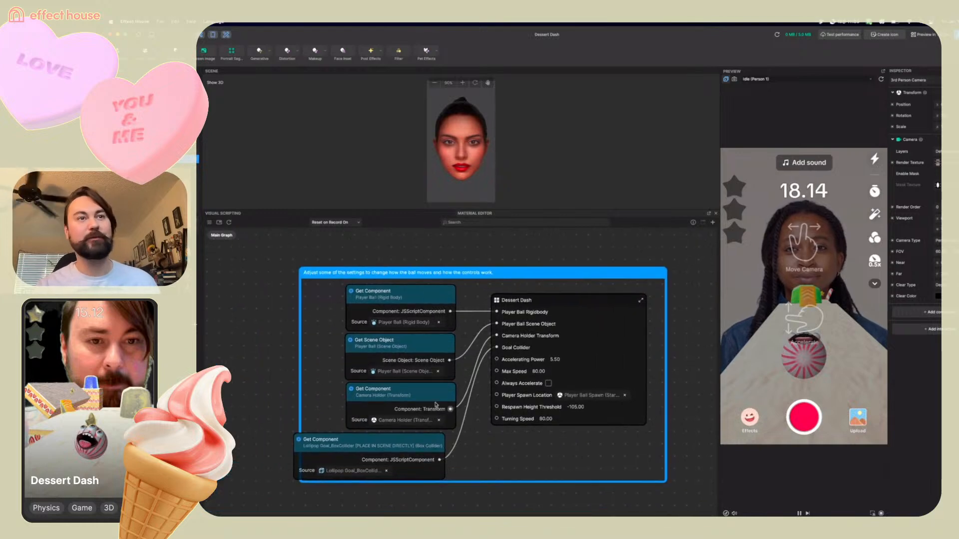
{"action": "left_click_drag", "start_coordinate": [375, 441], "coordinate": [389, 439]}
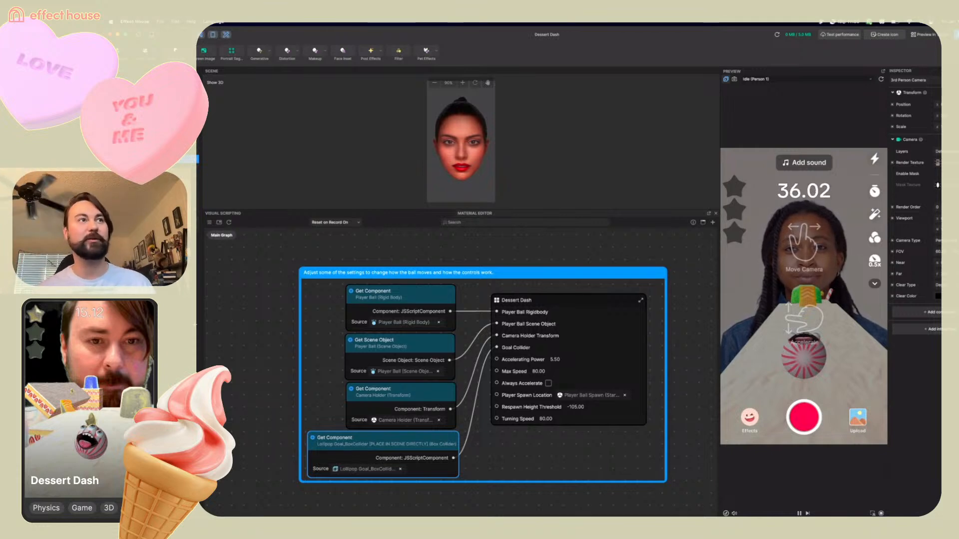
{"action": "scroll", "coordinate": [397, 502], "scroll_direction": "down", "scroll_amount": 1}
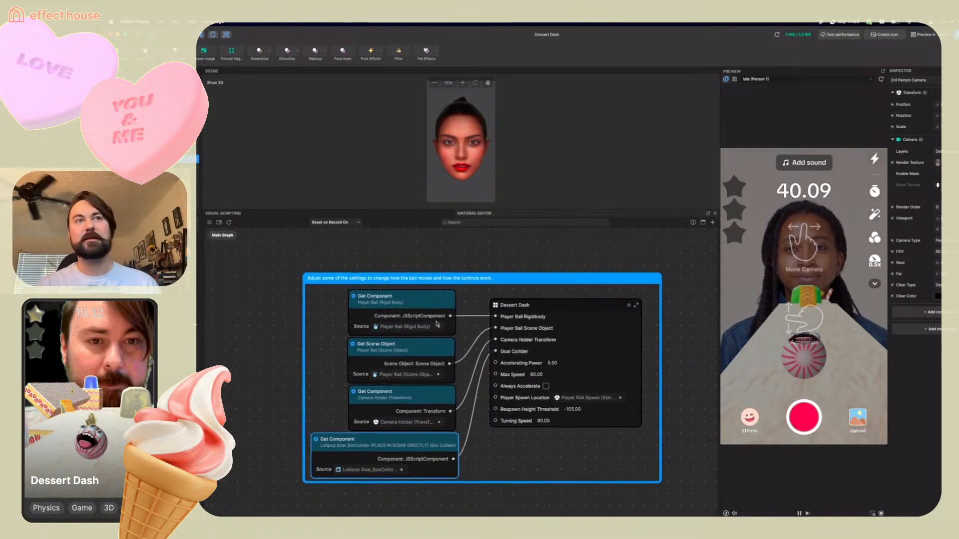
{"action": "left_click_drag", "start_coordinate": [427, 306], "coordinate": [423, 304]}
{"action": "left_click_drag", "start_coordinate": [426, 344], "coordinate": [426, 345]}
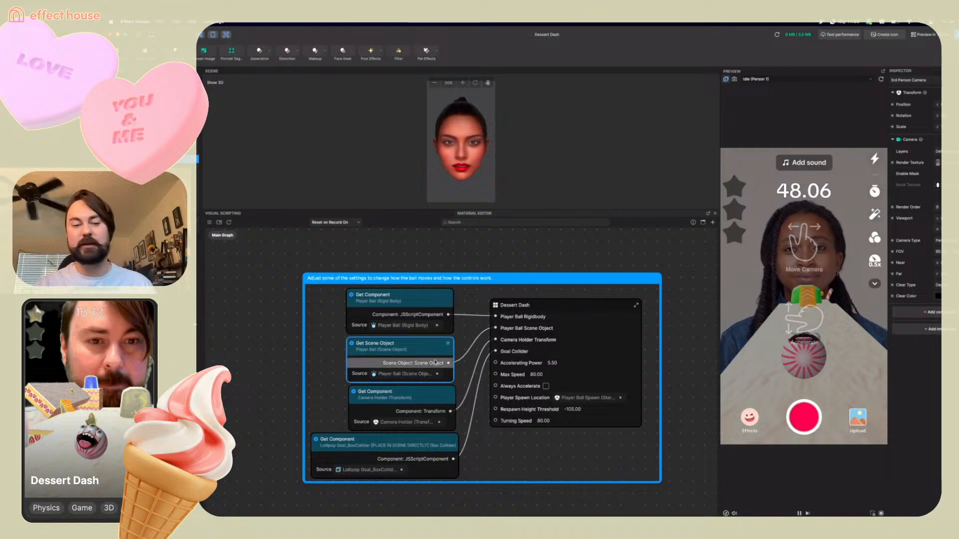
{"action": "left_click_drag", "start_coordinate": [431, 397], "coordinate": [427, 396]}
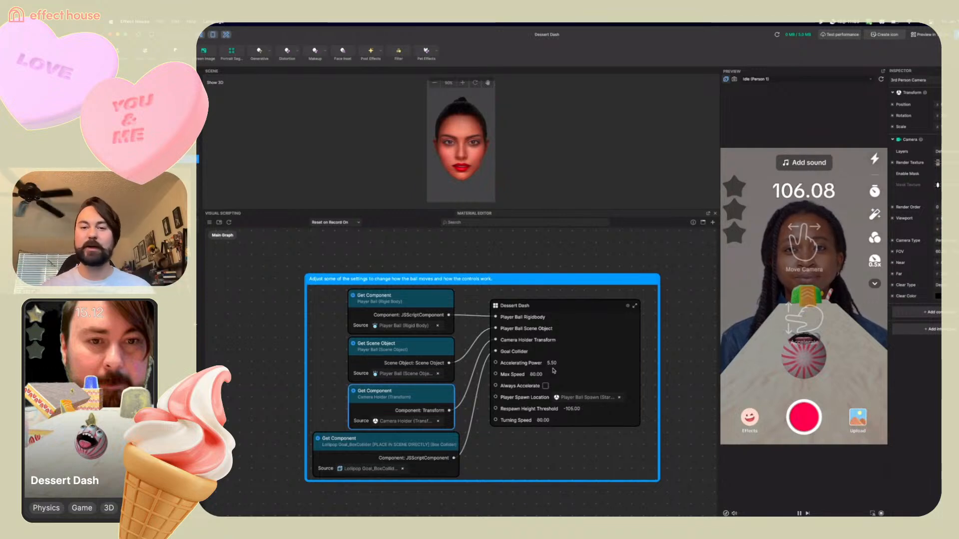
{"action": "scroll", "coordinate": [553, 371], "scroll_direction": "down", "scroll_amount": 2}
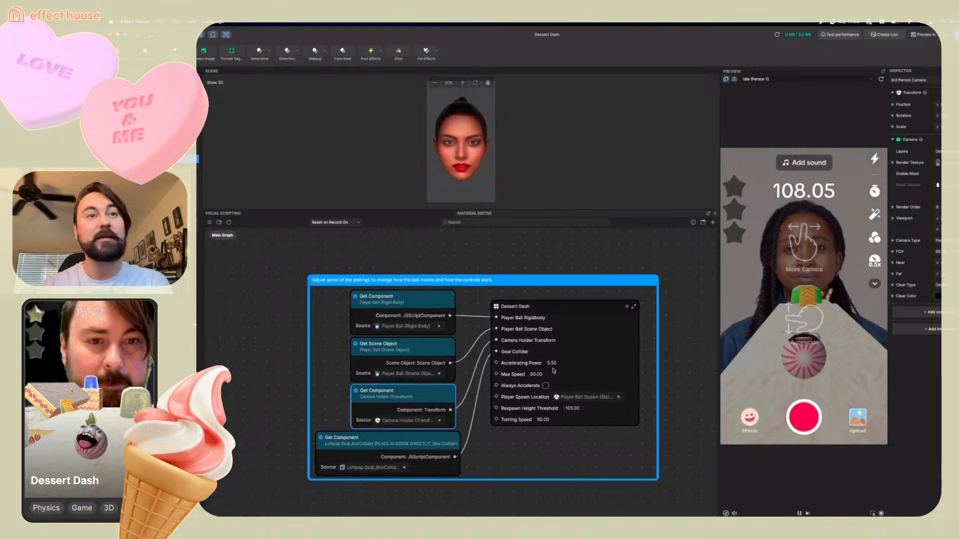
{"action": "left_click_drag", "start_coordinate": [573, 430], "coordinate": [561, 402]}
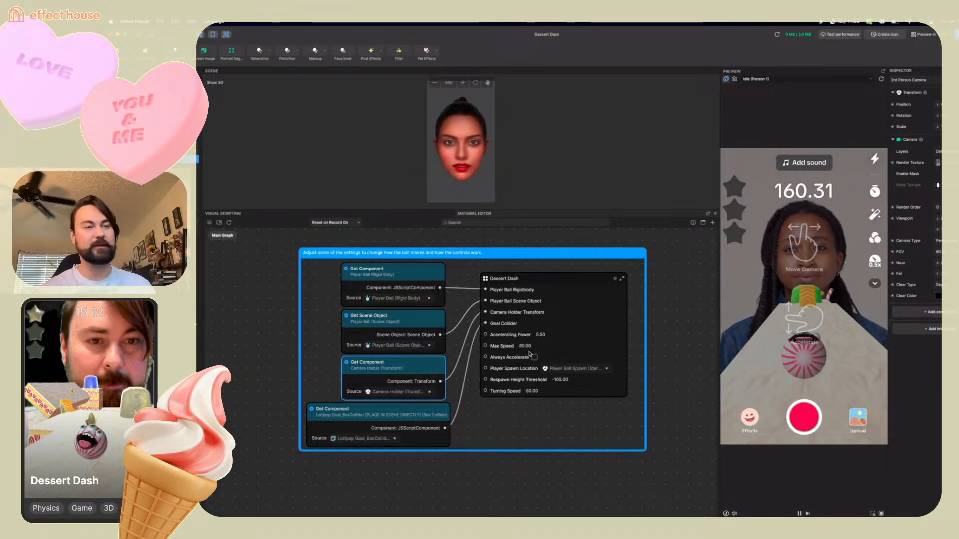
Add a new scene object to the scene hierarchy
{"action": "left_click", "coordinate": [566, 283]}
{"action": "left_click_drag", "start_coordinate": [566, 283], "coordinate": [566, 281]}
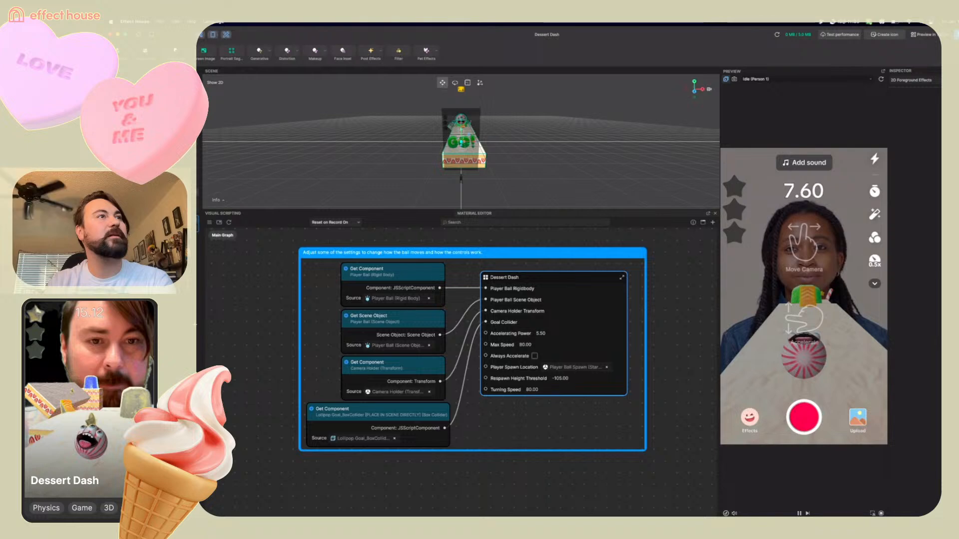
{"action": "left_click", "coordinate": [159, 208]}
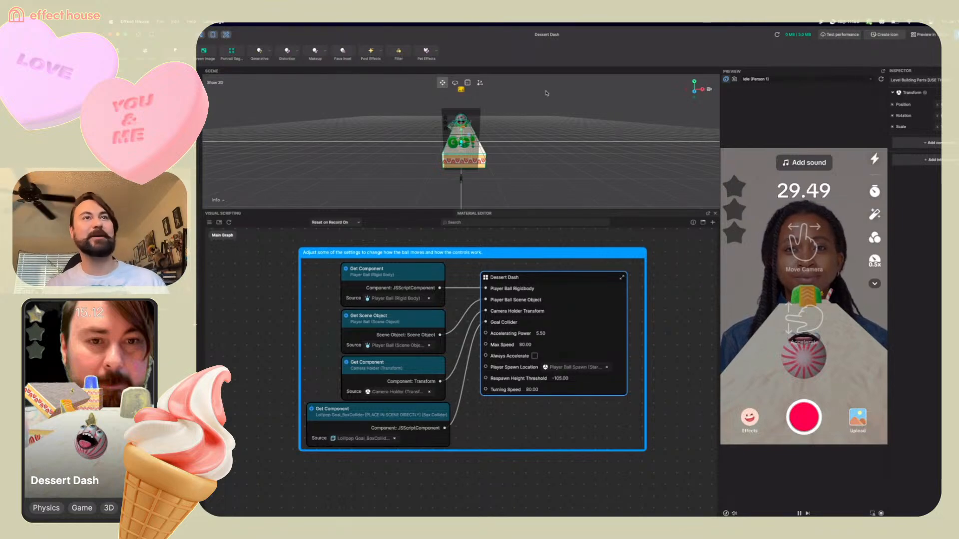
{"action": "right_click_drag", "start_coordinate": [546, 135], "coordinate": [668, 161]}
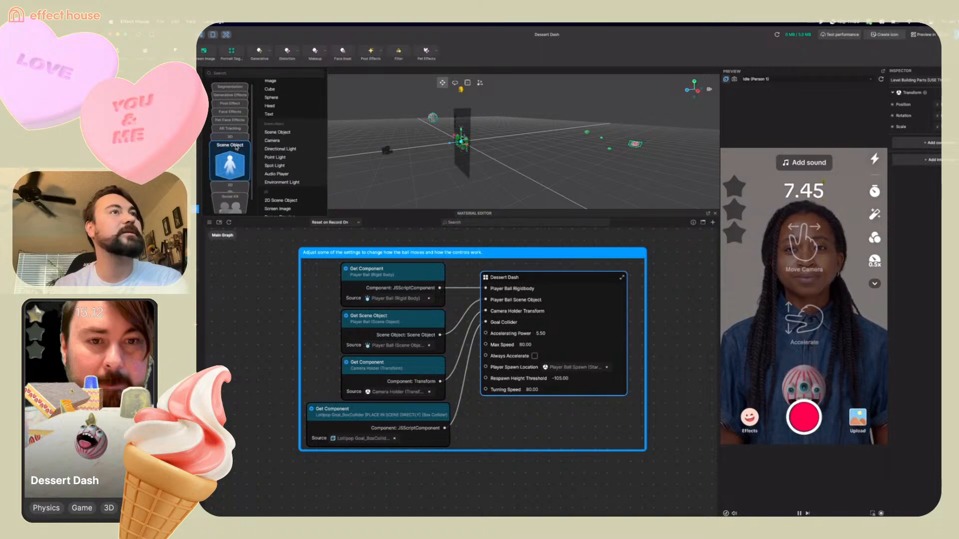
{"action": "left_click", "coordinate": [274, 133]}
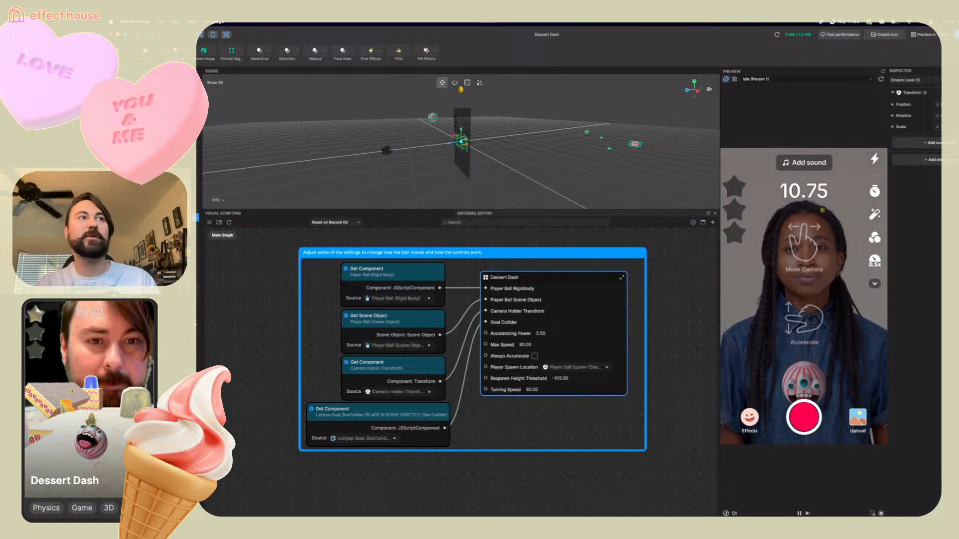
Select the Player Spawn (Stream) object and review the Player Spawn Location setting on the Dessert Dash node
{"action": "left_click", "coordinate": [195, 218]}
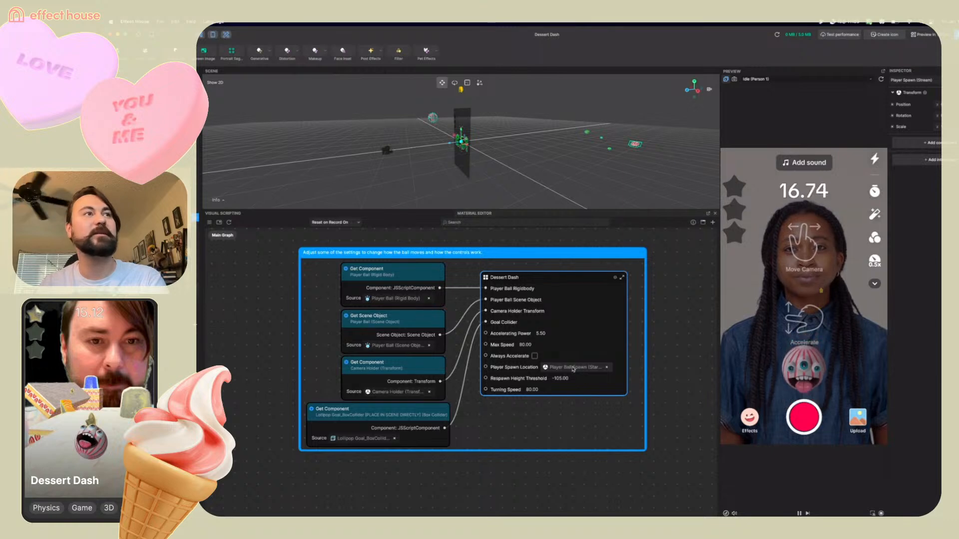
{"action": "scroll", "coordinate": [432, 319], "scroll_direction": "up", "scroll_amount": 4}
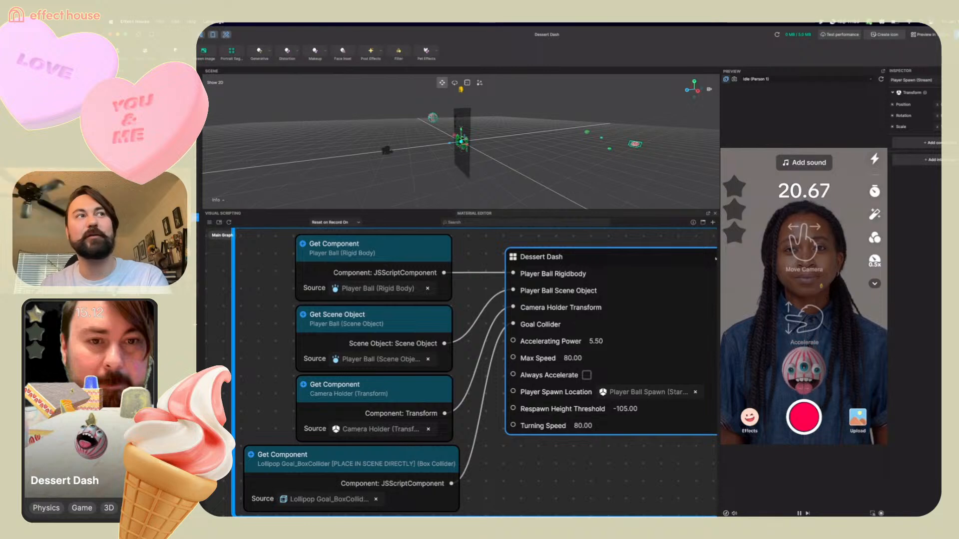
{"action": "scroll", "coordinate": [367, 321], "scroll_direction": "down", "scroll_amount": 3}
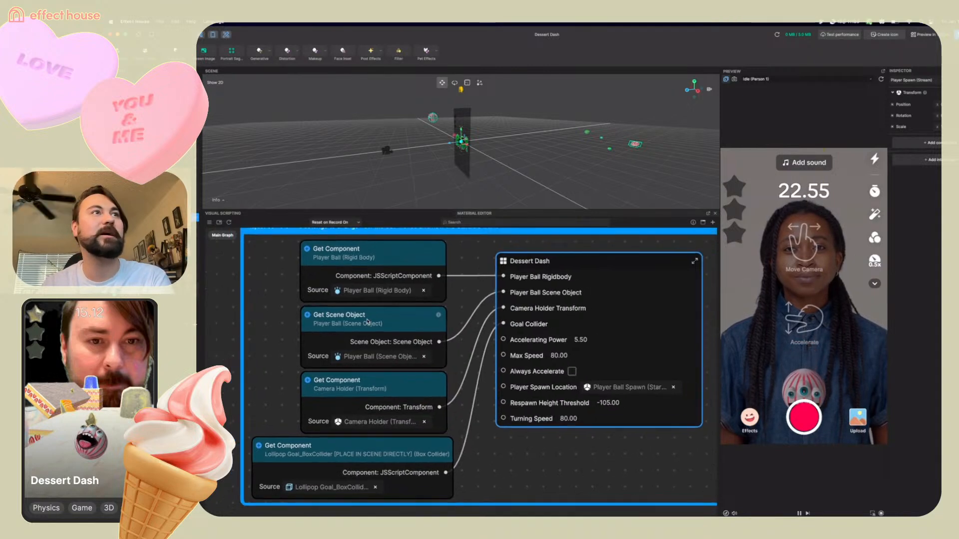
{"action": "scroll", "coordinate": [368, 321], "scroll_direction": "down", "scroll_amount": 3}
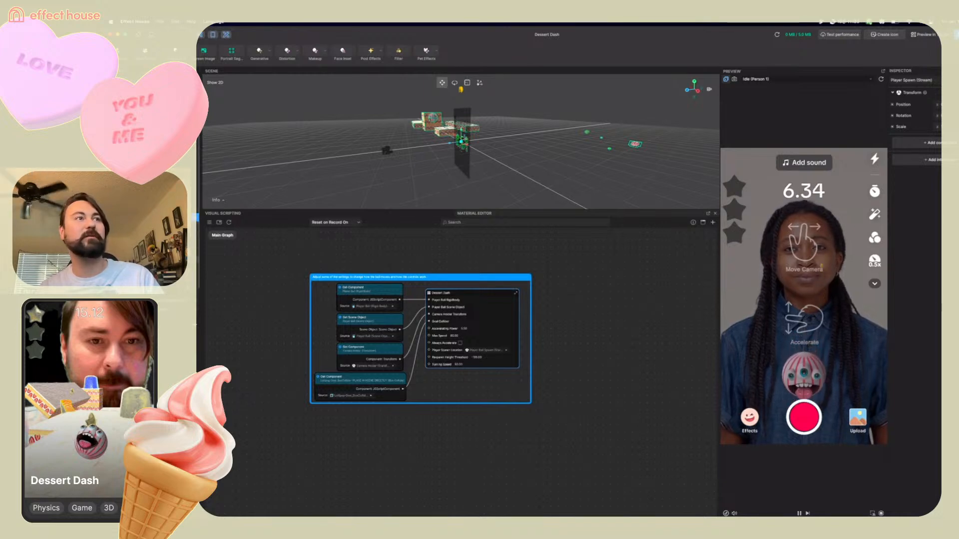
Focus the scene view on the small cake stack to examine the level building parts
{"action": "left_click", "coordinate": [160, 259]}
{"action": "key", "text": "f"}
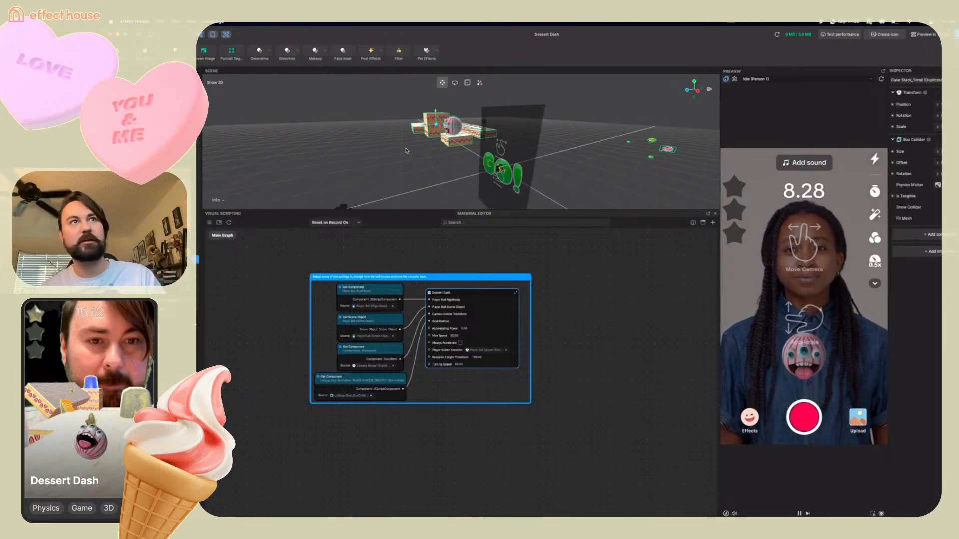
{"action": "left_click_drag", "start_coordinate": [379, 167], "coordinate": [438, 172], "text": "alt"}
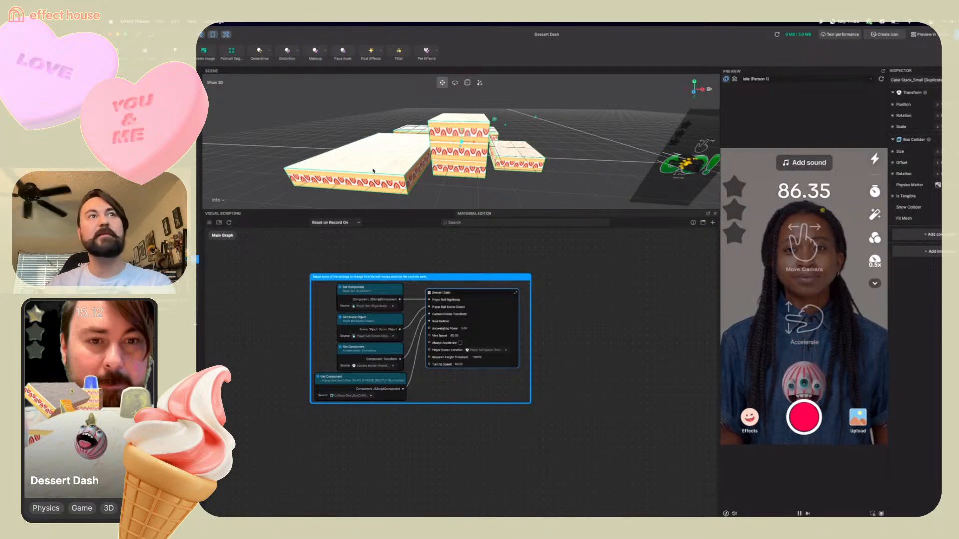
{"action": "right_click_drag", "start_coordinate": [513, 184], "coordinate": [463, 189]}
{"action": "scroll", "coordinate": [463, 190], "scroll_direction": "down", "scroll_amount": 3}
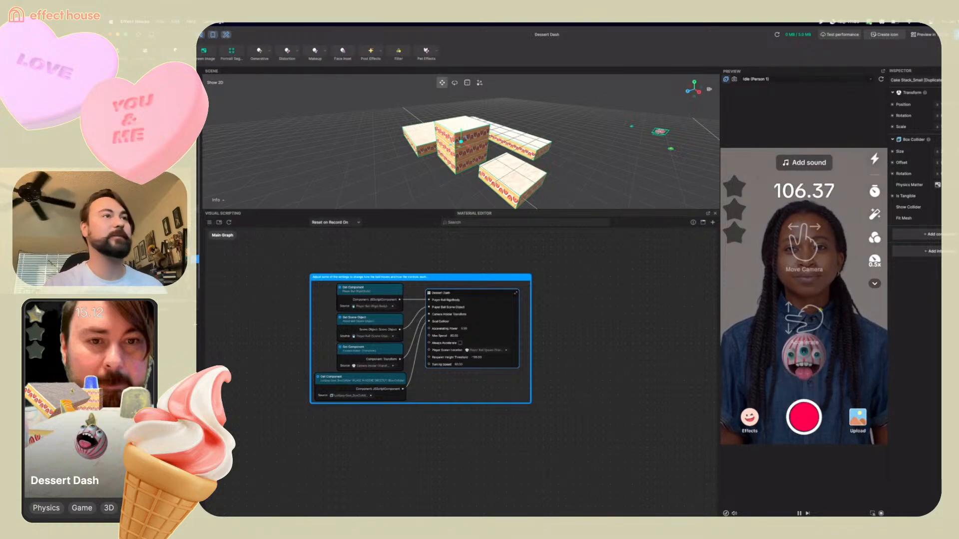
Duplicate the Cake Platform_Long (Duplicate) level building part
{"action": "left_click", "coordinate": [150, 266]}
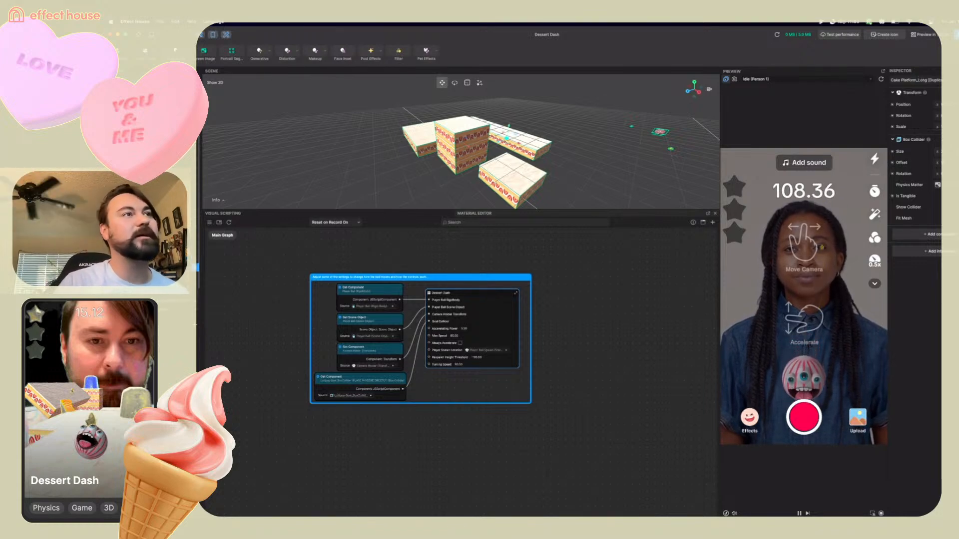
{"action": "right_click", "coordinate": [150, 267]}
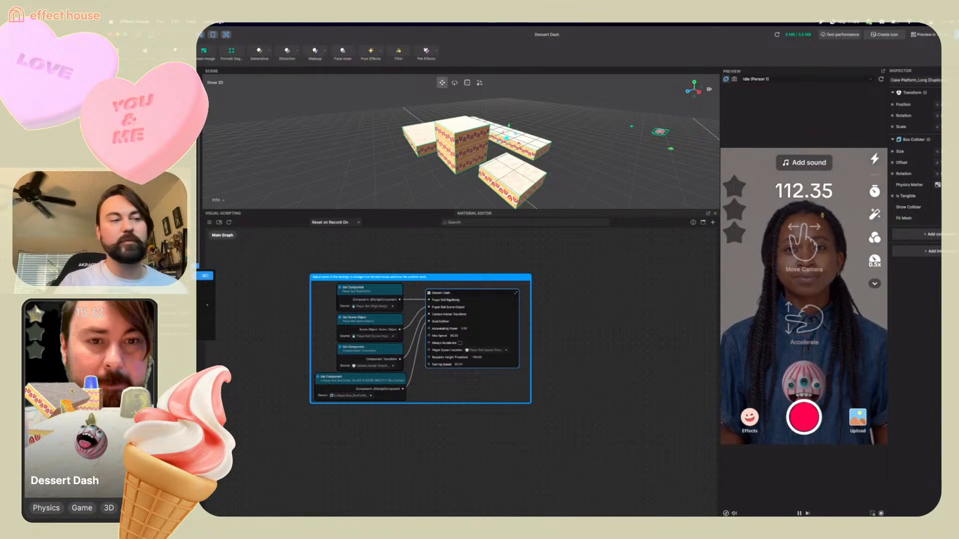
{"action": "left_click", "coordinate": [205, 275]}
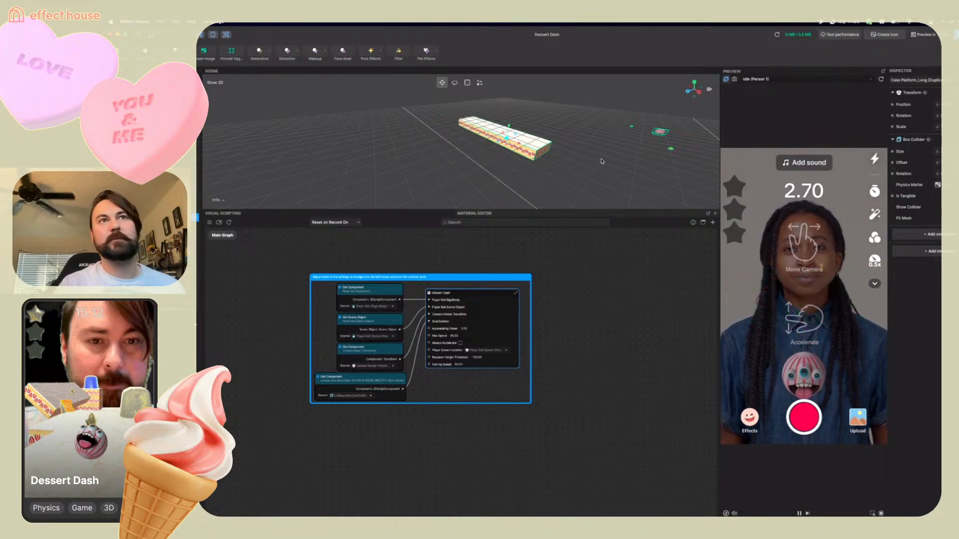
Move the duplicated long cake platform over to the player spawn area
{"action": "right_click_drag", "start_coordinate": [602, 162], "coordinate": [612, 218]}
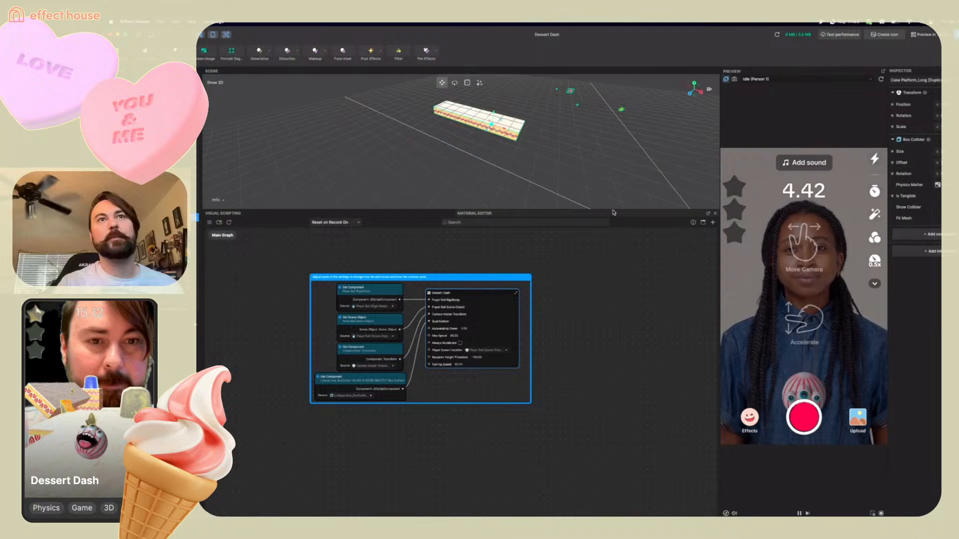
{"action": "left_click_drag", "start_coordinate": [613, 212], "coordinate": [629, 379]}
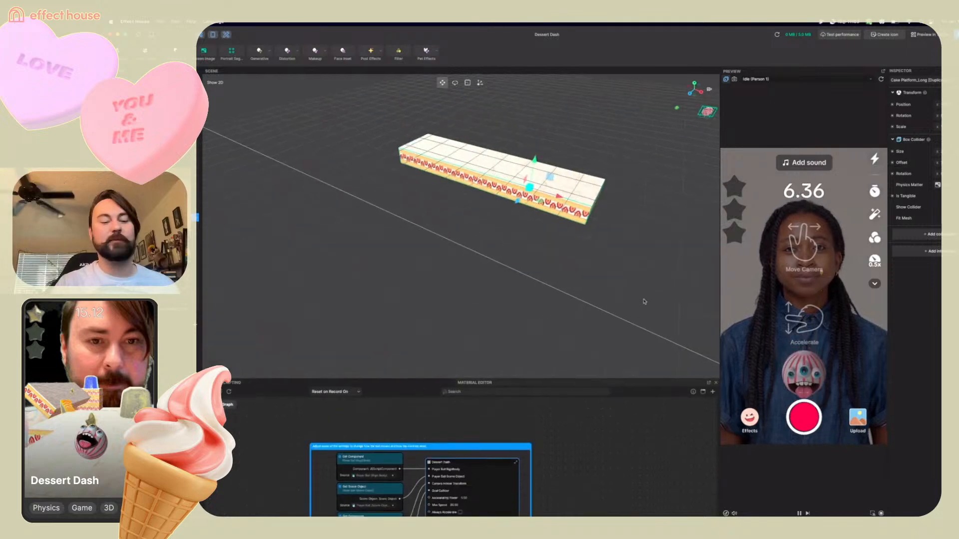
{"action": "right_click_drag", "start_coordinate": [644, 301], "coordinate": [667, 282]}
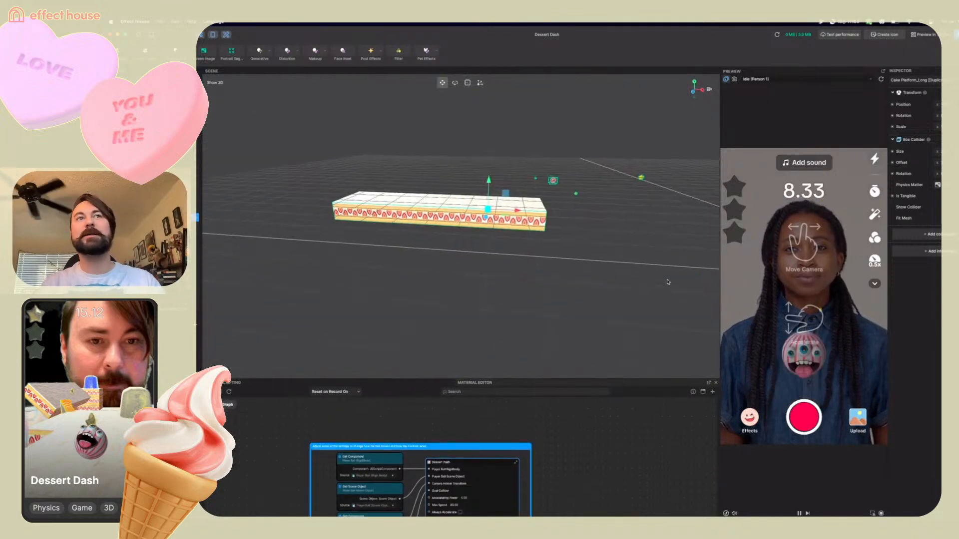
{"action": "scroll", "coordinate": [667, 283], "scroll_direction": "down", "scroll_amount": 10}
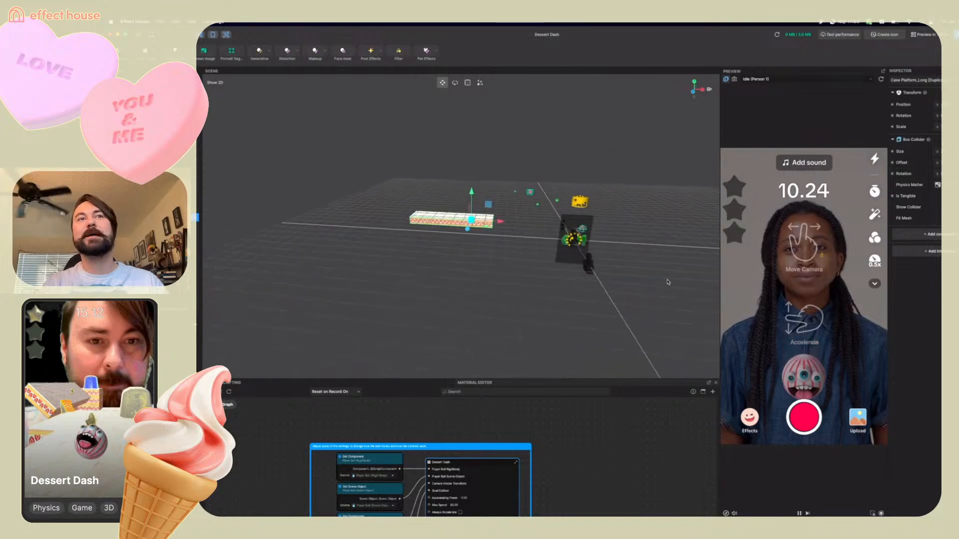
{"action": "scroll", "coordinate": [668, 282], "scroll_direction": "up", "scroll_amount": 2}
{"action": "left_click_drag", "start_coordinate": [505, 222], "coordinate": [637, 232]}
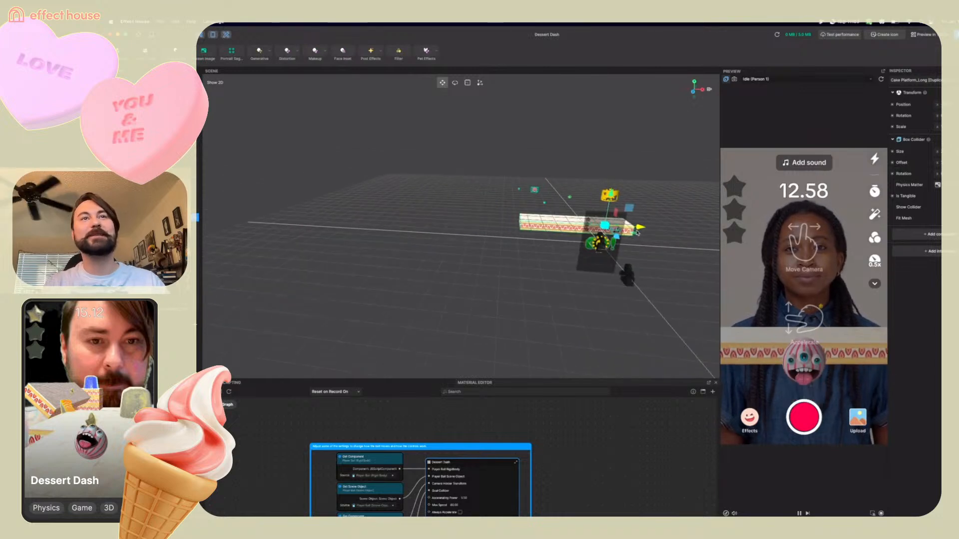
Rotate the duplicated platform into a slope, then reposition it beside the player spawn
{"action": "key", "text": "e"}
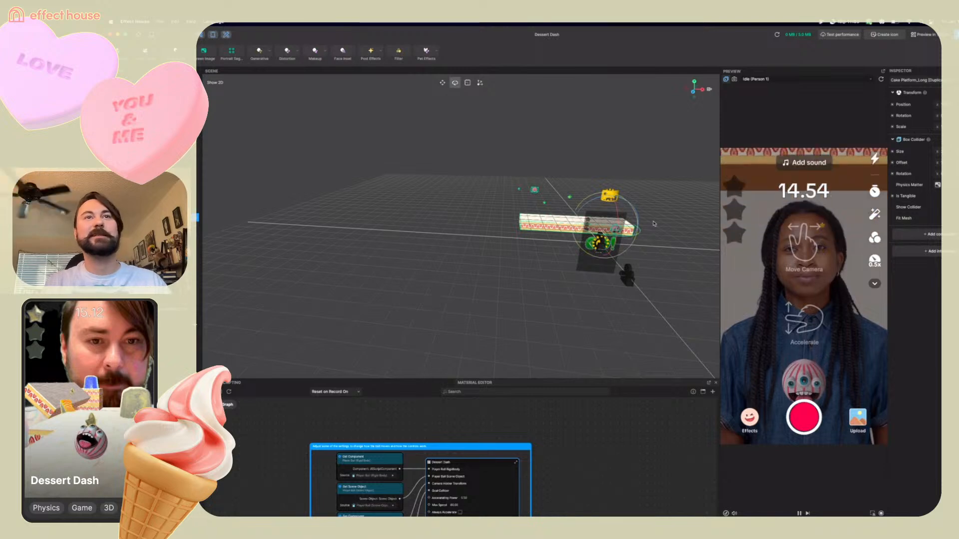
{"action": "left_click_drag", "start_coordinate": [618, 237], "coordinate": [517, 259]}
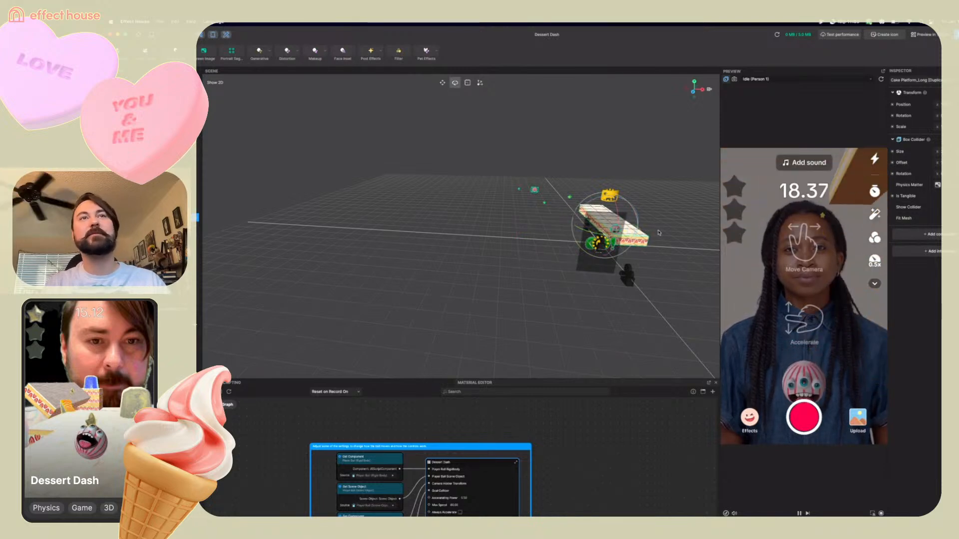
{"action": "left_click", "coordinate": [442, 83]}
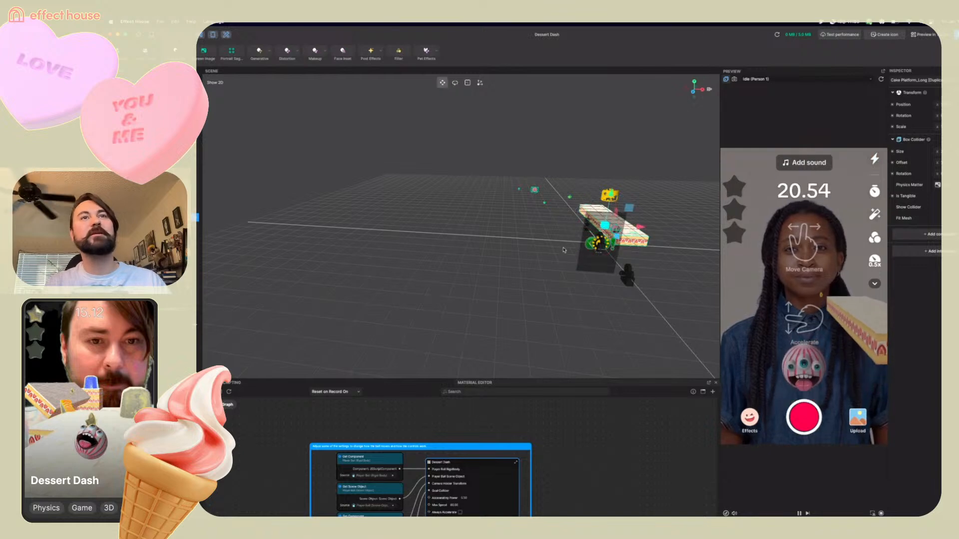
{"action": "left_click_drag", "start_coordinate": [563, 250], "coordinate": [484, 226], "text": "alt"}
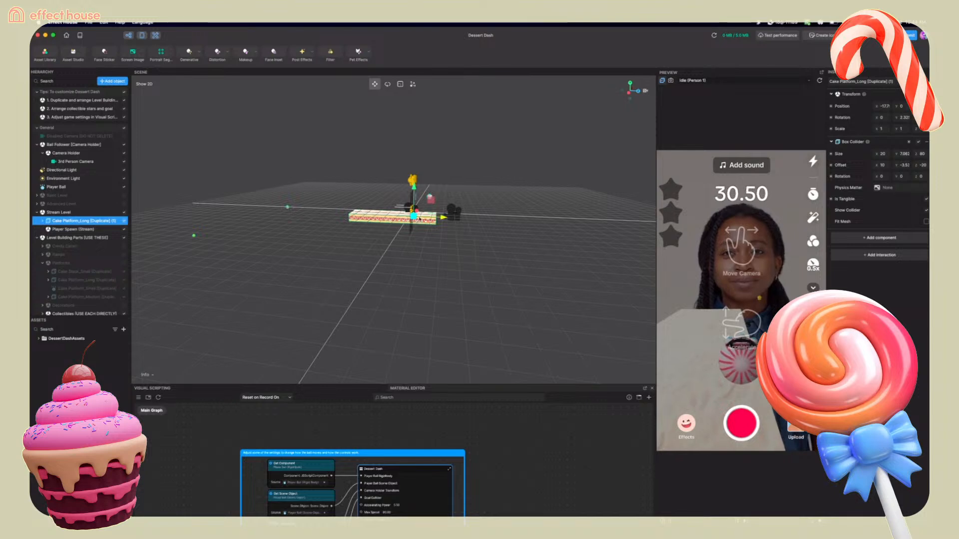
{"action": "left_click_drag", "start_coordinate": [416, 214], "coordinate": [418, 213]}
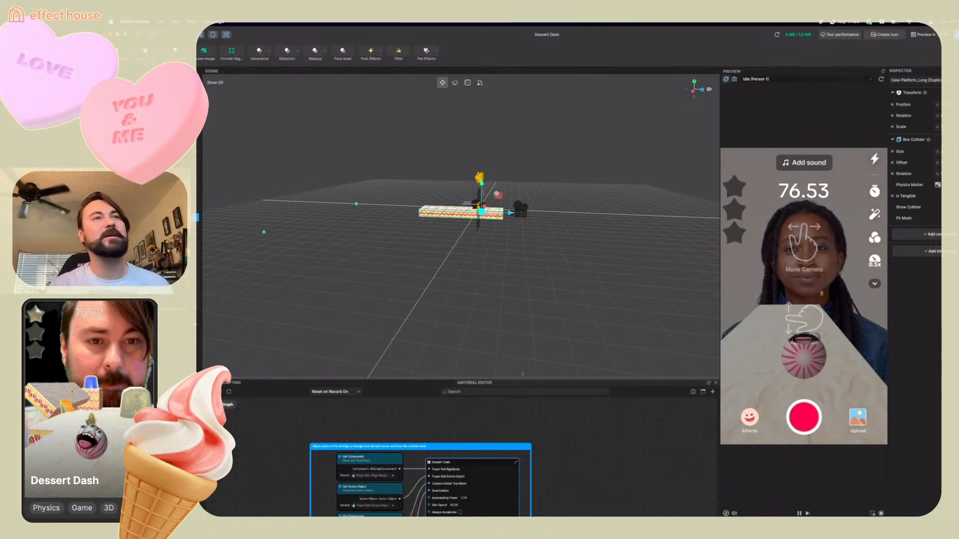
{"action": "right_click_drag", "start_coordinate": [522, 251], "coordinate": [473, 264]}
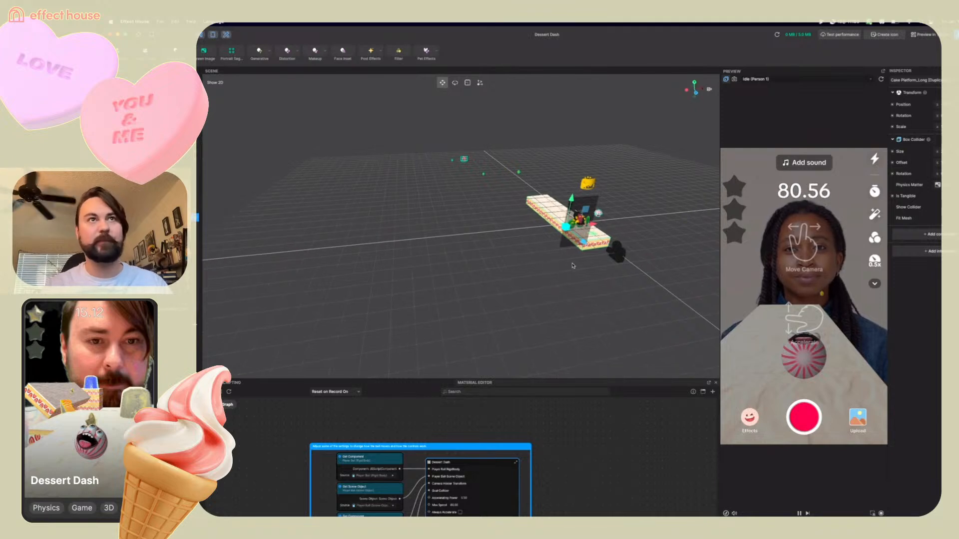
Duplicate the small cake stack level building part
{"action": "right_click_drag", "start_coordinate": [556, 265], "coordinate": [544, 250]}
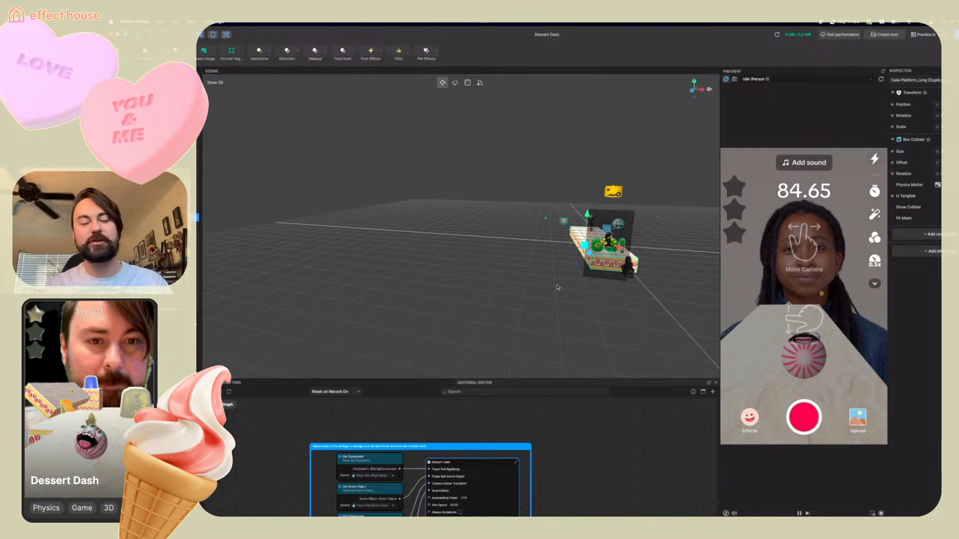
{"action": "scroll", "coordinate": [557, 285], "scroll_direction": "up", "scroll_amount": 3}
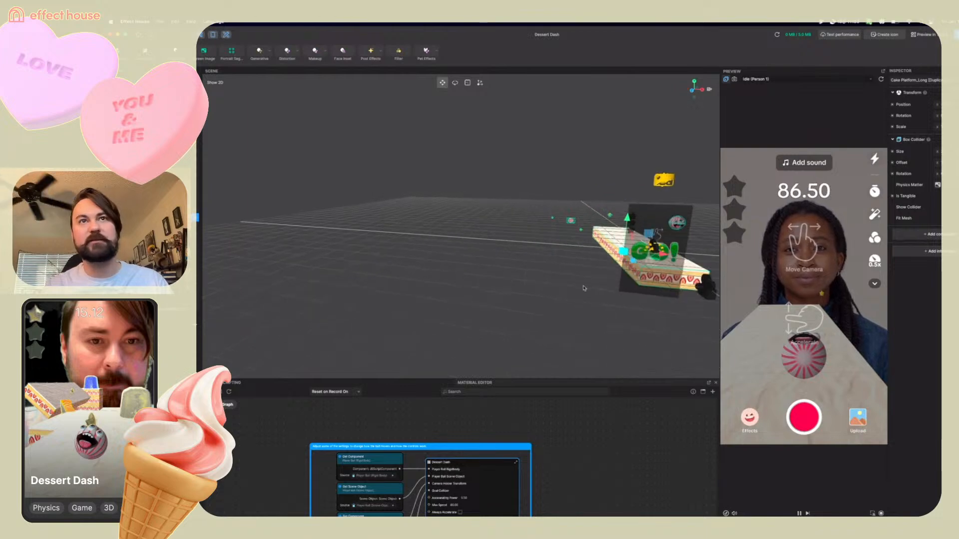
{"action": "scroll", "coordinate": [582, 288], "scroll_direction": "up", "scroll_amount": 5}
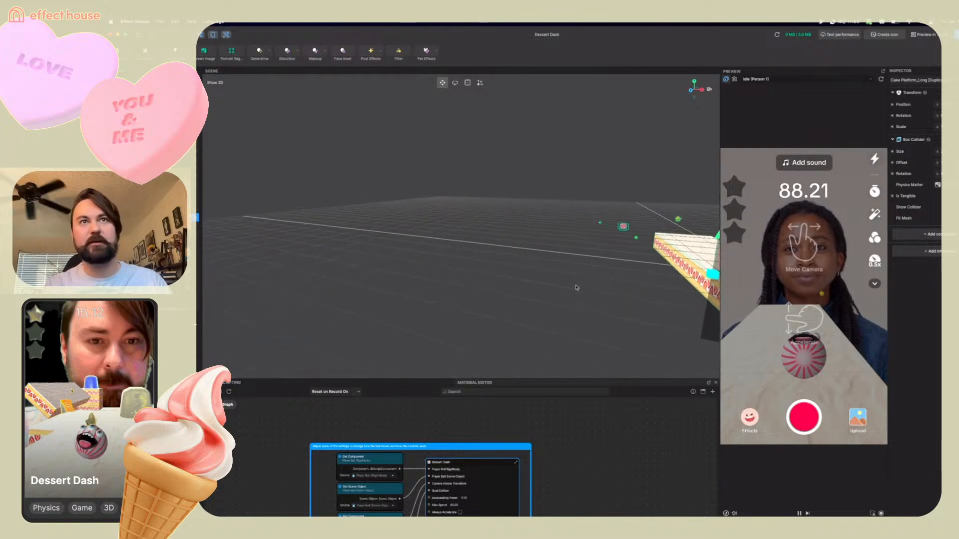
{"action": "scroll", "coordinate": [584, 287], "scroll_direction": "down", "scroll_amount": 2}
{"action": "right_click_drag", "start_coordinate": [593, 286], "coordinate": [488, 298]}
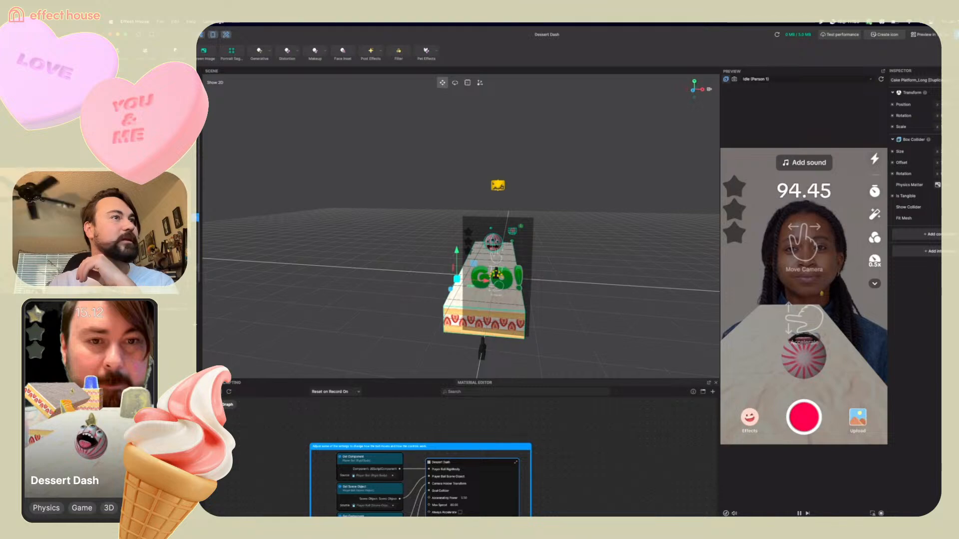
{"action": "right_click", "coordinate": [146, 267]}
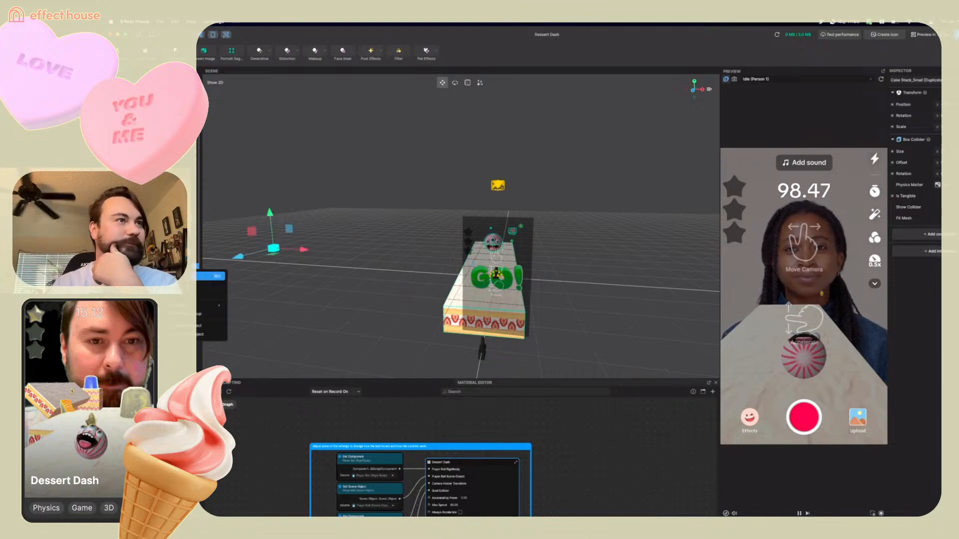
{"action": "left_click", "coordinate": [175, 276]}
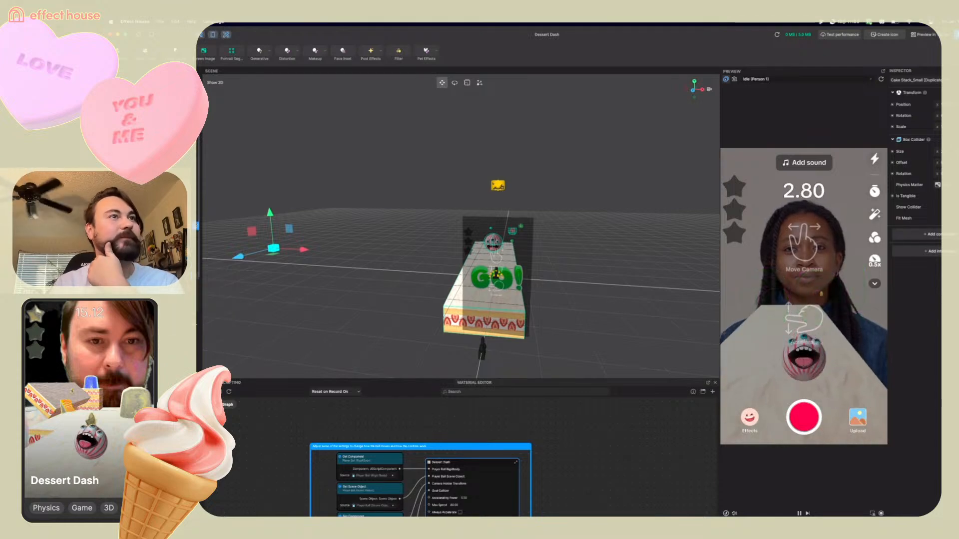
{"action": "left_click", "coordinate": [195, 276]}
Move the duplicated small cake stack past the far end of the long cake platform
{"action": "left_click_drag", "start_coordinate": [307, 254], "coordinate": [468, 239]}
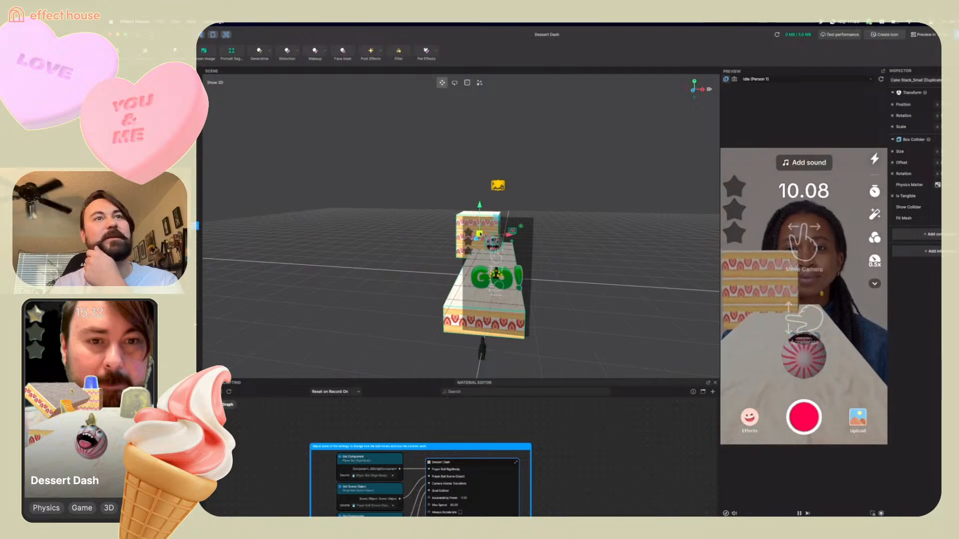
{"action": "left_click_drag", "start_coordinate": [508, 235], "coordinate": [506, 235]}
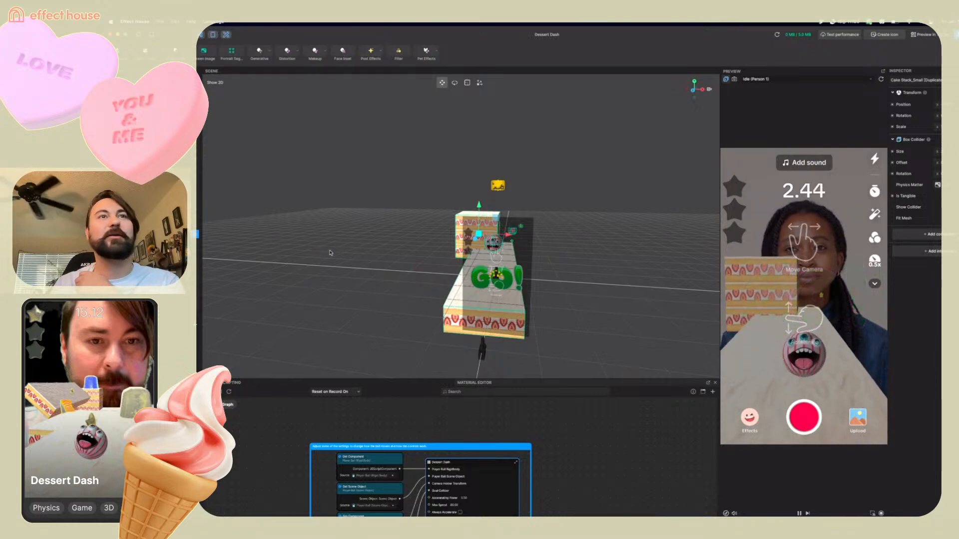
{"action": "left_click_drag", "start_coordinate": [513, 234], "coordinate": [550, 235]}
{"action": "right_click_drag", "start_coordinate": [588, 275], "coordinate": [499, 268]}
{"action": "left_click_drag", "start_coordinate": [533, 265], "coordinate": [651, 257]}
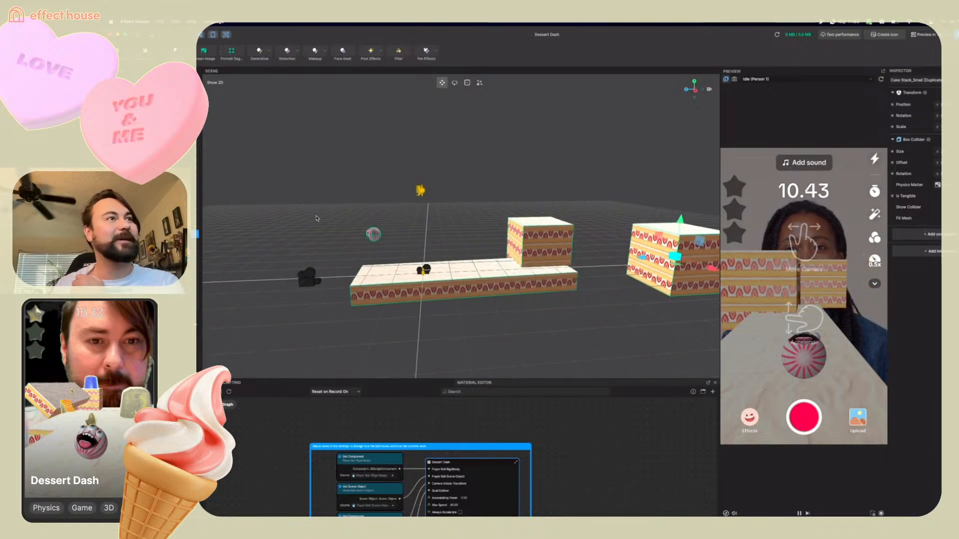
Slide the duplicated long cake platform forward so it connects with the far cake stack
{"action": "right_click", "coordinate": [150, 215]}
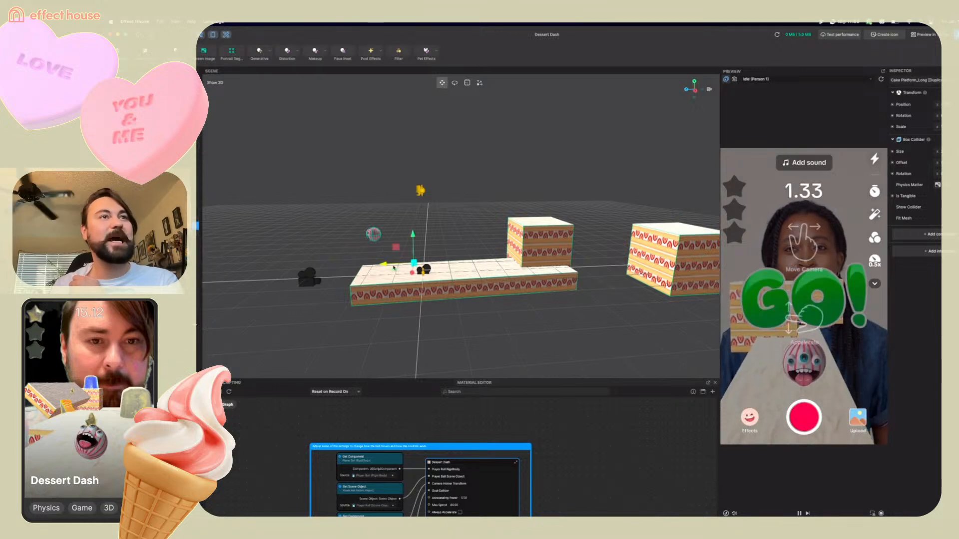
{"action": "left_click_drag", "start_coordinate": [384, 264], "coordinate": [611, 263]}
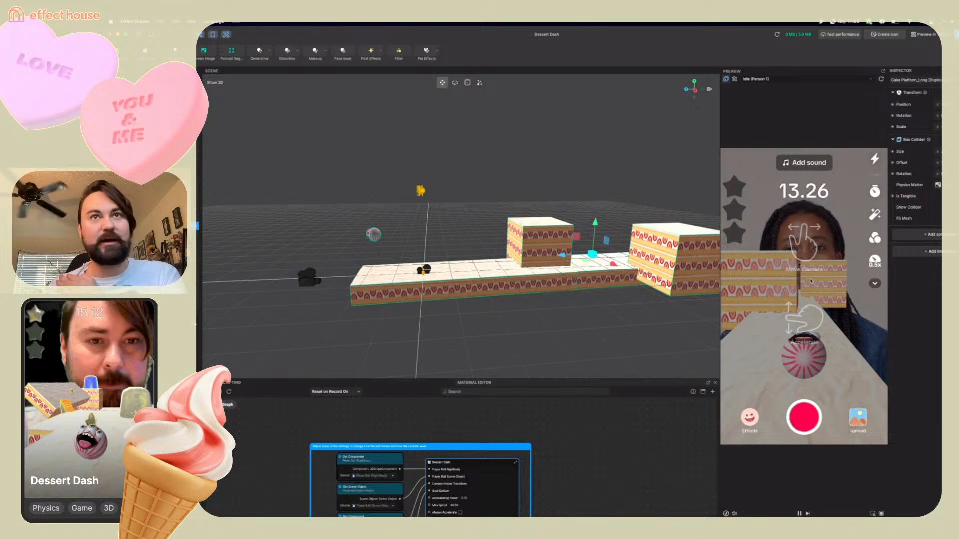
{"action": "scroll", "coordinate": [657, 321], "scroll_direction": "up", "scroll_amount": 2}
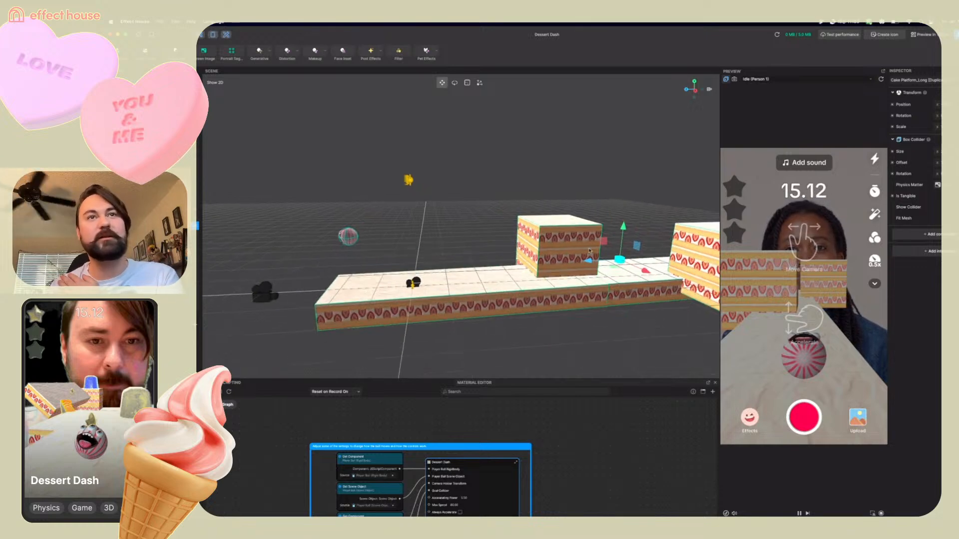
{"action": "scroll", "coordinate": [659, 324], "scroll_direction": "down", "scroll_amount": 1}
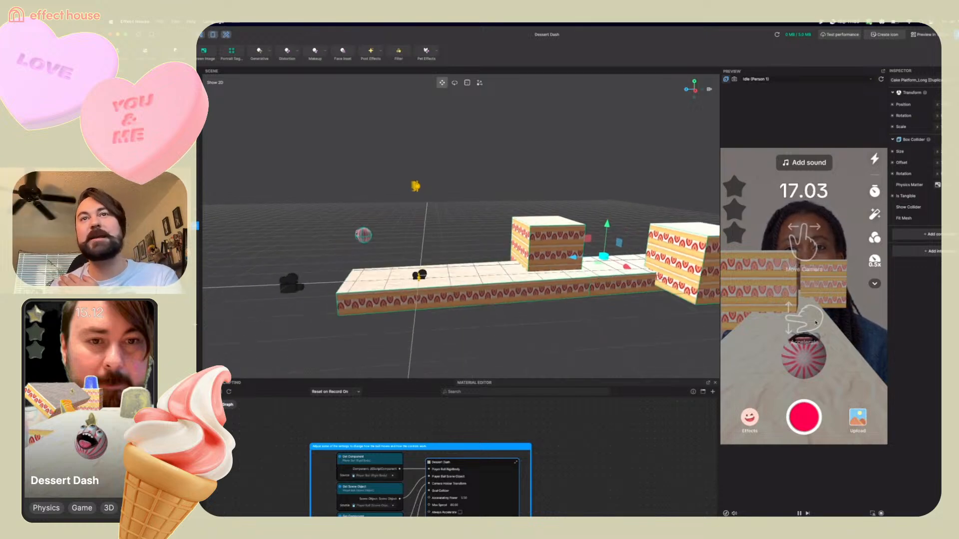
Duplicate the orange ramp
{"action": "left_click_drag", "start_coordinate": [814, 323], "coordinate": [822, 260]}
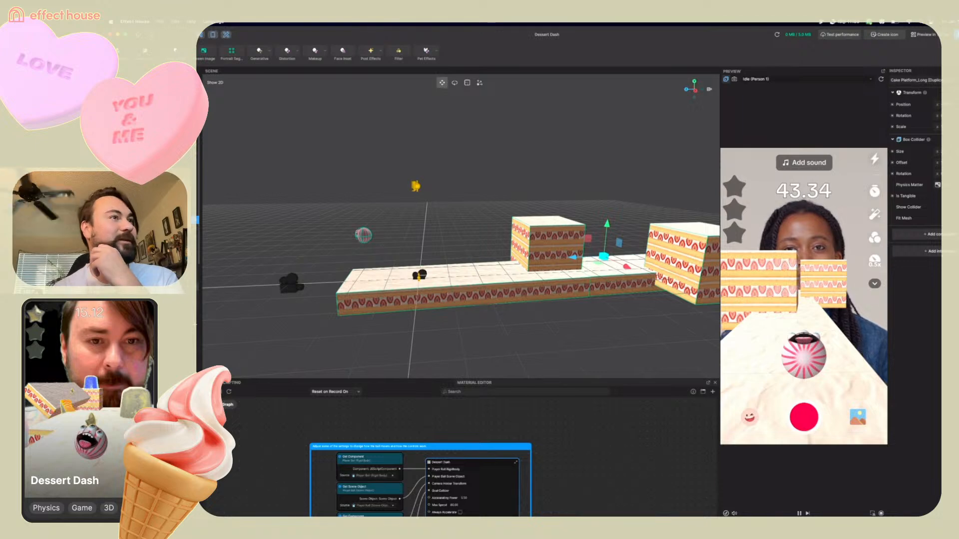
{"action": "left_click", "coordinate": [427, 207]}
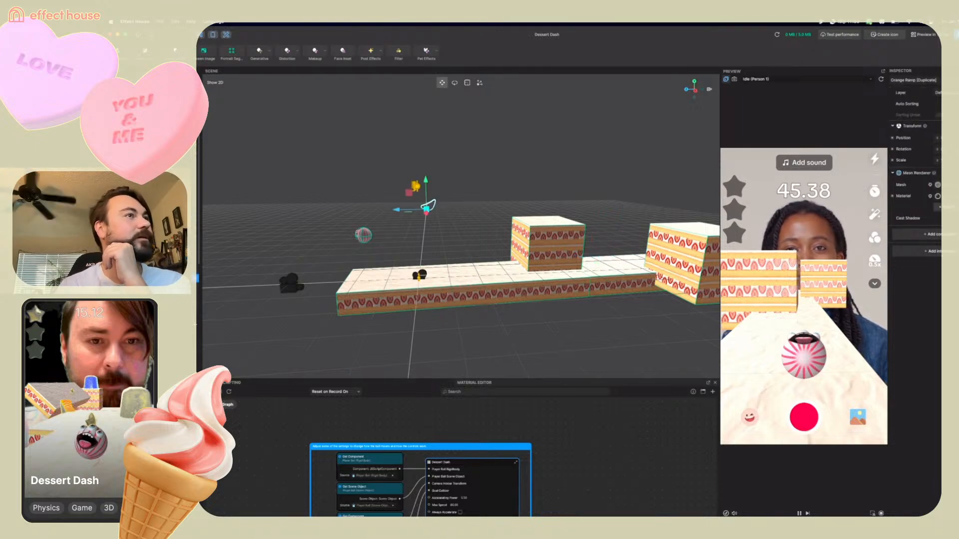
{"action": "right_click", "coordinate": [149, 278]}
{"action": "left_click", "coordinate": [160, 284]}
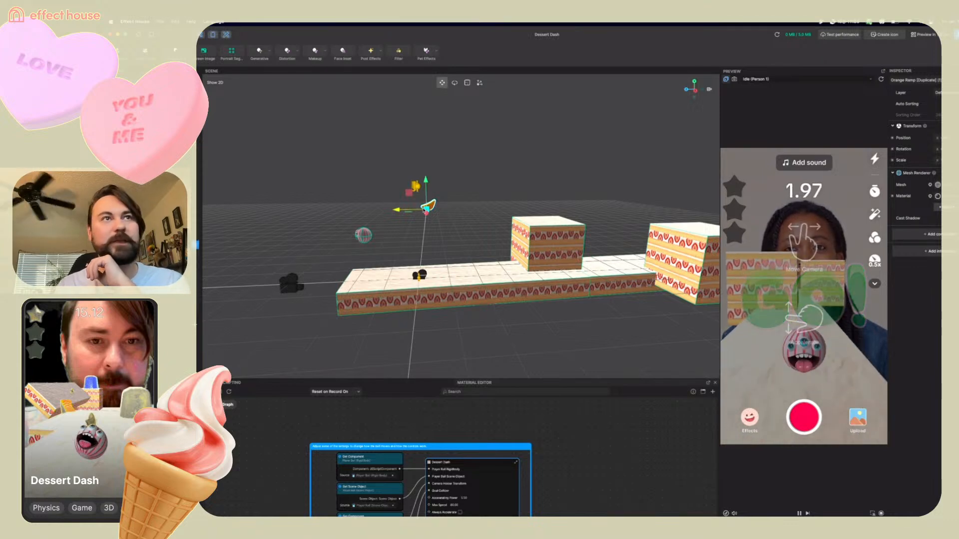
Move the duplicated orange ramp onto the platform just in front of the far cake stack
{"action": "right_click_drag", "start_coordinate": [410, 256], "coordinate": [456, 226]}
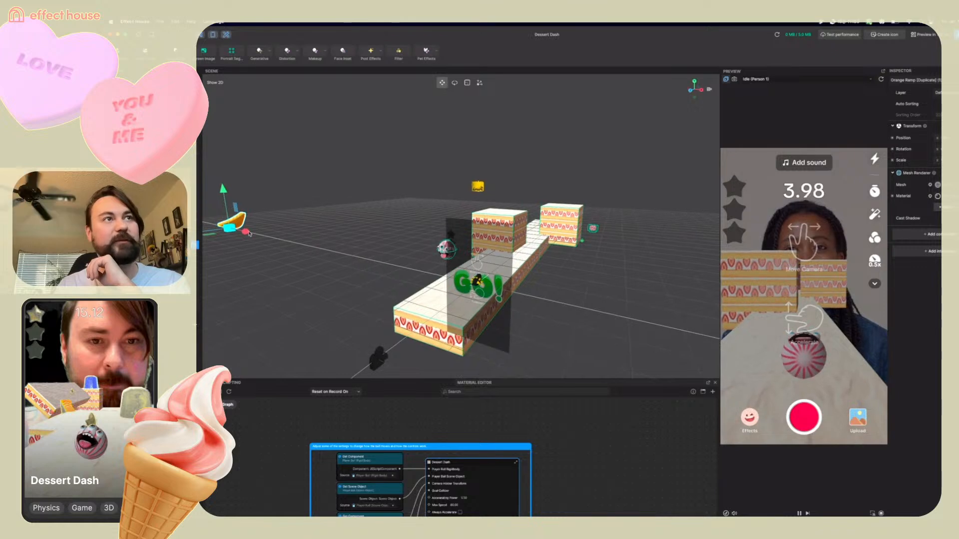
{"action": "left_click_drag", "start_coordinate": [247, 231], "coordinate": [500, 295]}
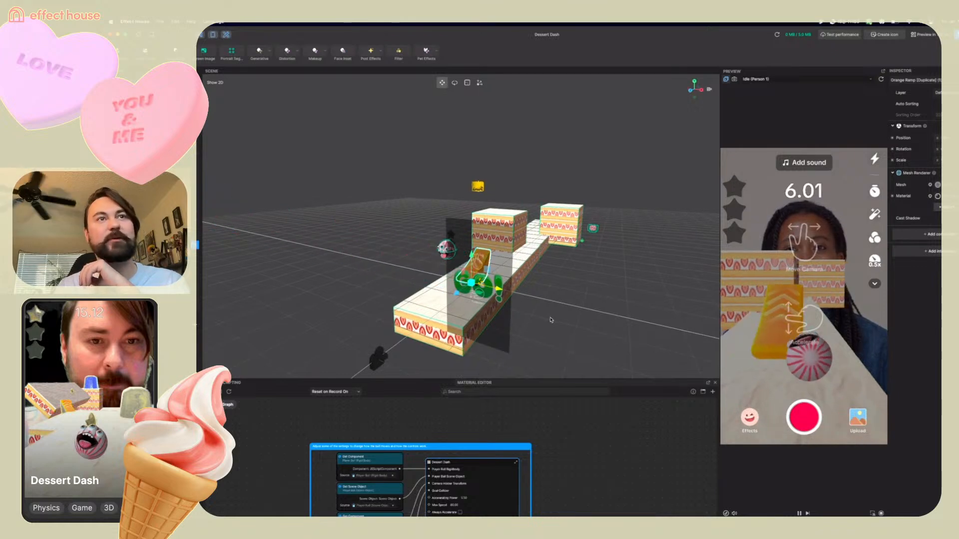
{"action": "left_click_drag", "start_coordinate": [555, 323], "coordinate": [536, 317]}
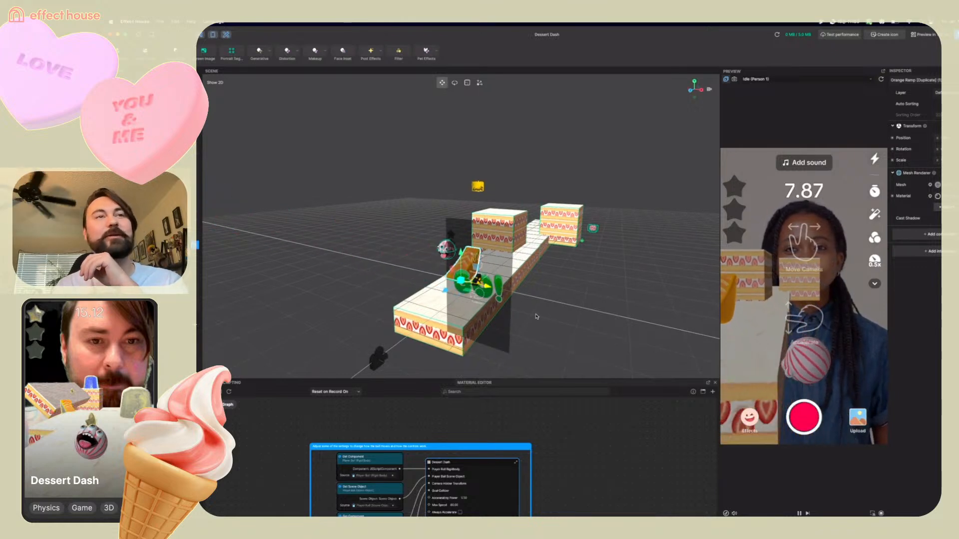
{"action": "left_click_drag", "start_coordinate": [461, 252], "coordinate": [462, 260]}
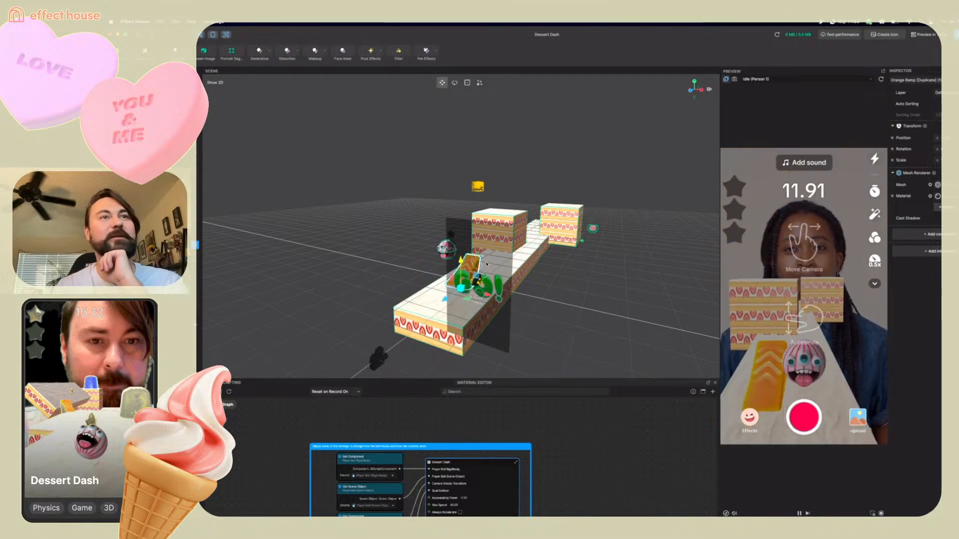
{"action": "right_click_drag", "start_coordinate": [600, 284], "coordinate": [533, 294]}
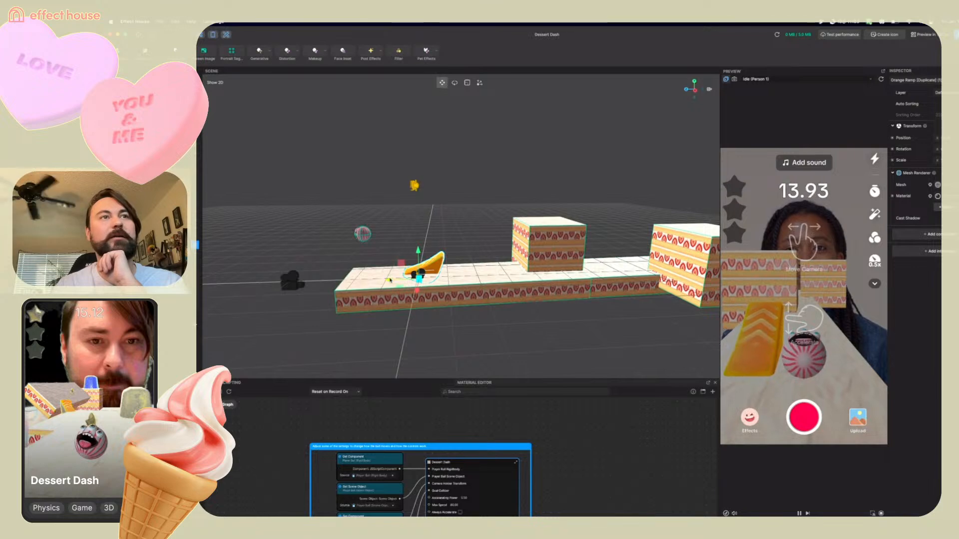
{"action": "left_click_drag", "start_coordinate": [533, 294], "coordinate": [634, 288]}
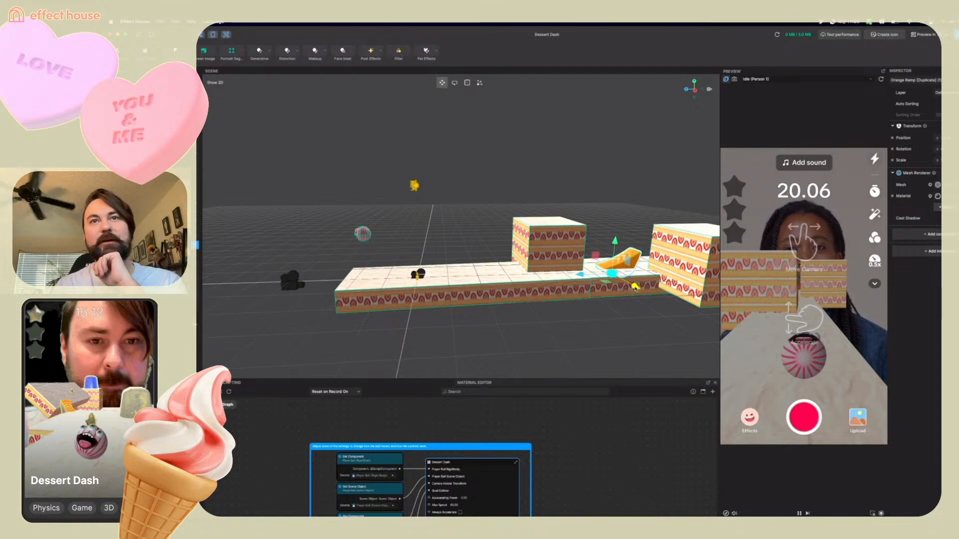
Play-test the level in the preview while checking the placed cake stacks
{"action": "left_click", "coordinate": [707, 260]}
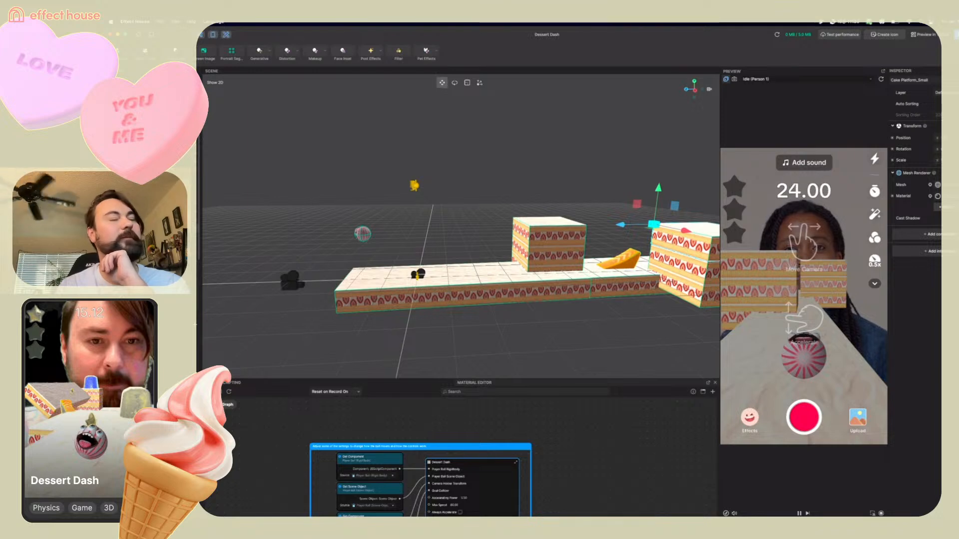
{"action": "left_click", "coordinate": [175, 229]}
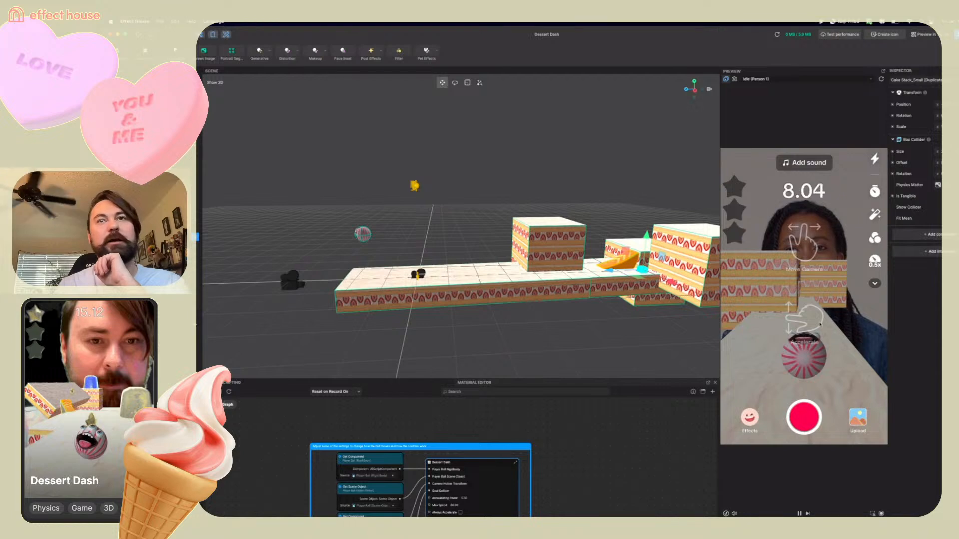
{"action": "left_click", "coordinate": [820, 324]}
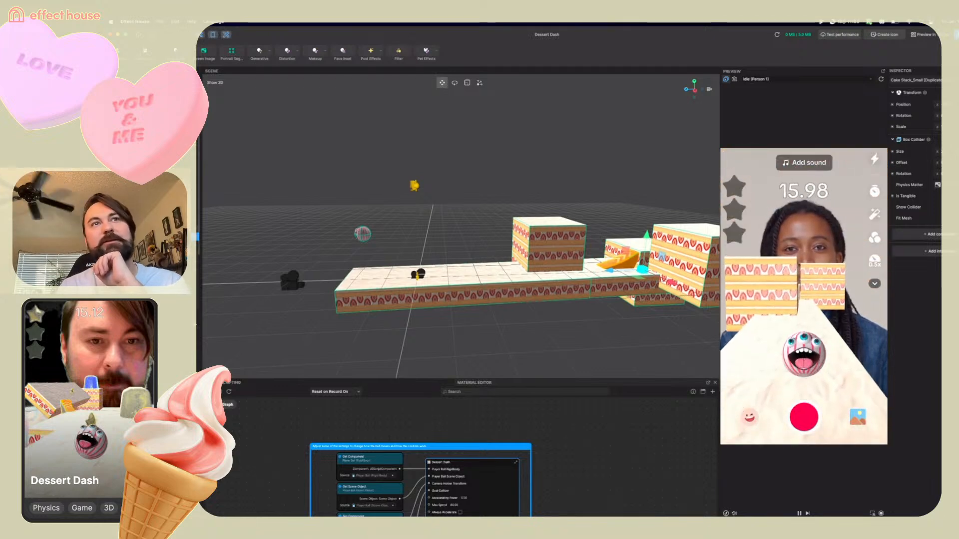
{"action": "left_click_drag", "start_coordinate": [552, 258], "coordinate": [553, 253]}
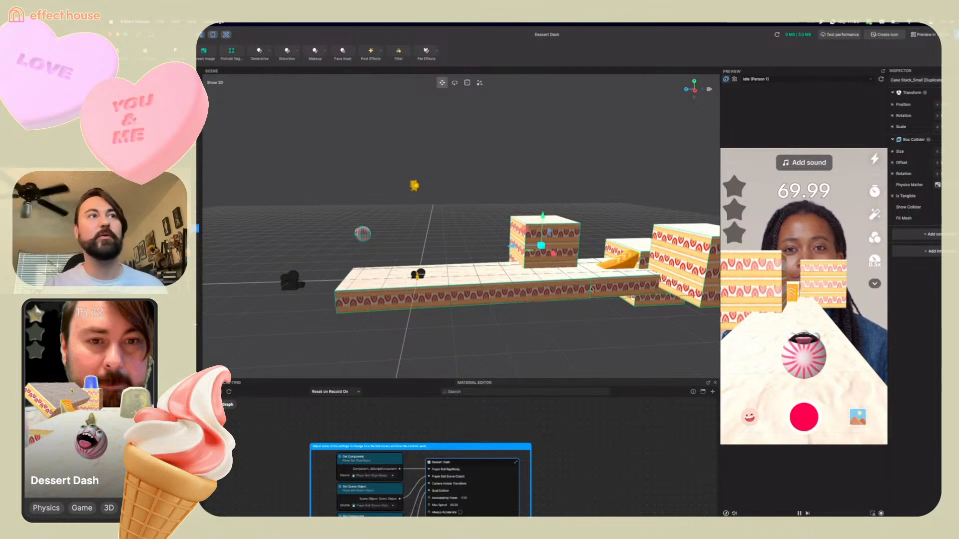
Select Star 1 and move it up above the far end of the cake platforms
{"action": "right_click_drag", "start_coordinate": [613, 318], "coordinate": [661, 325]}
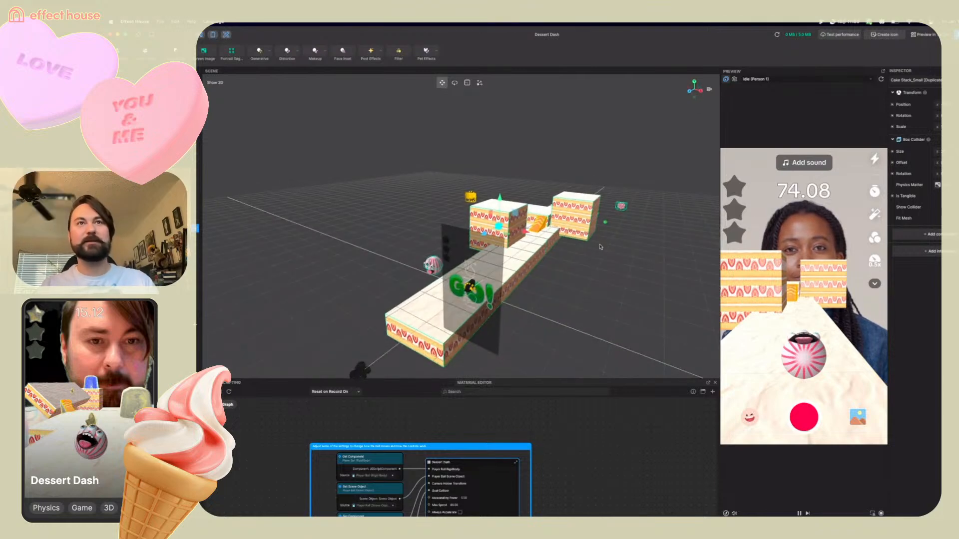
{"action": "right_click_drag", "start_coordinate": [600, 247], "coordinate": [457, 311]}
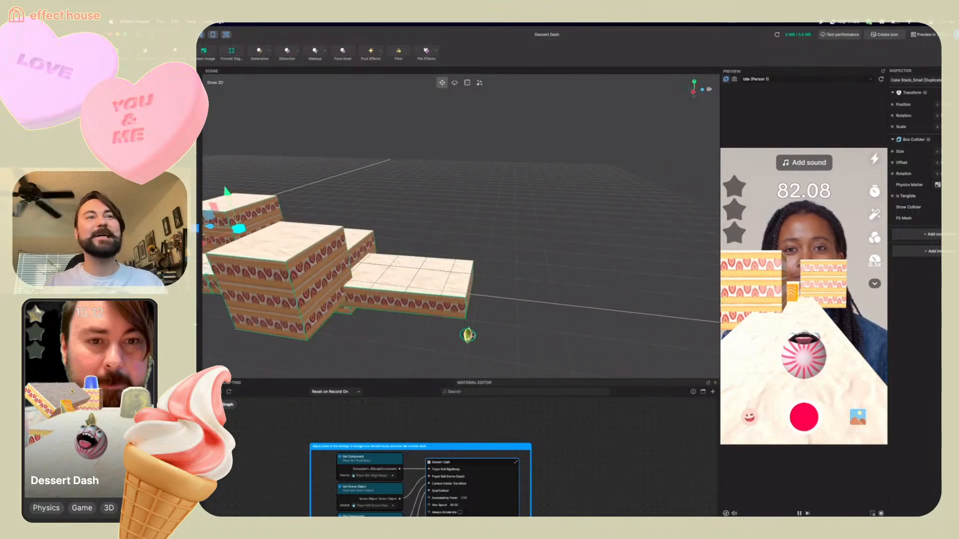
{"action": "left_click", "coordinate": [468, 335]}
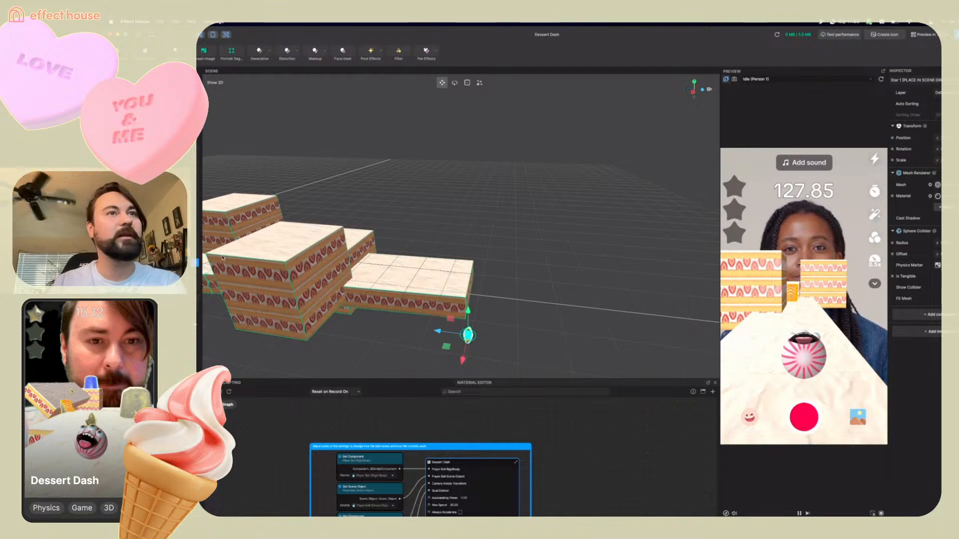
{"action": "left_click_drag", "start_coordinate": [468, 311], "coordinate": [470, 247]}
{"action": "right_click_drag", "start_coordinate": [414, 304], "coordinate": [495, 293]}
{"action": "left_click_drag", "start_coordinate": [589, 185], "coordinate": [578, 226]}
{"action": "left_click_drag", "start_coordinate": [608, 265], "coordinate": [552, 249]}
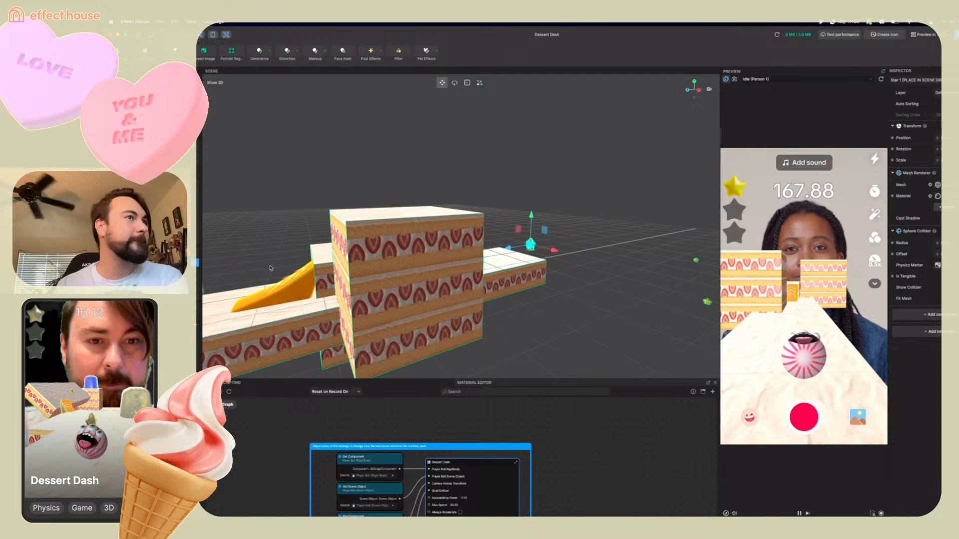
Move the medium cake platform out beyond the far end of the course as a separate floating platform
{"action": "mouse_move", "coordinate": [639, 321]}
{"action": "right_mouse_down"}
{"action": "mouse_move", "coordinate": [540, 327]}
{"action": "mouse_move", "coordinate": [620, 310]}
{"action": "mouse_move", "coordinate": [625, 320]}
{"action": "right_mouse_up"}
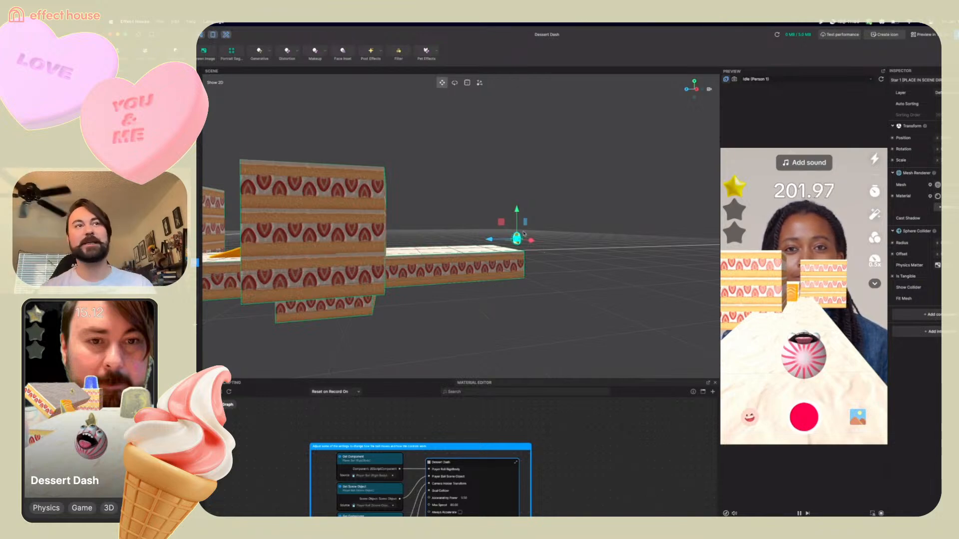
{"action": "right_click_drag", "start_coordinate": [539, 288], "coordinate": [579, 315]}
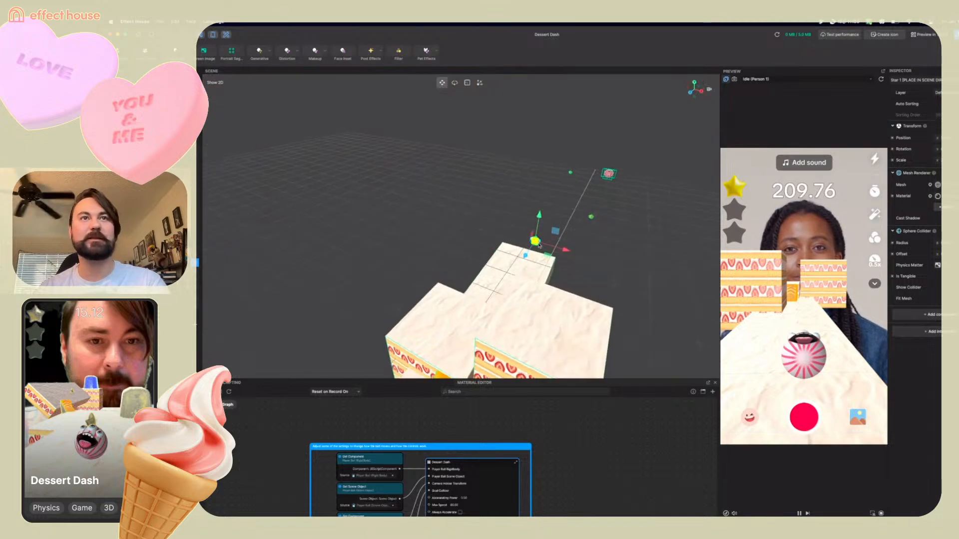
{"action": "right_click_drag", "start_coordinate": [648, 292], "coordinate": [580, 261]}
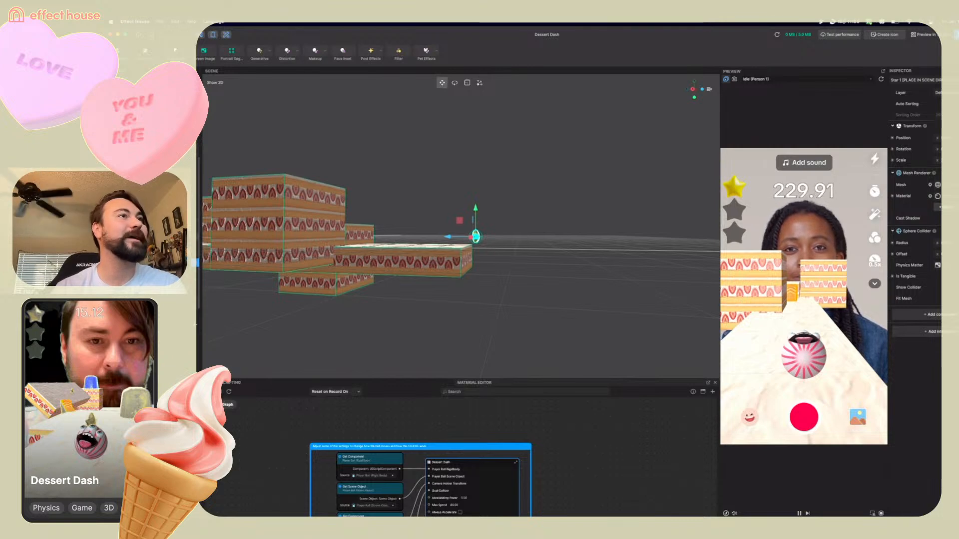
{"action": "left_click", "coordinate": [199, 244]}
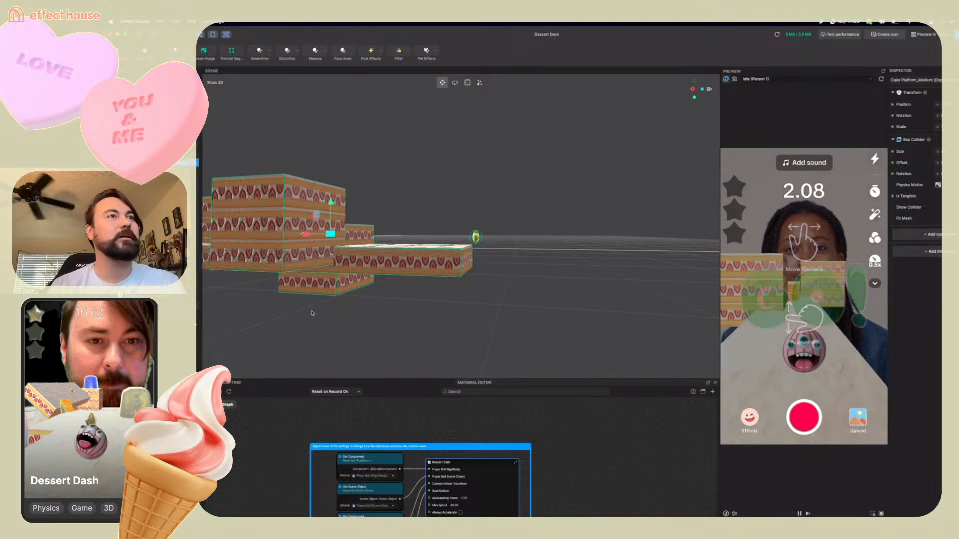
{"action": "scroll", "coordinate": [311, 313], "scroll_direction": "down", "scroll_amount": 5}
{"action": "right_click_drag", "start_coordinate": [312, 314], "coordinate": [319, 337]}
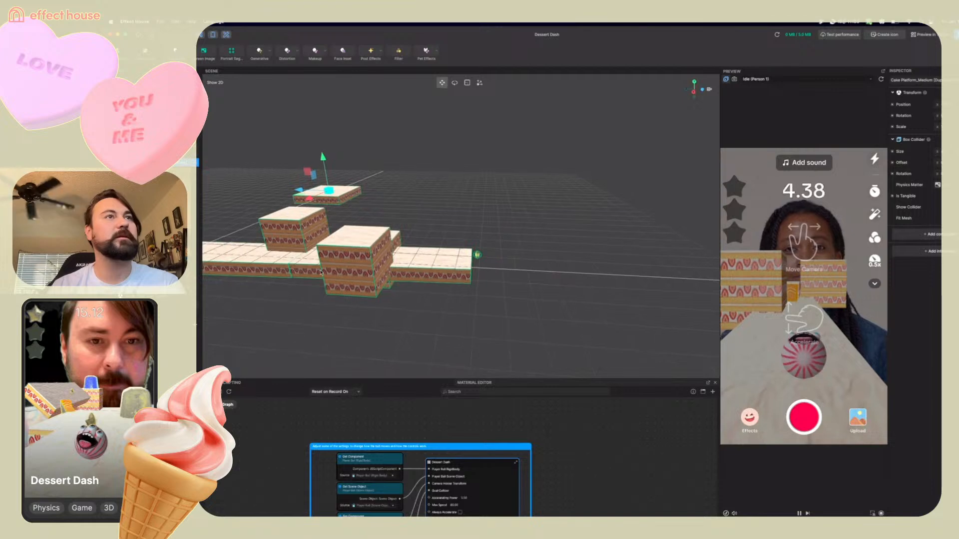
{"action": "left_click_drag", "start_coordinate": [299, 190], "coordinate": [503, 292]}
{"action": "left_click_drag", "start_coordinate": [507, 237], "coordinate": [504, 289]}
{"action": "left_click_drag", "start_coordinate": [502, 329], "coordinate": [502, 310]}
{"action": "right_click_drag", "start_coordinate": [589, 317], "coordinate": [515, 306]}
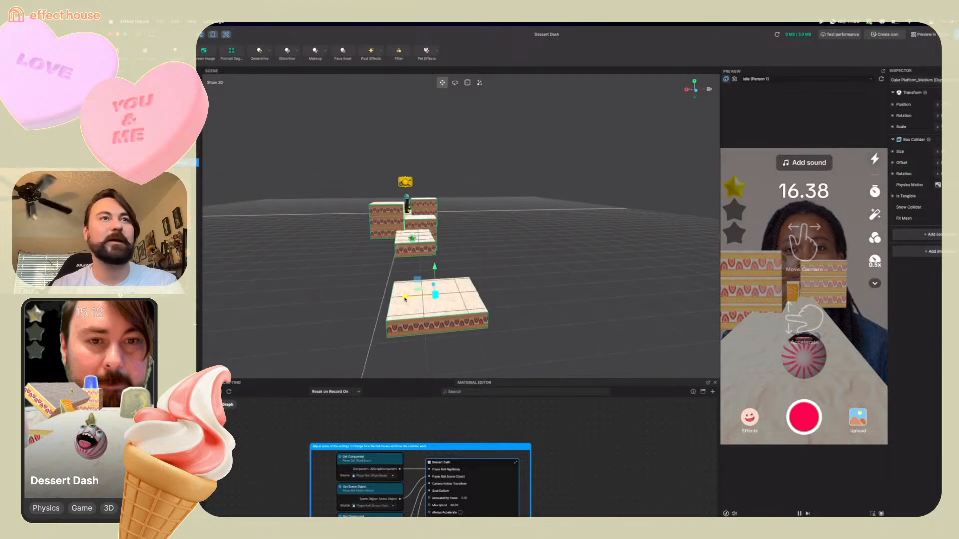
{"action": "left_click_drag", "start_coordinate": [387, 302], "coordinate": [393, 300]}
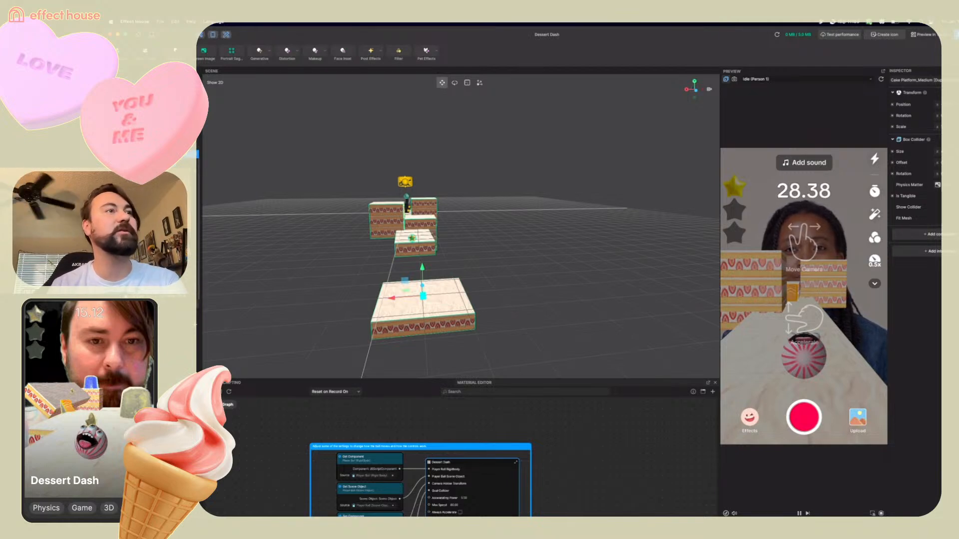
Place the lollipop goal onto the detached platform, then play-test the level to reach the goal
{"action": "left_click", "coordinate": [323, 293]}
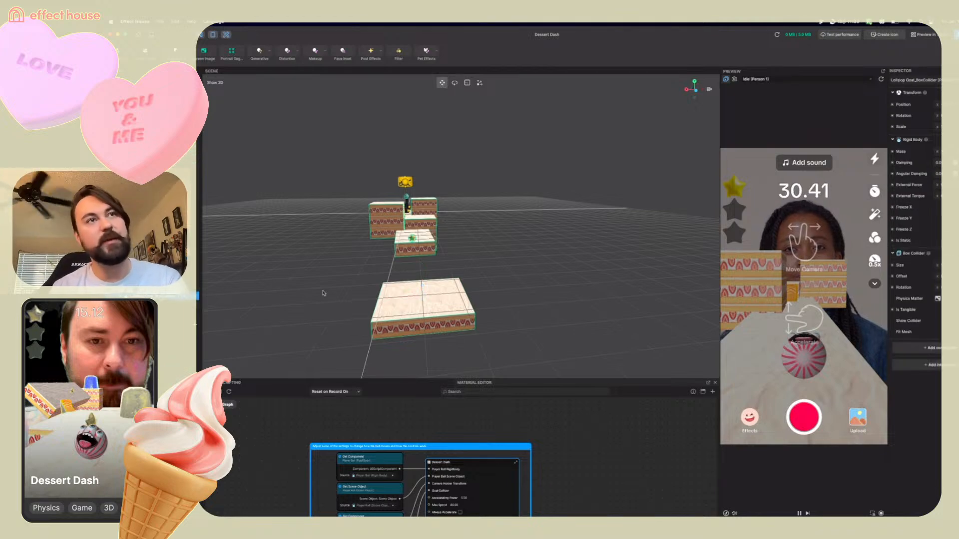
{"action": "right_click_drag", "start_coordinate": [320, 313], "coordinate": [414, 318]}
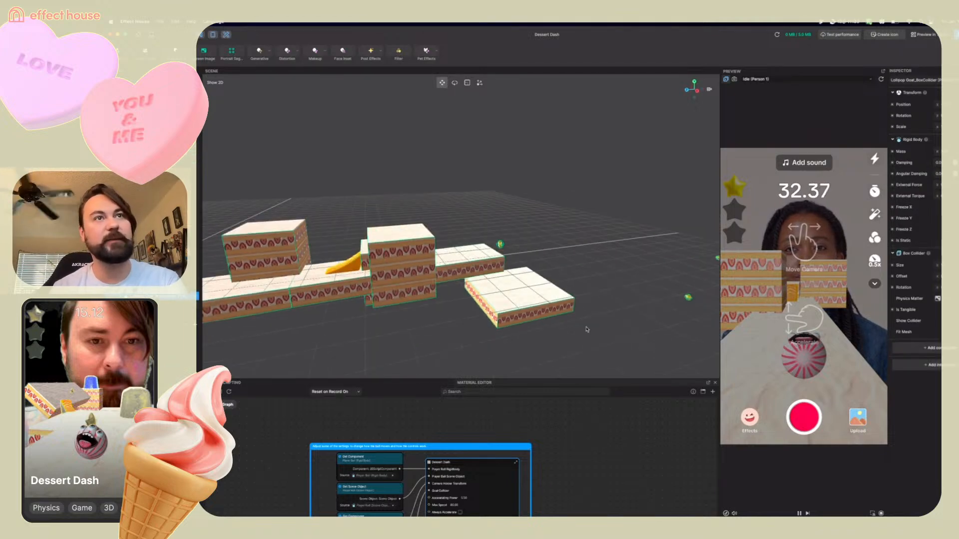
{"action": "scroll", "coordinate": [587, 330], "scroll_direction": "down", "scroll_amount": 6}
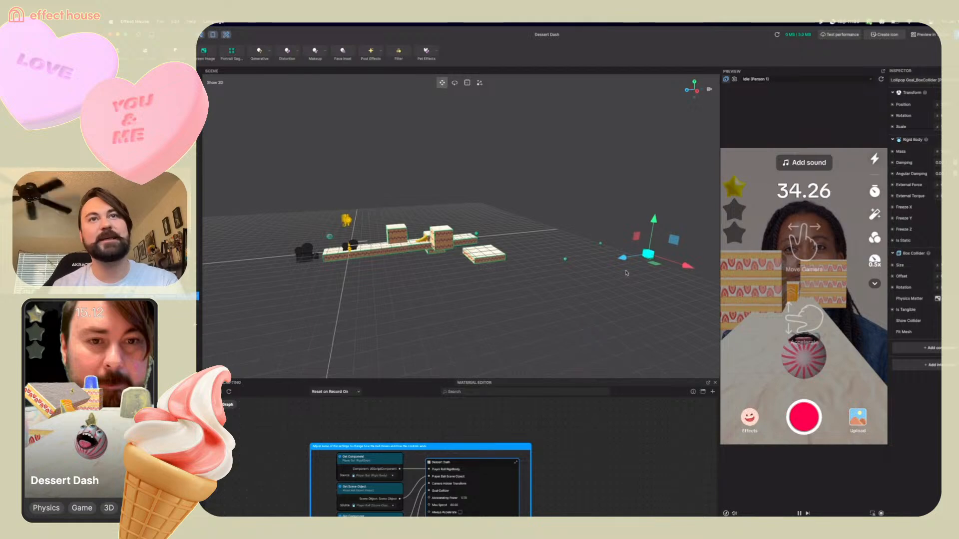
{"action": "left_click_drag", "start_coordinate": [609, 259], "coordinate": [484, 218]}
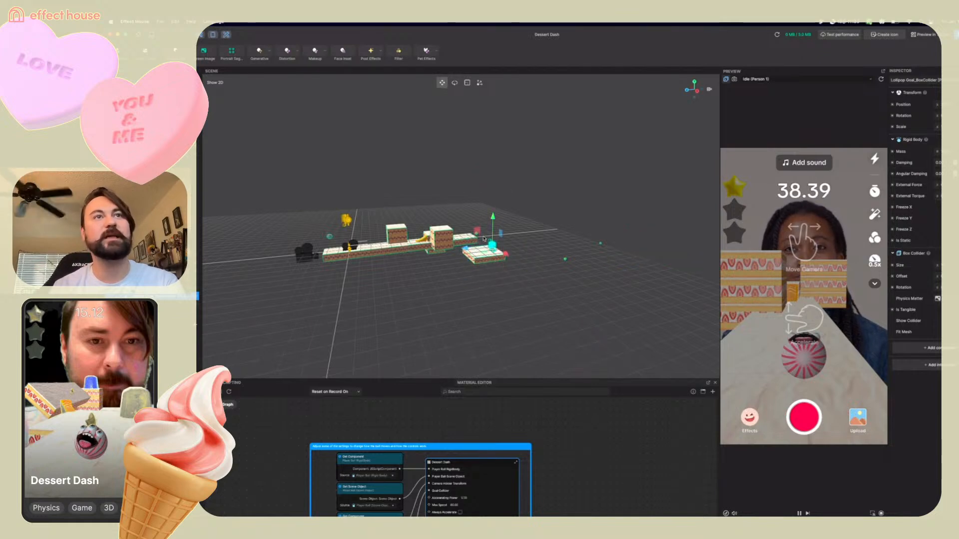
{"action": "scroll", "coordinate": [484, 238], "scroll_direction": "up", "scroll_amount": 3}
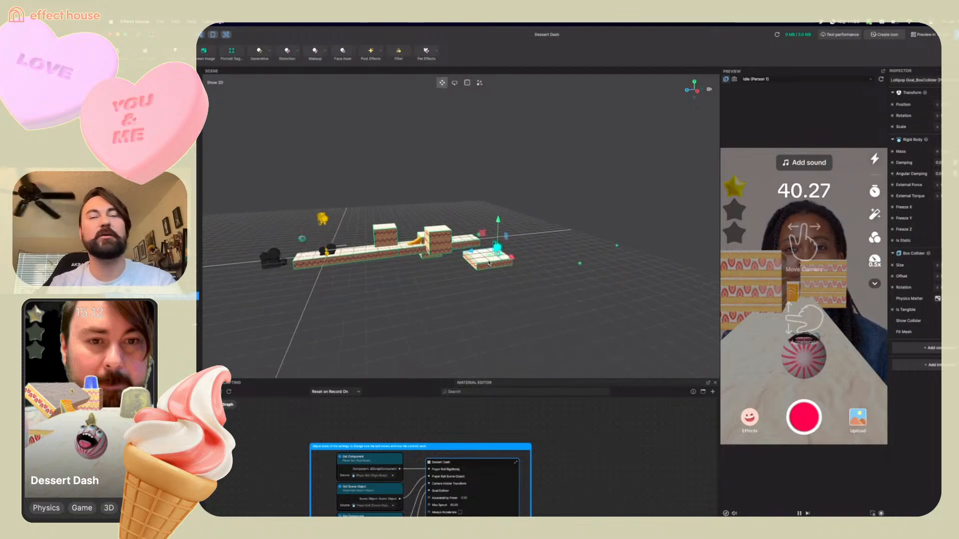
{"action": "scroll", "coordinate": [490, 263], "scroll_direction": "up", "scroll_amount": 1}
{"action": "scroll", "coordinate": [489, 263], "scroll_direction": "up", "scroll_amount": 8}
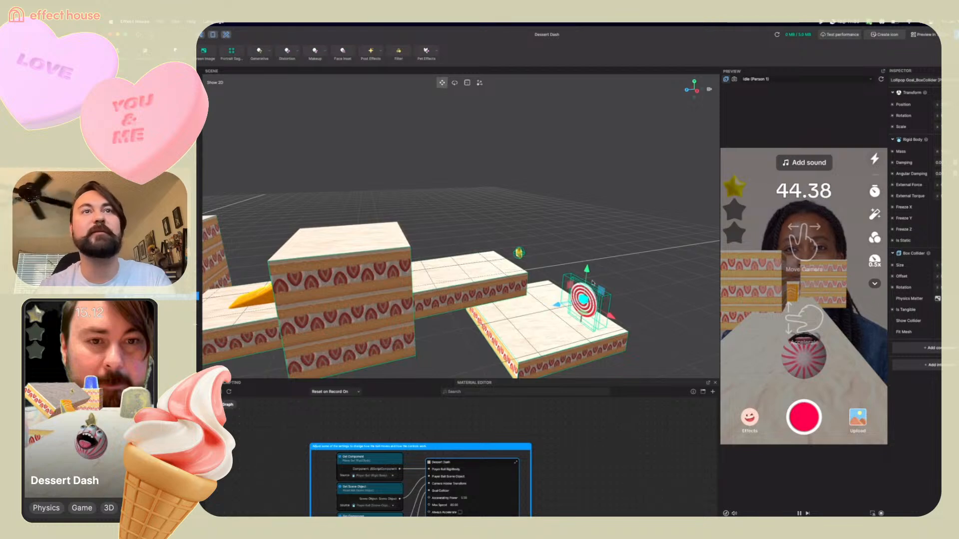
{"action": "left_click_drag", "start_coordinate": [587, 270], "coordinate": [587, 290]}
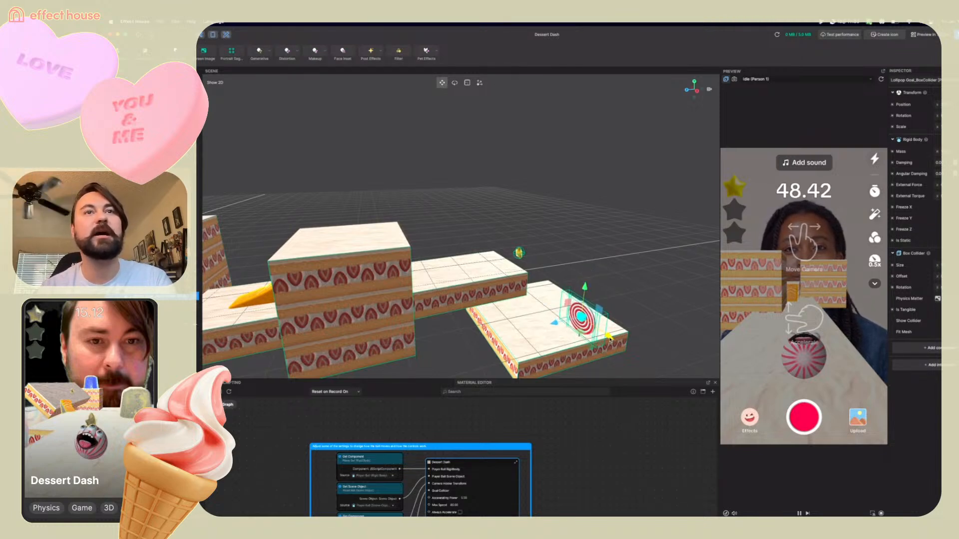
{"action": "left_click_drag", "start_coordinate": [609, 338], "coordinate": [551, 304]}
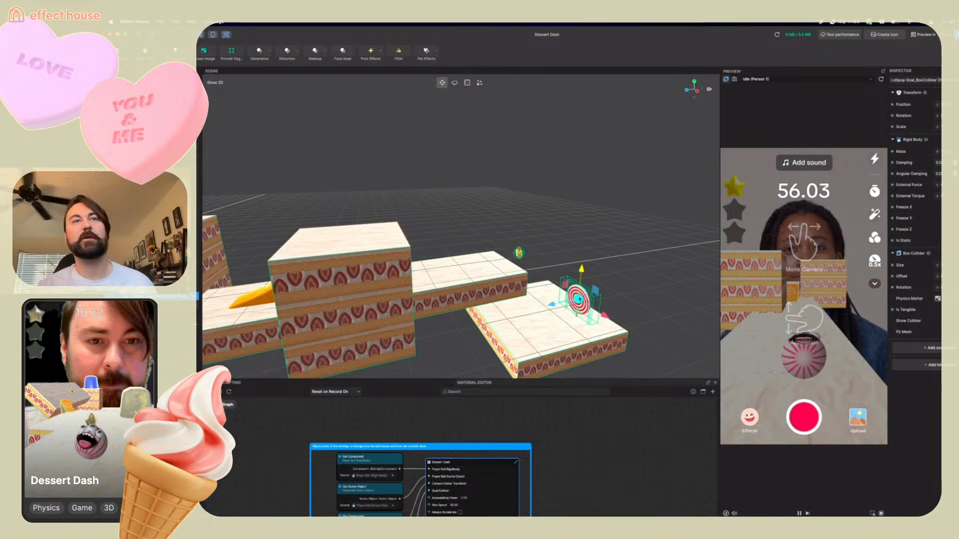
{"action": "left_click", "coordinate": [809, 344]}
{"action": "left_click_drag", "start_coordinate": [808, 261], "coordinate": [830, 316]}
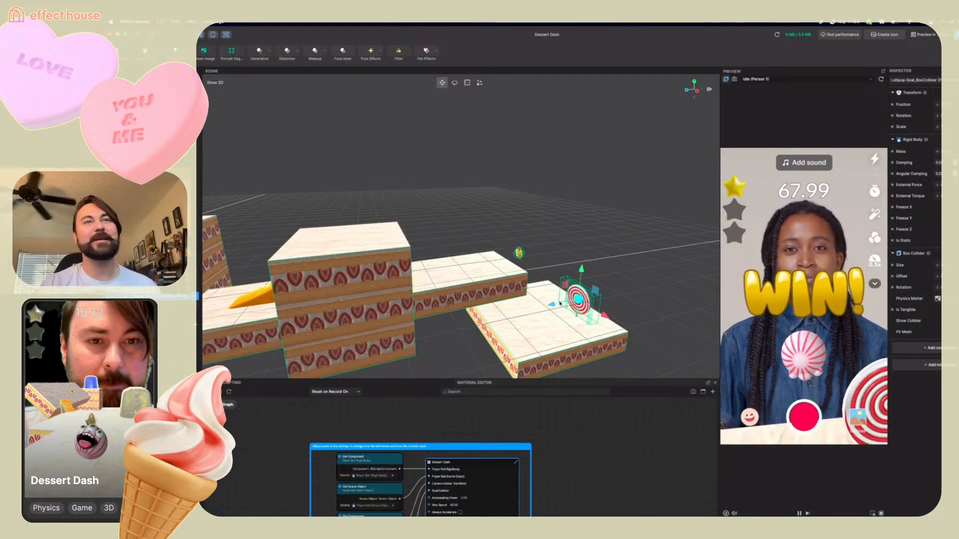
Move the small cake platform against the side of the detached platform to extend it
{"action": "middle_click_drag", "start_coordinate": [559, 303], "coordinate": [582, 306]}
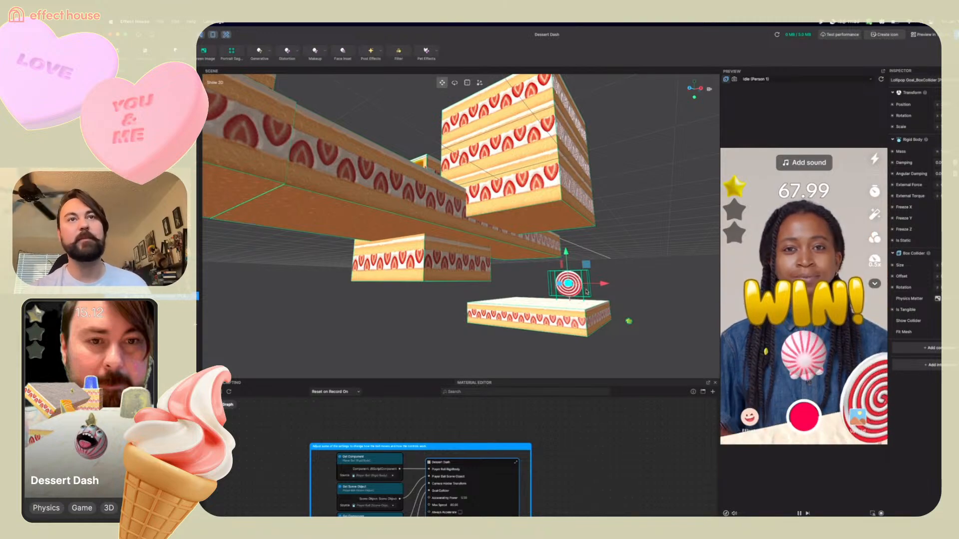
{"action": "right_click_drag", "start_coordinate": [615, 308], "coordinate": [599, 293]}
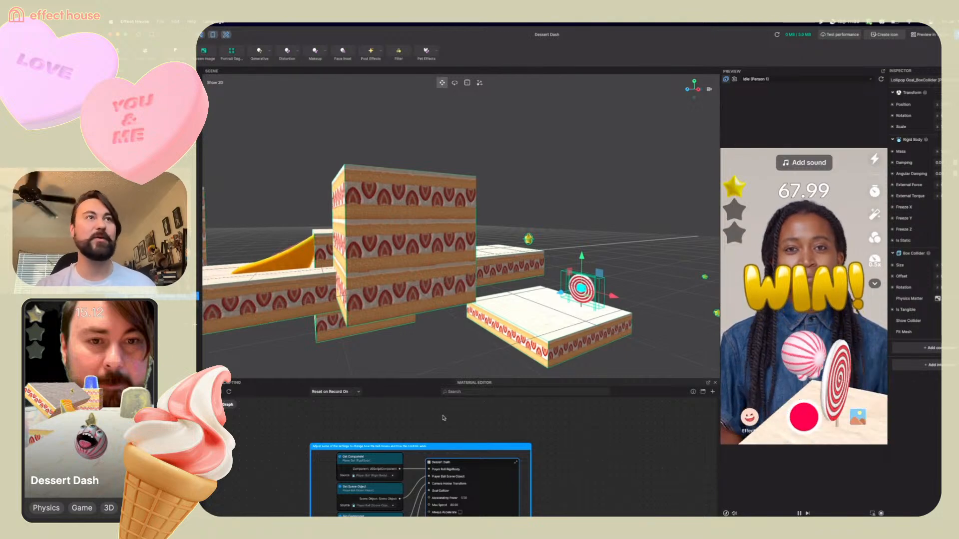
{"action": "right_click_drag", "start_coordinate": [451, 338], "coordinate": [585, 338]}
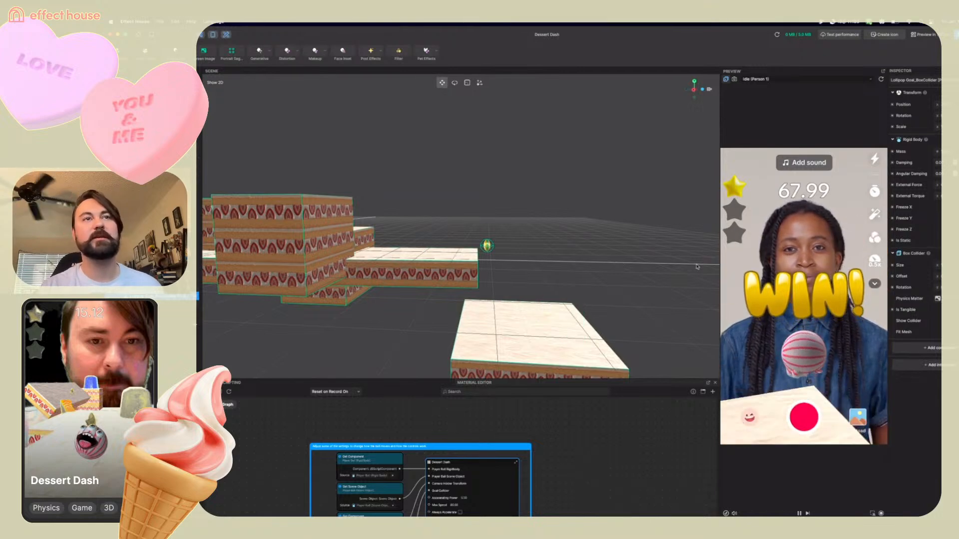
{"action": "scroll", "coordinate": [651, 258], "scroll_direction": "down", "scroll_amount": 5}
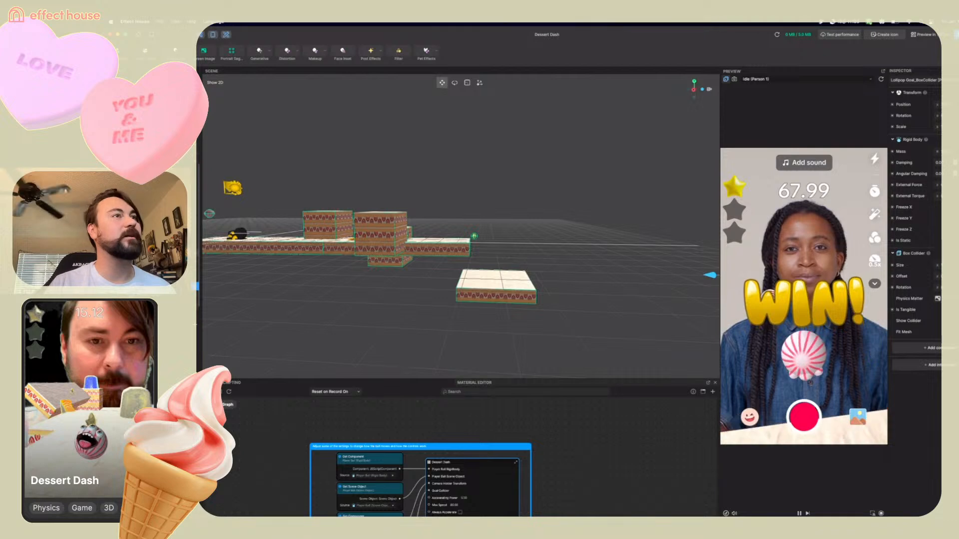
{"action": "left_click", "coordinate": [319, 232]}
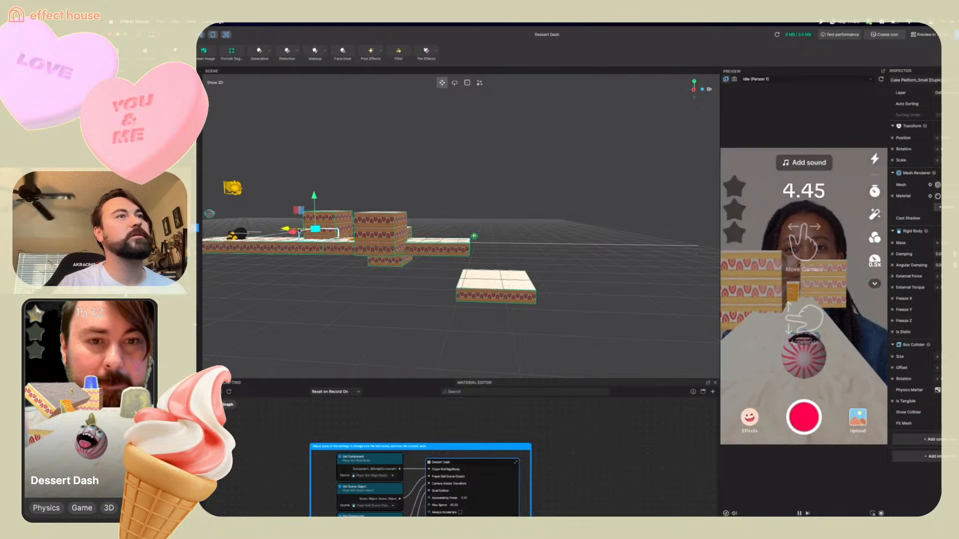
{"action": "left_click_drag", "start_coordinate": [285, 243], "coordinate": [437, 244]}
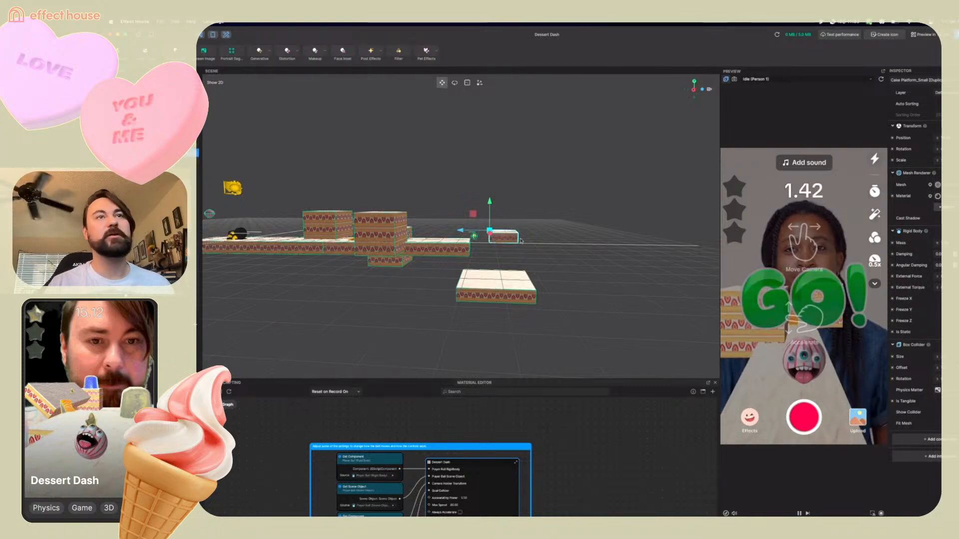
{"action": "right_click_drag", "start_coordinate": [450, 202], "coordinate": [490, 240]}
{"action": "left_click_drag", "start_coordinate": [490, 241], "coordinate": [494, 267]}
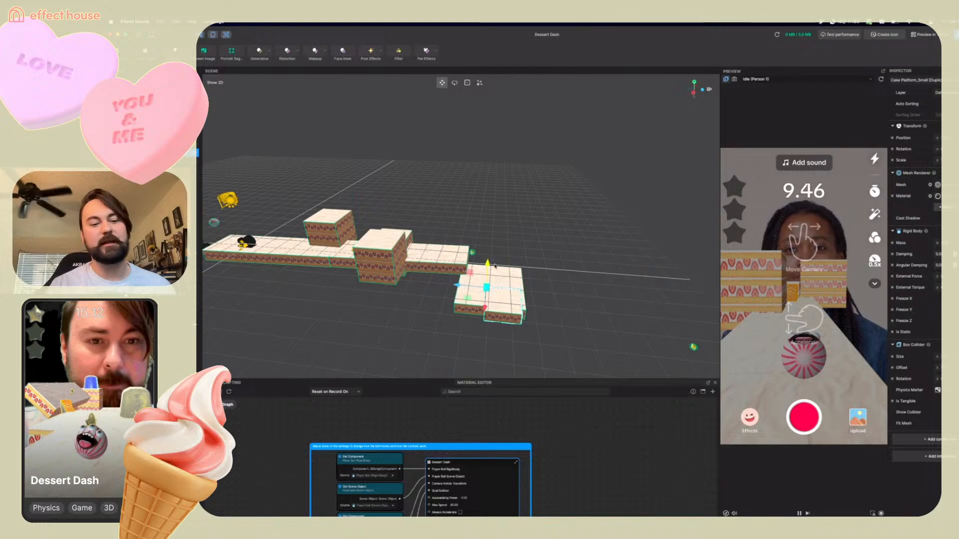
{"action": "mouse_move", "coordinate": [497, 309]}
{"action": "right_mouse_down"}
{"action": "mouse_move", "coordinate": [521, 291]}
{"action": "mouse_move", "coordinate": [490, 295]}
{"action": "right_mouse_up"}
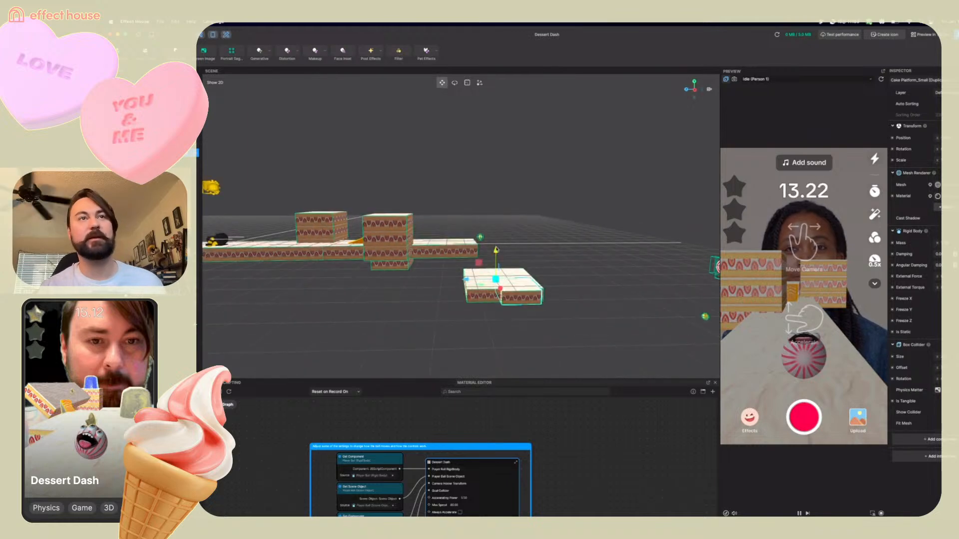
{"action": "left_click_drag", "start_coordinate": [496, 252], "coordinate": [496, 243]}
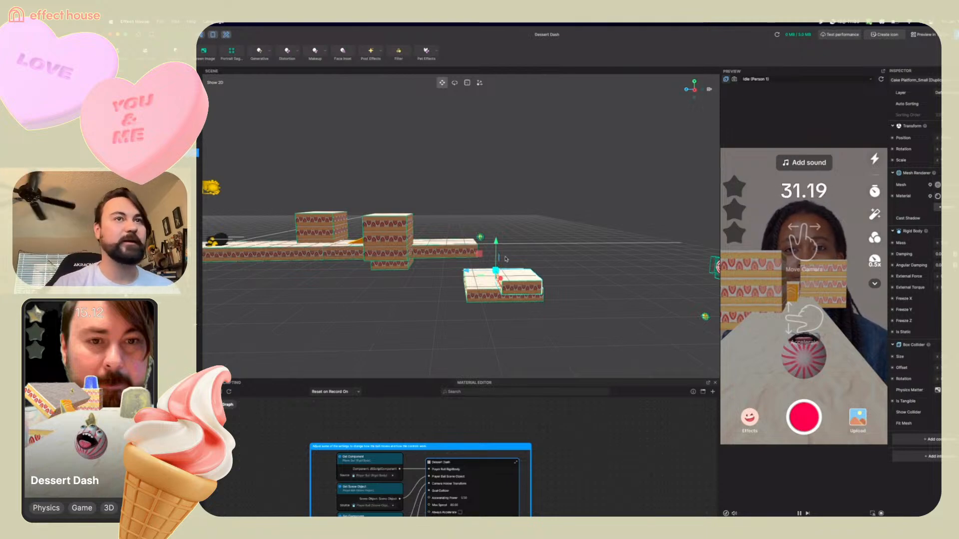
{"action": "right_click_drag", "start_coordinate": [459, 293], "coordinate": [471, 327]}
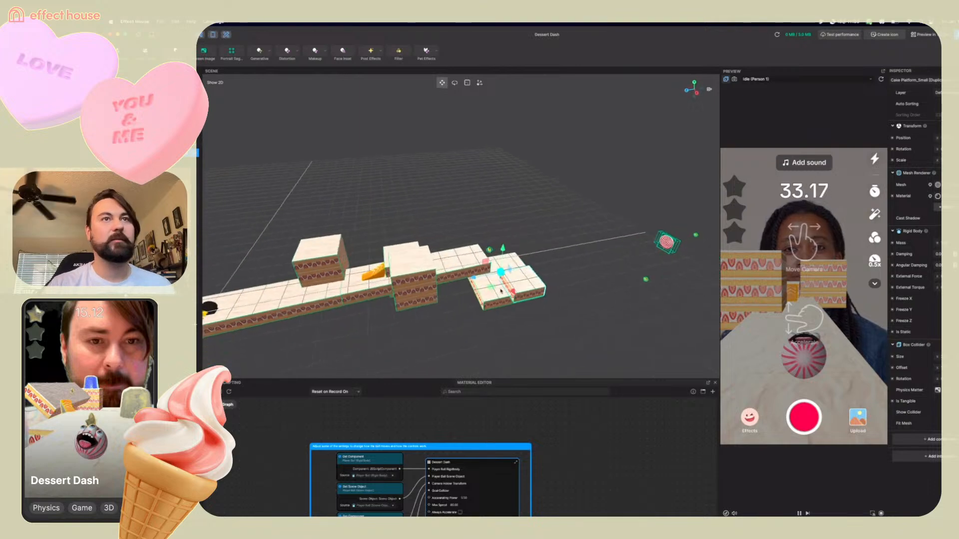
{"action": "left_click_drag", "start_coordinate": [474, 276], "coordinate": [563, 308]}
{"action": "right_click_drag", "start_coordinate": [563, 309], "coordinate": [547, 289]}
{"action": "left_click_drag", "start_coordinate": [527, 245], "coordinate": [526, 254]}
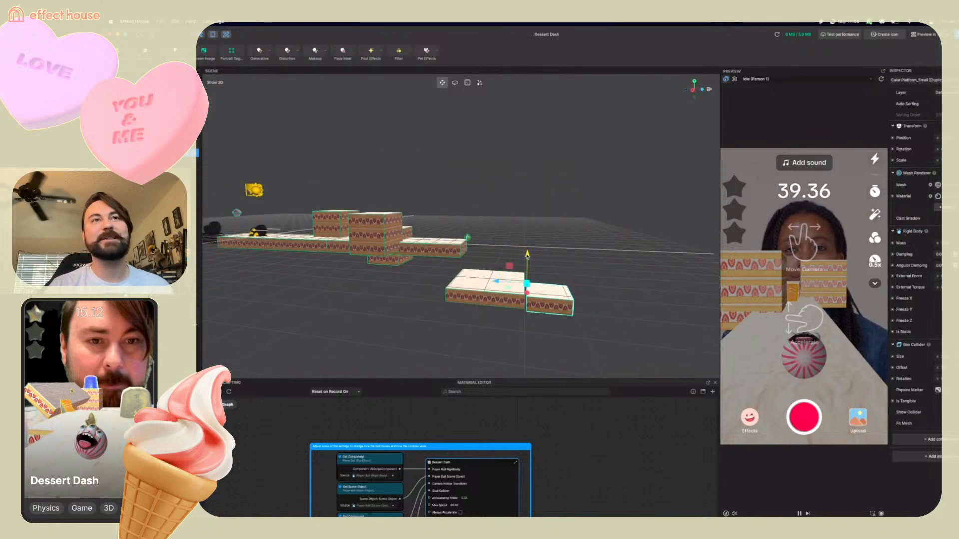
{"action": "right_click_drag", "start_coordinate": [498, 326], "coordinate": [538, 330]}
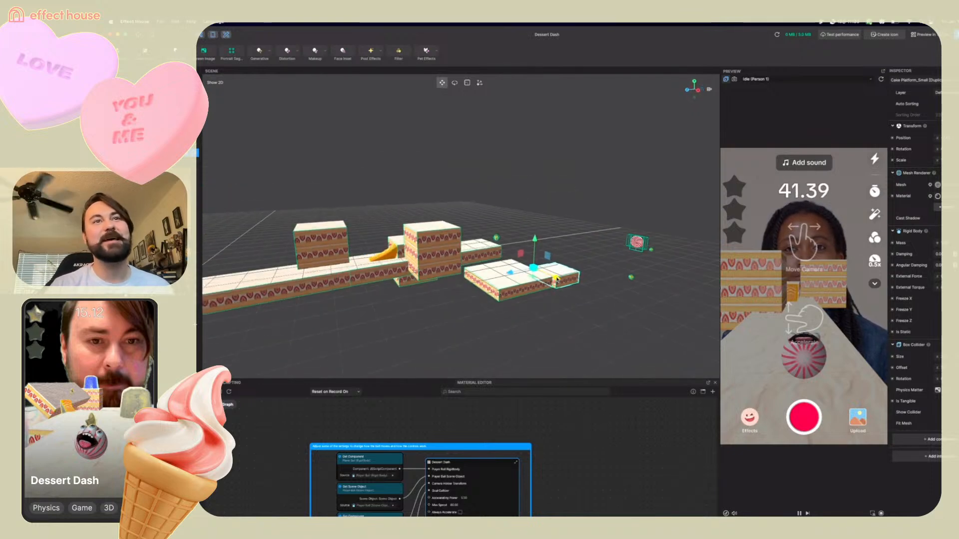
{"action": "left_click_drag", "start_coordinate": [556, 279], "coordinate": [553, 277]}
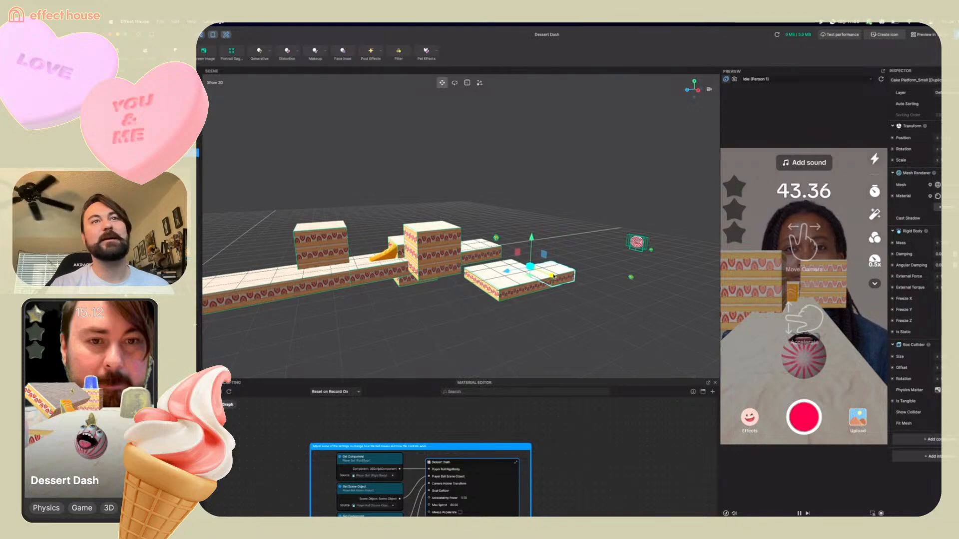
{"action": "right_click_drag", "start_coordinate": [553, 276], "coordinate": [573, 335]}
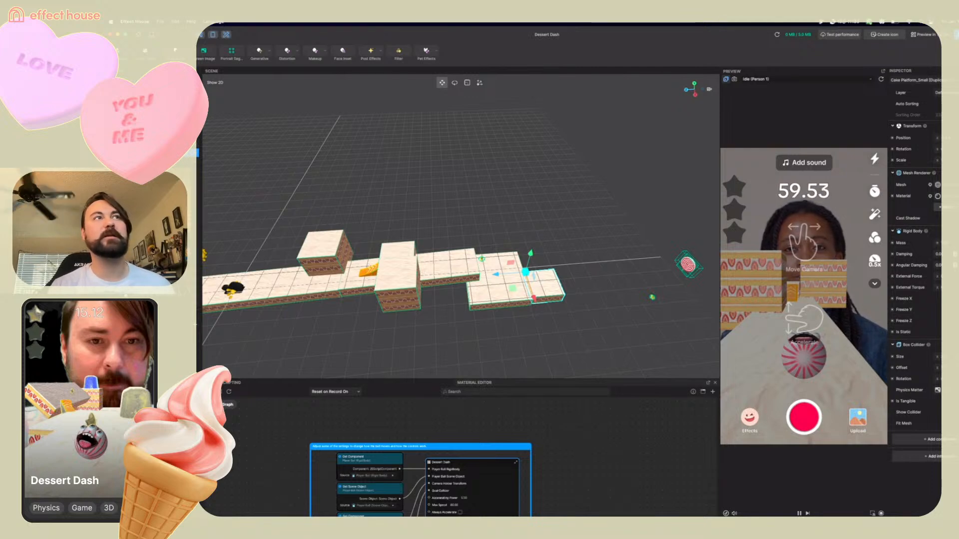
Add a Cube object, apply a transform option to it, and position it on the small cake platform
{"action": "left_click", "coordinate": [193, 79]}
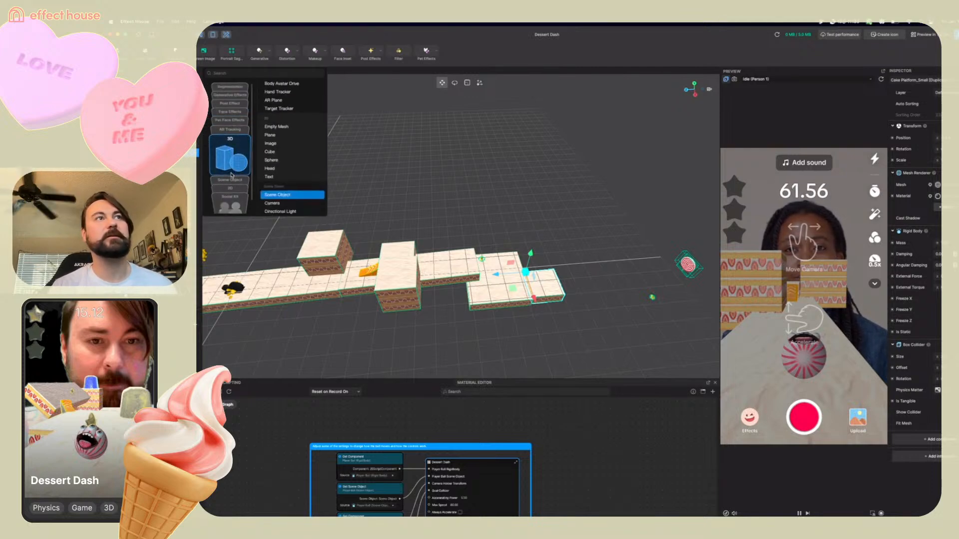
{"action": "left_click", "coordinate": [282, 155]}
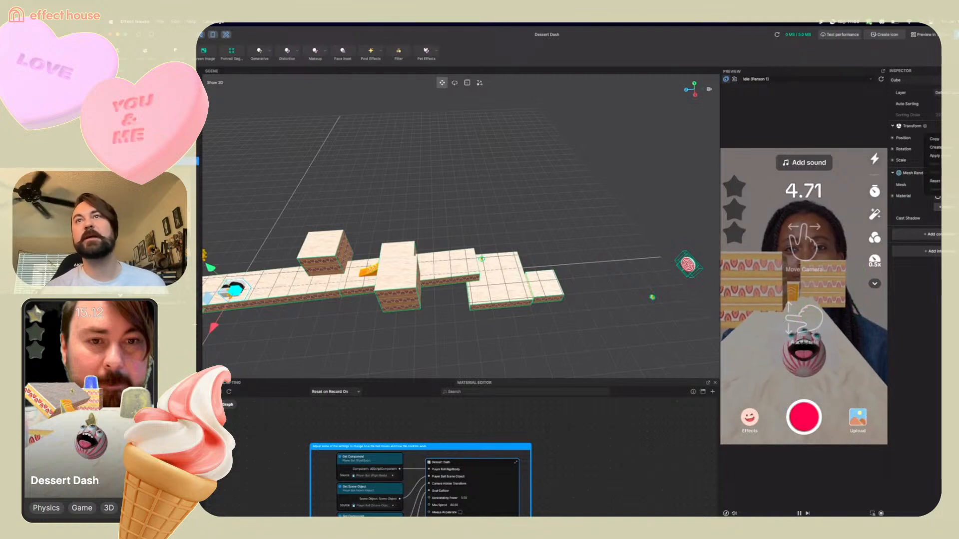
{"action": "left_click", "coordinate": [955, 126]}
{"action": "left_click", "coordinate": [934, 181]}
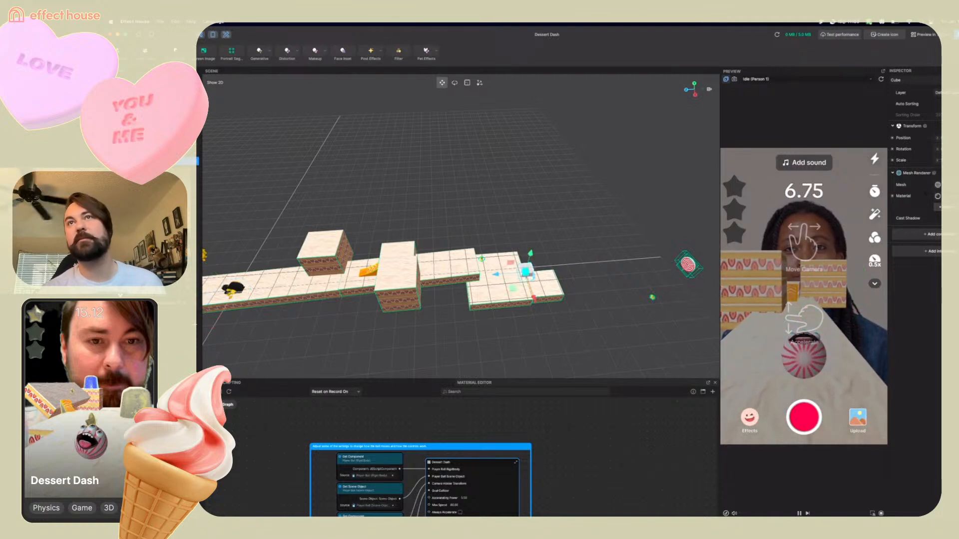
{"action": "right_click_drag", "start_coordinate": [492, 270], "coordinate": [516, 247]}
{"action": "left_click_drag", "start_coordinate": [508, 304], "coordinate": [524, 321]}
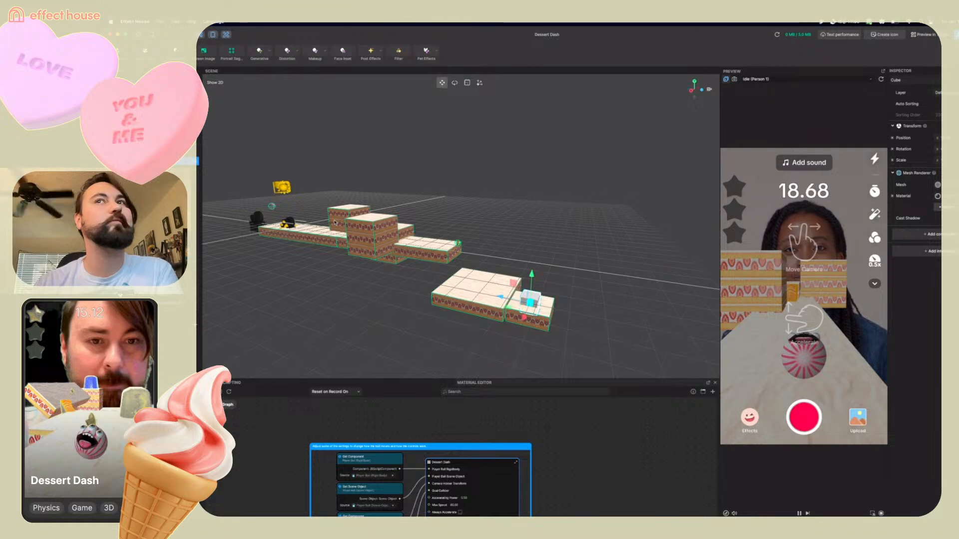
Add a Box Collider component to the Cube and turn off its Mesh Renderer so it becomes invisible
{"action": "left_click", "coordinate": [922, 233]}
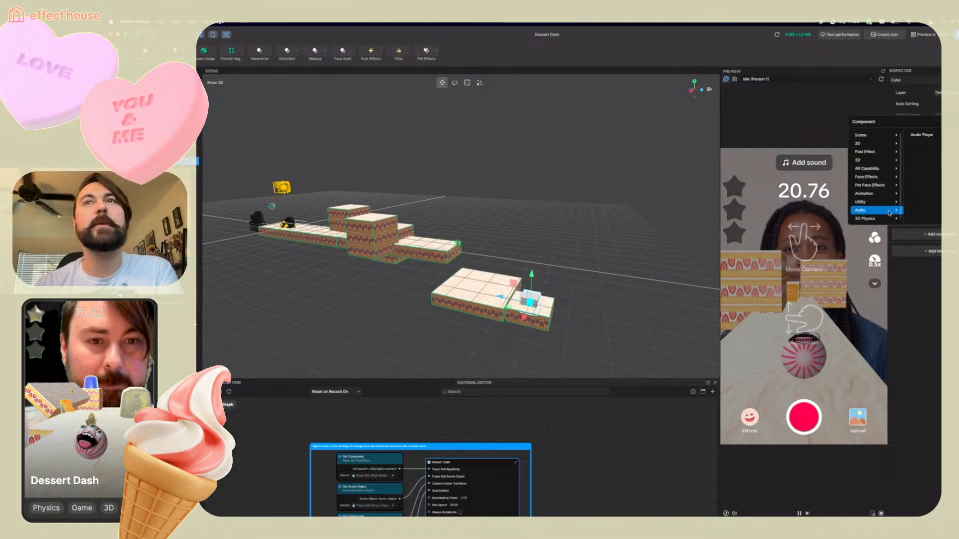
{"action": "mouse_move", "coordinate": [879, 220]}
{"action": "left_click", "coordinate": [920, 152]}
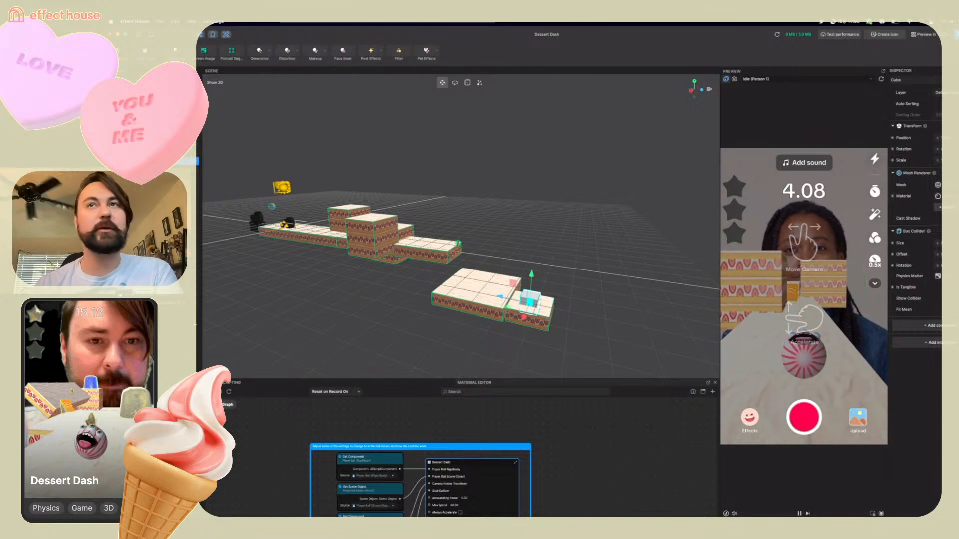
{"action": "left_click", "coordinate": [955, 173]}
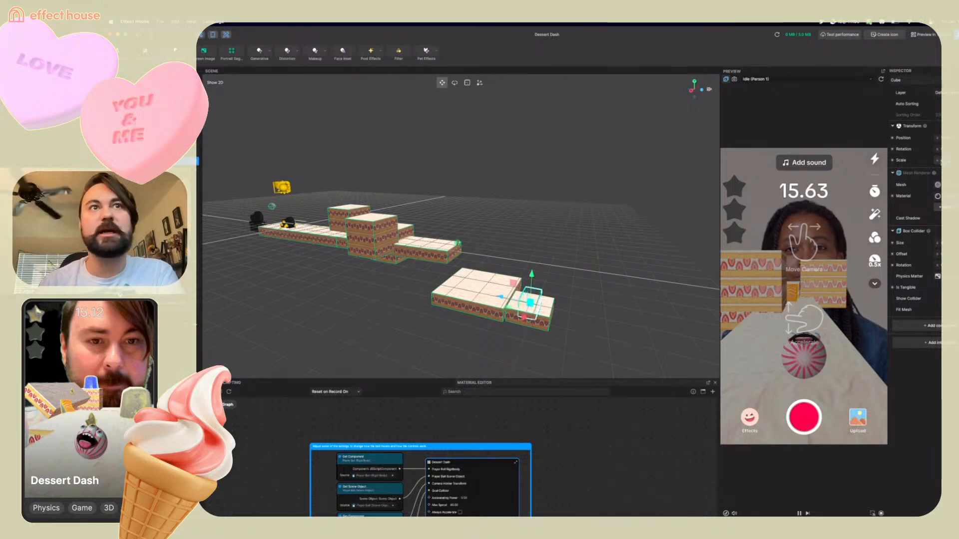
Examine the cube on the small cake platform up close, then open the Dessert Dash visual scripting graph
{"action": "right_click_drag", "start_coordinate": [529, 297], "coordinate": [594, 268]}
{"action": "key", "text": "f"}
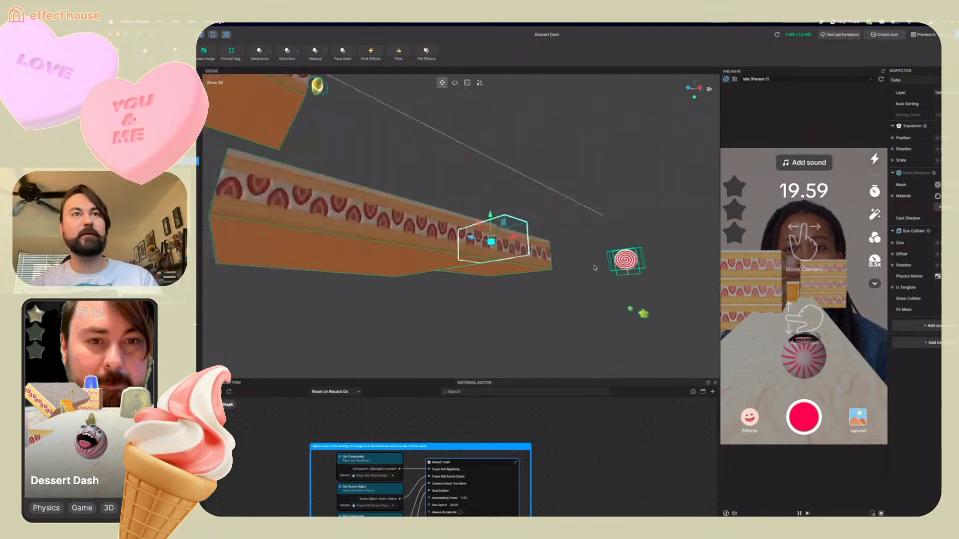
{"action": "right_click_drag", "start_coordinate": [493, 262], "coordinate": [487, 300]}
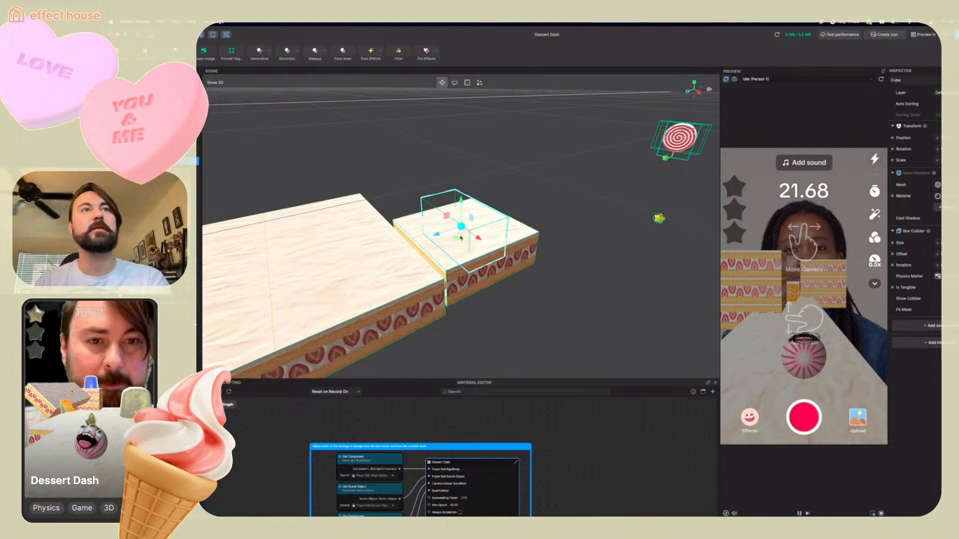
{"action": "right_click_drag", "start_coordinate": [405, 244], "coordinate": [452, 232]}
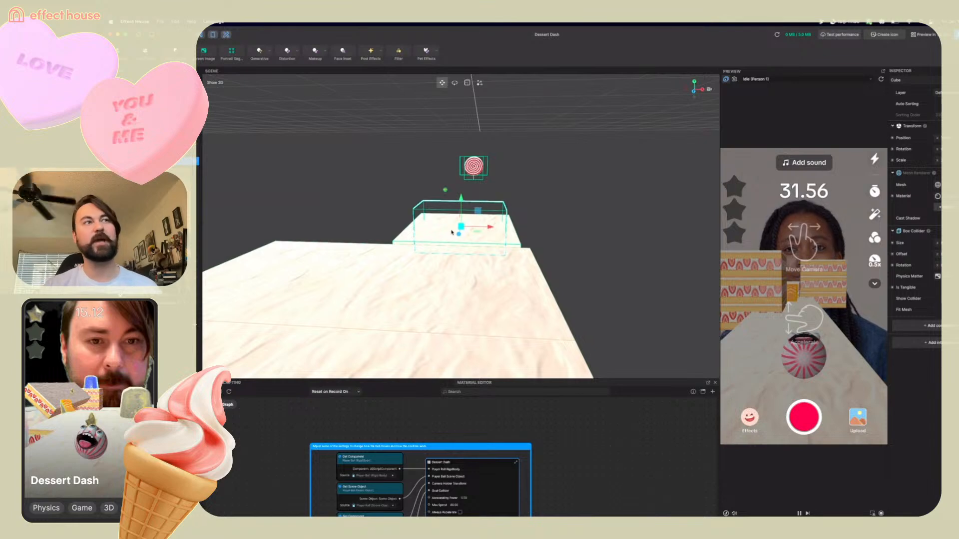
{"action": "right_click_drag", "start_coordinate": [627, 233], "coordinate": [559, 224]}
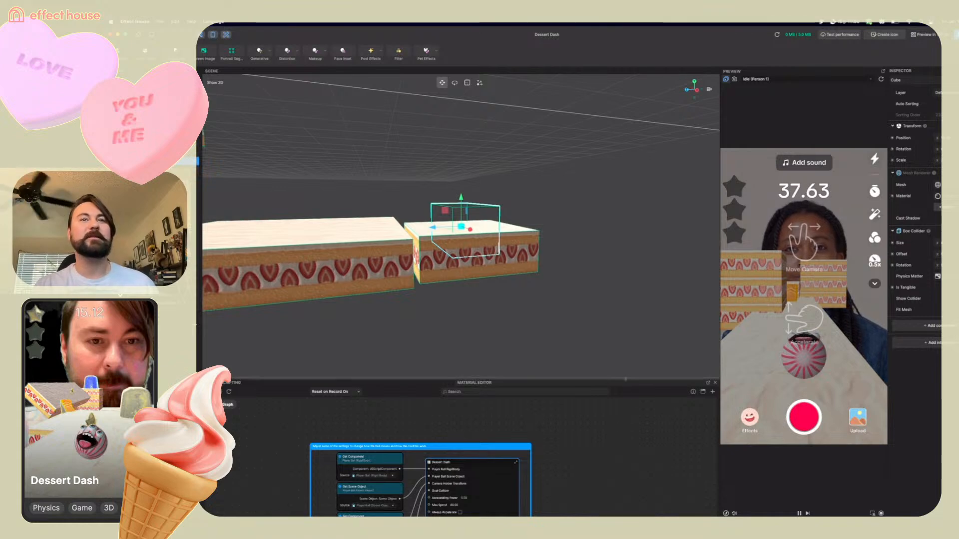
{"action": "left_click_drag", "start_coordinate": [626, 379], "coordinate": [623, 258]}
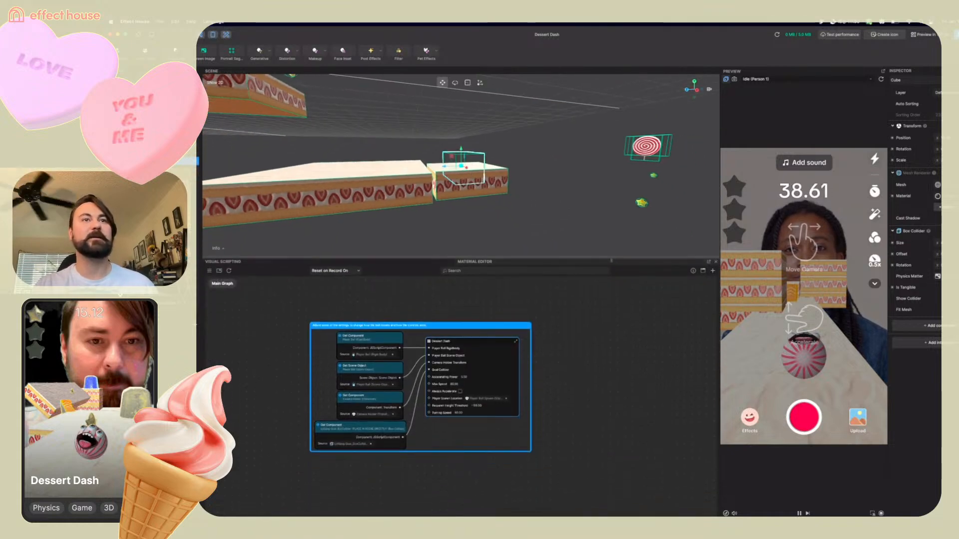
{"action": "double_click", "coordinate": [429, 343]}
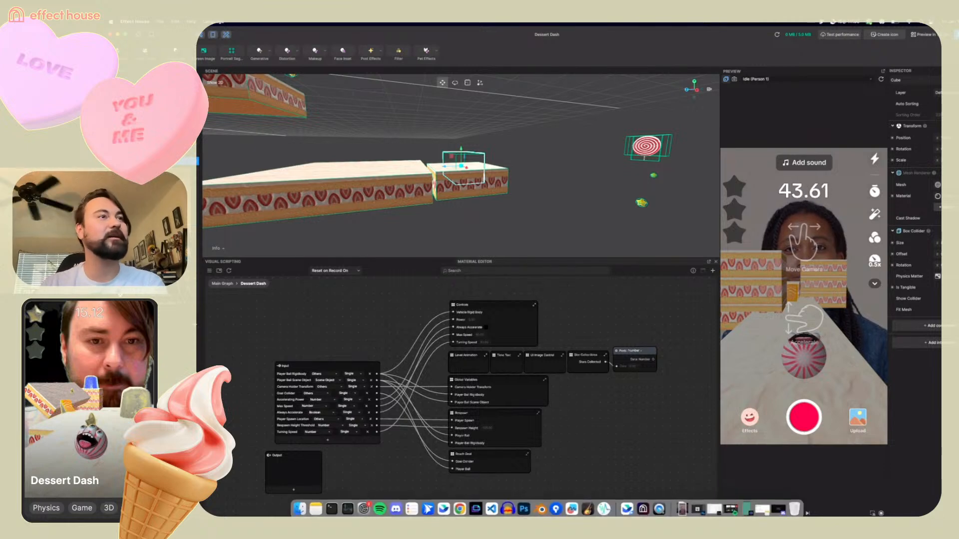
{"action": "mouse_move", "coordinate": [301, 513]}
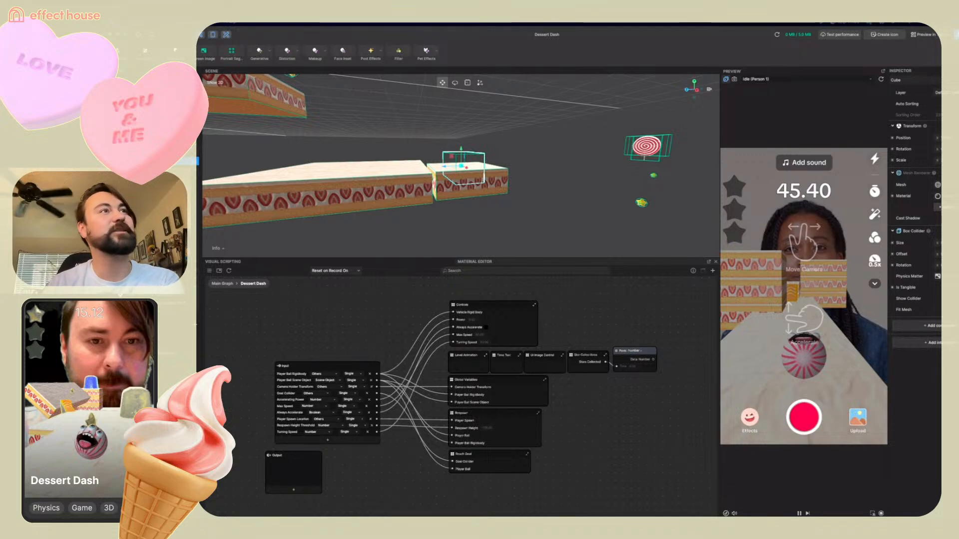
Add a 3D Image object and move it onto the cake platform near the start of the course
{"action": "left_click", "coordinate": [194, 79]}
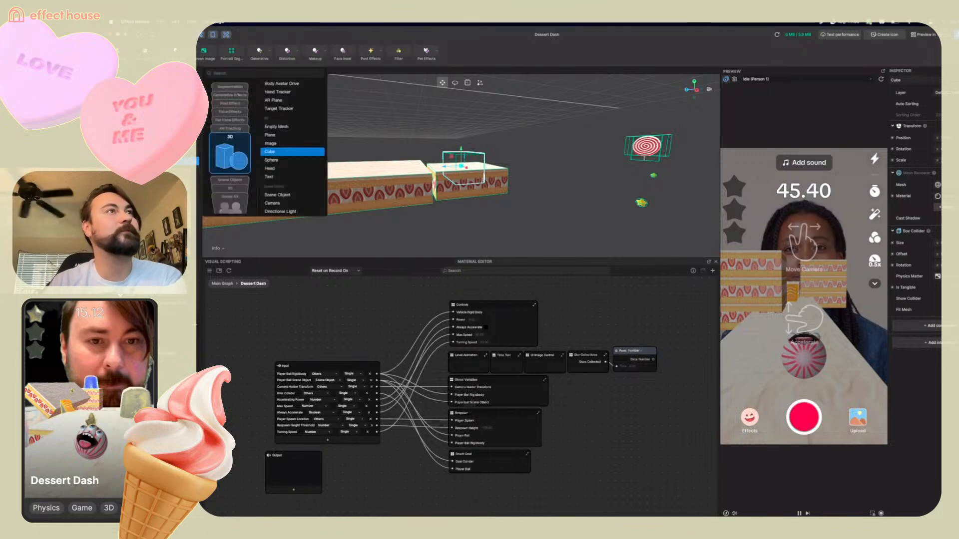
{"action": "scroll", "coordinate": [239, 172], "scroll_direction": "up", "scroll_amount": 4}
{"action": "scroll", "coordinate": [239, 179], "scroll_direction": "down", "scroll_amount": 2}
{"action": "scroll", "coordinate": [238, 179], "scroll_direction": "down", "scroll_amount": 3}
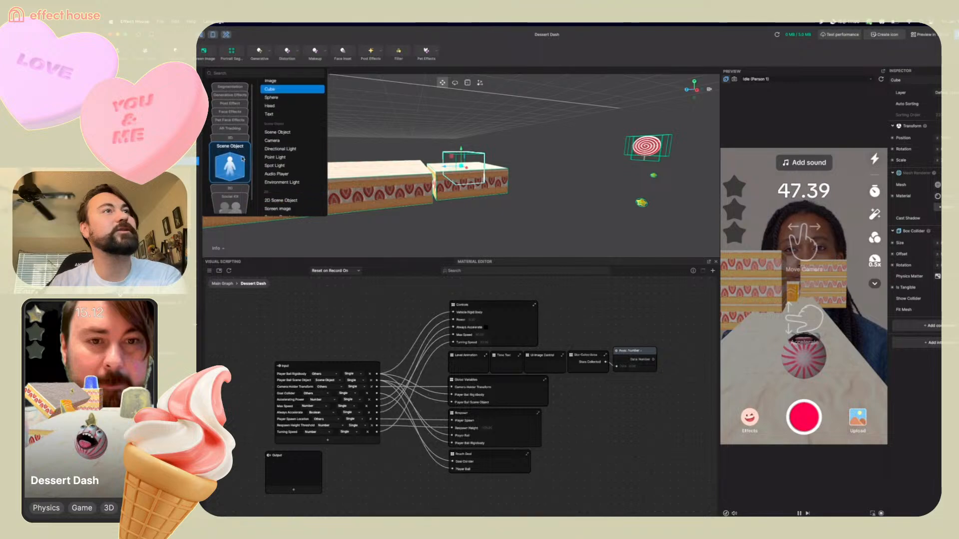
{"action": "left_click", "coordinate": [278, 144]}
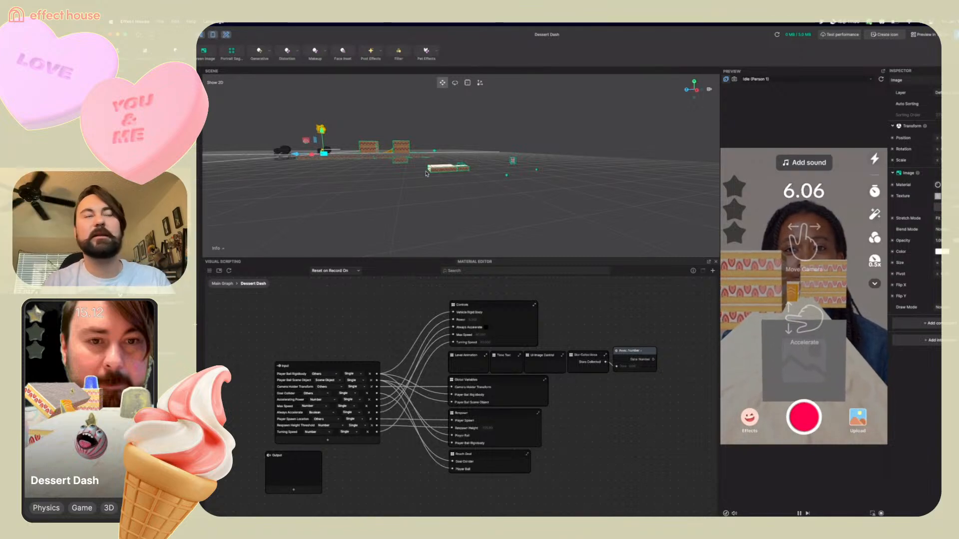
{"action": "key", "text": "f"}
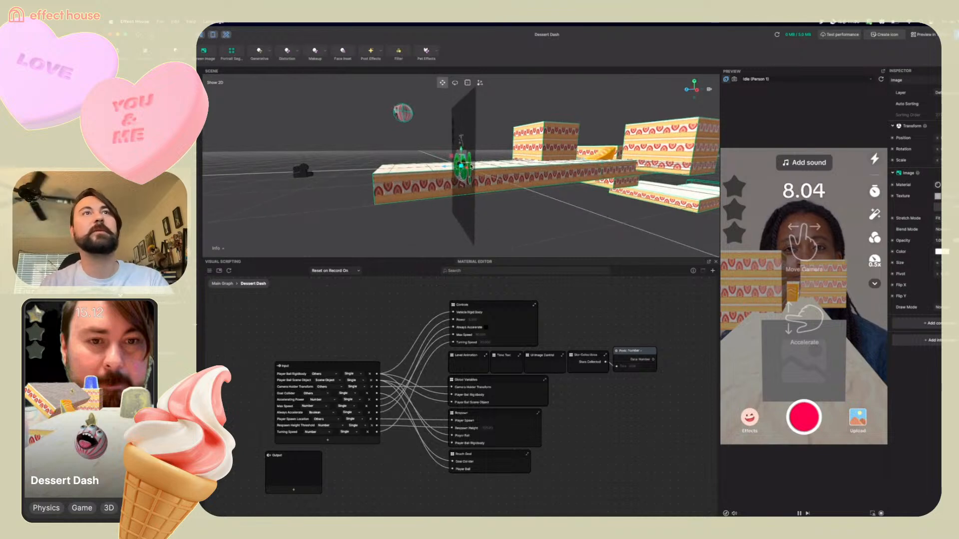
{"action": "left_click_drag", "start_coordinate": [450, 166], "coordinate": [487, 161]}
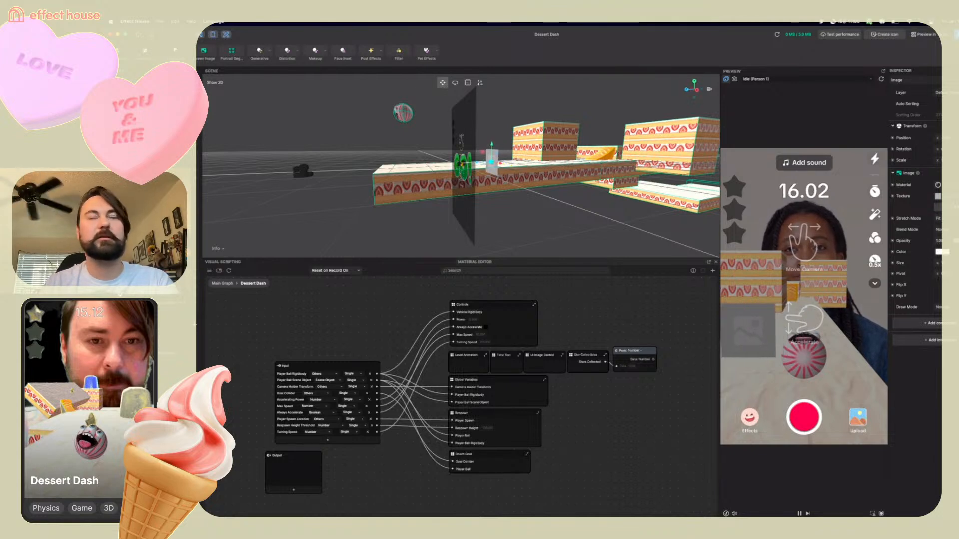
Set the image's texture to the wild_desert_cactus texture from the project assets
{"action": "left_click", "coordinate": [948, 196]}
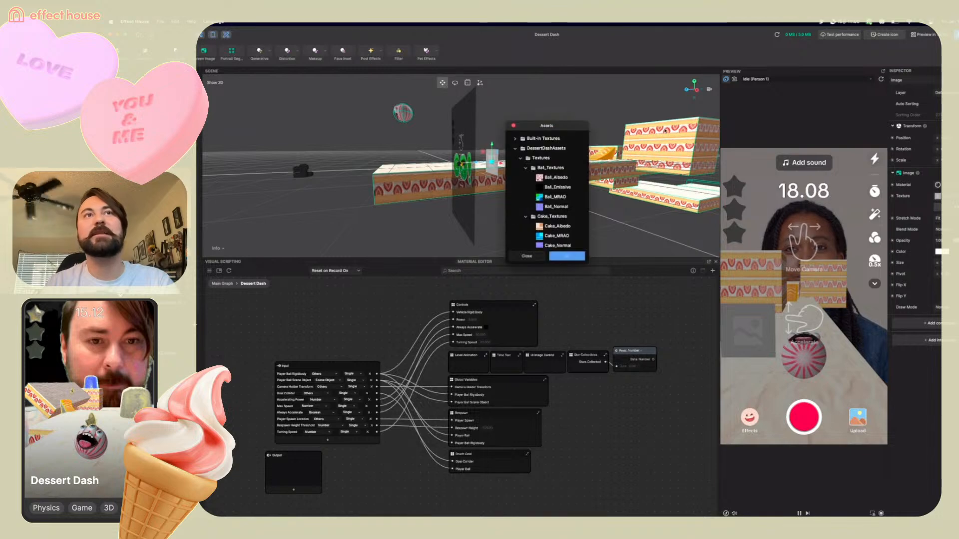
{"action": "scroll", "coordinate": [554, 209], "scroll_direction": "down", "scroll_amount": 5}
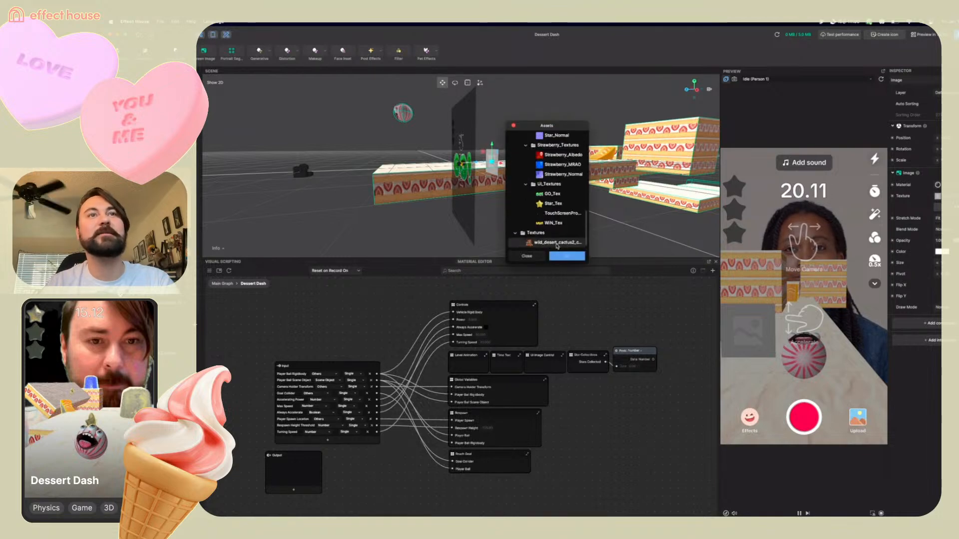
{"action": "left_click", "coordinate": [557, 243]}
{"action": "left_click", "coordinate": [569, 256]}
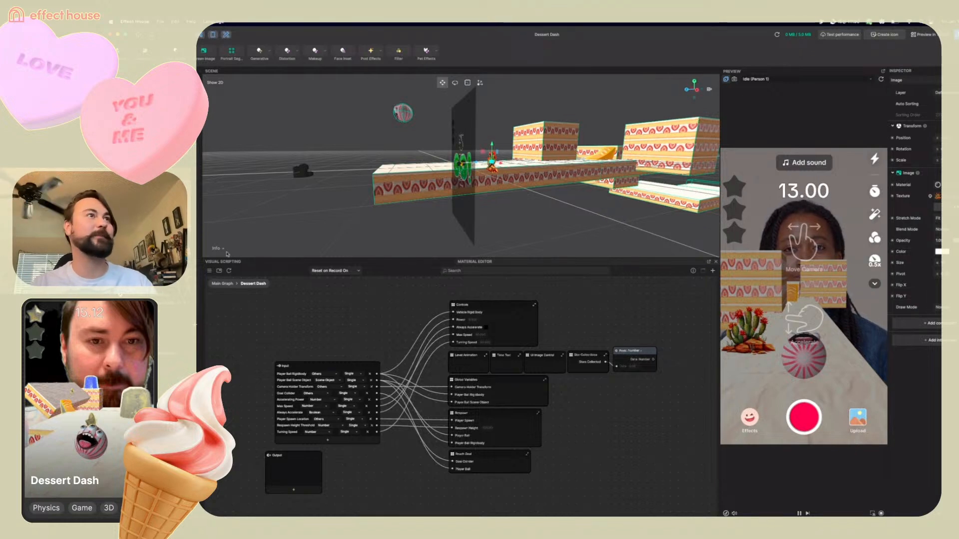
Reselect the cube and examine the nodes of the Dessert Dash script graph
{"action": "left_click", "coordinate": [380, 168]}
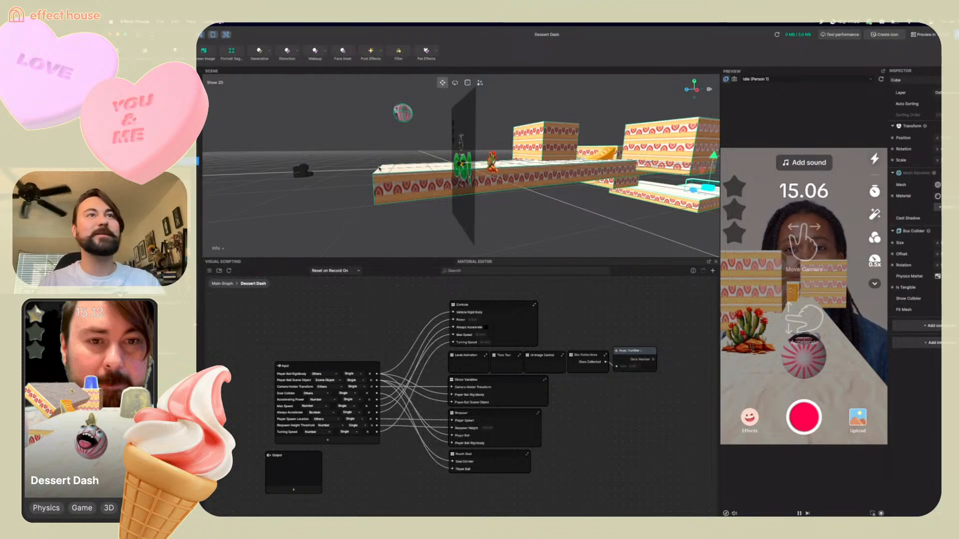
{"action": "key", "text": "f"}
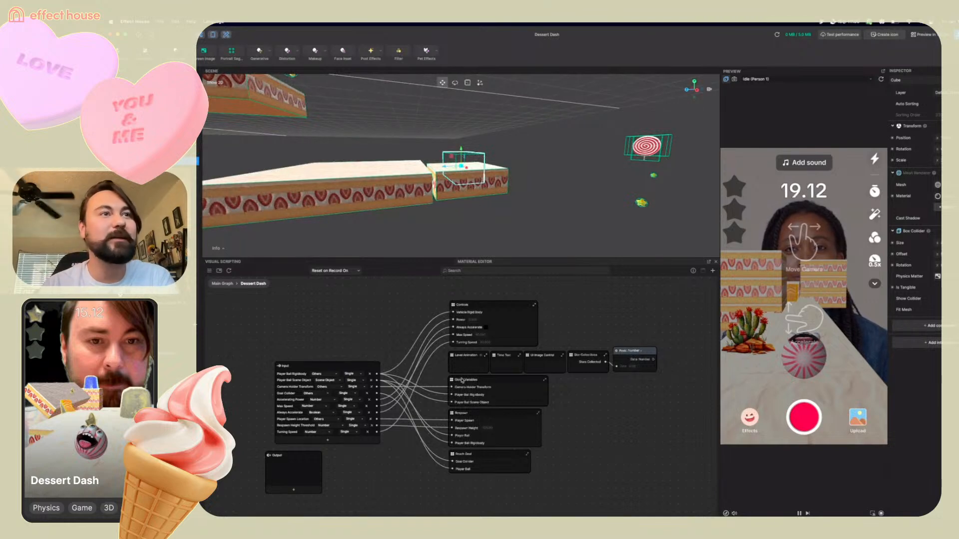
{"action": "scroll", "coordinate": [462, 380], "scroll_direction": "up", "scroll_amount": 4}
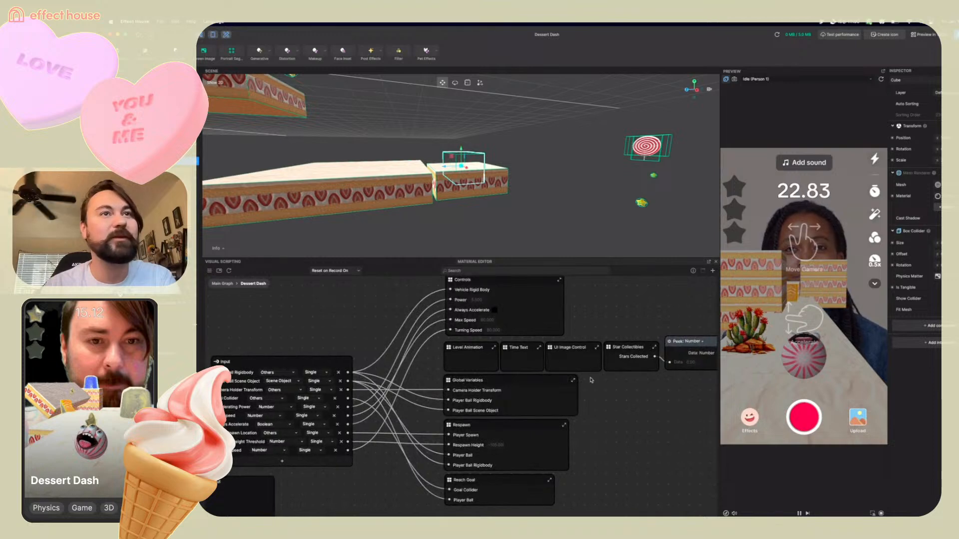
{"action": "scroll", "coordinate": [647, 397], "scroll_direction": "right", "scroll_amount": 5}
{"action": "scroll", "coordinate": [647, 397], "scroll_direction": "down", "scroll_amount": 2}
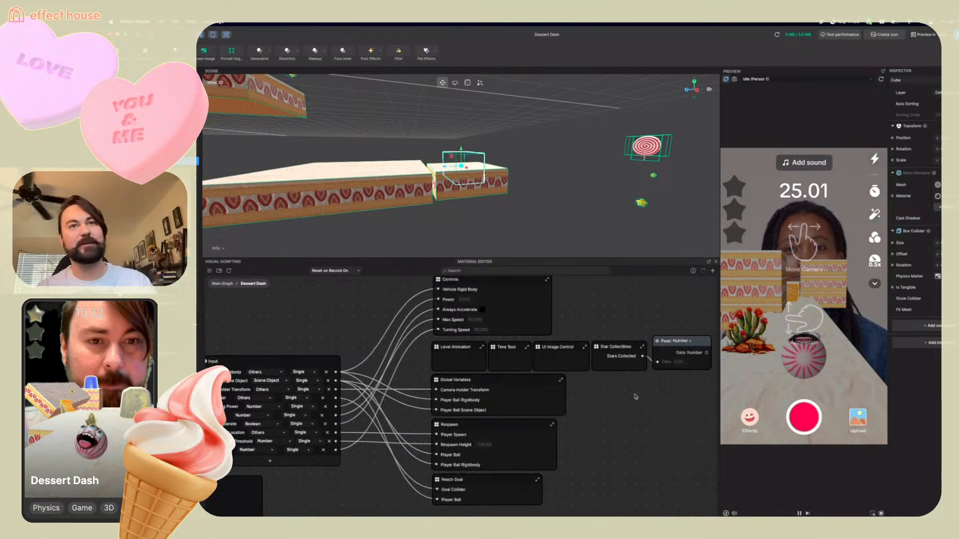
{"action": "left_click_drag", "start_coordinate": [648, 319], "coordinate": [647, 328]}
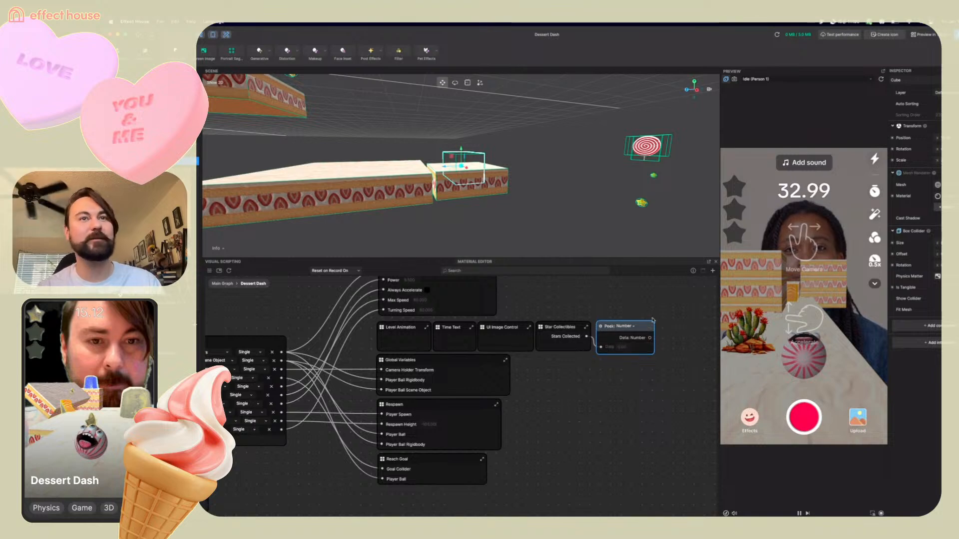
{"action": "left_click_drag", "start_coordinate": [646, 328], "coordinate": [645, 330]}
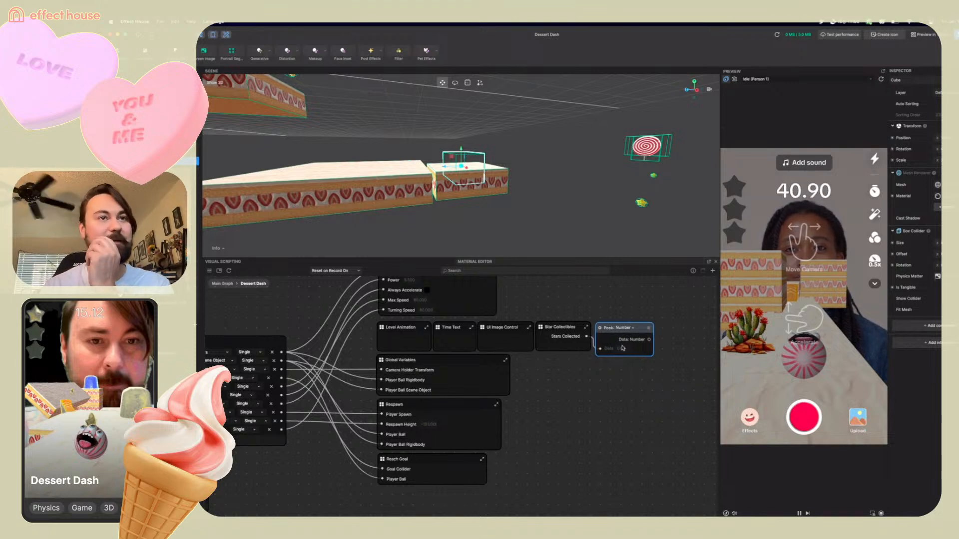
{"action": "middle_click_drag", "start_coordinate": [546, 391], "coordinate": [590, 408]}
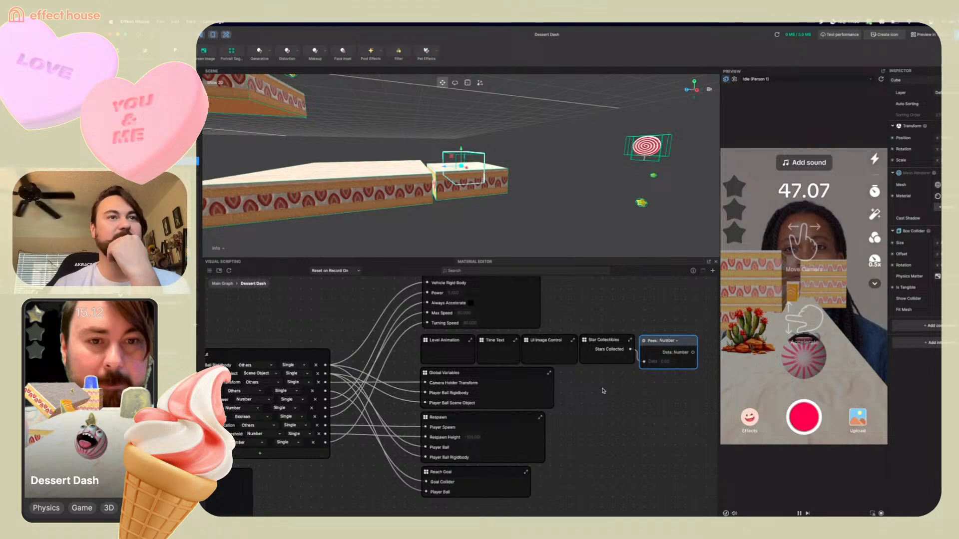
{"action": "mouse_move", "coordinate": [602, 391]}
{"action": "middle_mouse_down"}
{"action": "mouse_move", "coordinate": [600, 435]}
{"action": "mouse_move", "coordinate": [604, 408]}
{"action": "middle_mouse_up"}
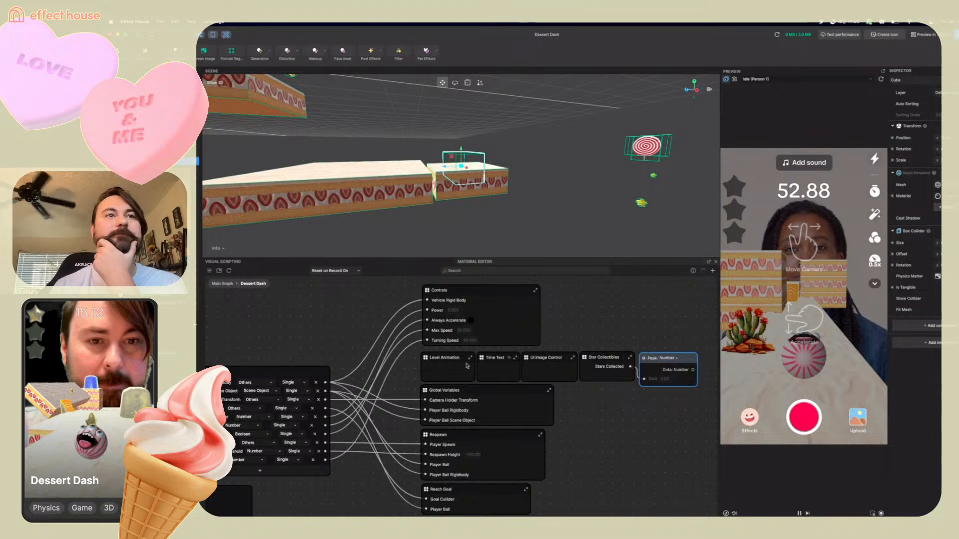
Open and examine the Level Animation and Reach Goal subgraphs of the Dessert Dash script
{"action": "double_click", "coordinate": [426, 359]}
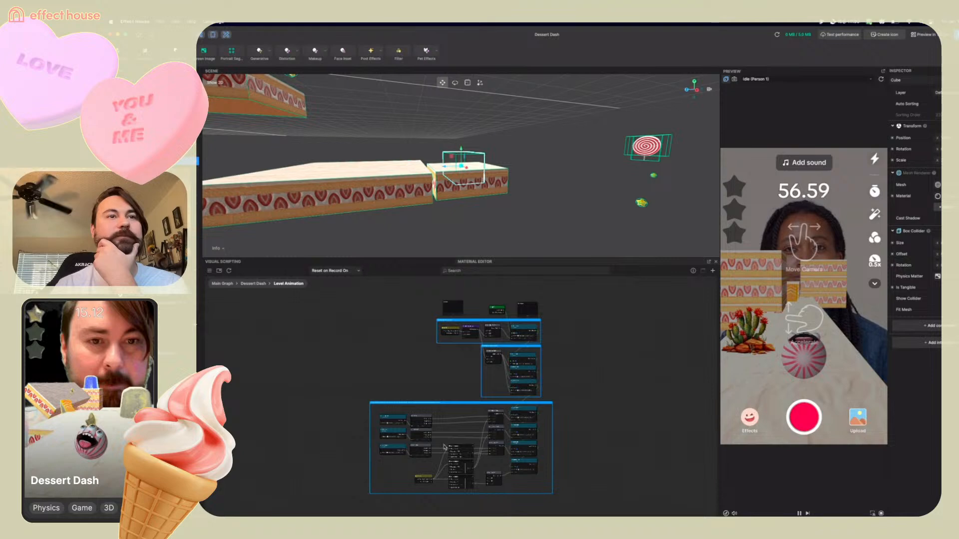
{"action": "scroll", "coordinate": [443, 453], "scroll_direction": "up", "scroll_amount": 5}
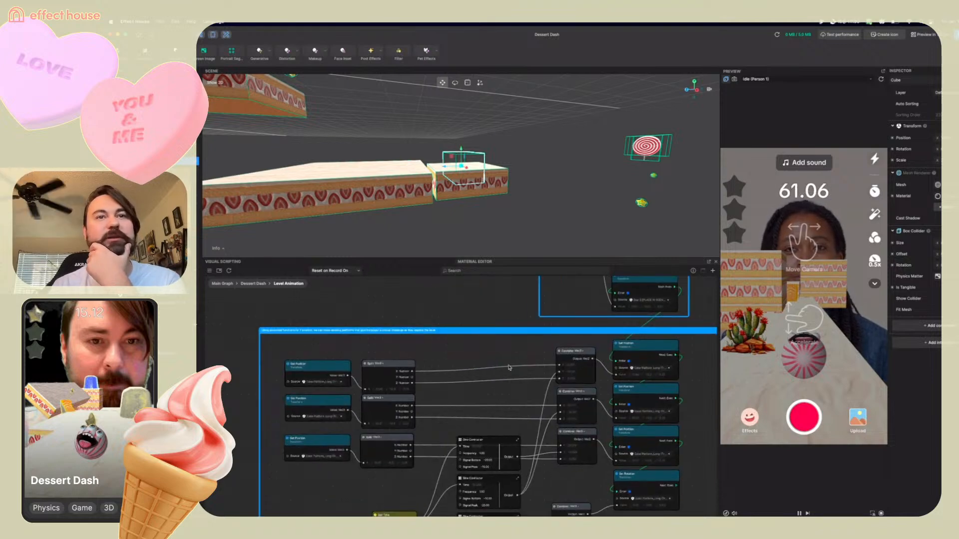
{"action": "scroll", "coordinate": [509, 349], "scroll_direction": "down", "scroll_amount": 3}
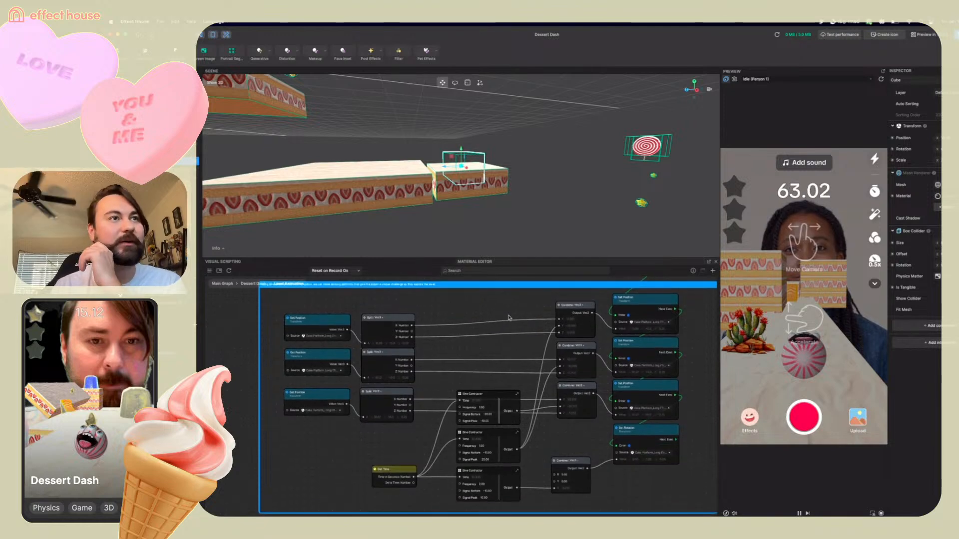
{"action": "scroll", "coordinate": [508, 318], "scroll_direction": "up", "scroll_amount": 5}
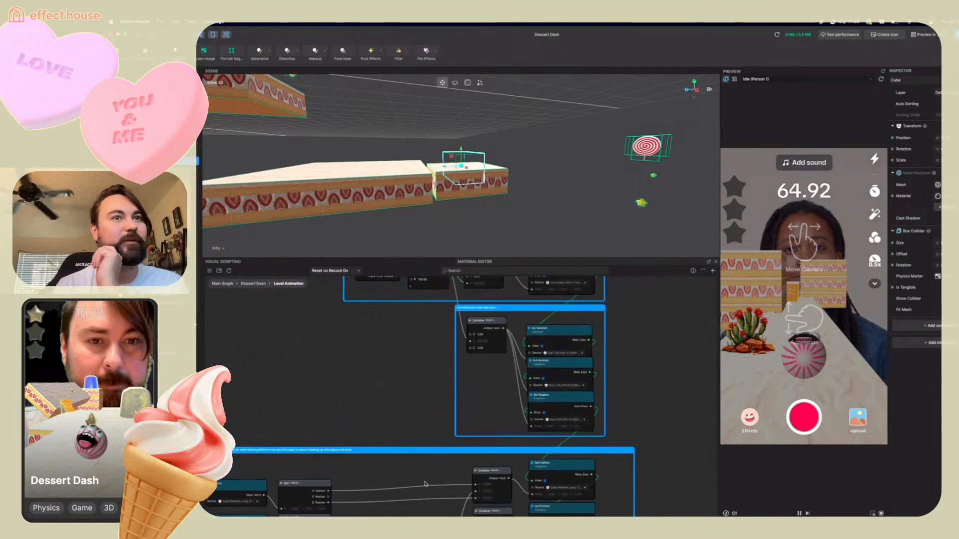
{"action": "scroll", "coordinate": [439, 445], "scroll_direction": "up", "scroll_amount": 5}
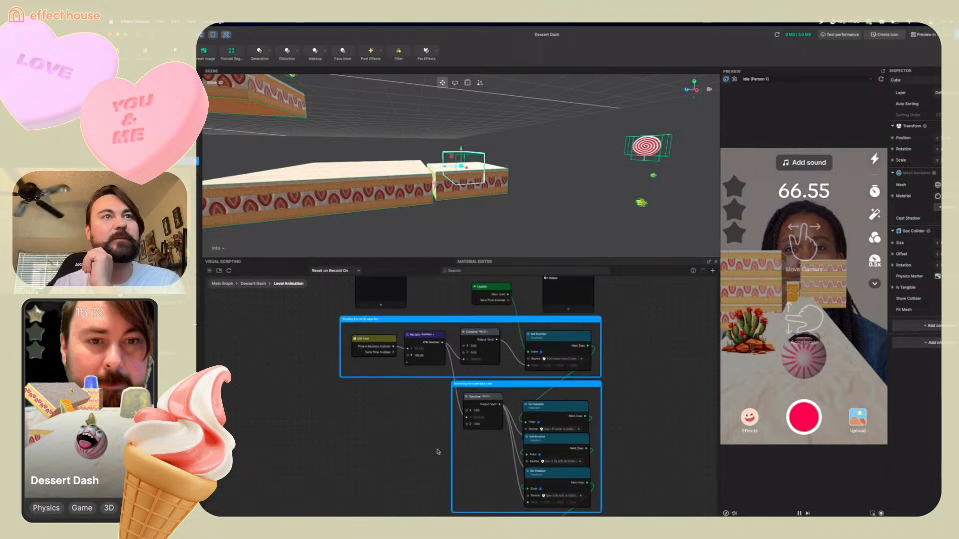
{"action": "left_click", "coordinate": [253, 283]}
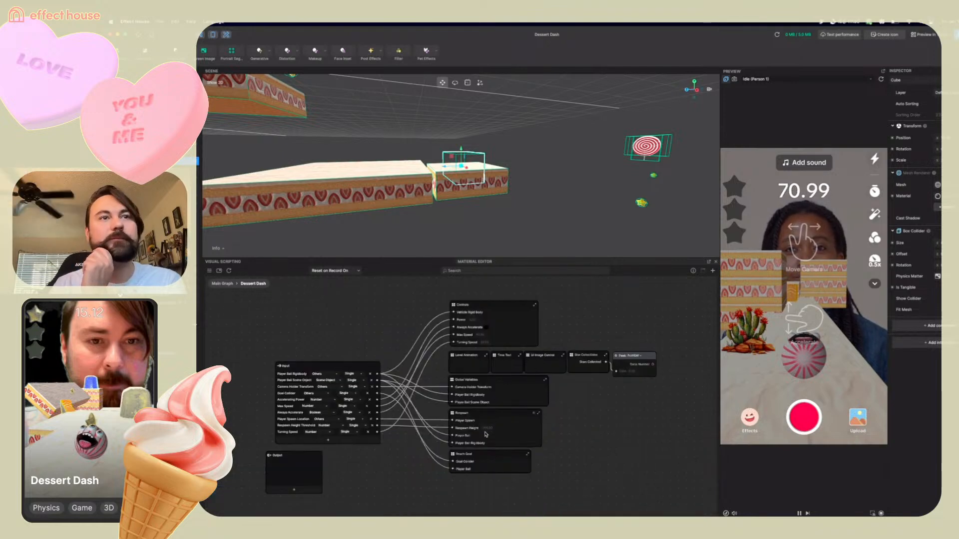
{"action": "double_click", "coordinate": [452, 458]}
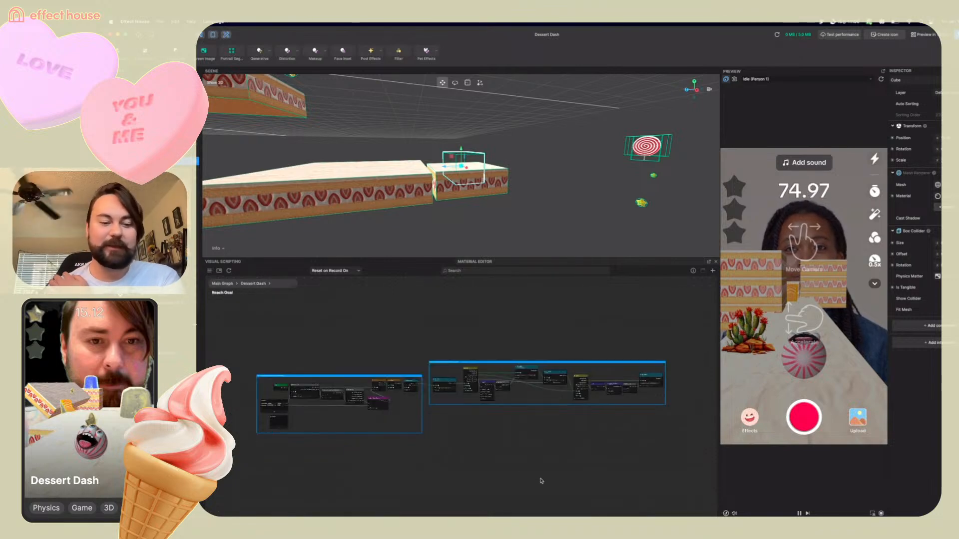
{"action": "scroll", "coordinate": [361, 344], "scroll_direction": "up", "scroll_amount": 5}
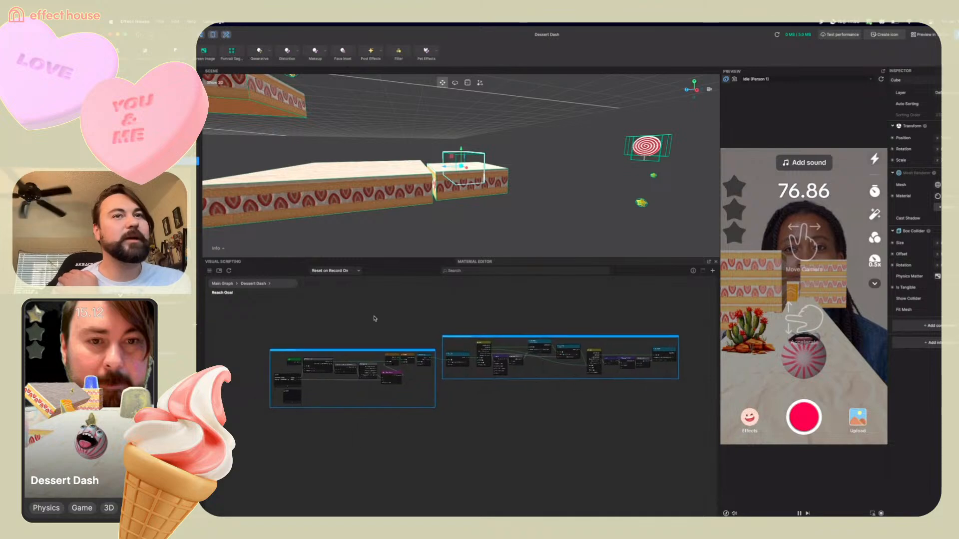
{"action": "left_click_drag", "start_coordinate": [329, 351], "coordinate": [432, 298]}
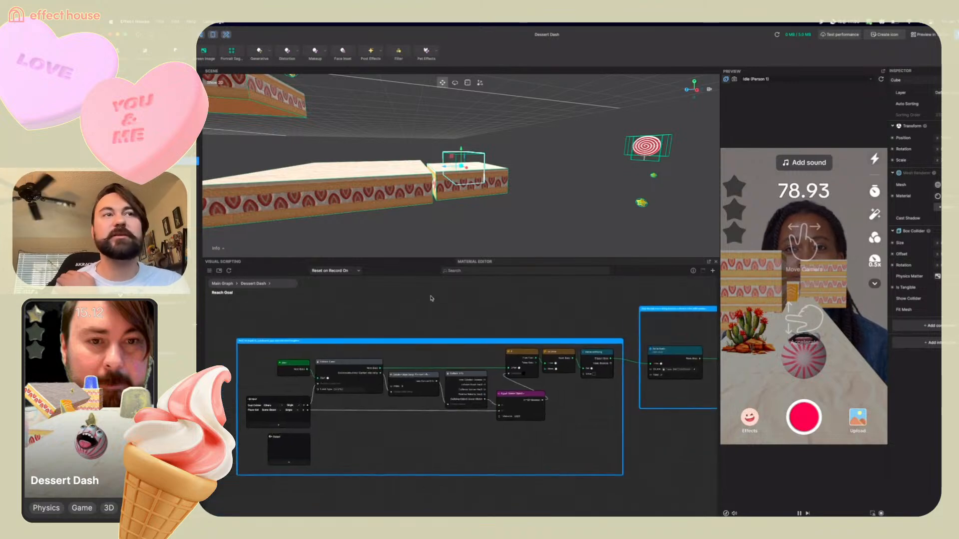
Pan and zoom around the Reach Goal subgraph to examine its collision nodes
{"action": "scroll", "coordinate": [406, 415], "scroll_direction": "up", "scroll_amount": 3}
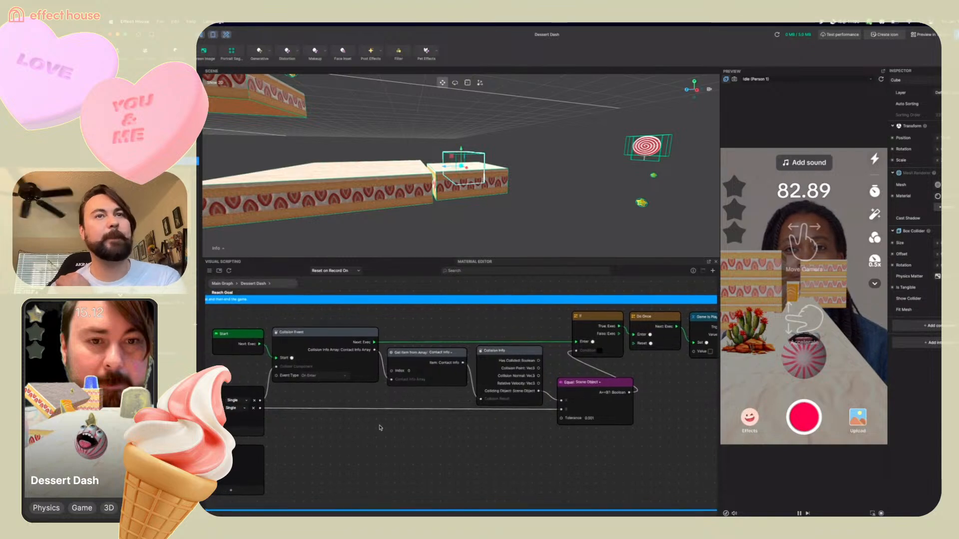
{"action": "left_click_drag", "start_coordinate": [326, 421], "coordinate": [472, 415]}
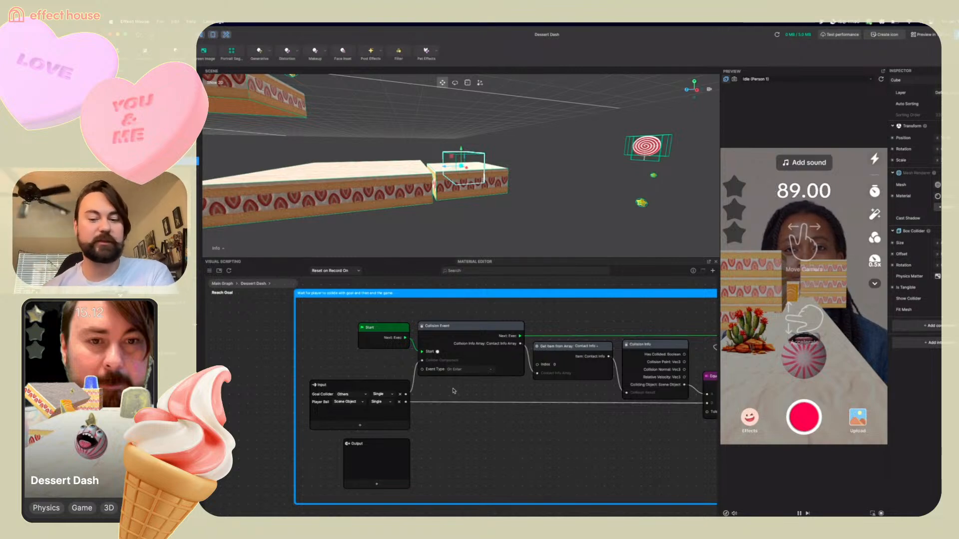
{"action": "left_click_drag", "start_coordinate": [532, 436], "coordinate": [389, 429]}
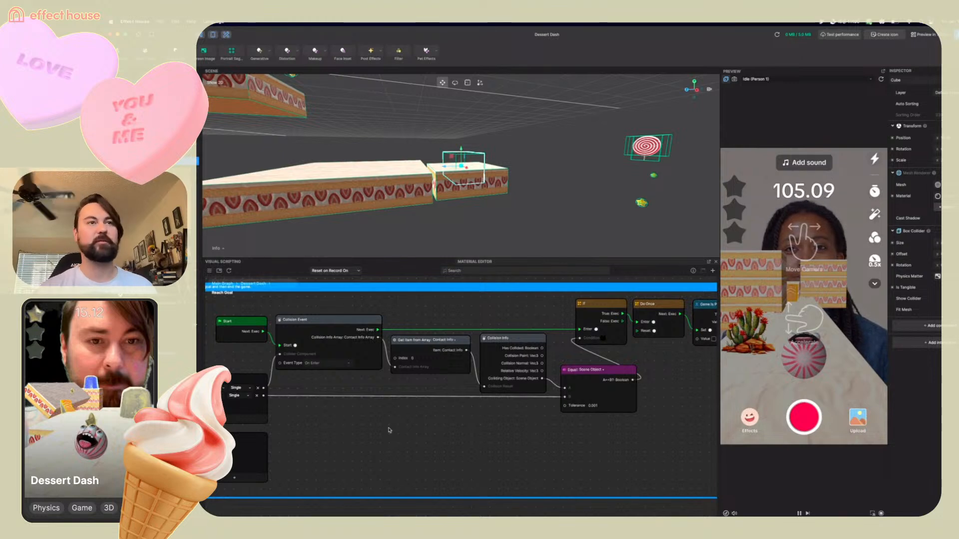
{"action": "scroll", "coordinate": [490, 382], "scroll_direction": "down", "scroll_amount": 2}
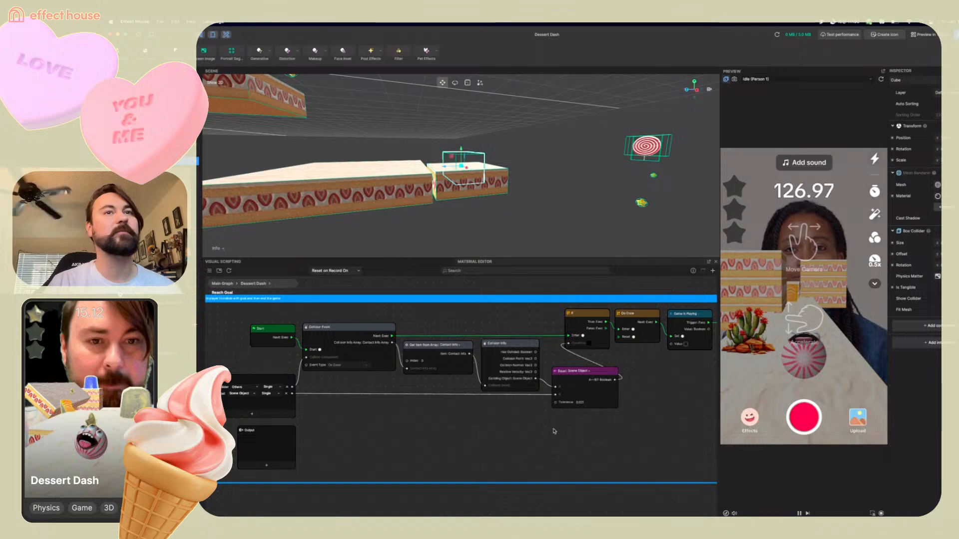
Copy the Reach Goal collision nodes and paste them into the main graph
{"action": "left_click_drag", "start_coordinate": [595, 431], "coordinate": [594, 386]}
{"action": "left_click", "coordinate": [281, 317]}
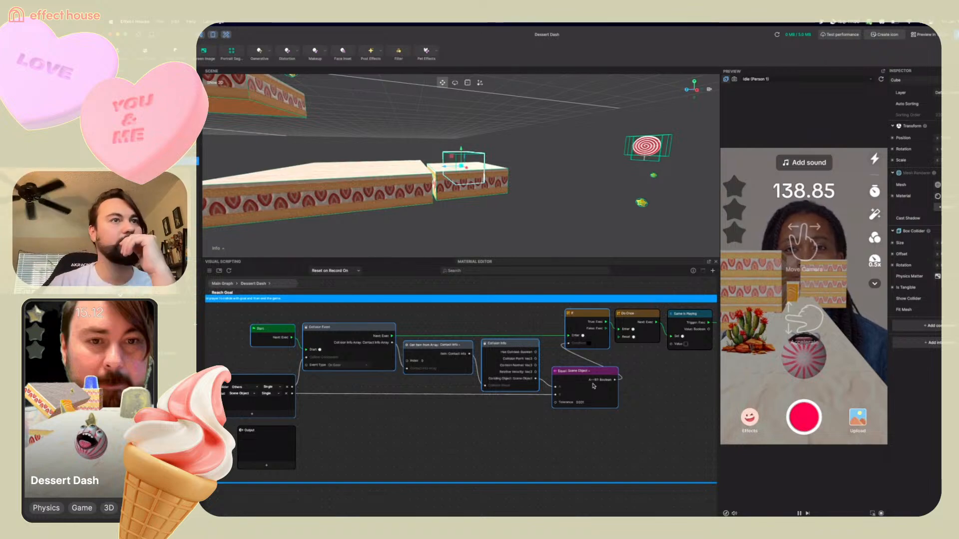
{"action": "left_click", "coordinate": [222, 283]}
{"action": "left_click_drag", "start_coordinate": [657, 376], "coordinate": [486, 359]}
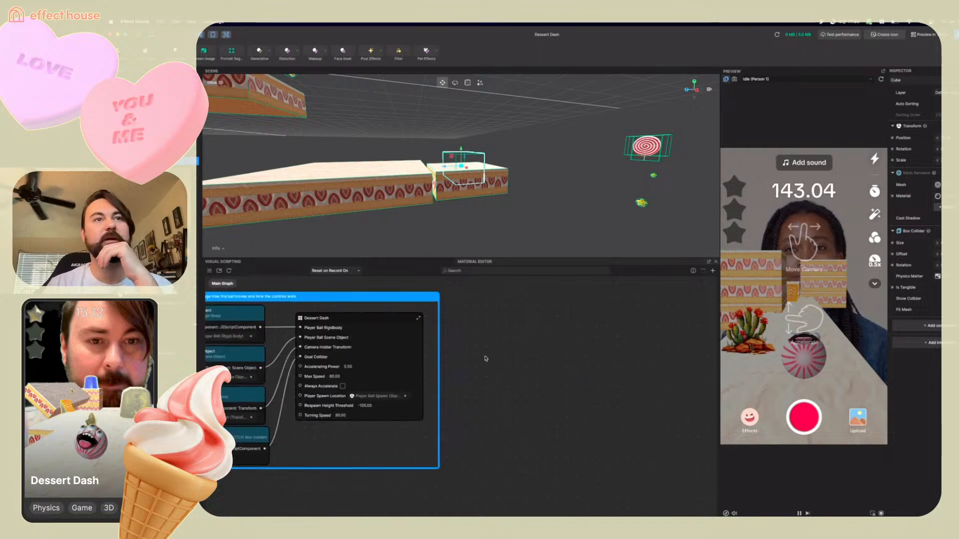
{"action": "left_click_drag", "start_coordinate": [558, 348], "coordinate": [499, 350]}
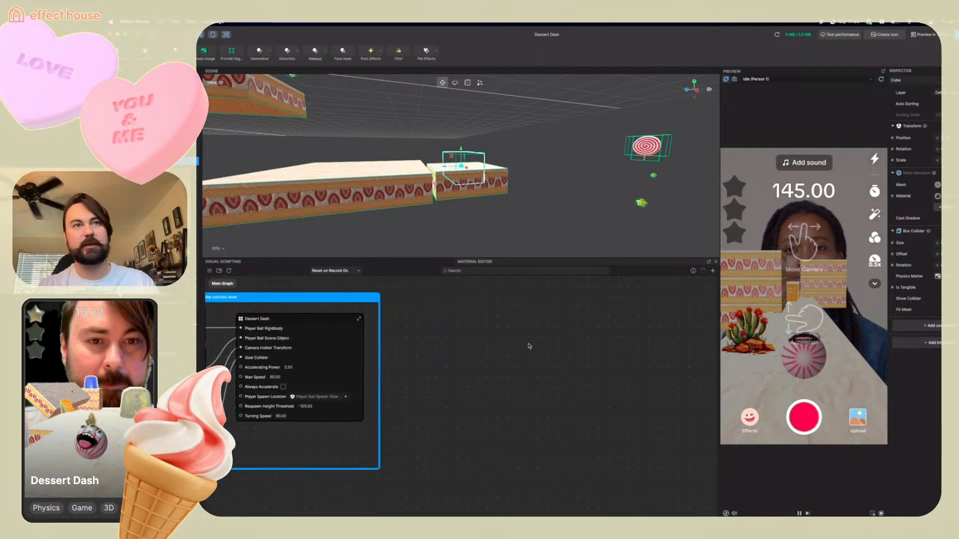
{"action": "key", "text": "super+v"}
{"action": "left_click_drag", "start_coordinate": [570, 352], "coordinate": [475, 312]}
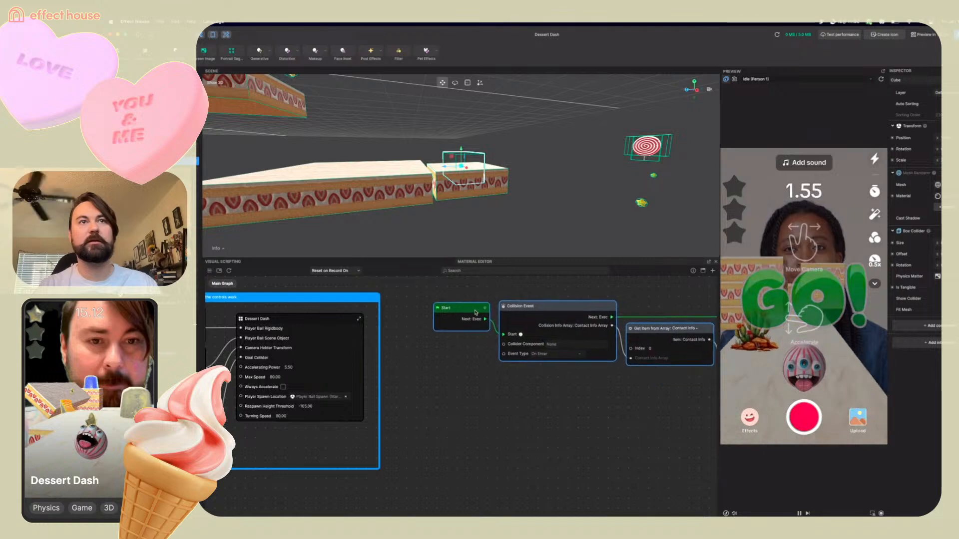
Group the pasted nodes into a new subgraph named Platform Launch
{"action": "right_click", "coordinate": [553, 314]}
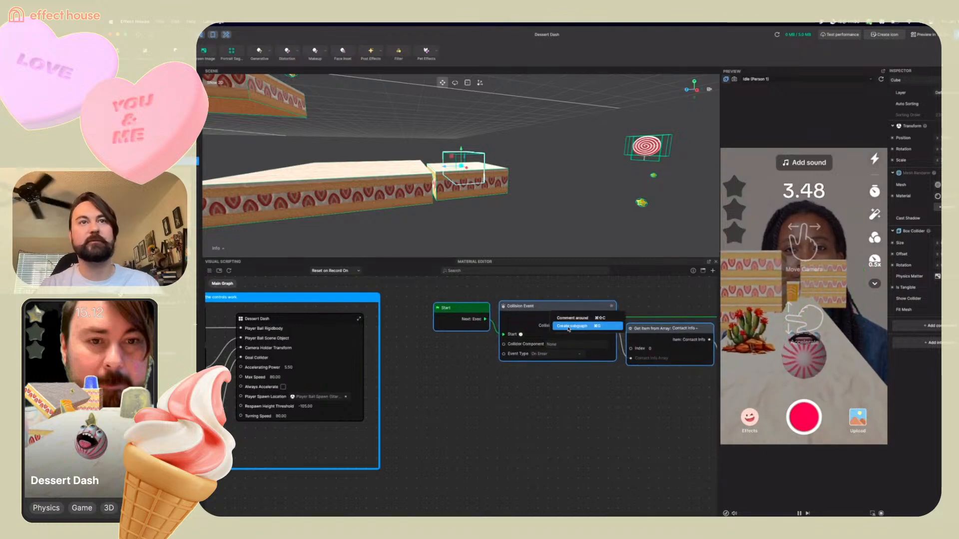
{"action": "left_click", "coordinate": [568, 326]}
{"action": "double_click", "coordinate": [566, 320]}
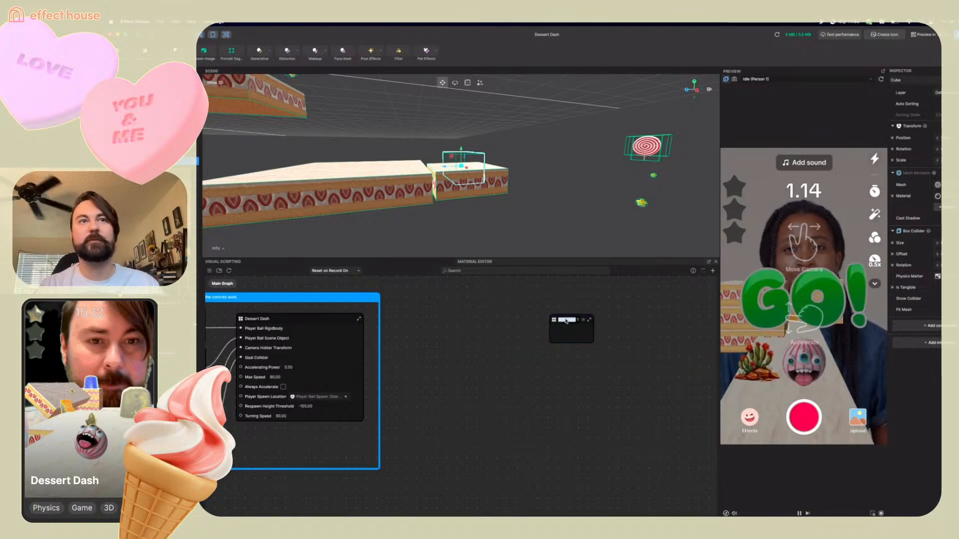
{"action": "key", "text": "BackSpace"}
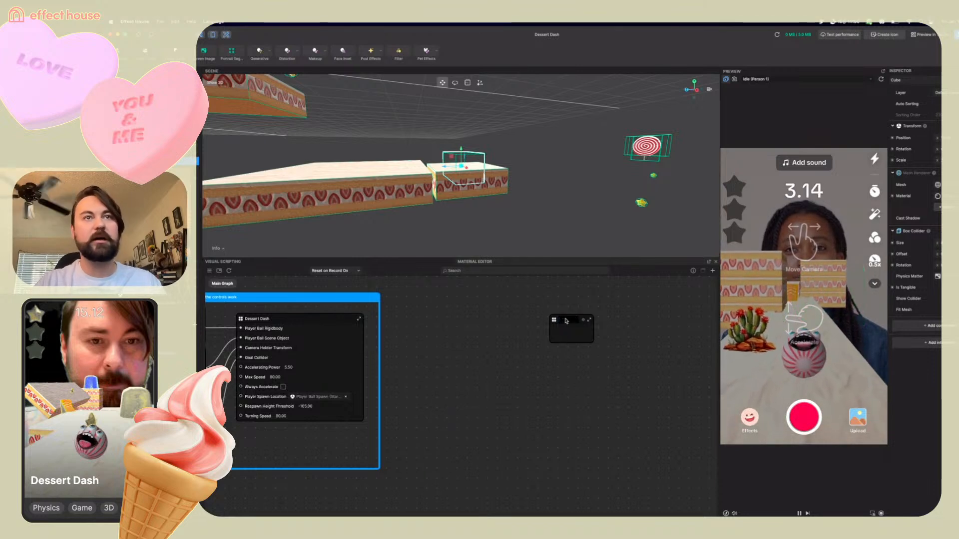
{"action": "type", "text": "Pla"}
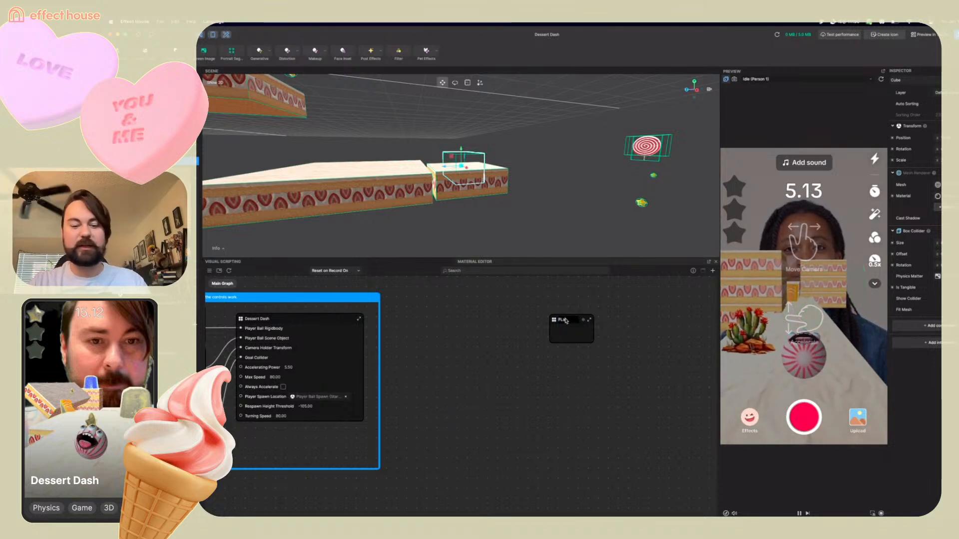
{"action": "type", "text": "tform"}
{"action": "key", "text": "BackSpace"}
{"action": "key", "text": "BackSpace"}
{"action": "key", "text": "BackSpace"}
{"action": "key", "text": "BackSpace"}
{"action": "key", "text": "BackSpace"}
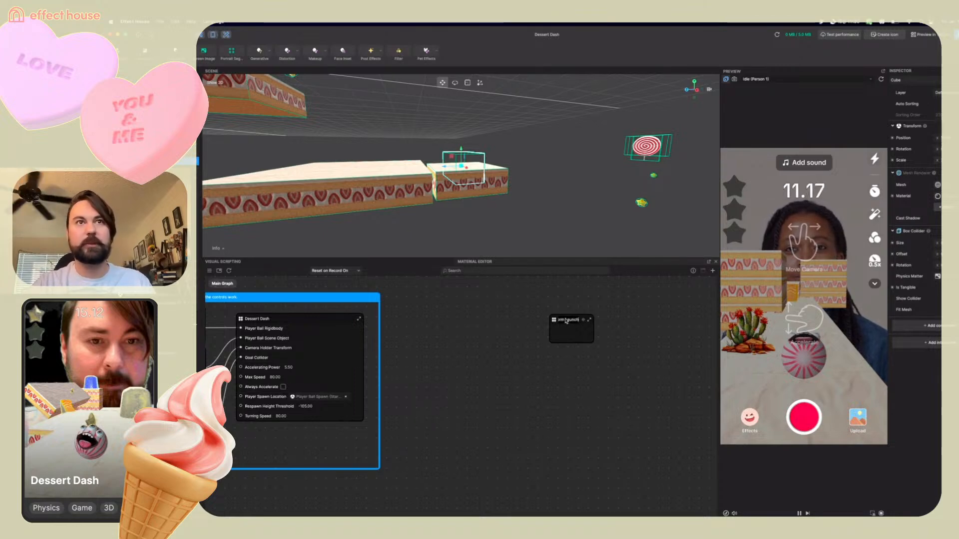
{"action": "key", "text": "Return"}
Open the Platform Launch subgraph, add an Others-type input and wire it to the Collision Event's collider component
{"action": "double_click", "coordinate": [555, 322]}
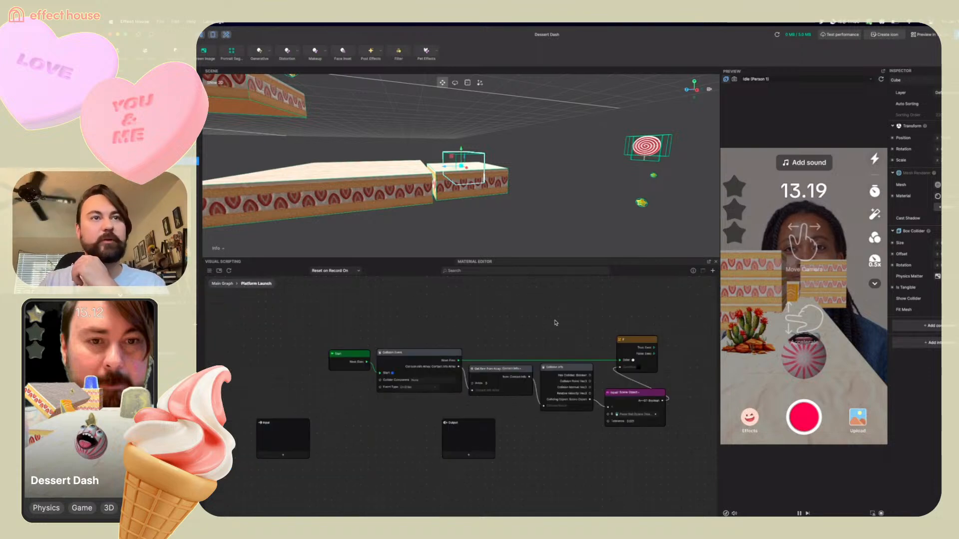
{"action": "left_click_drag", "start_coordinate": [283, 438], "coordinate": [282, 401]}
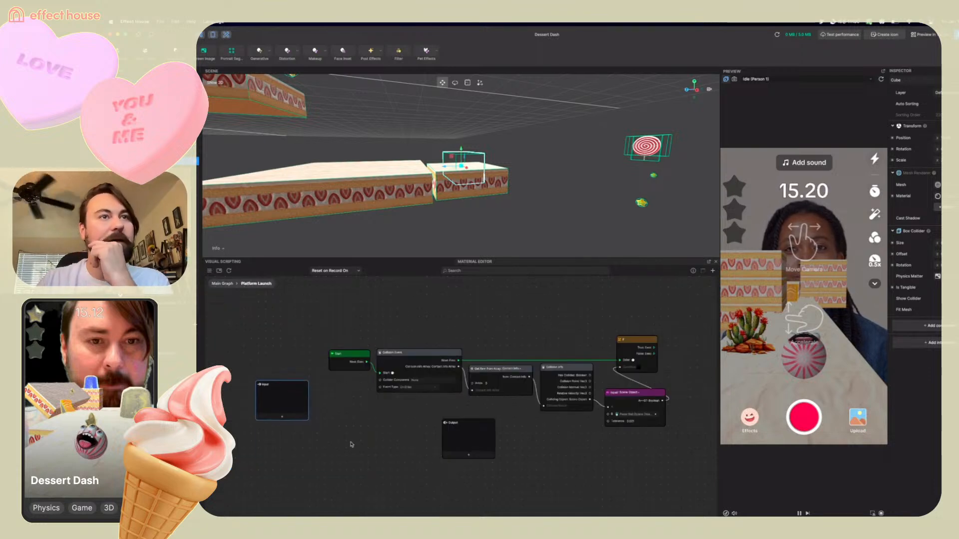
{"action": "scroll", "coordinate": [427, 394], "scroll_direction": "down", "scroll_amount": 1}
{"action": "left_click", "coordinate": [283, 417]}
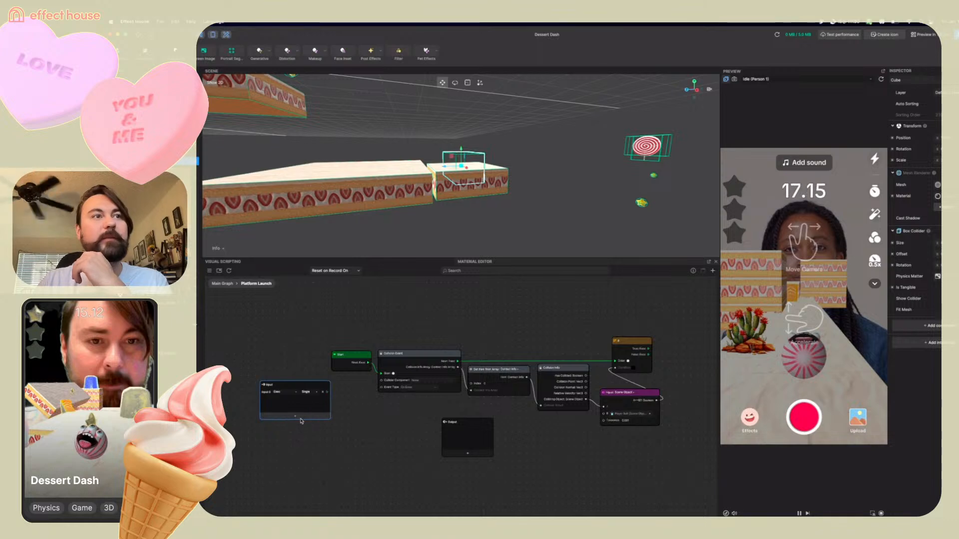
{"action": "left_click", "coordinate": [278, 391]}
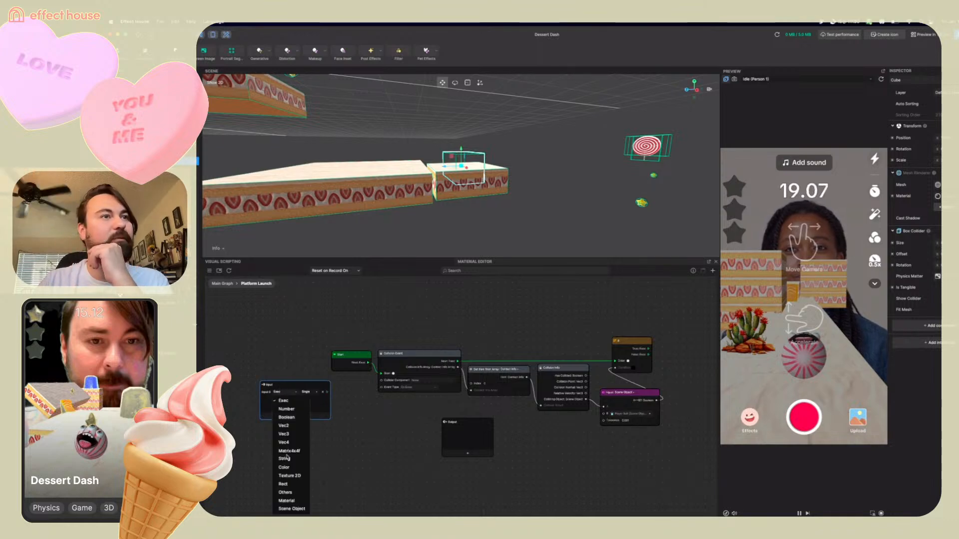
{"action": "left_click", "coordinate": [288, 494]}
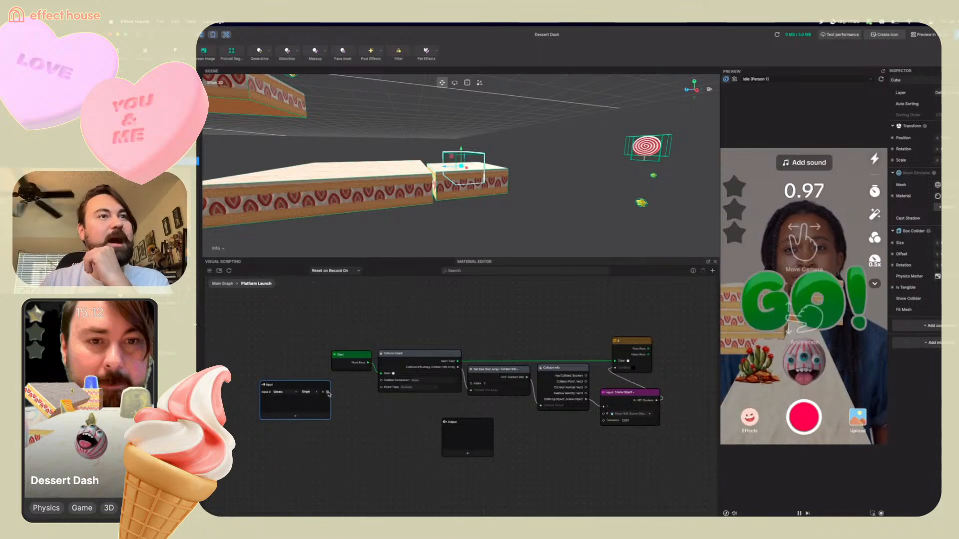
{"action": "left_click_drag", "start_coordinate": [327, 392], "coordinate": [382, 381]}
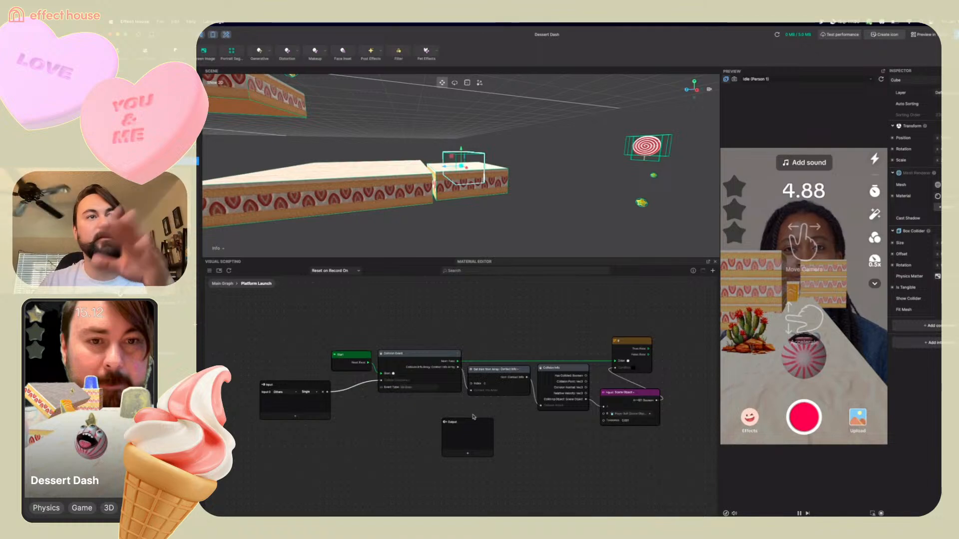
Rearrange the Input and Output nodes inside the Platform Launch subgraph
{"action": "scroll", "coordinate": [541, 439], "scroll_direction": "up", "scroll_amount": 5}
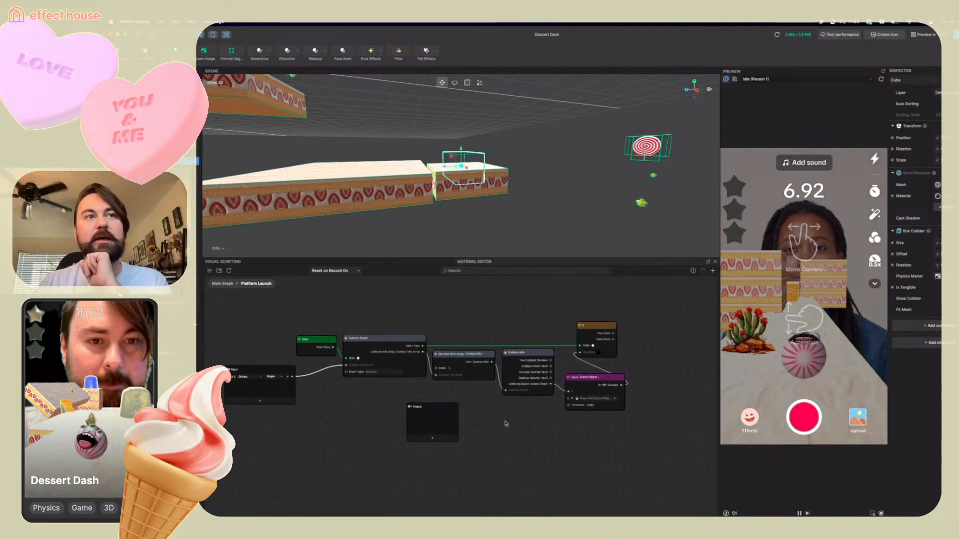
{"action": "left_click_drag", "start_coordinate": [401, 419], "coordinate": [282, 480]}
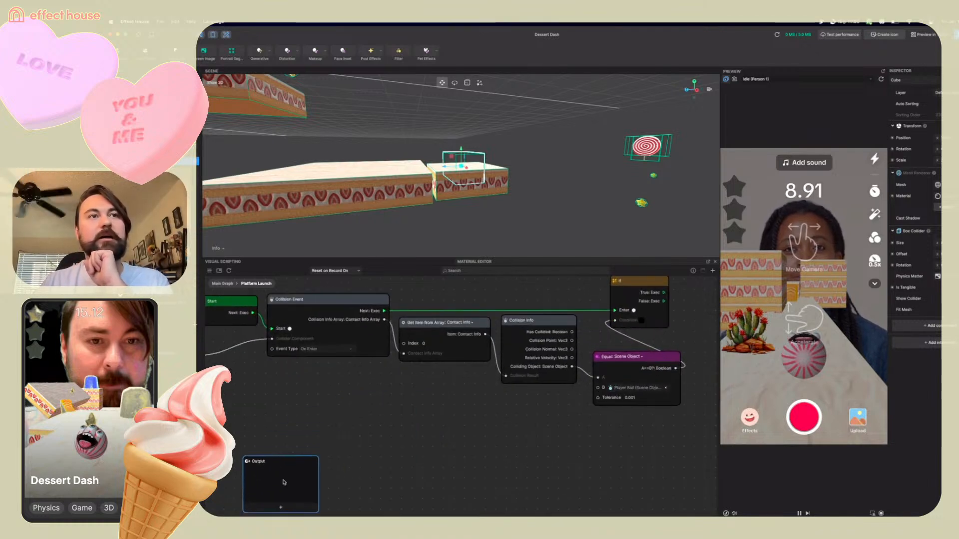
{"action": "middle_click_drag", "start_coordinate": [472, 389], "coordinate": [521, 388]}
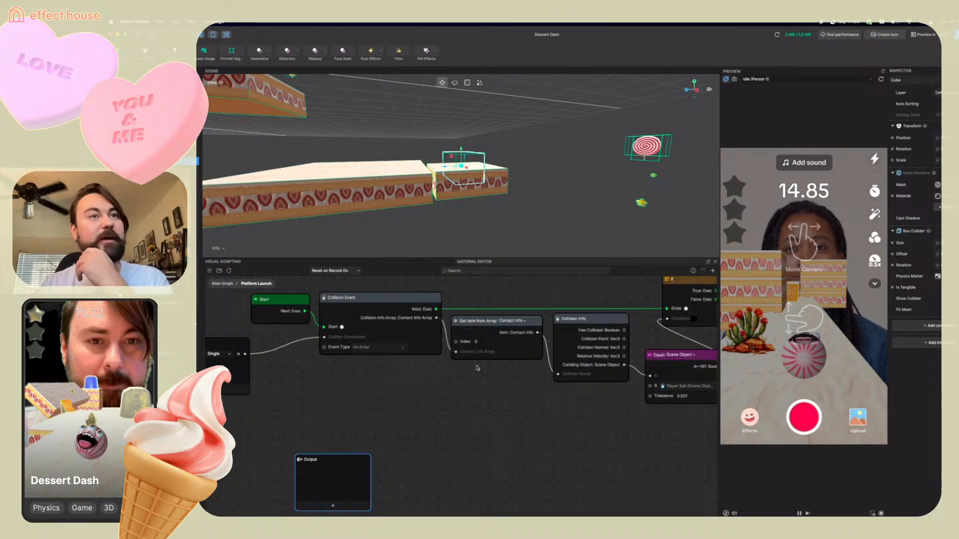
{"action": "left_click_drag", "start_coordinate": [534, 323], "coordinate": [532, 322]}
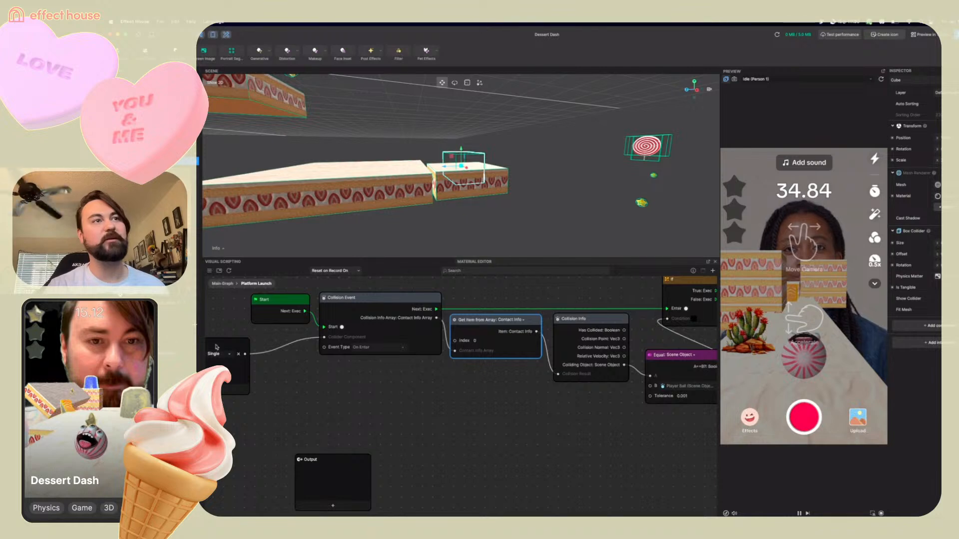
{"action": "left_click_drag", "start_coordinate": [222, 346], "coordinate": [218, 330]}
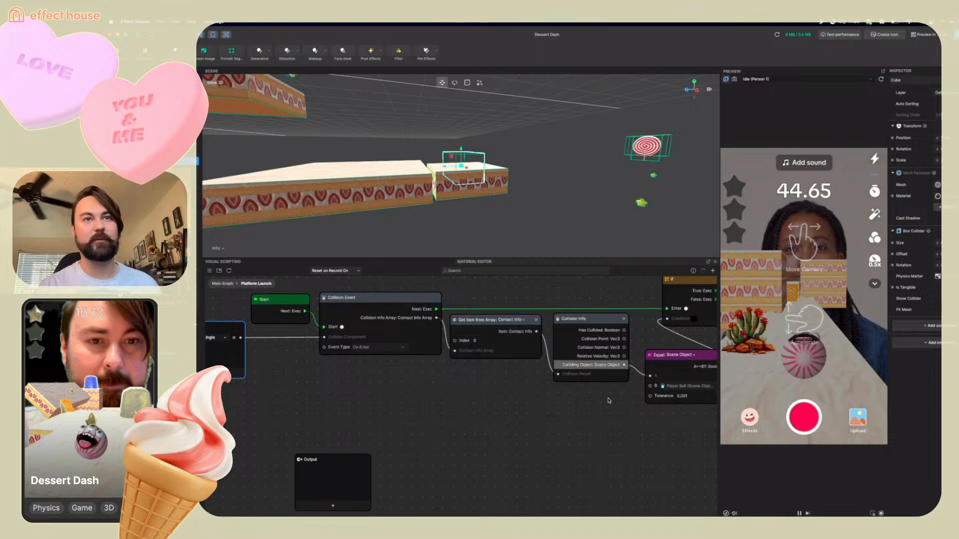
{"action": "scroll", "coordinate": [639, 430], "scroll_direction": "right", "scroll_amount": 2}
{"action": "middle_click_drag", "start_coordinate": [629, 435], "coordinate": [599, 443]}
{"action": "scroll", "coordinate": [598, 443], "scroll_direction": "down", "scroll_amount": 2}
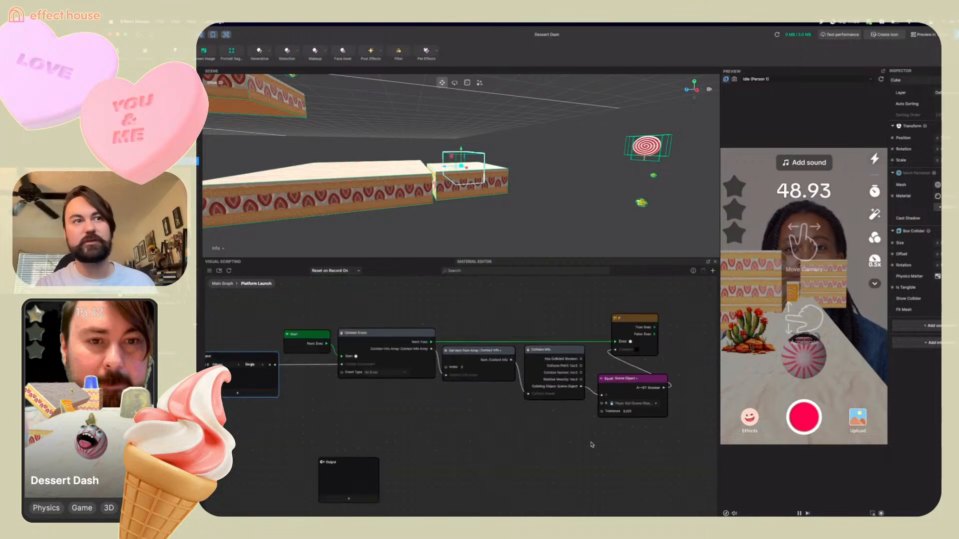
{"action": "left_click_drag", "start_coordinate": [331, 475], "coordinate": [271, 481]}
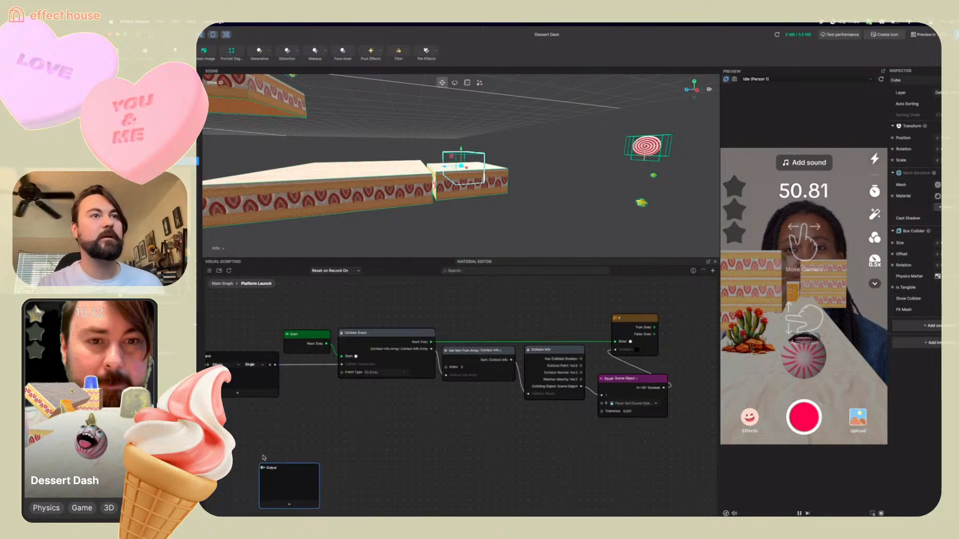
{"action": "middle_click_drag", "start_coordinate": [264, 458], "coordinate": [327, 448]}
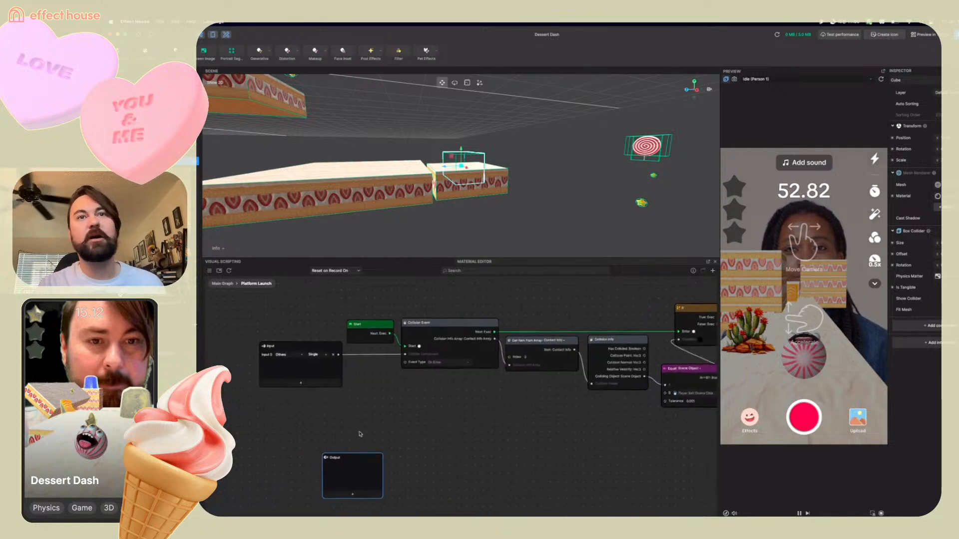
{"action": "scroll", "coordinate": [360, 434], "scroll_direction": "down", "scroll_amount": 1}
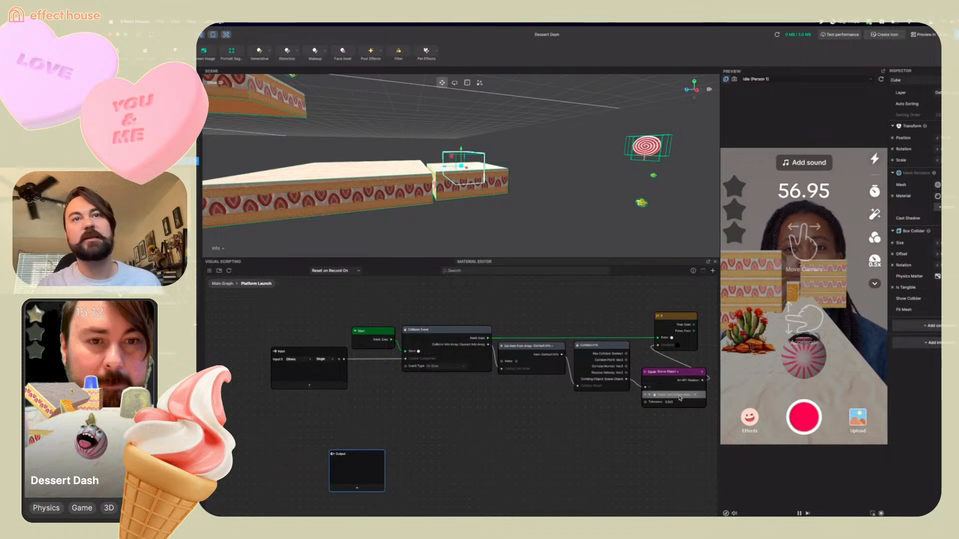
{"action": "scroll", "coordinate": [701, 372], "scroll_direction": "down", "scroll_amount": 1}
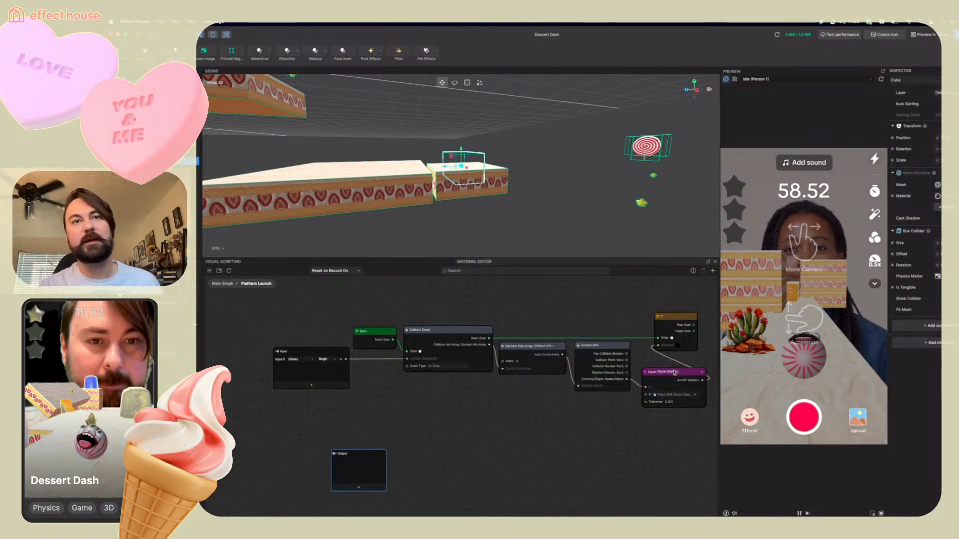
{"action": "scroll", "coordinate": [669, 427], "scroll_direction": "up", "scroll_amount": 2}
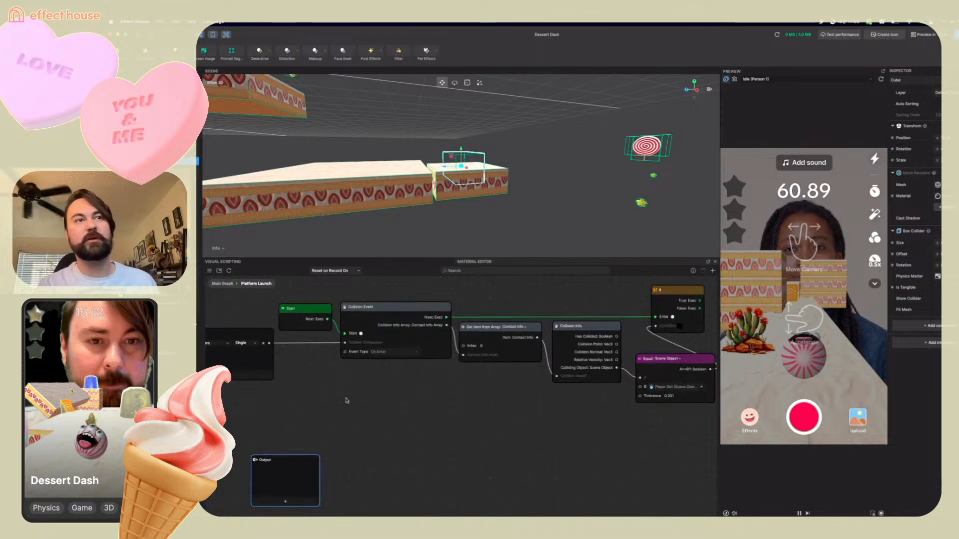
{"action": "scroll", "coordinate": [347, 401], "scroll_direction": "left", "scroll_amount": 3}
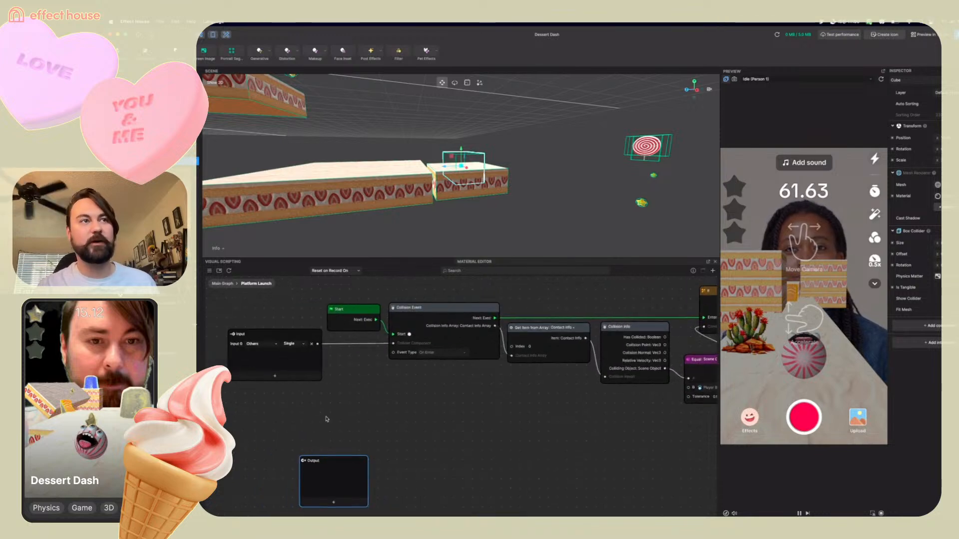
Rename the subgraph's new input to Box Collider
{"action": "left_click", "coordinate": [243, 345]}
{"action": "key", "text": "Escape"}
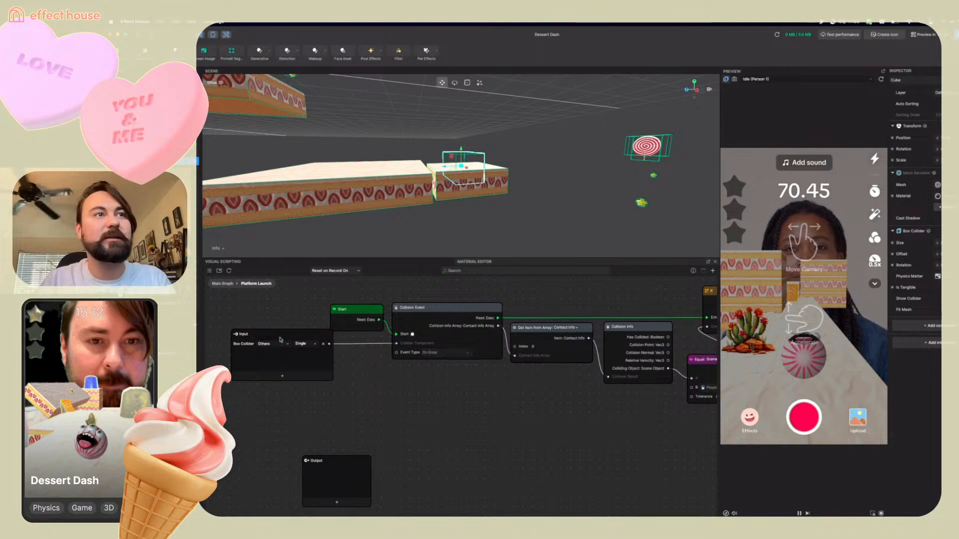
{"action": "left_click_drag", "start_coordinate": [281, 337], "coordinate": [272, 337]}
{"action": "middle_click_drag", "start_coordinate": [560, 435], "coordinate": [398, 418]}
{"action": "middle_click_drag", "start_coordinate": [513, 423], "coordinate": [610, 414]}
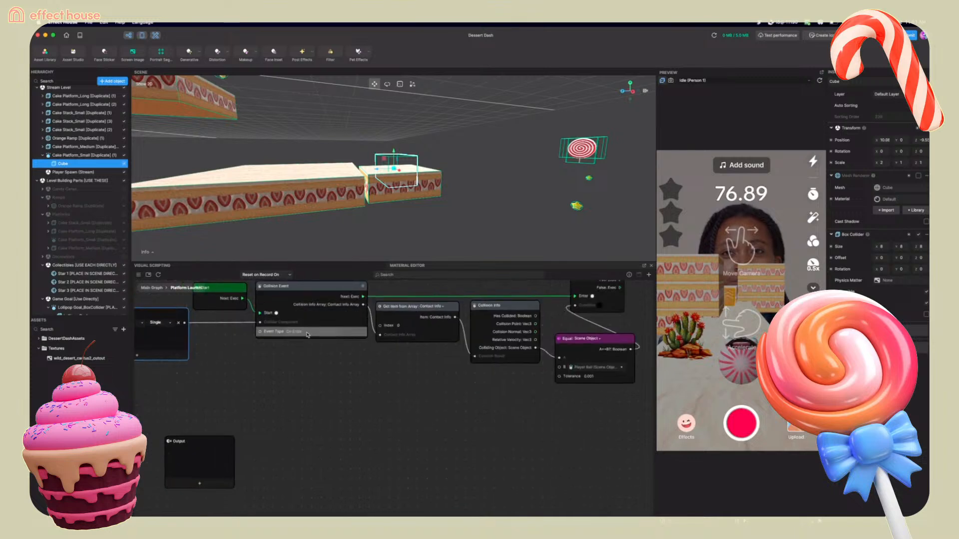
{"action": "middle_click_drag", "start_coordinate": [578, 421], "coordinate": [449, 439]}
Add a Set Position node for the small cake platform's transform to the Platform Launch graph and place it right of the If node
{"action": "scroll", "coordinate": [572, 377], "scroll_direction": "up", "scroll_amount": 3}
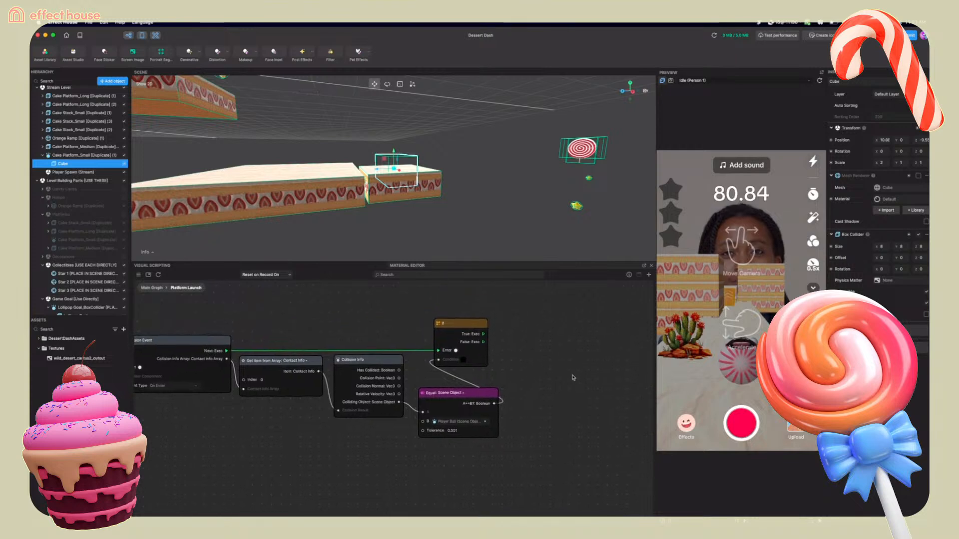
{"action": "left_click", "coordinate": [429, 189]}
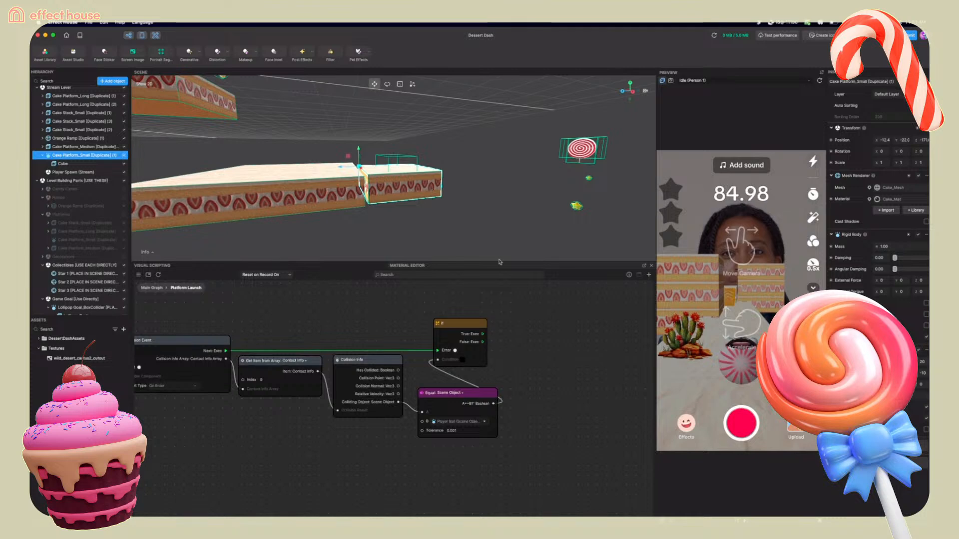
{"action": "left_click_drag", "start_coordinate": [582, 369], "coordinate": [443, 390]}
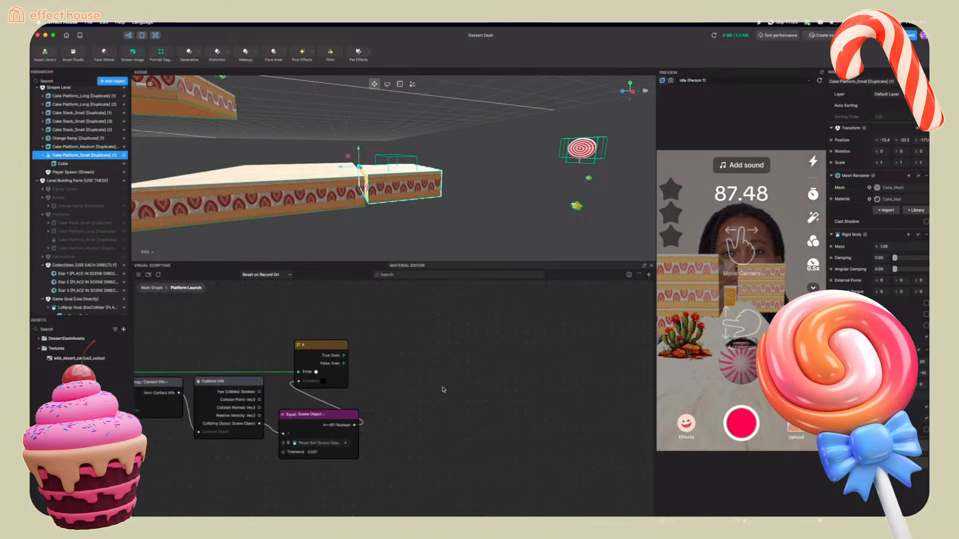
{"action": "left_click", "coordinate": [831, 142]}
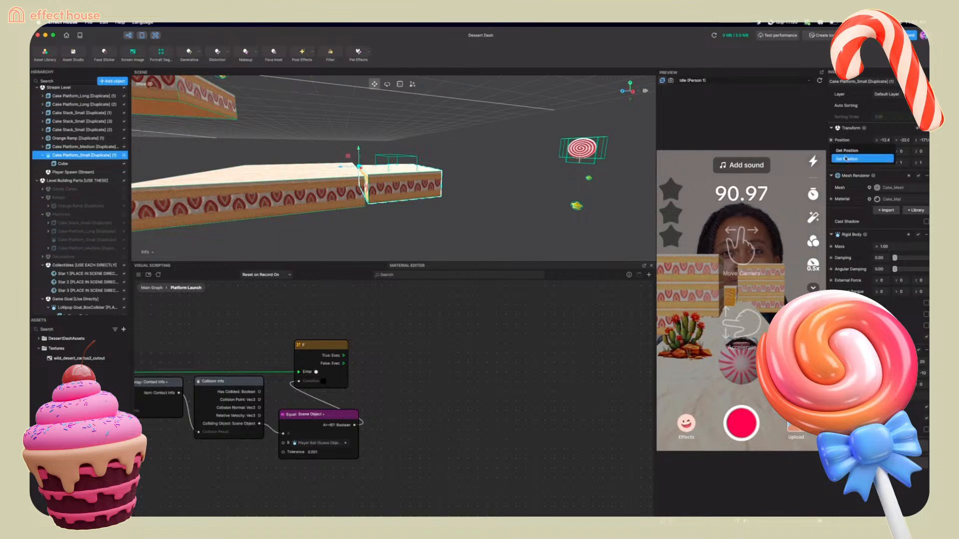
{"action": "left_click", "coordinate": [842, 160]}
{"action": "left_click_drag", "start_coordinate": [443, 412], "coordinate": [476, 319]}
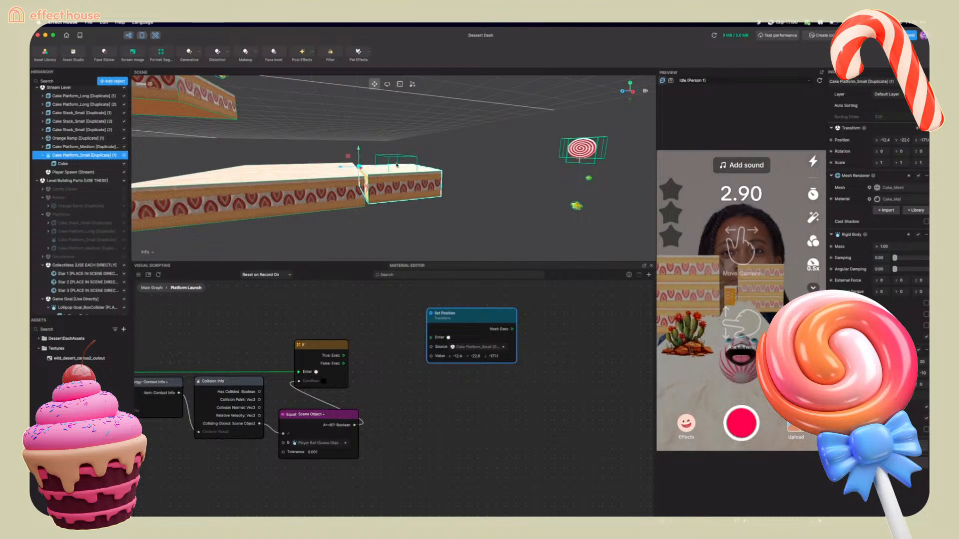
{"action": "scroll", "coordinate": [433, 357], "scroll_direction": "down", "scroll_amount": 1}
{"action": "left_click_drag", "start_coordinate": [431, 357], "coordinate": [572, 358]}
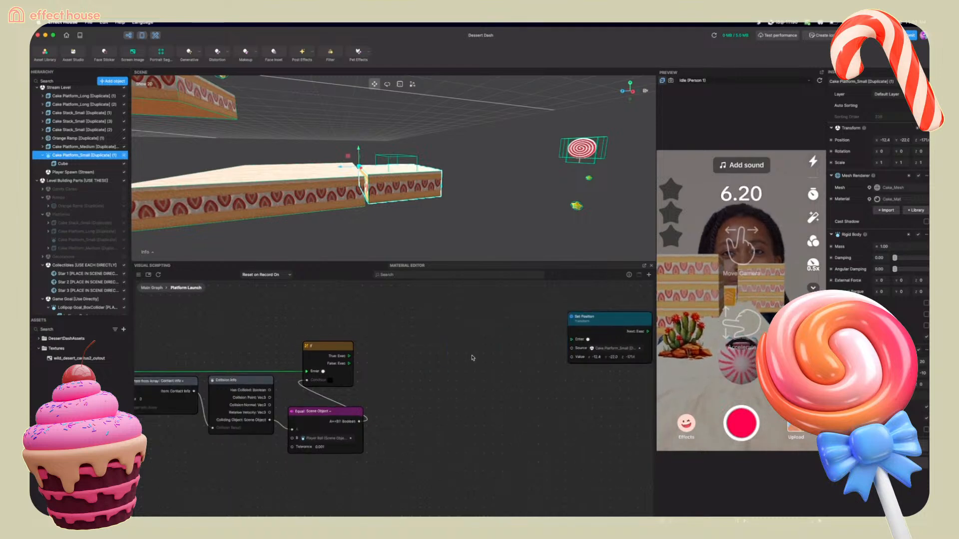
{"action": "right_click", "coordinate": [472, 357]}
{"action": "key", "text": "r"}
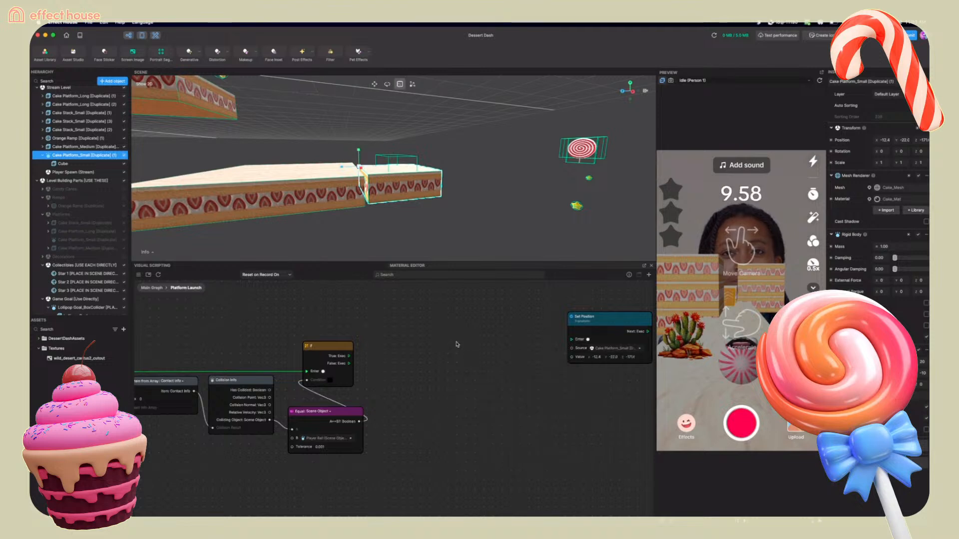
{"action": "right_click", "coordinate": [457, 344]}
{"action": "key", "text": "Escape"}
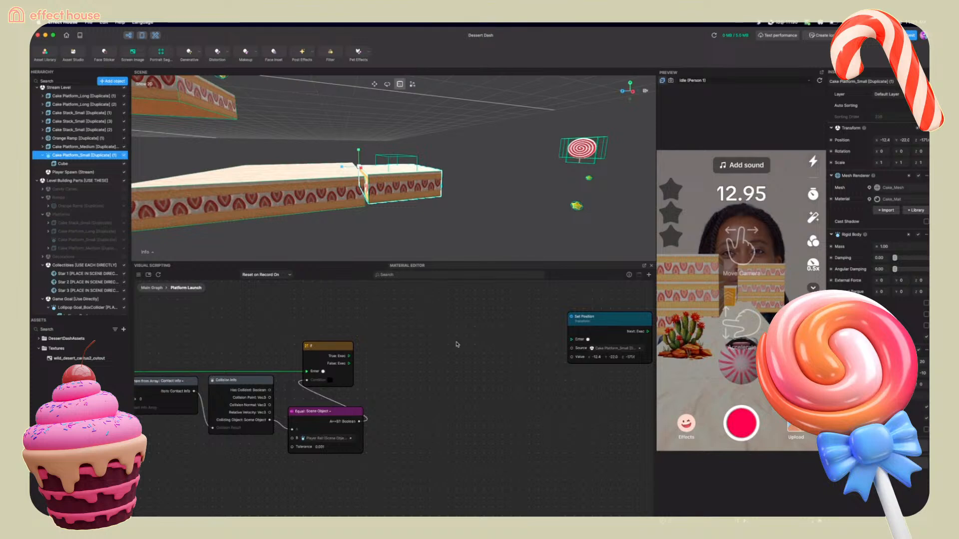
{"action": "scroll", "coordinate": [446, 342], "scroll_direction": "down", "scroll_amount": 5}
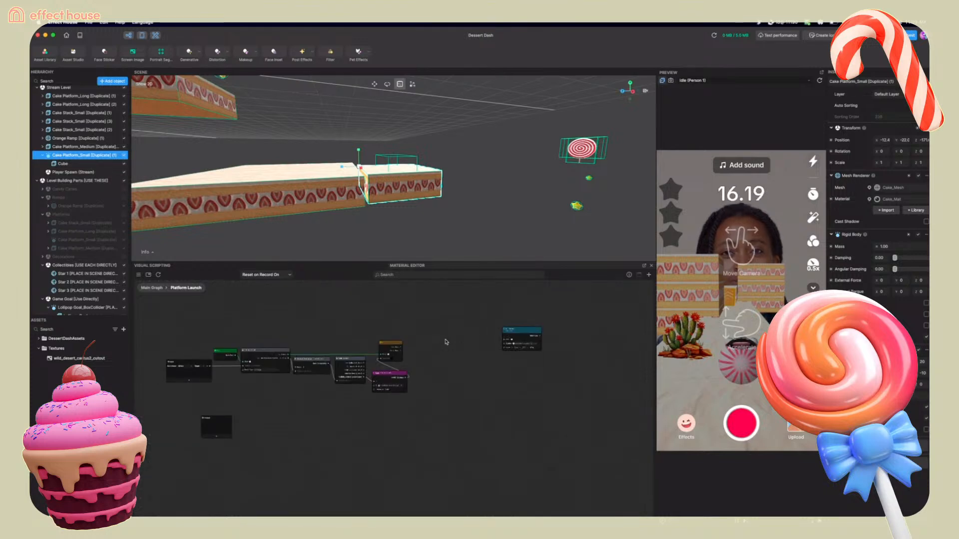
{"action": "right_click", "coordinate": [445, 342]}
{"action": "key", "text": "Escape"}
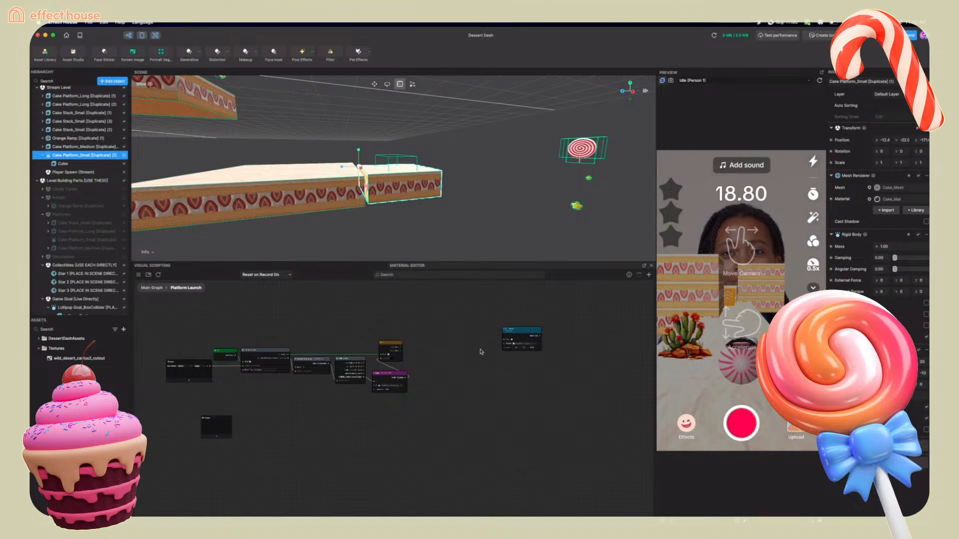
Search the node list for trans and add the top matching node to the Platform Launch graph
{"action": "right_click", "coordinate": [433, 363]}
{"action": "type", "text": "ta"}
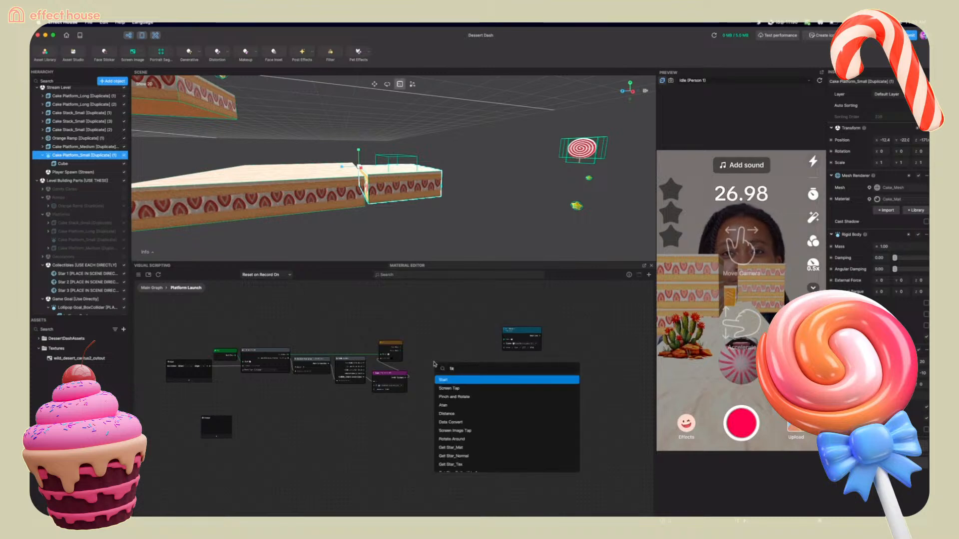
{"action": "type", "text": "r"}
{"action": "key", "text": "BackSpace"}
{"action": "key", "text": "BackSpace"}
{"action": "type", "text": "r"}
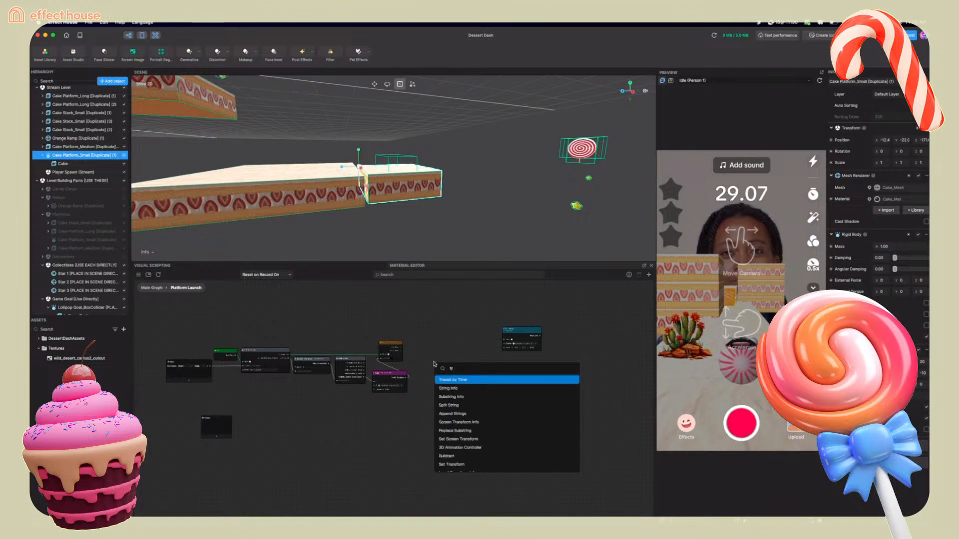
{"action": "type", "text": "as"}
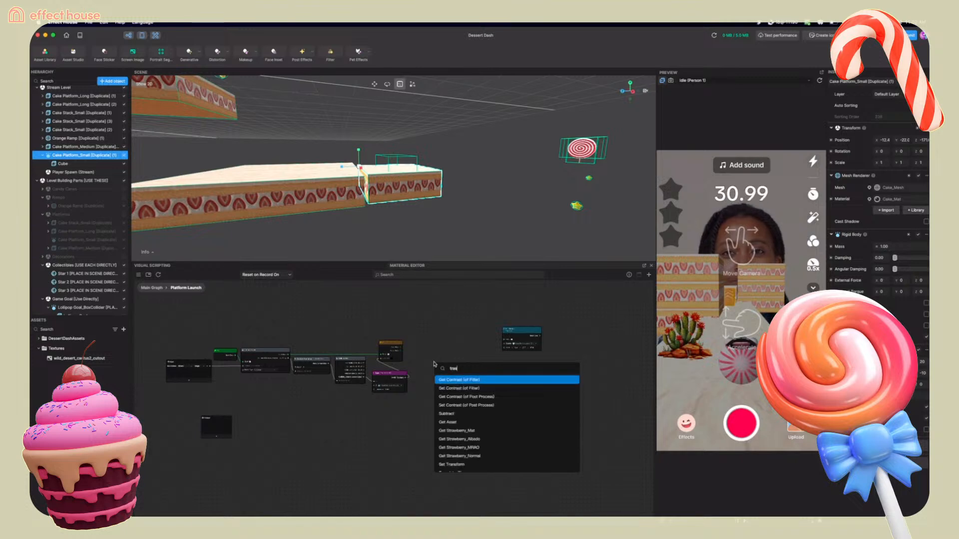
{"action": "key", "text": "BackSpace"}
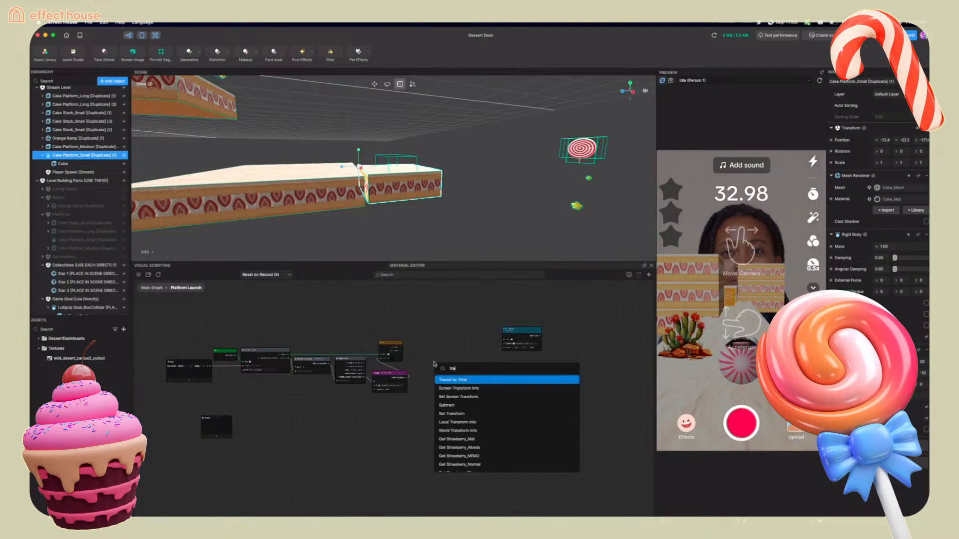
{"action": "type", "text": "ns"}
{"action": "key", "text": "Return"}
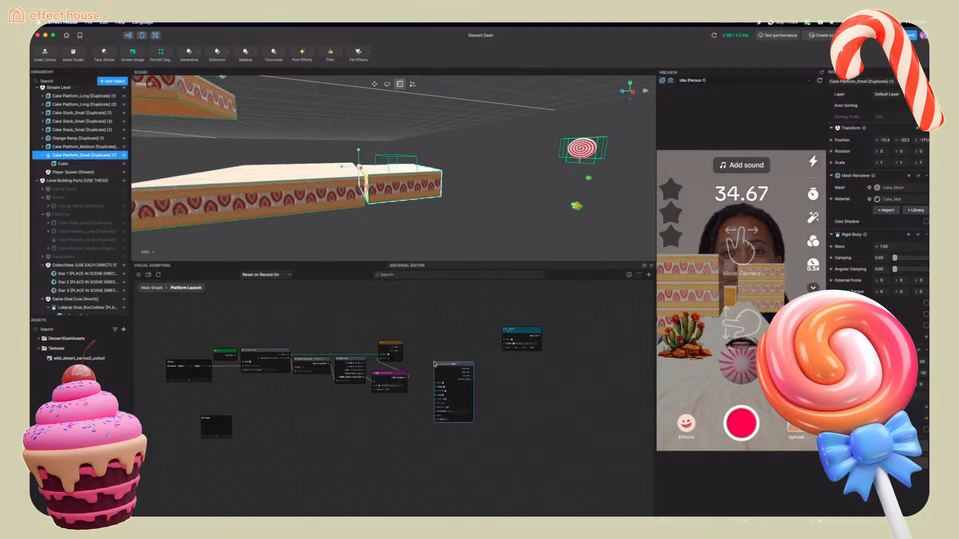
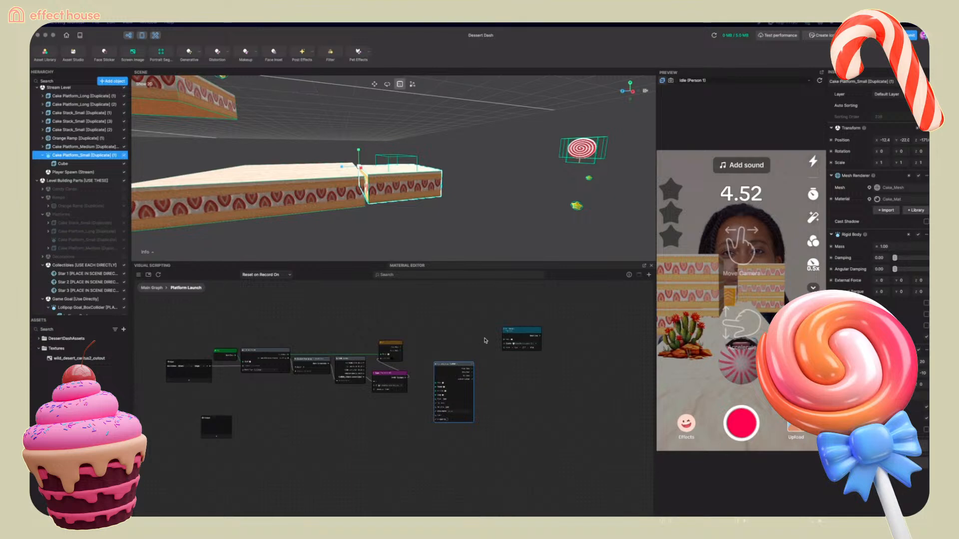
Move the Transit by Time node into place and set its type to Vec3
{"action": "left_click_drag", "start_coordinate": [466, 363], "coordinate": [477, 339]}
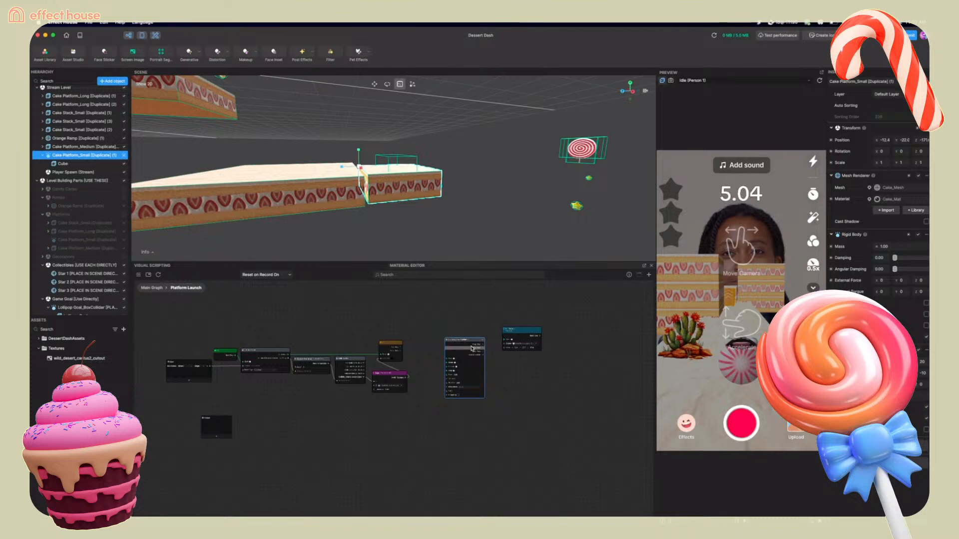
{"action": "scroll", "coordinate": [477, 351], "scroll_direction": "up", "scroll_amount": 10}
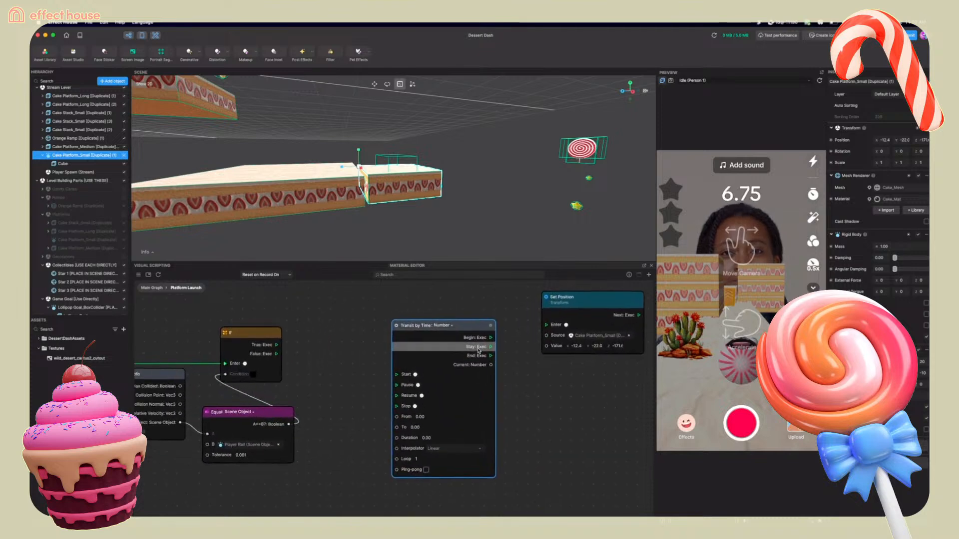
{"action": "left_click", "coordinate": [441, 321]}
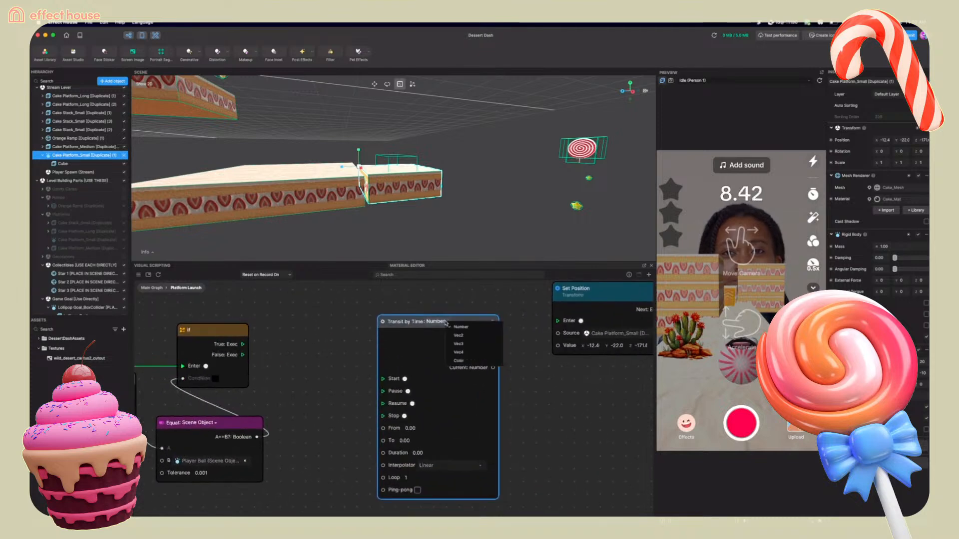
{"action": "left_click", "coordinate": [459, 344]}
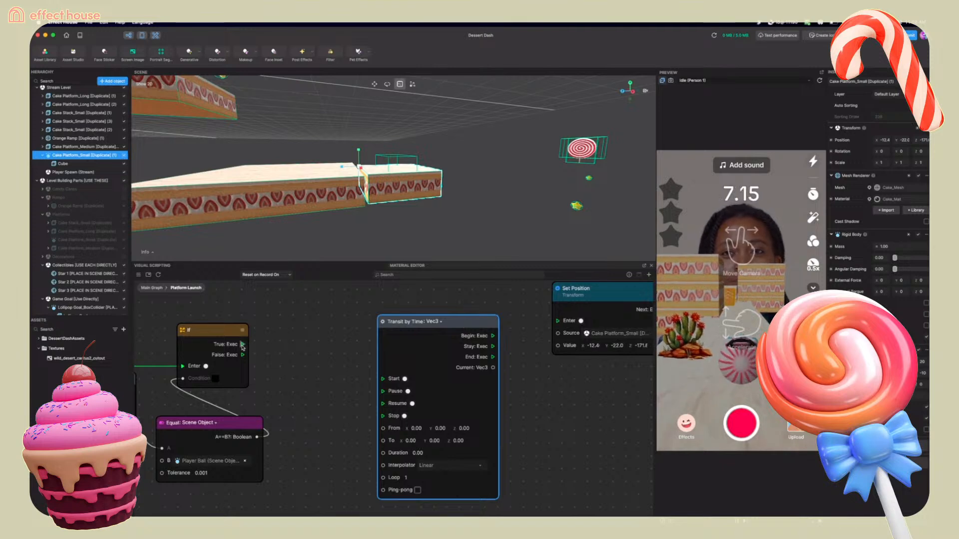
Connect the If node's True output to the Transit by Time node's Start input
{"action": "left_click_drag", "start_coordinate": [242, 345], "coordinate": [383, 378]}
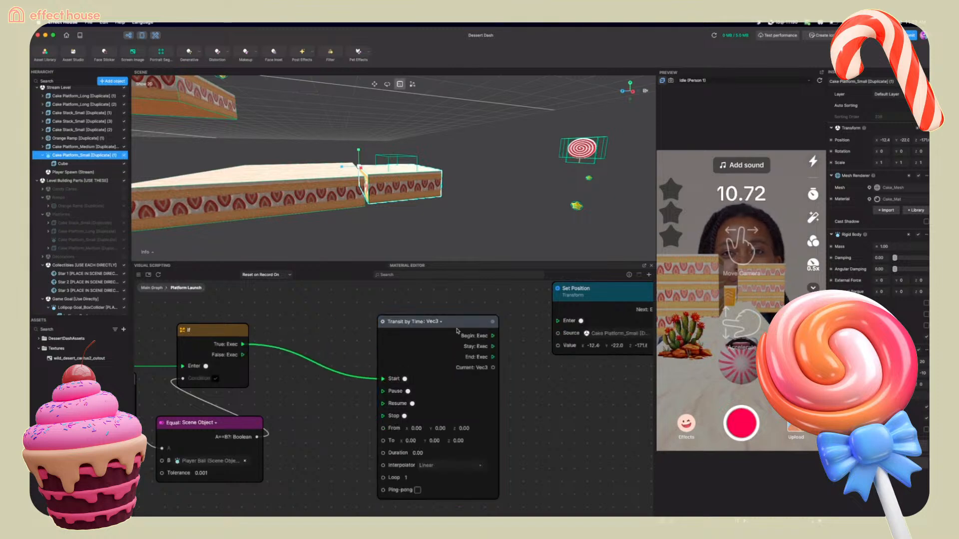
{"action": "left_click_drag", "start_coordinate": [461, 327], "coordinate": [458, 317]}
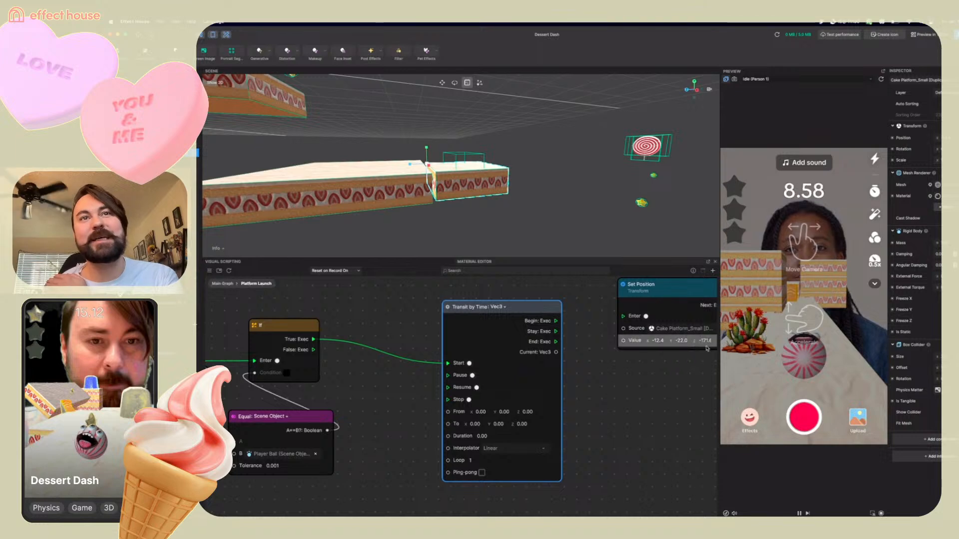
Set the Transit by Time From value to -12.4, -22.0, -171
{"action": "scroll", "coordinate": [525, 355], "scroll_direction": "up", "scroll_amount": 1}
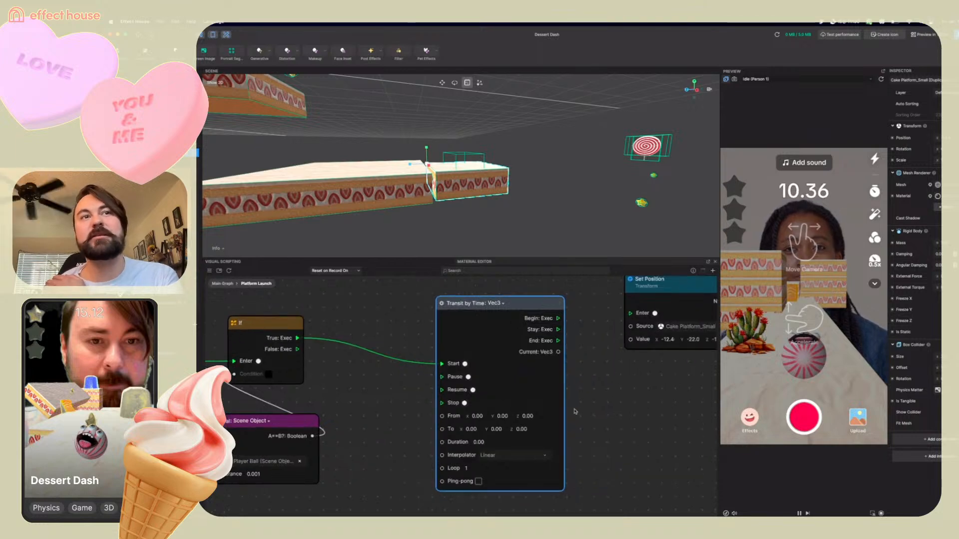
{"action": "left_click", "coordinate": [476, 417]}
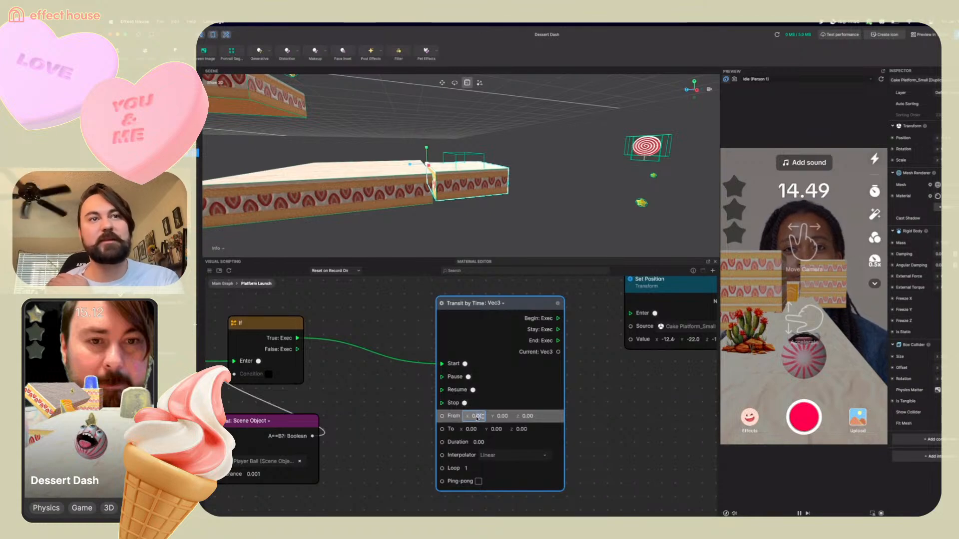
{"action": "key", "text": "BackSpace"}
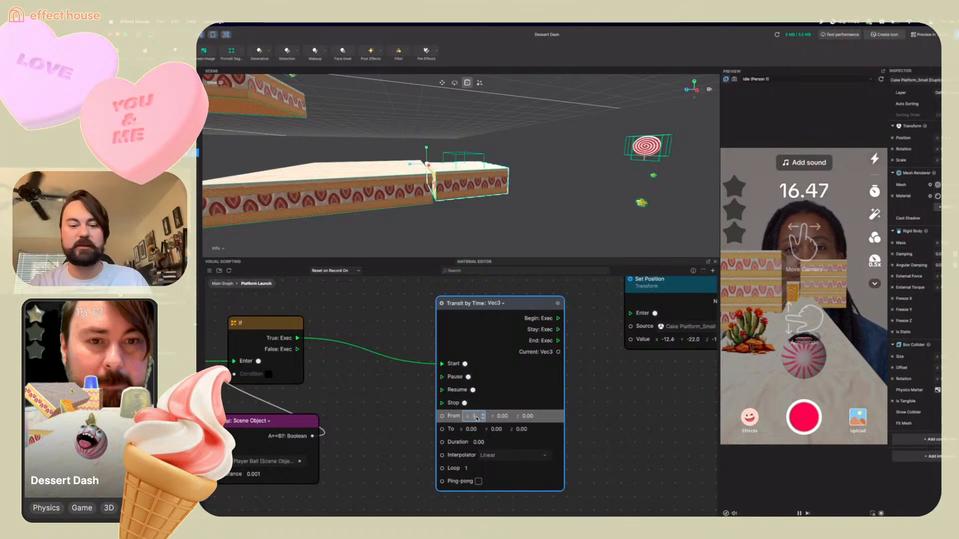
{"action": "type", "text": "-12.4"}
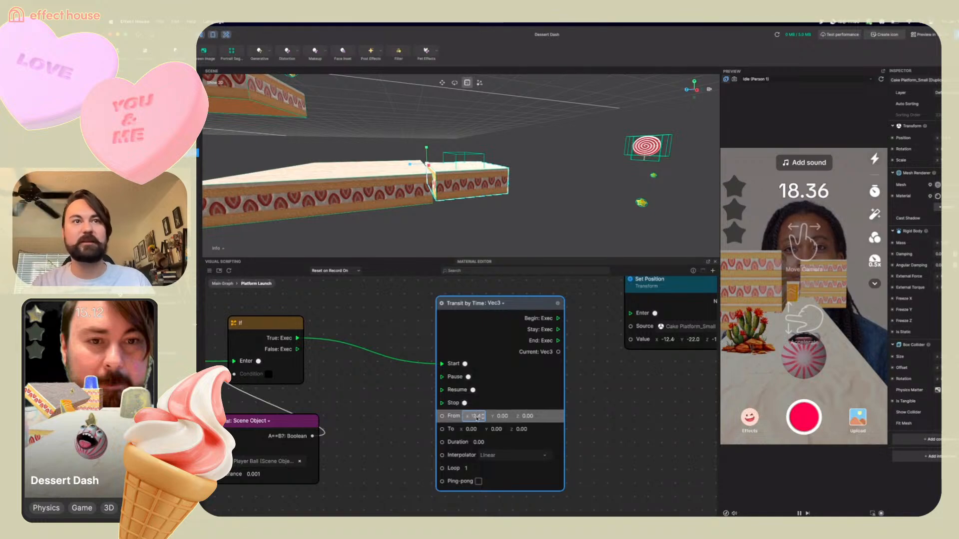
{"action": "key", "text": "Tab"}
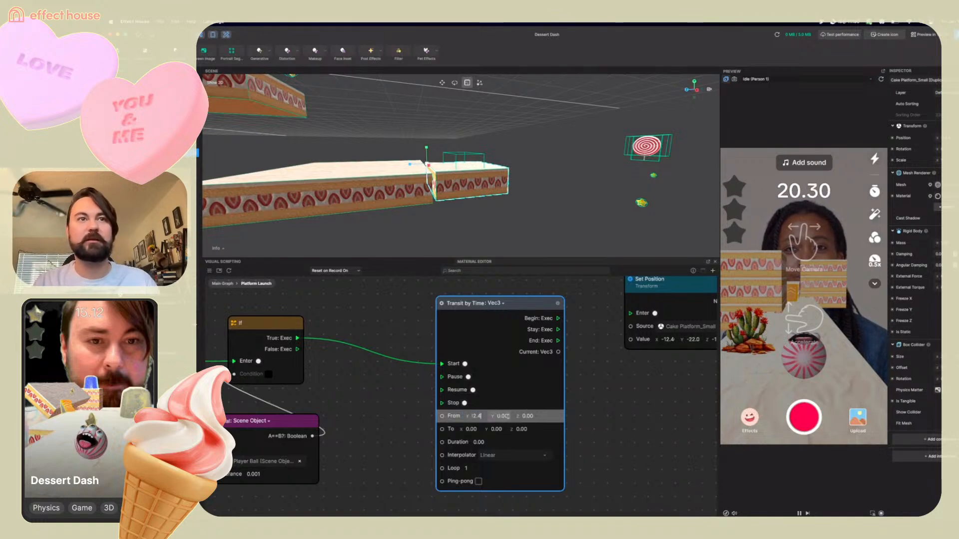
{"action": "type", "text": "-22"}
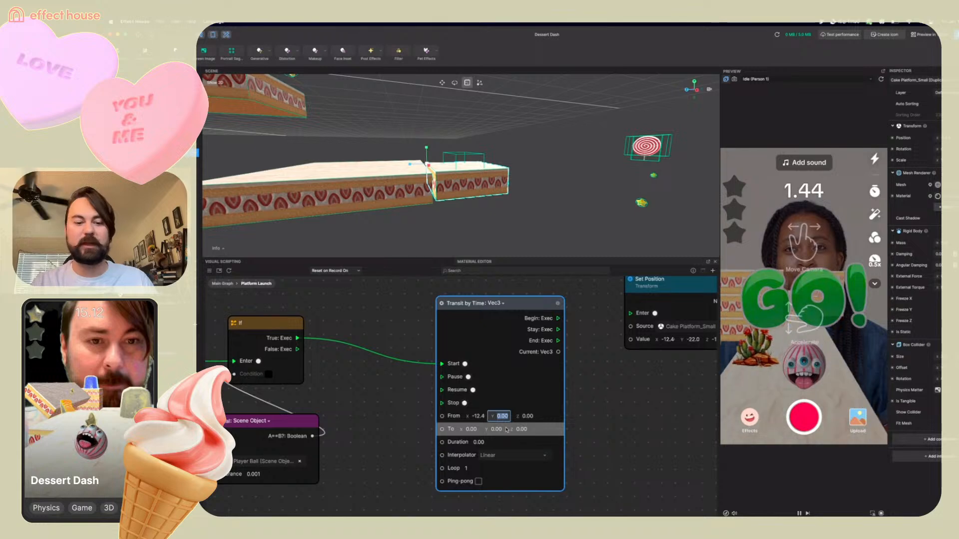
{"action": "type", "text": ".0"}
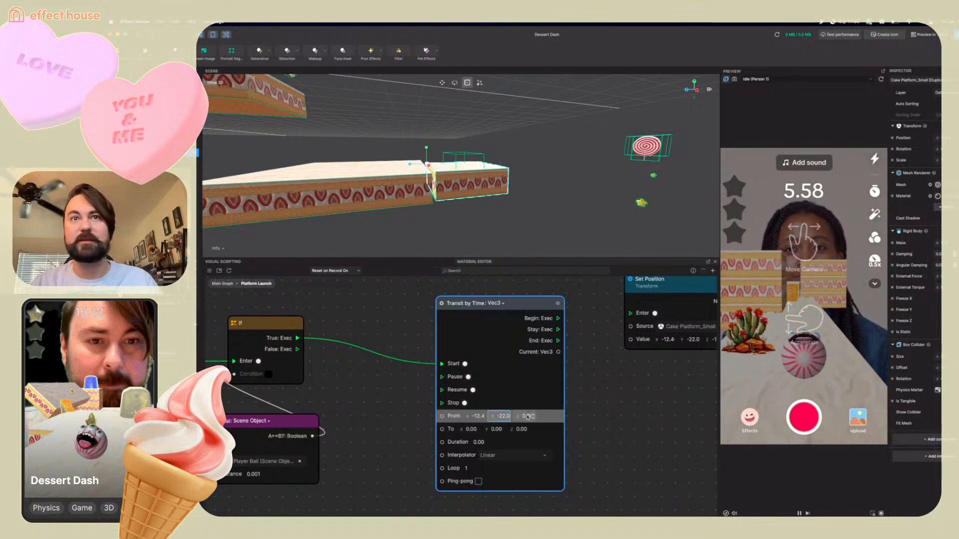
{"action": "middle_click_drag", "start_coordinate": [638, 412], "coordinate": [613, 409]}
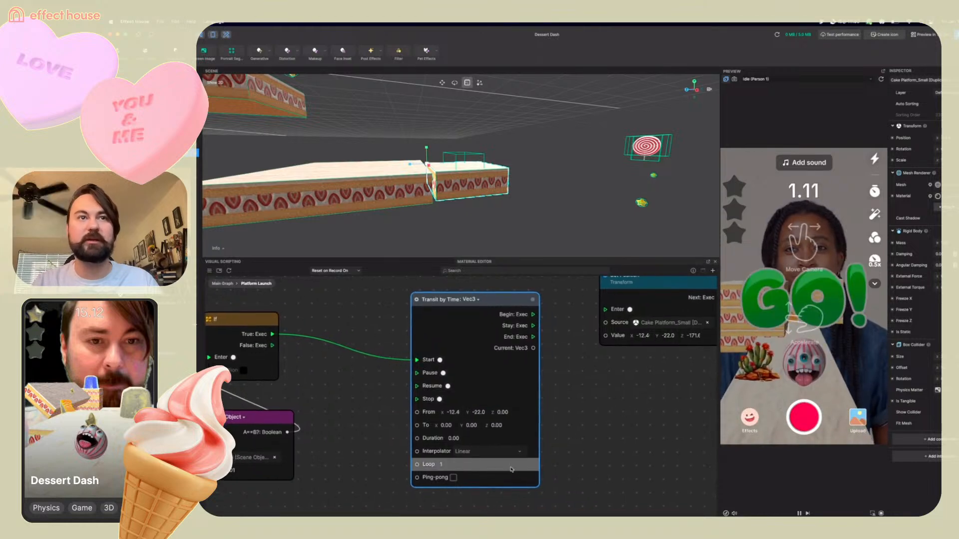
{"action": "left_click", "coordinate": [502, 413]}
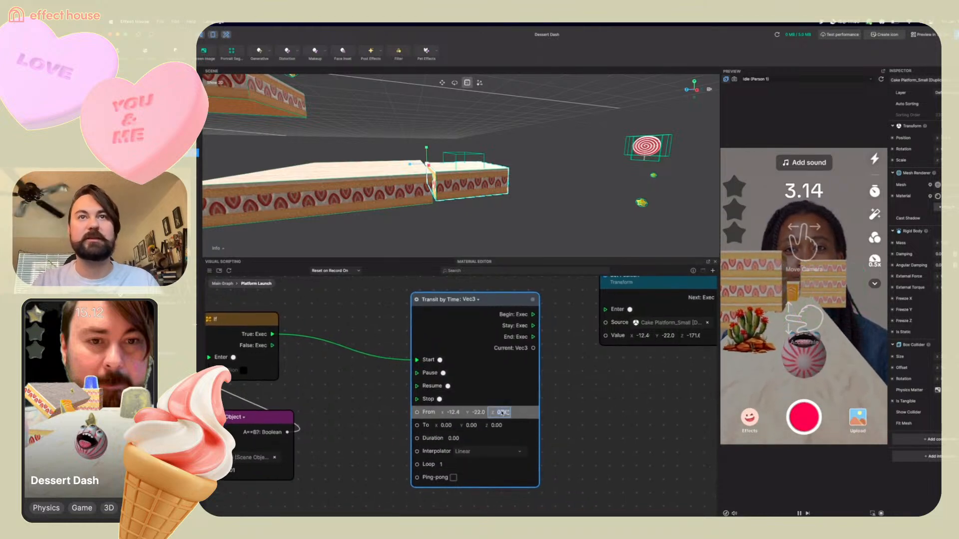
{"action": "type", "text": "-171.6"}
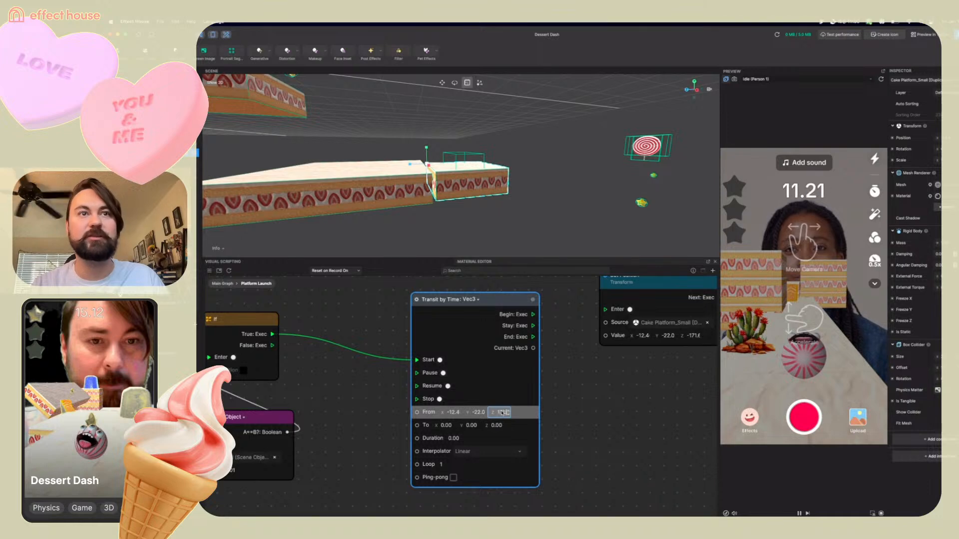
{"action": "key", "text": "Return"}
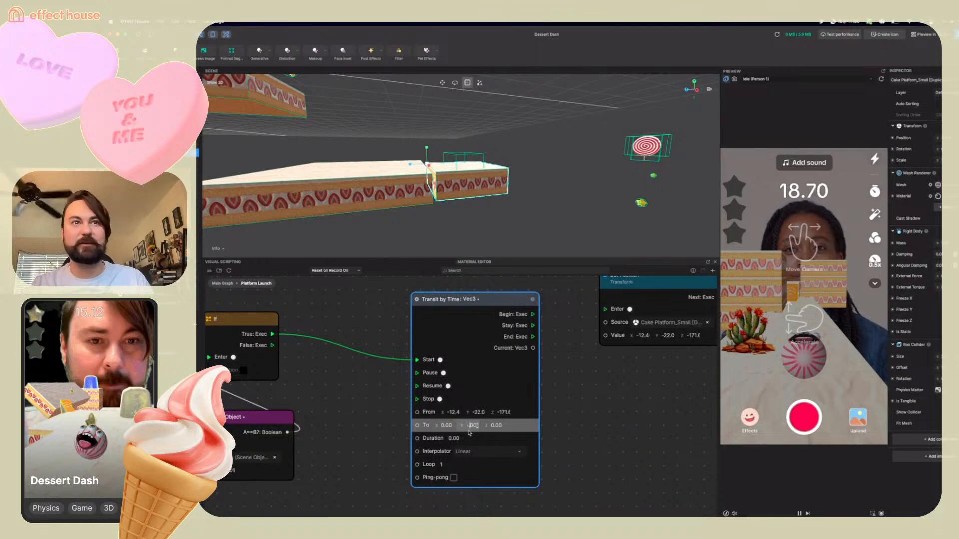
Set the Transit by Time To value to -12.4, -12.0, -171
{"action": "type", "text": "-12."}
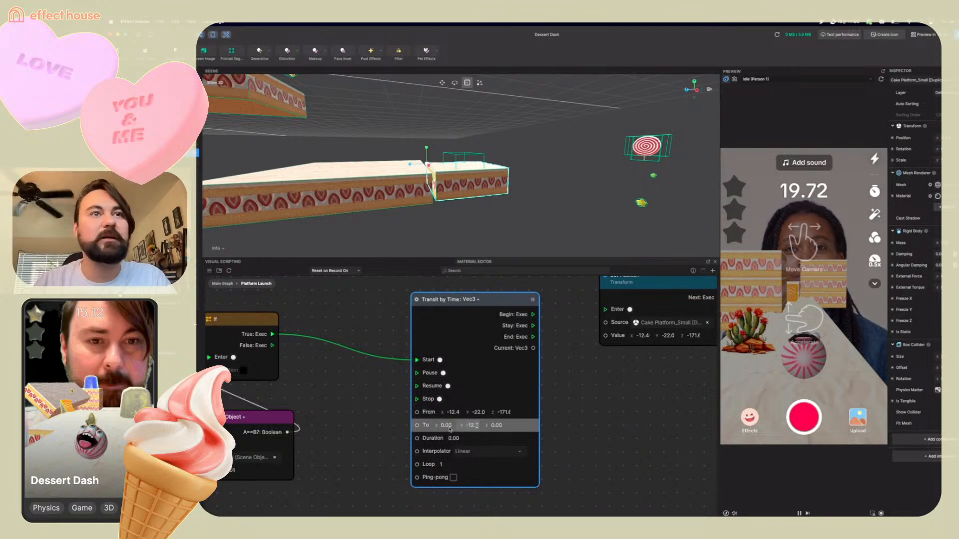
{"action": "left_click", "coordinate": [447, 428]}
{"action": "type", "text": "-12"}
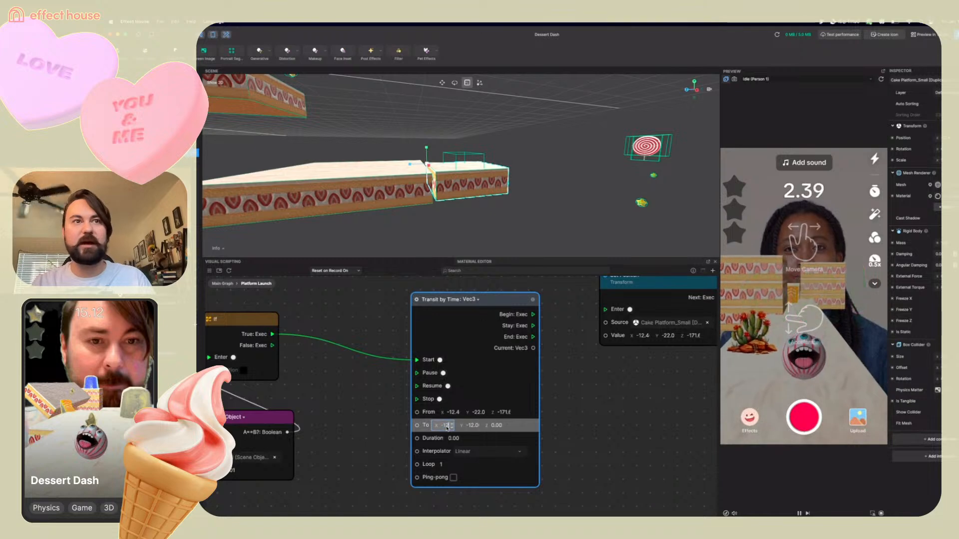
{"action": "type", "text": ".4"}
{"action": "key", "text": "Return"}
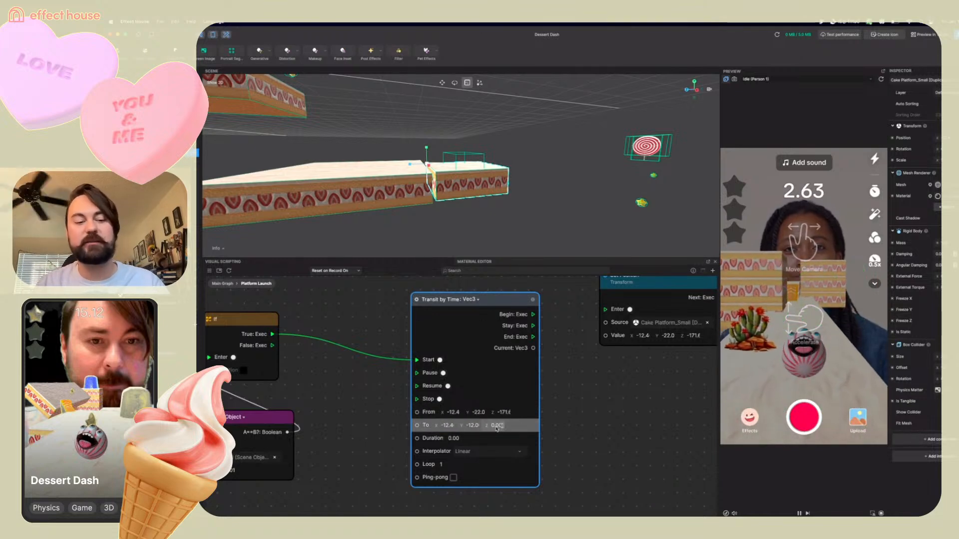
{"action": "left_click", "coordinate": [496, 426]}
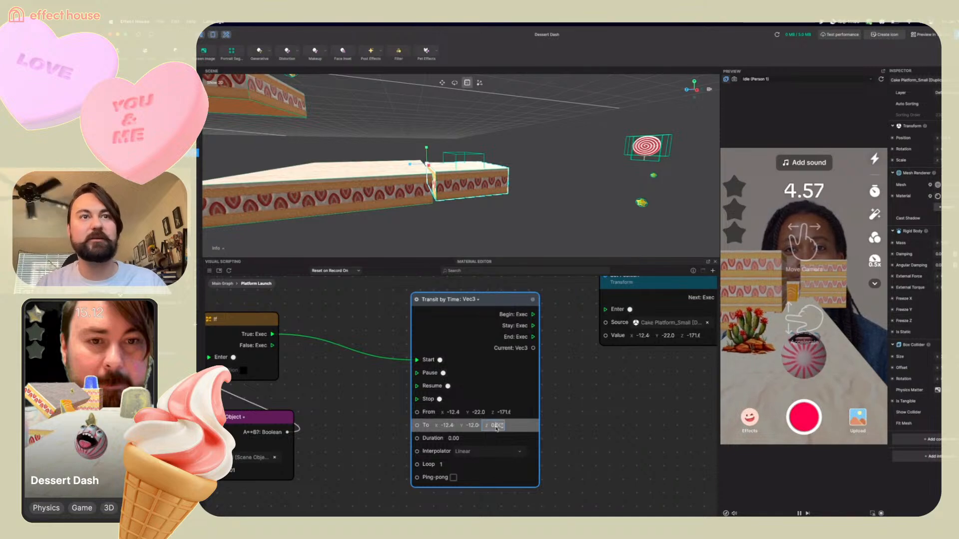
{"action": "type", "text": "-1"}
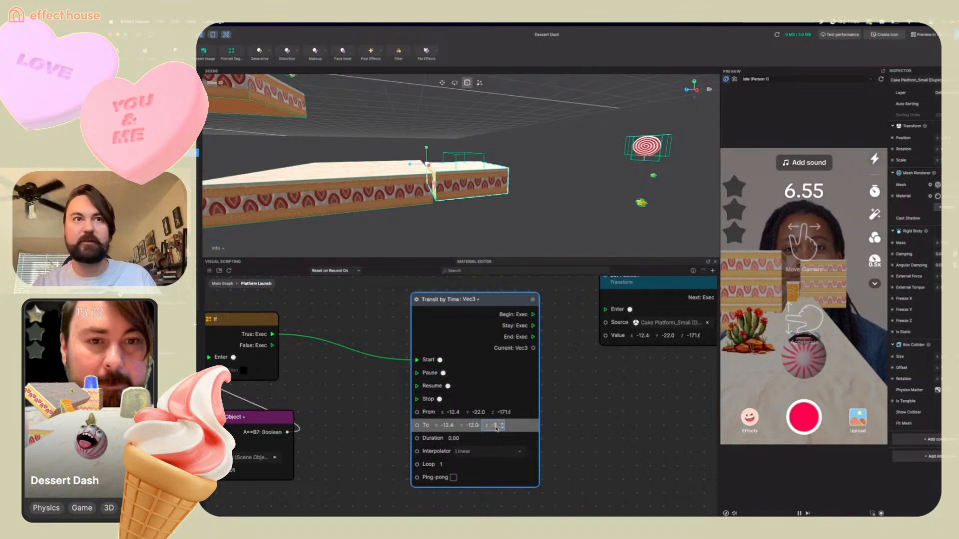
{"action": "type", "text": "71.6"}
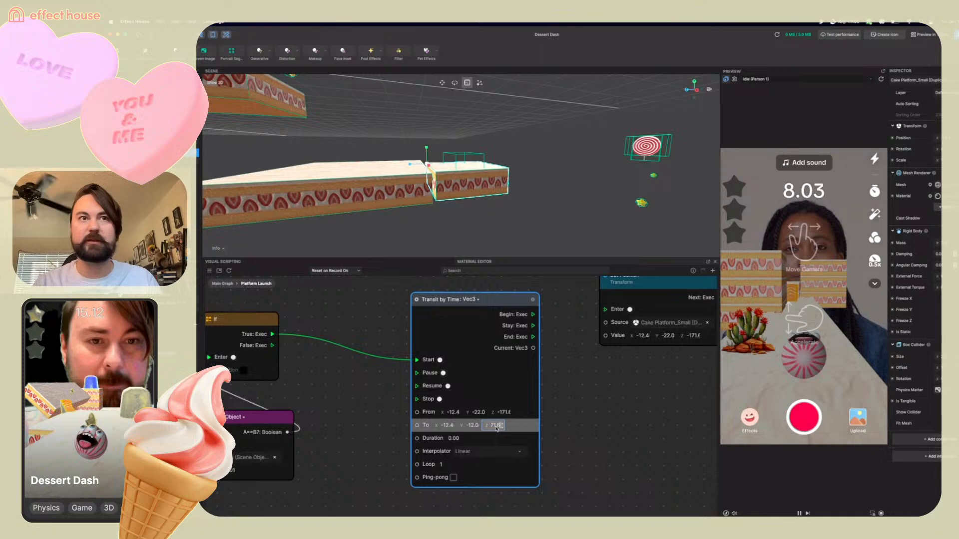
{"action": "key", "text": "Return"}
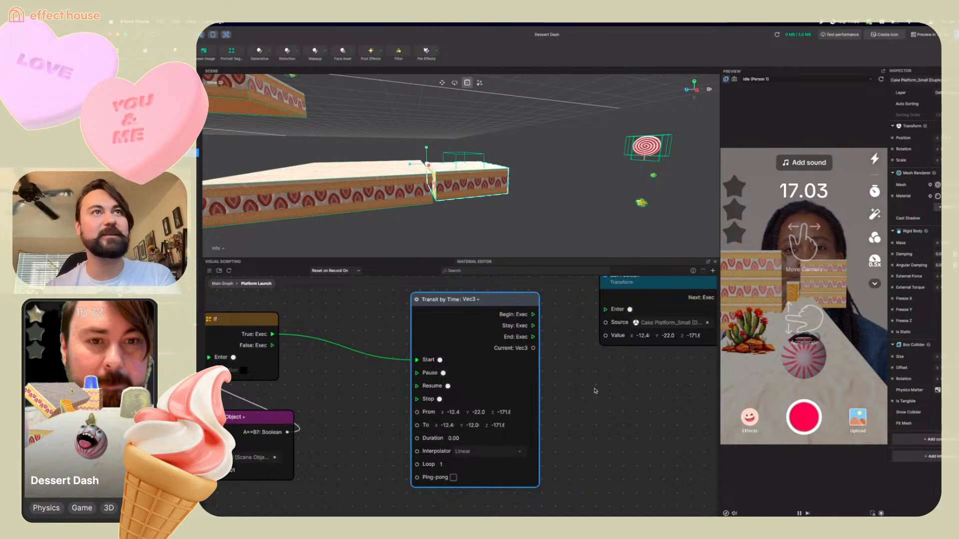
Wire the Transit by Time node's Stay output and Current value to the Set Position node's Enter and Value inputs
{"action": "scroll", "coordinate": [594, 385], "scroll_direction": "down", "scroll_amount": 5}
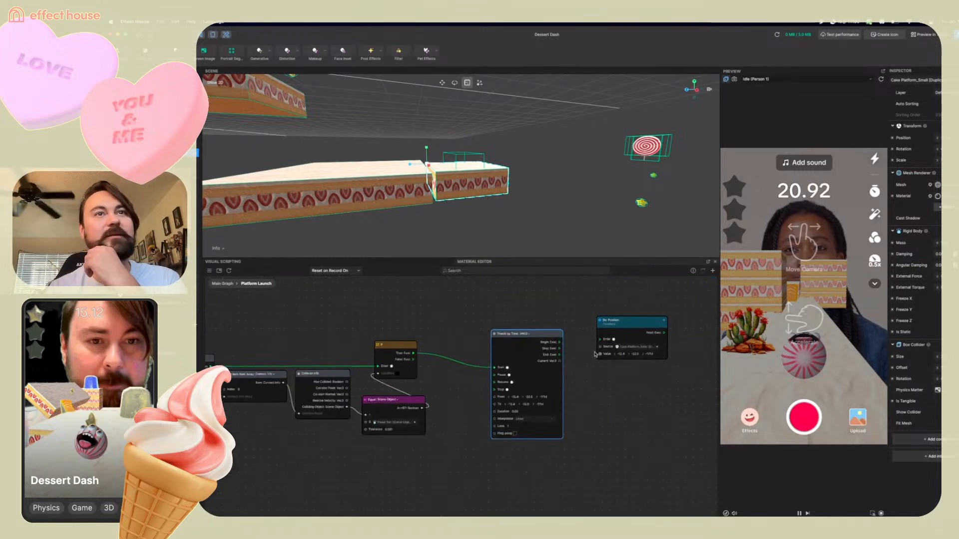
{"action": "left_click_drag", "start_coordinate": [559, 349], "coordinate": [598, 341]}
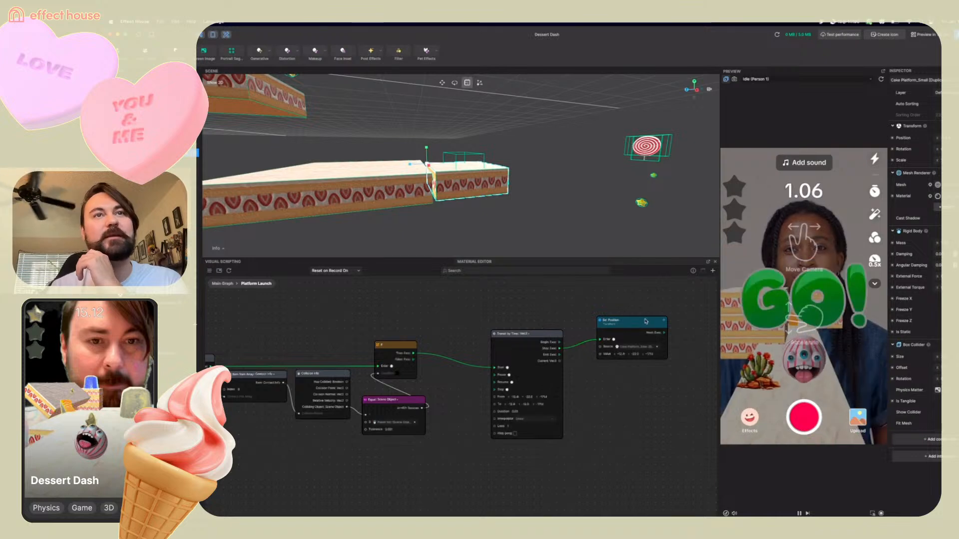
{"action": "left_click_drag", "start_coordinate": [646, 320], "coordinate": [640, 334]}
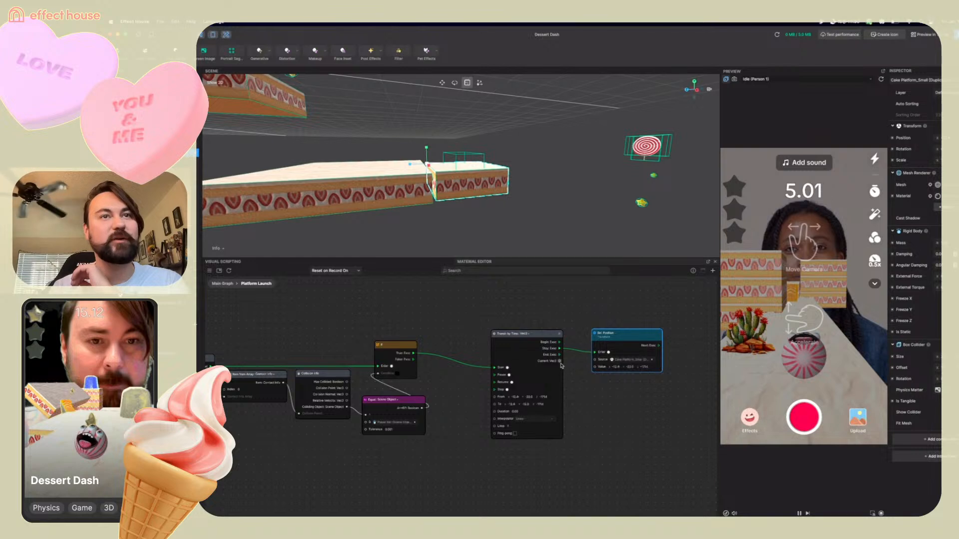
{"action": "left_click_drag", "start_coordinate": [559, 361], "coordinate": [596, 370]}
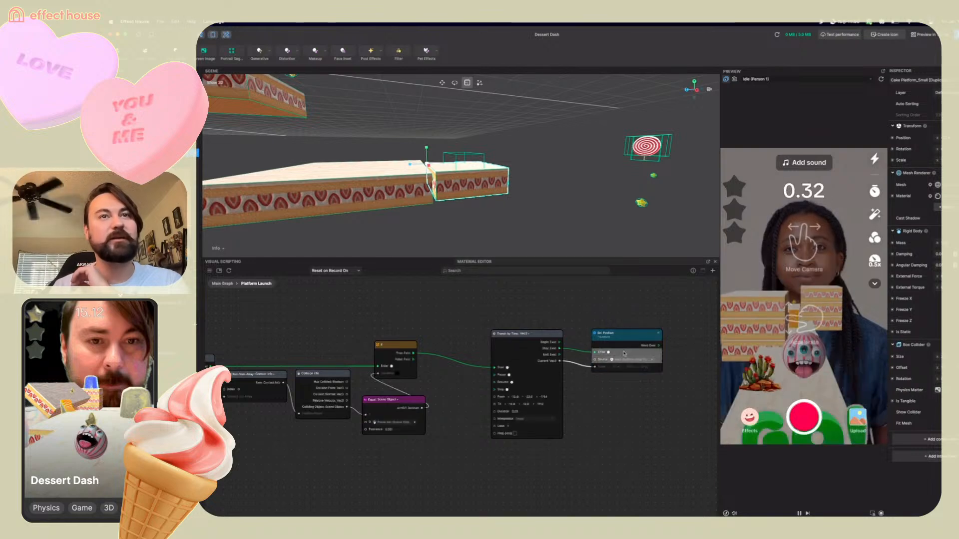
{"action": "left_click_drag", "start_coordinate": [634, 340], "coordinate": [634, 334]}
Set the transit Duration to 0.5 and its Interpolator to Ease-in-out
{"action": "left_click_drag", "start_coordinate": [520, 412], "coordinate": [501, 414]}
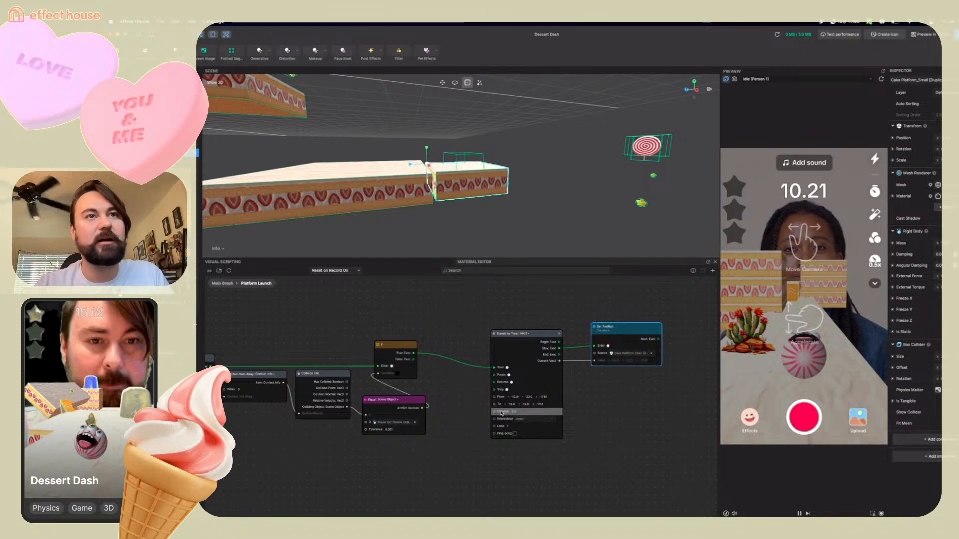
{"action": "left_click", "coordinate": [542, 419]}
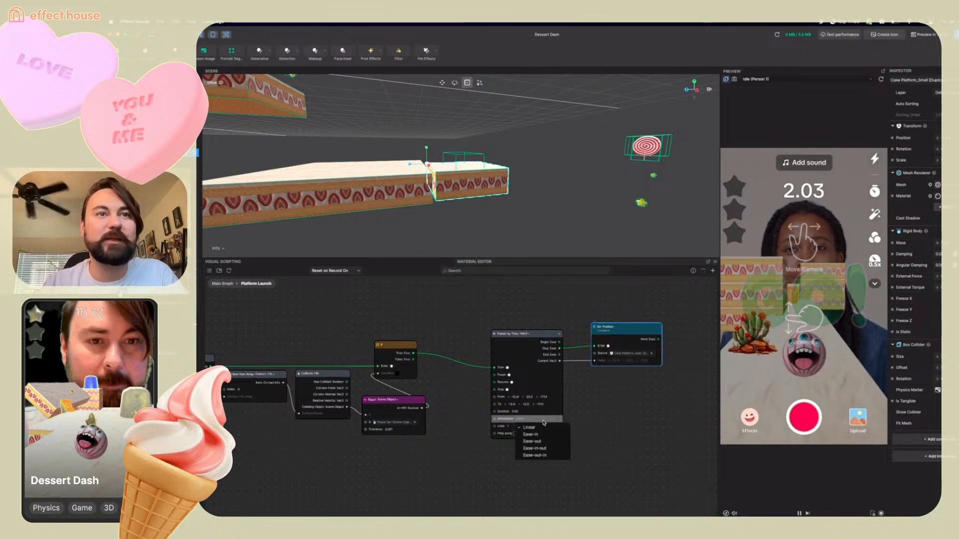
{"action": "left_click", "coordinate": [546, 448]}
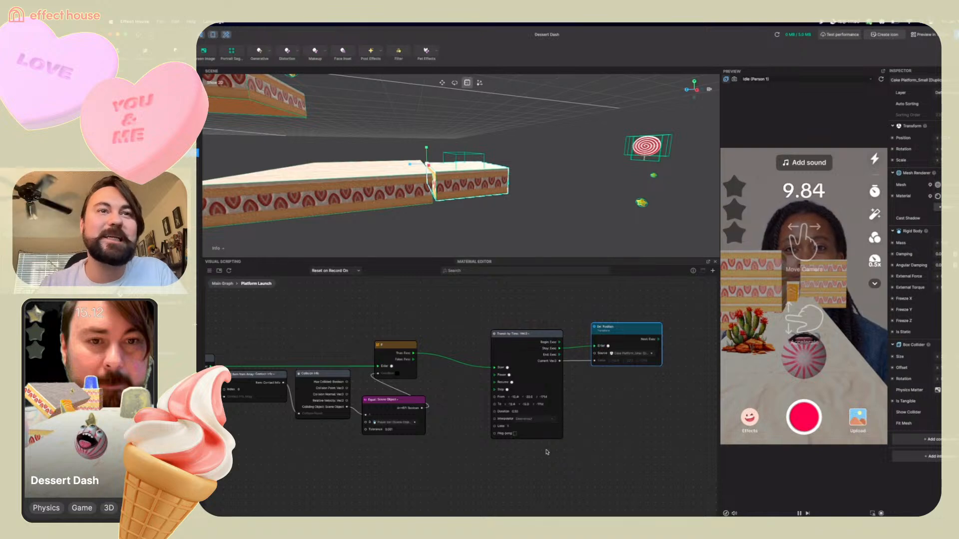
Enable Ping-pong on the Transit by Time node
{"action": "scroll", "coordinate": [544, 442], "scroll_direction": "up", "scroll_amount": 4}
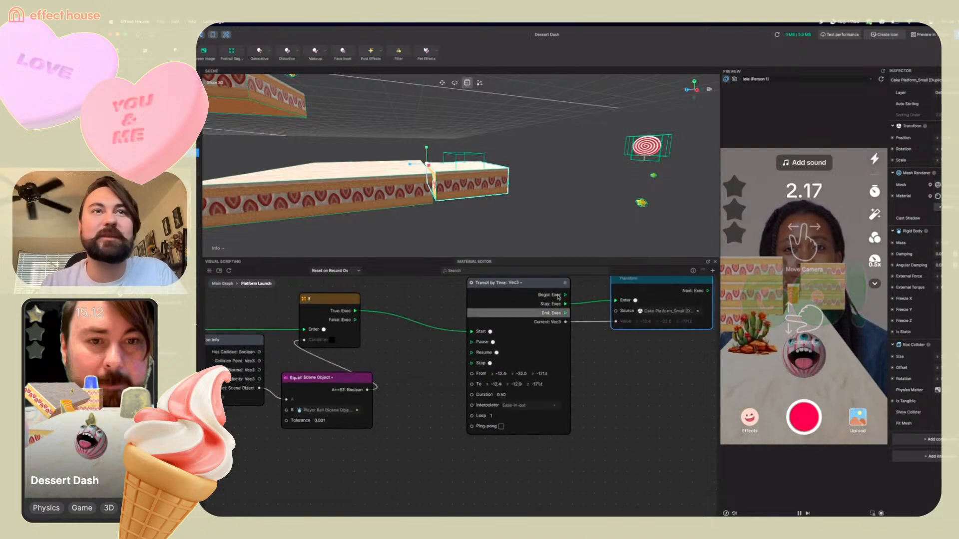
{"action": "left_click", "coordinate": [501, 427]}
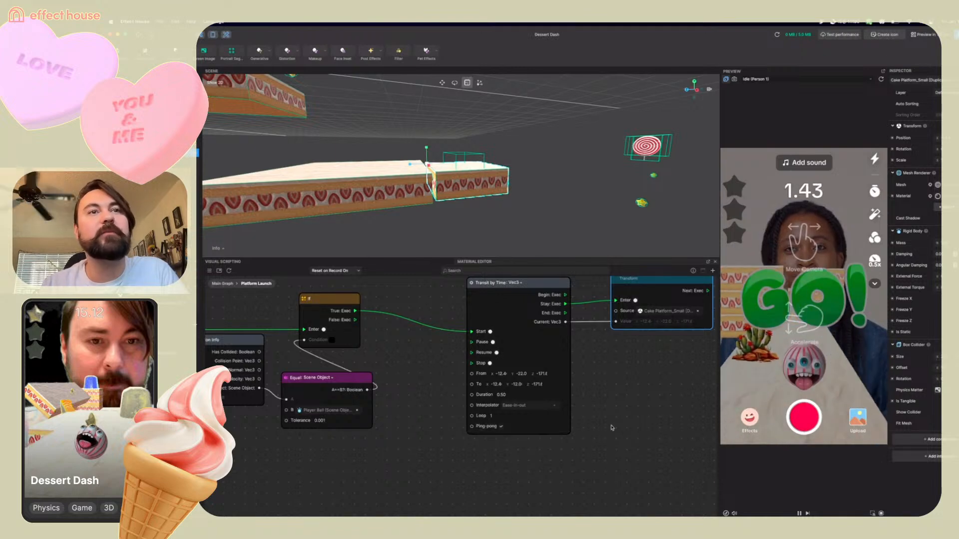
{"action": "scroll", "coordinate": [612, 428], "scroll_direction": "down", "scroll_amount": 2}
{"action": "scroll", "coordinate": [611, 428], "scroll_direction": "down", "scroll_amount": 2}
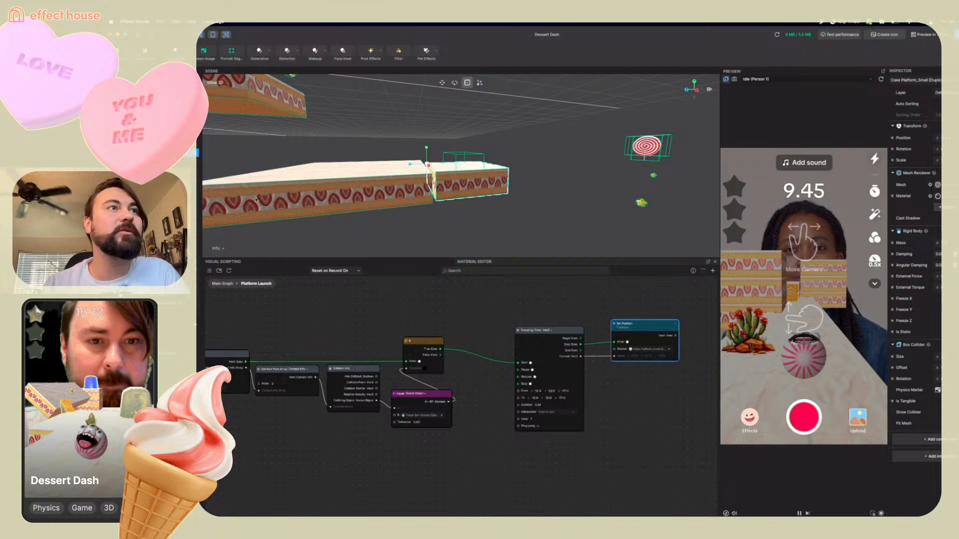
Select the Cube object of the small cake platform in the hierarchy
{"action": "left_click", "coordinate": [149, 161]}
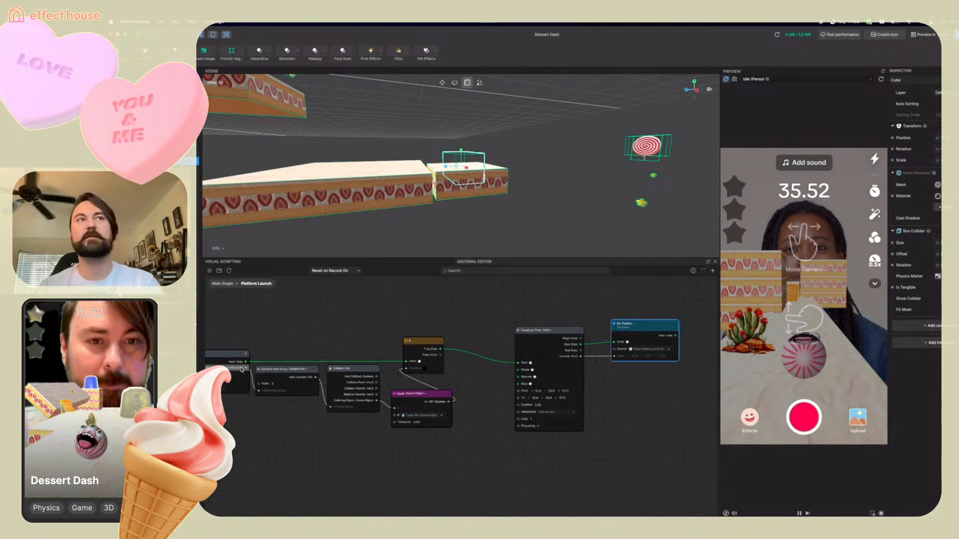
Add a Rigid Body component to the small cake platform's Cube
{"action": "left_click", "coordinate": [796, 301]}
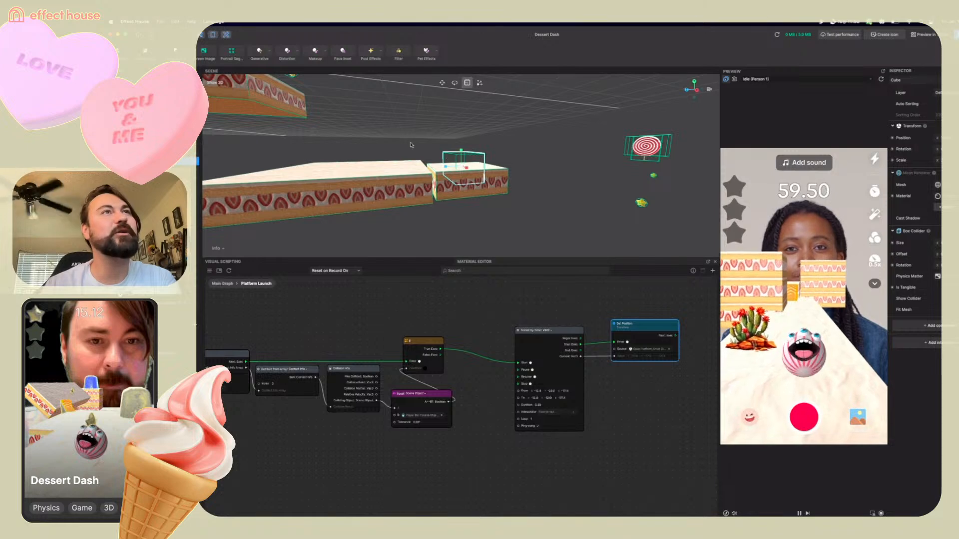
{"action": "scroll", "coordinate": [462, 191], "scroll_direction": "down", "scroll_amount": 5}
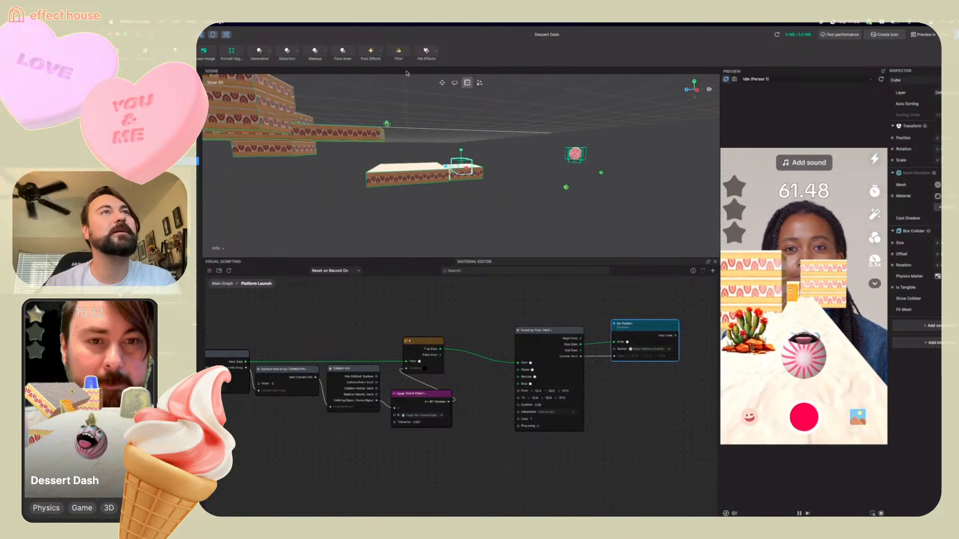
{"action": "left_click", "coordinate": [442, 83]}
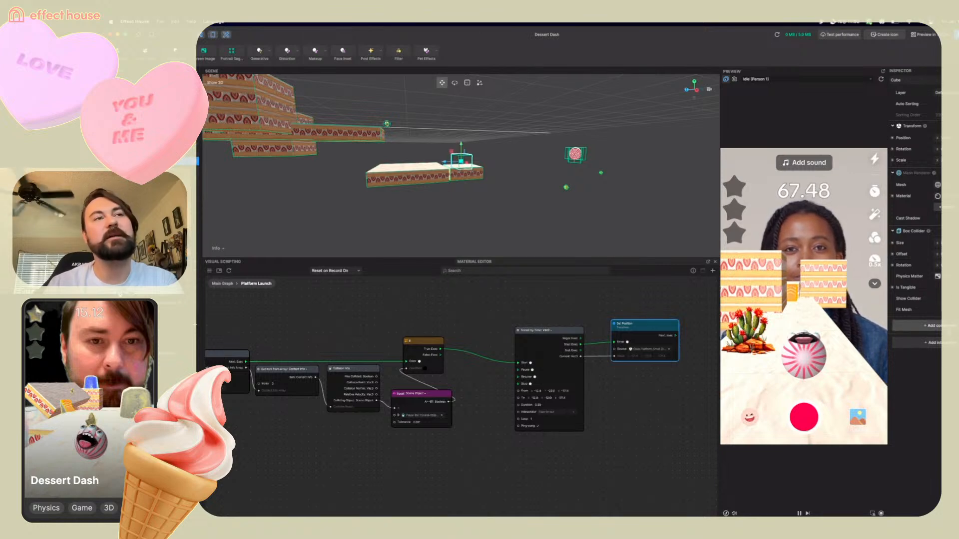
{"action": "left_click", "coordinate": [928, 325]}
{"action": "mouse_move", "coordinate": [857, 311]}
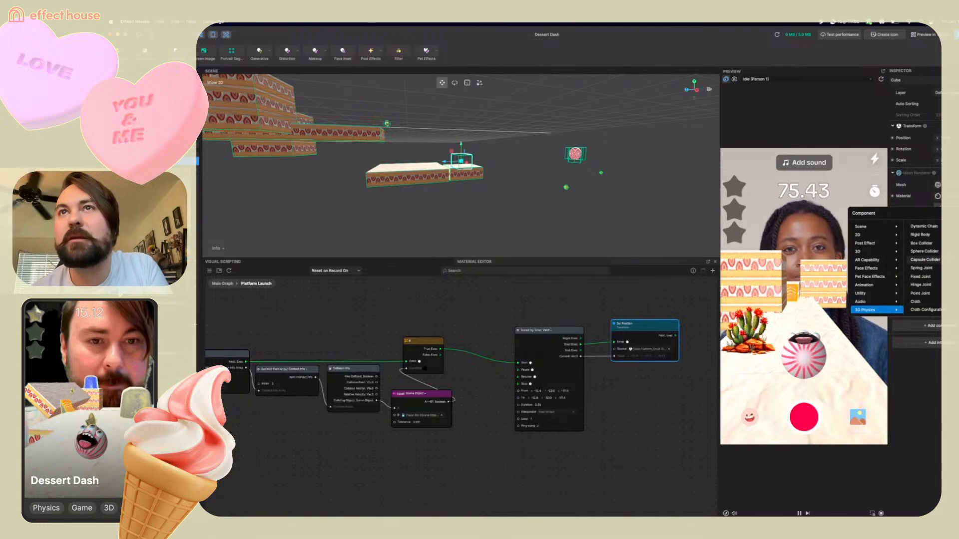
{"action": "left_click", "coordinate": [939, 244]}
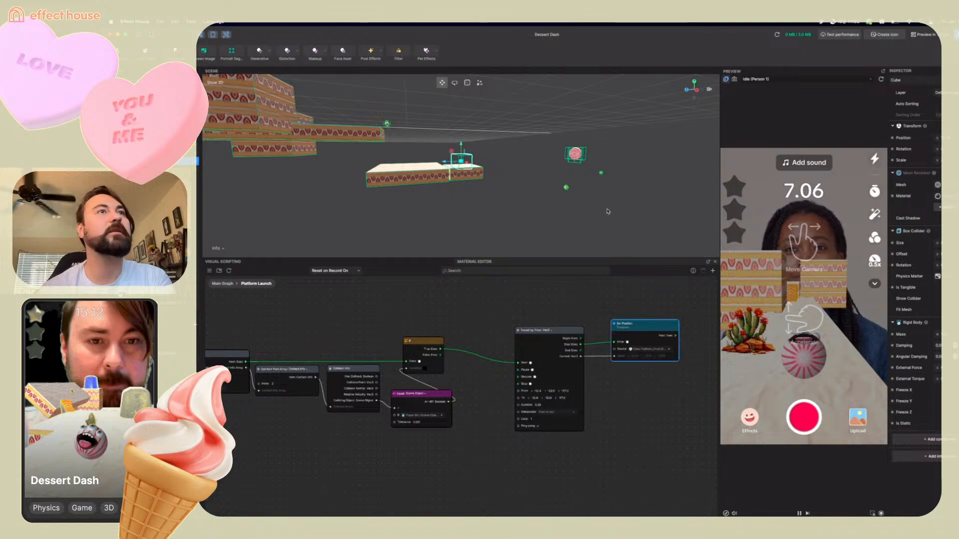
Move the Player Spawn (Stream) point in the scene over beside the small cake platform
{"action": "mouse_move", "coordinate": [327, 187]}
{"action": "right_mouse_down"}
{"action": "mouse_move", "coordinate": [334, 203]}
{"action": "mouse_move", "coordinate": [321, 193]}
{"action": "right_mouse_up"}
{"action": "scroll", "coordinate": [321, 192], "scroll_direction": "down", "scroll_amount": 5}
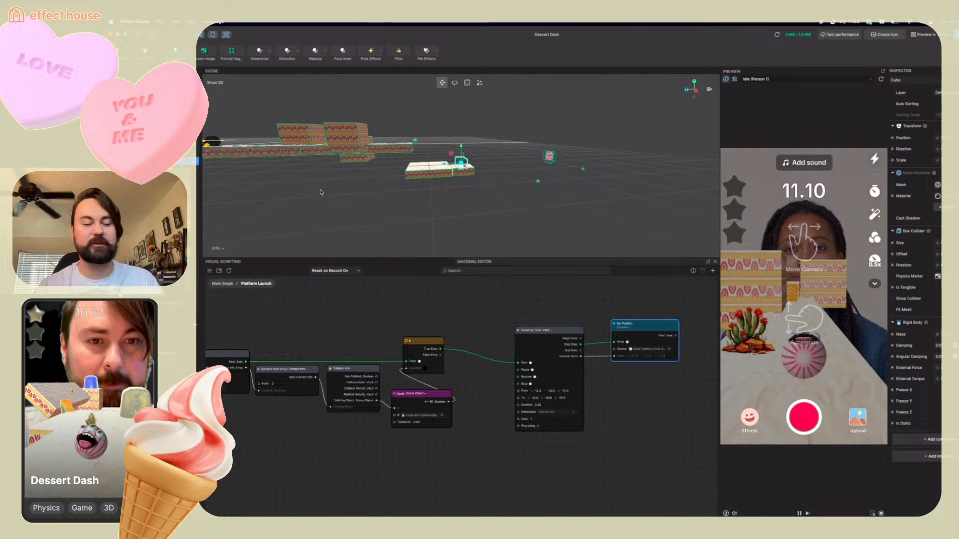
{"action": "mouse_move", "coordinate": [293, 182]}
{"action": "right_mouse_down"}
{"action": "mouse_move", "coordinate": [308, 178]}
{"action": "mouse_move", "coordinate": [294, 182]}
{"action": "right_mouse_up"}
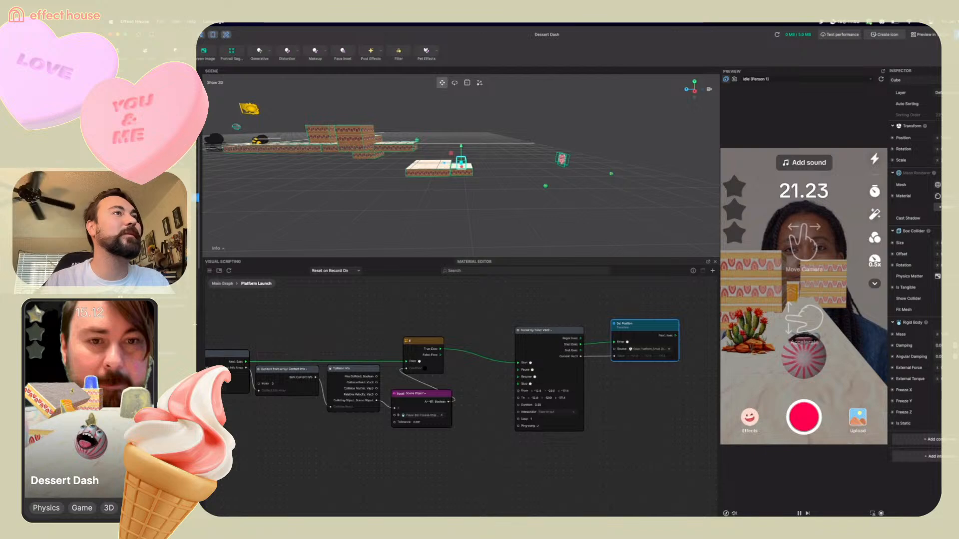
{"action": "left_click", "coordinate": [160, 206]}
{"action": "left_click_drag", "start_coordinate": [233, 144], "coordinate": [438, 134]}
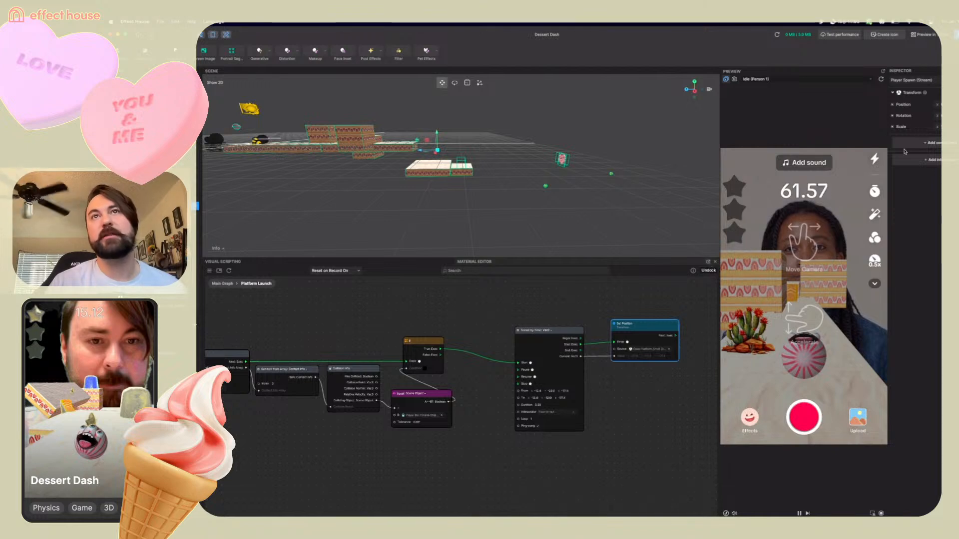
In the Main Graph, set the Dessert Dash node's Player Spawn Location to Player Spawn (Stream) under Cake Platform_Small
{"action": "left_click", "coordinate": [881, 79]}
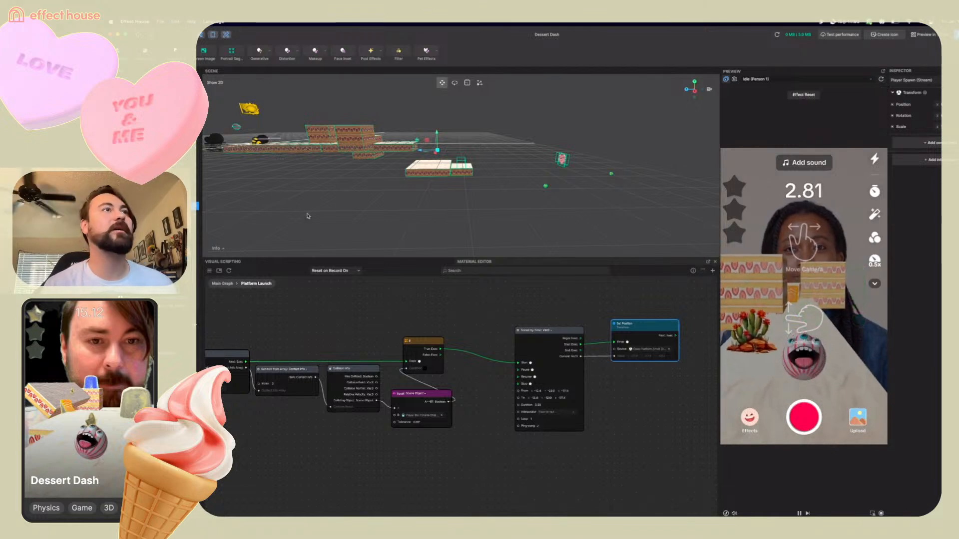
{"action": "left_click", "coordinate": [221, 287]}
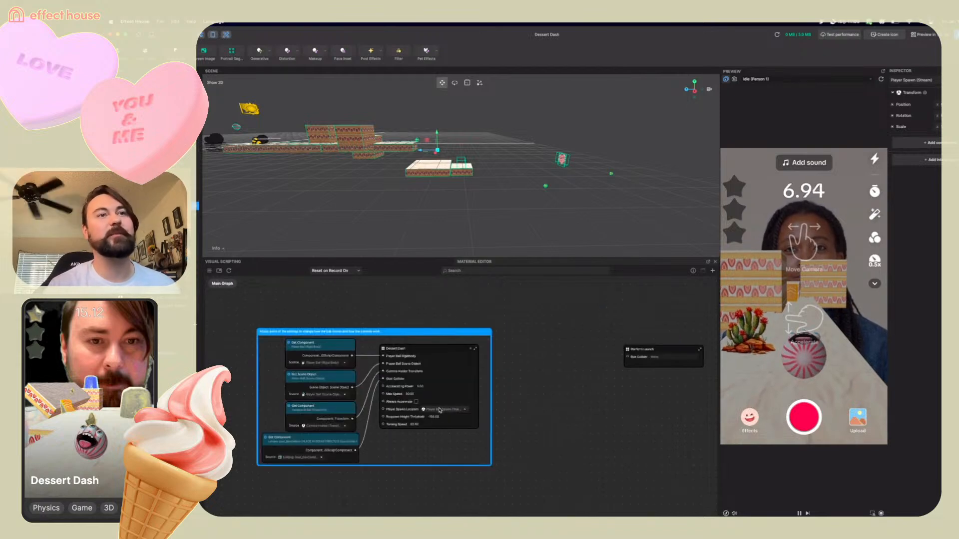
{"action": "left_click", "coordinate": [439, 410]}
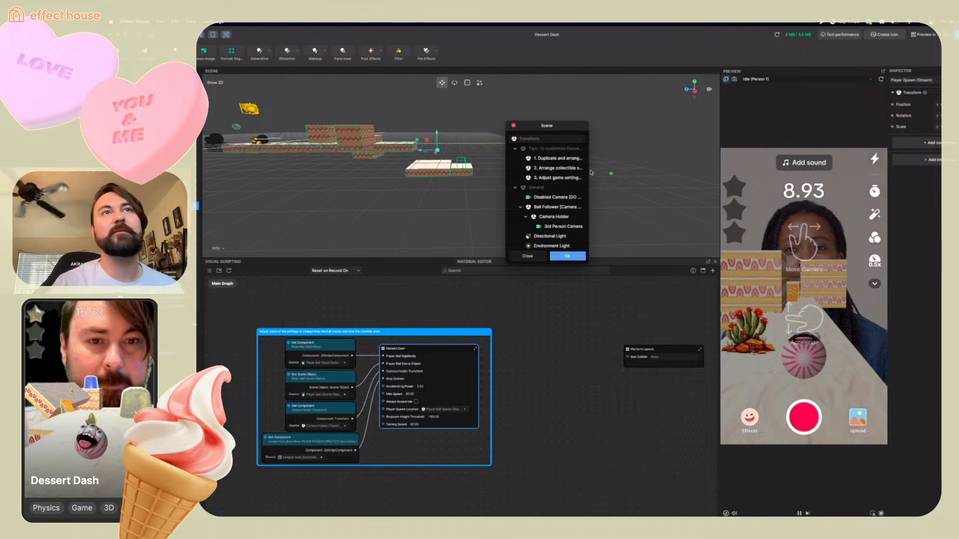
{"action": "scroll", "coordinate": [536, 184], "scroll_direction": "down", "scroll_amount": 3}
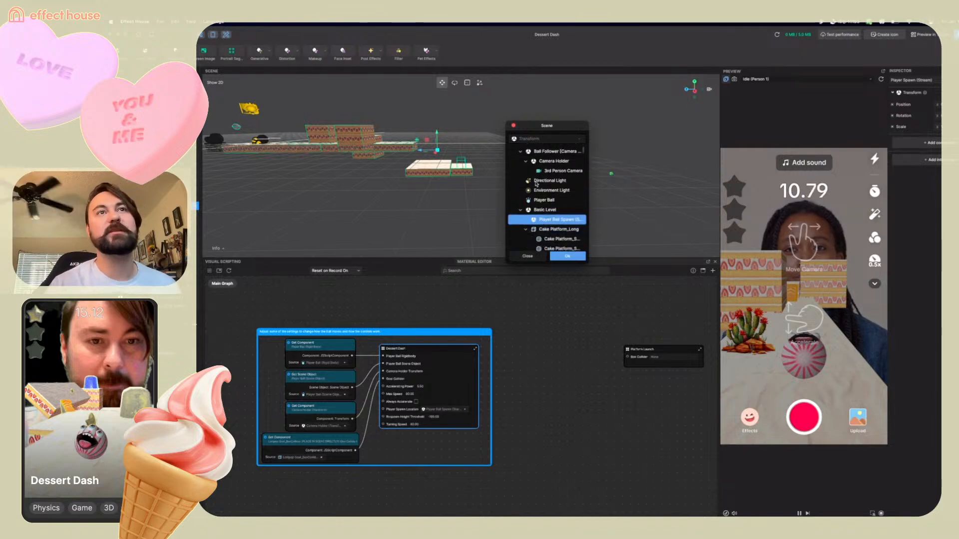
{"action": "scroll", "coordinate": [535, 184], "scroll_direction": "down", "scroll_amount": 1}
{"action": "left_click", "coordinate": [520, 188]}
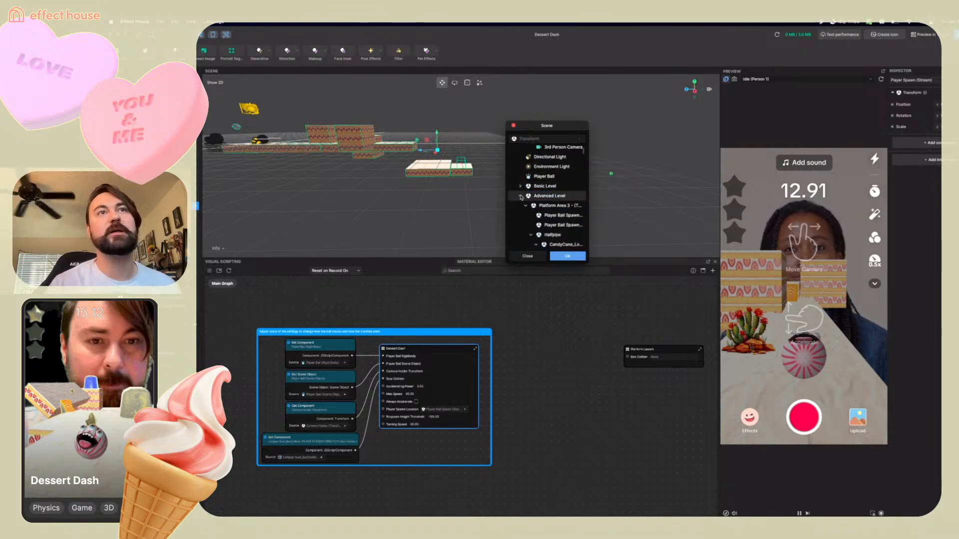
{"action": "left_click", "coordinate": [520, 196]}
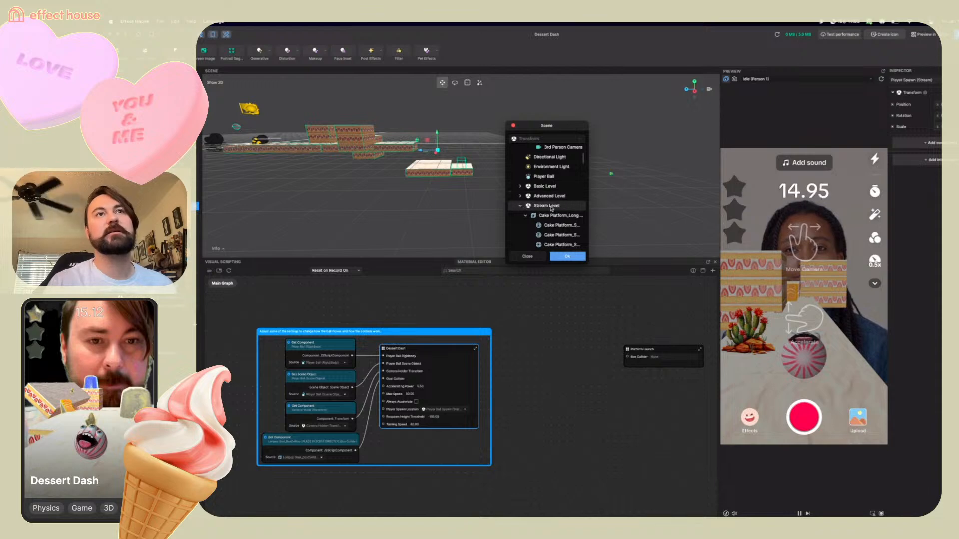
{"action": "scroll", "coordinate": [551, 208], "scroll_direction": "down", "scroll_amount": 10}
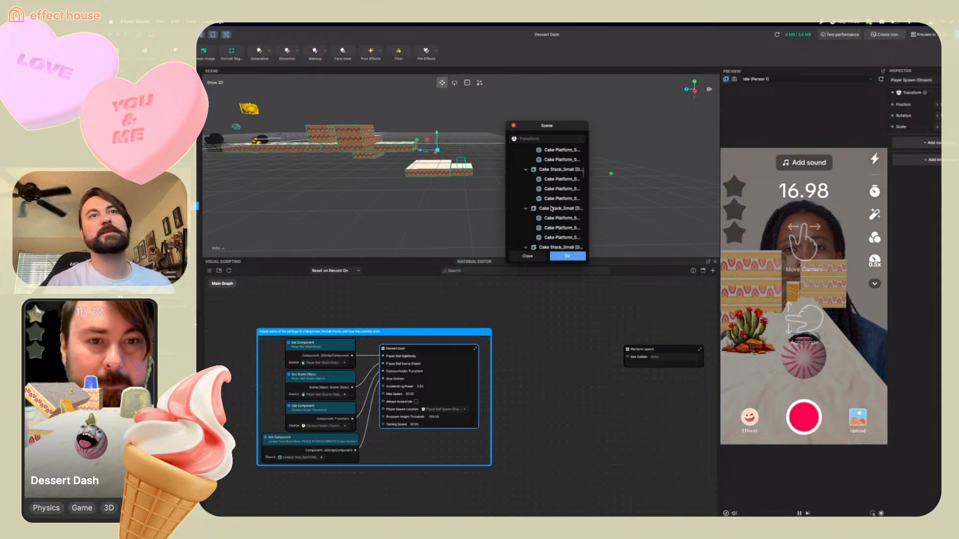
{"action": "scroll", "coordinate": [551, 209], "scroll_direction": "down", "scroll_amount": 10}
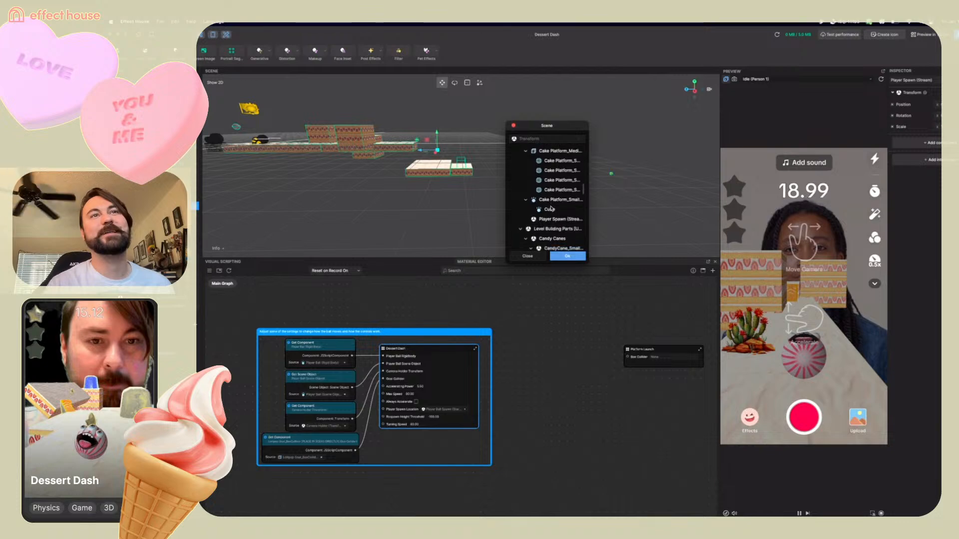
{"action": "left_click", "coordinate": [552, 218]}
{"action": "left_click", "coordinate": [569, 256]}
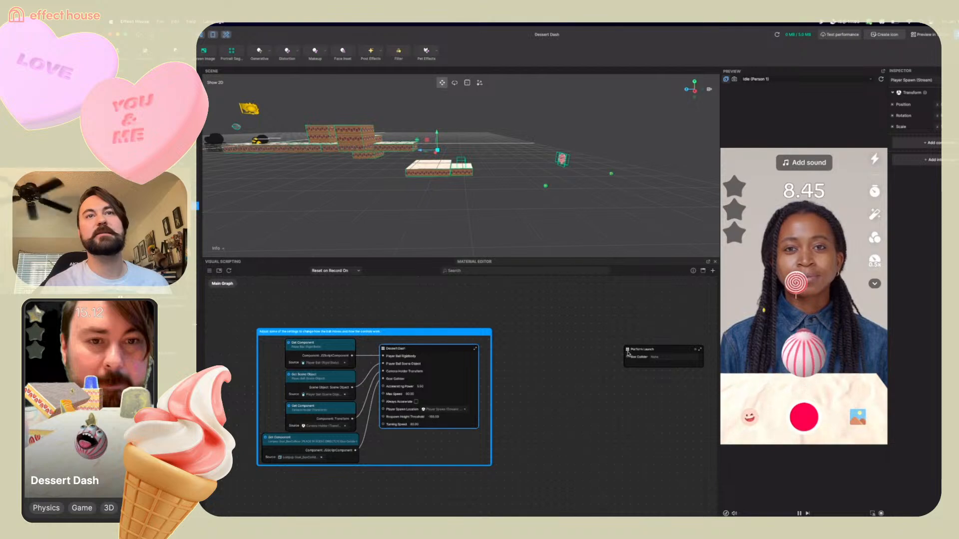
Select the Launch Zone and add a Get Component node for its Box Collider to the Main Graph
{"action": "left_click_drag", "start_coordinate": [652, 348], "coordinate": [615, 324]}
{"action": "scroll", "coordinate": [588, 343], "scroll_direction": "up", "scroll_amount": 2}
{"action": "scroll", "coordinate": [588, 343], "scroll_direction": "up", "scroll_amount": 3}
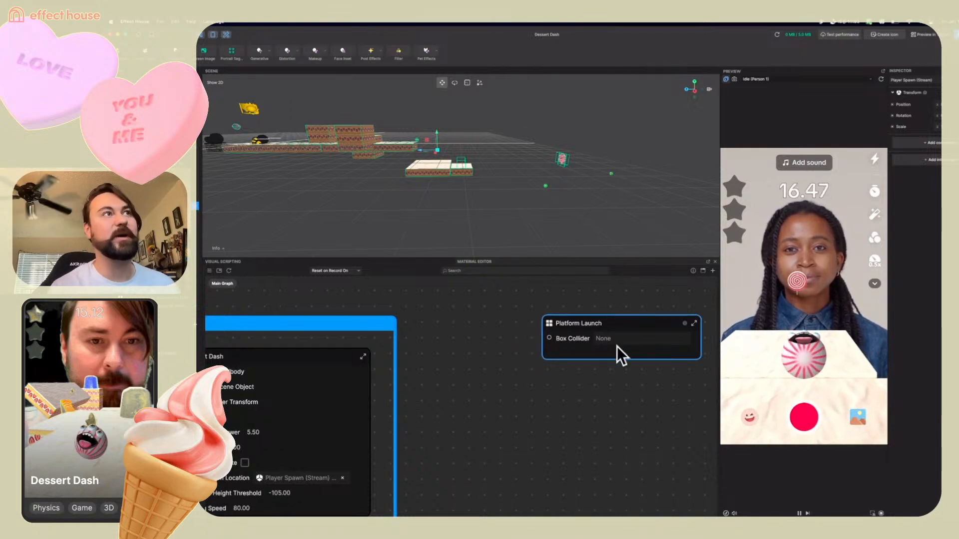
{"action": "scroll", "coordinate": [360, 246], "scroll_direction": "up", "scroll_amount": 5}
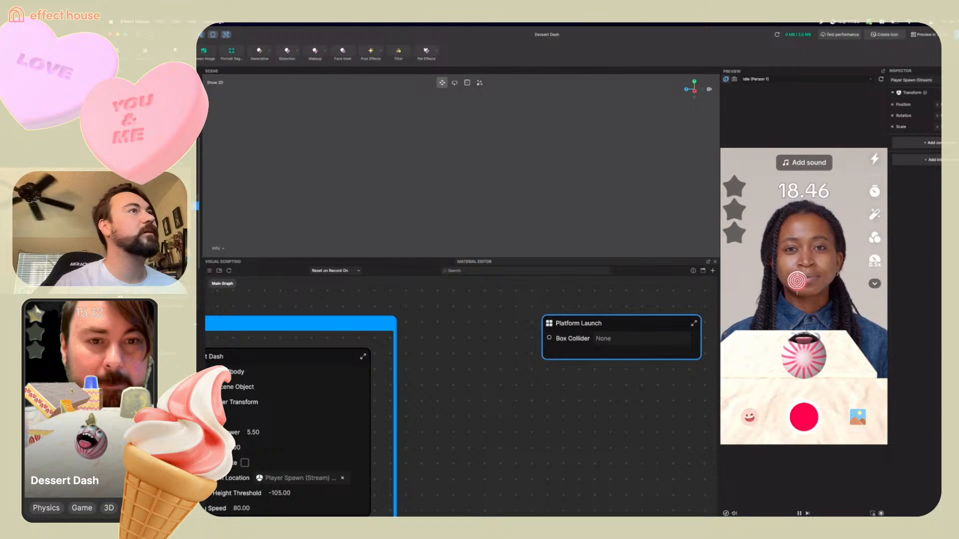
{"action": "left_click", "coordinate": [196, 198]}
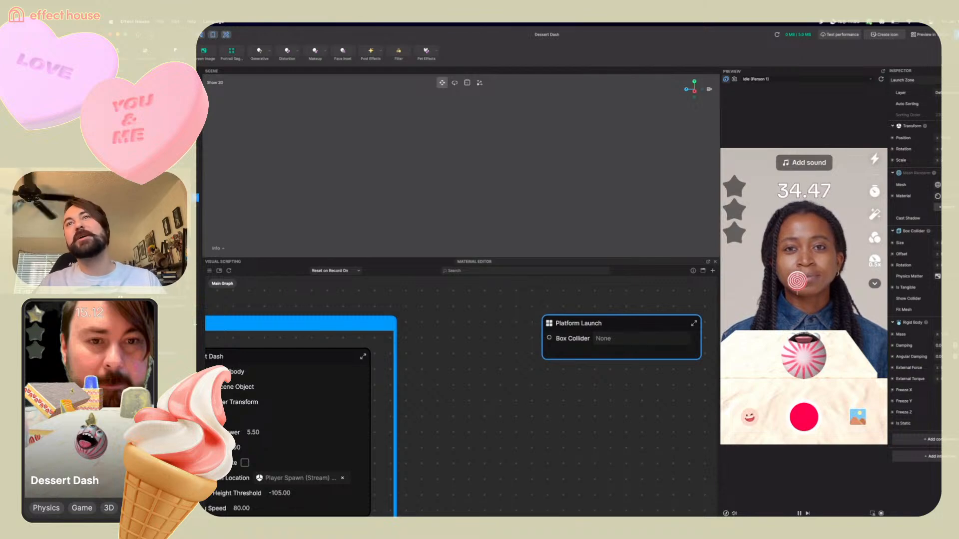
{"action": "left_click_drag", "start_coordinate": [913, 231], "coordinate": [463, 399]}
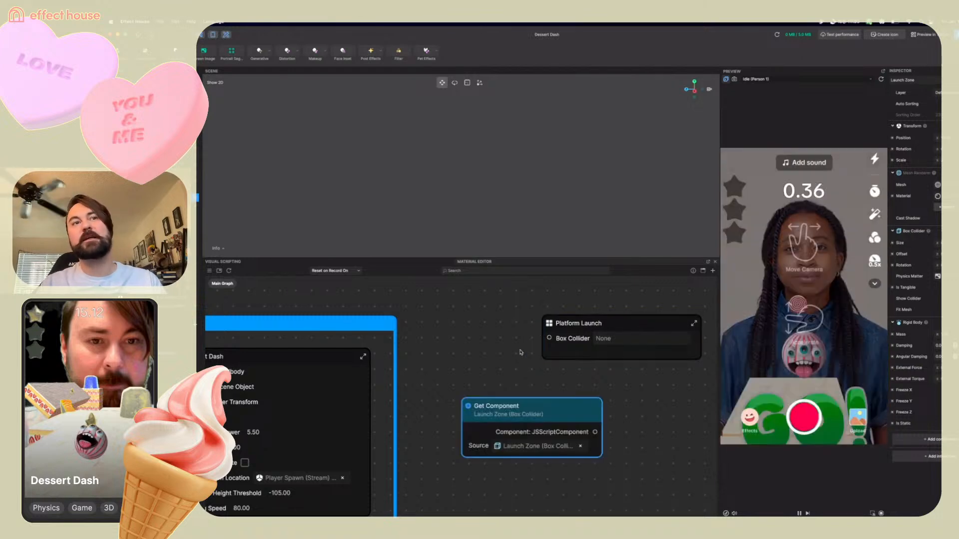
Connect the Get Component output to the Platform Launch node's Box Collider input
{"action": "left_click_drag", "start_coordinate": [527, 418], "coordinate": [500, 382]}
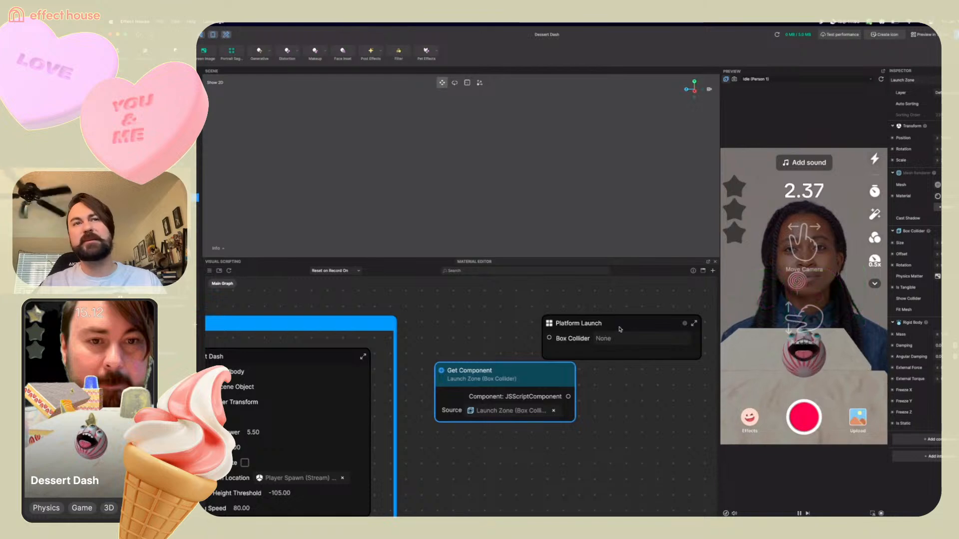
{"action": "left_click_drag", "start_coordinate": [628, 327], "coordinate": [598, 314]}
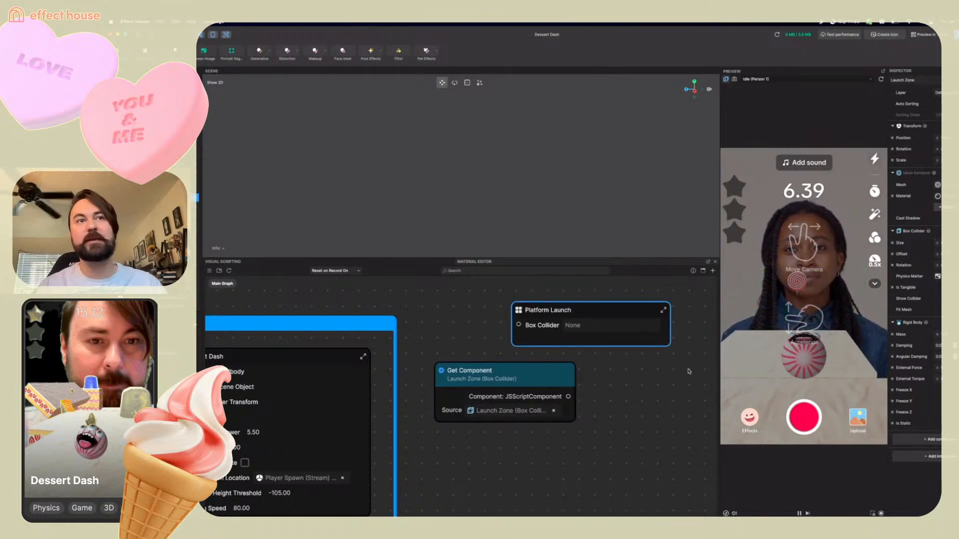
{"action": "left_click_drag", "start_coordinate": [526, 385], "coordinate": [518, 325]}
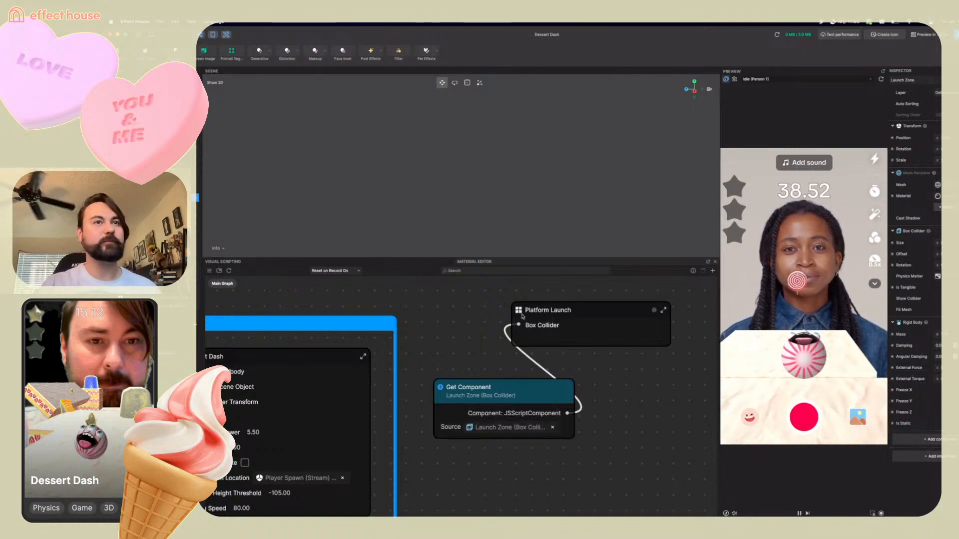
Inside the Platform Launch subgraph, set the Transit by Time node's To Y value to -19.0
{"action": "double_click", "coordinate": [523, 317]}
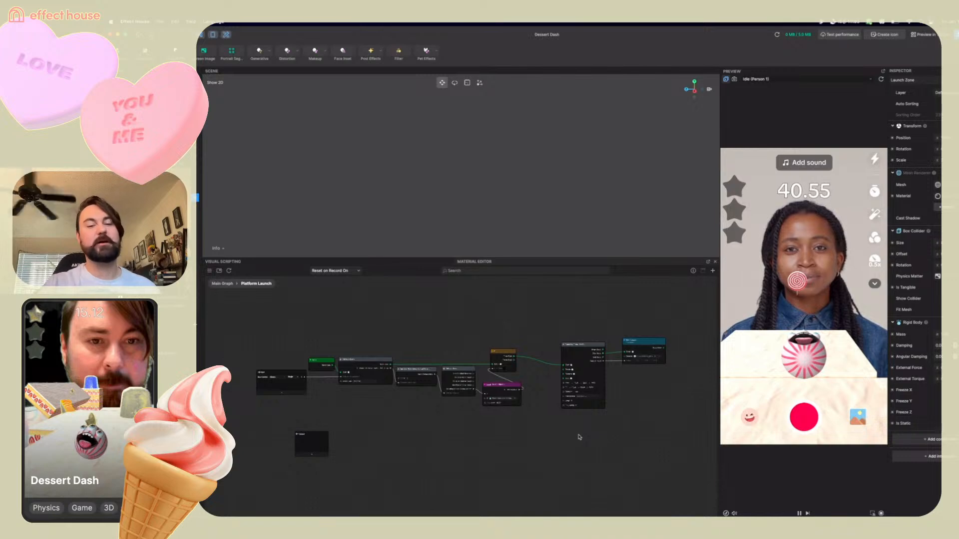
{"action": "scroll", "coordinate": [579, 437], "scroll_direction": "up", "scroll_amount": 5}
{"action": "scroll", "coordinate": [651, 369], "scroll_direction": "up", "scroll_amount": 3}
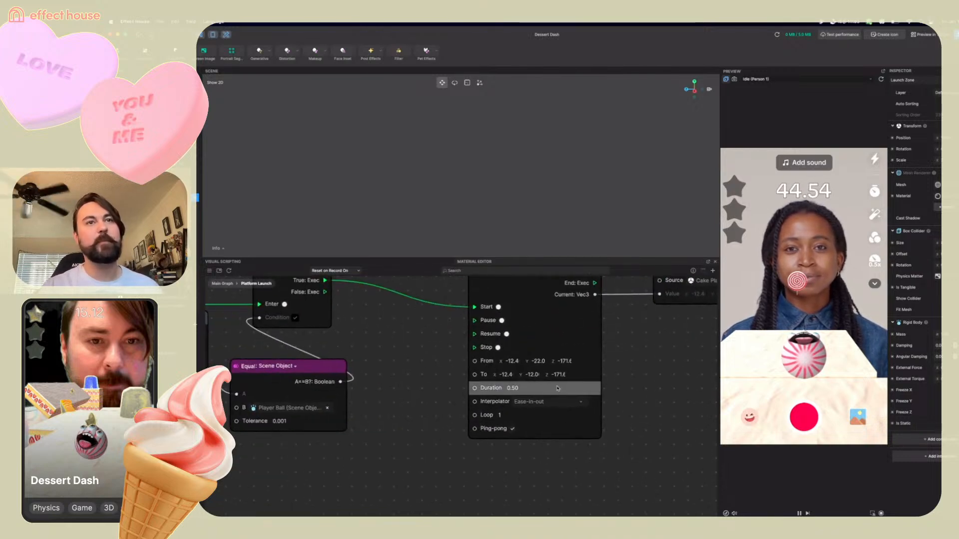
{"action": "left_click", "coordinate": [527, 375]}
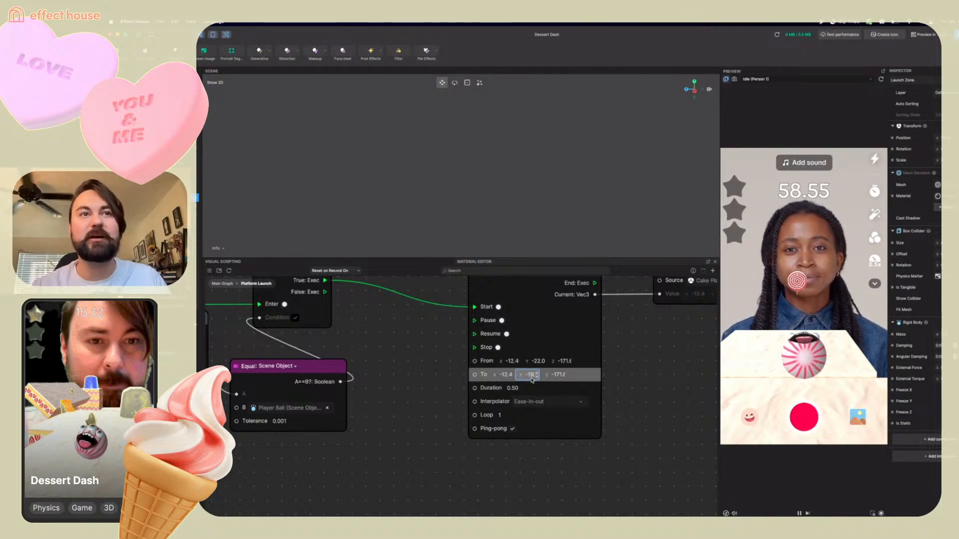
{"action": "key", "text": "Return"}
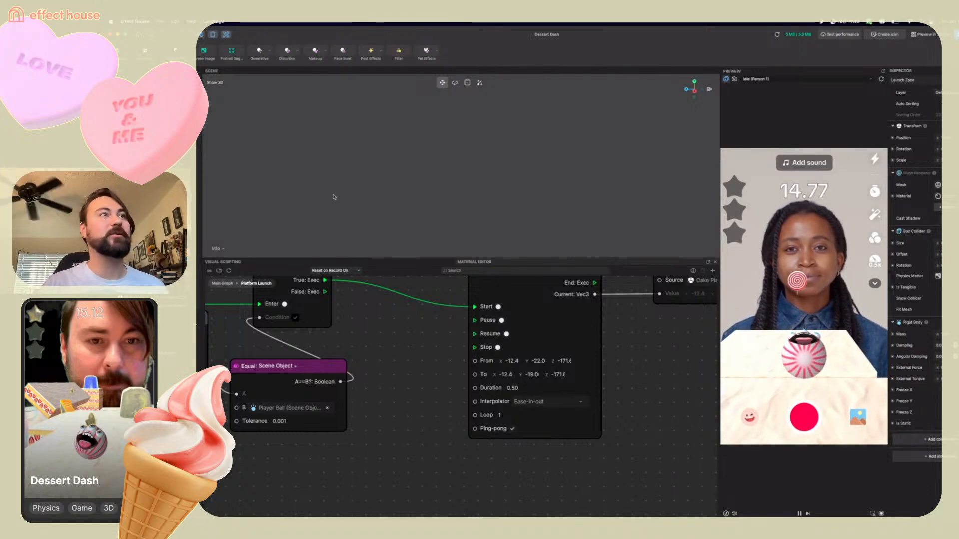
Back in the Main Graph, duplicate the Platform Launch and Get Component nodes and place the copy below
{"action": "left_click", "coordinate": [334, 196]}
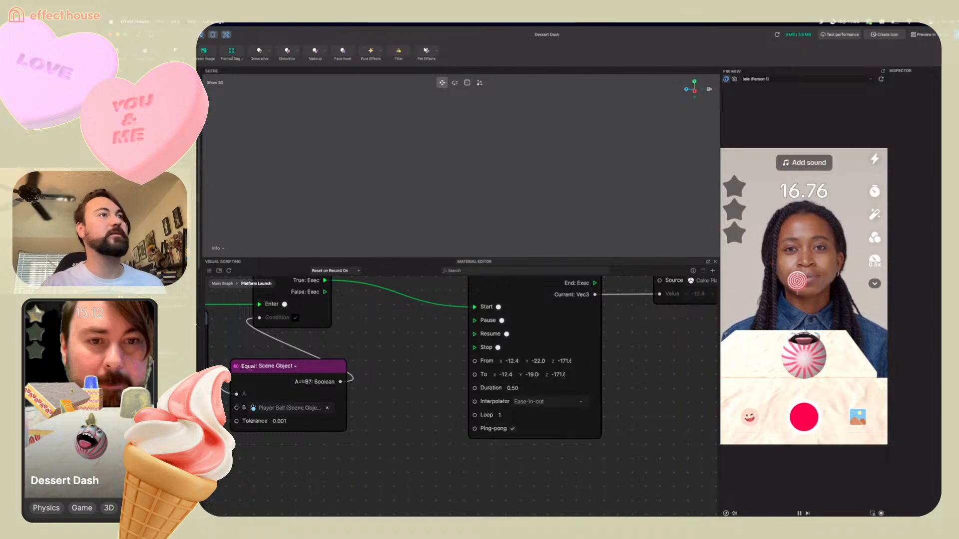
{"action": "scroll", "coordinate": [398, 346], "scroll_direction": "down", "scroll_amount": 10}
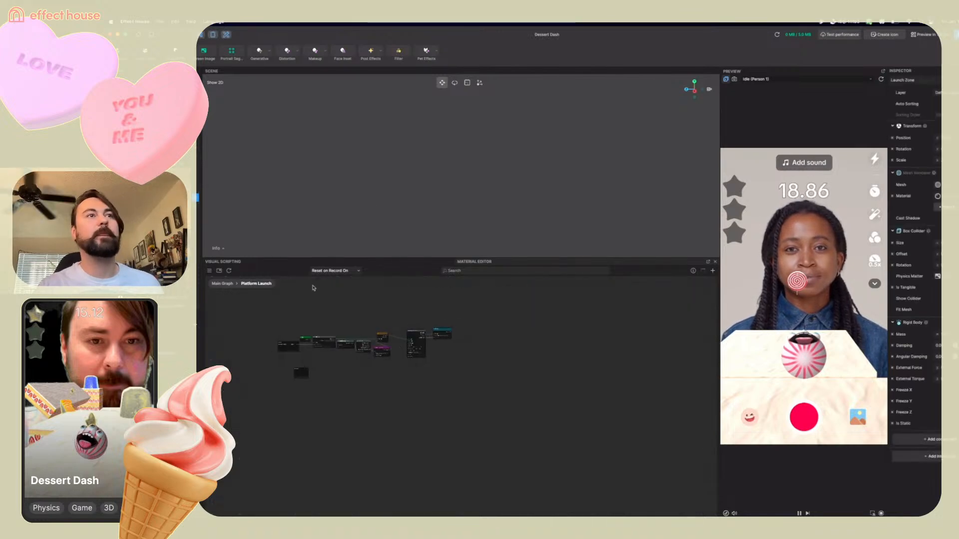
{"action": "left_click", "coordinate": [227, 285]}
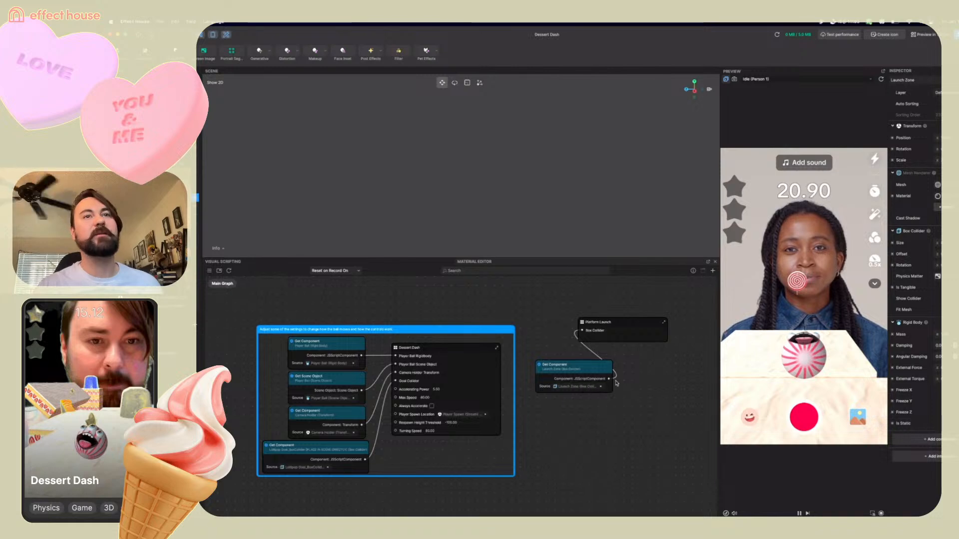
{"action": "scroll", "coordinate": [616, 383], "scroll_direction": "up", "scroll_amount": 1}
{"action": "scroll", "coordinate": [617, 384], "scroll_direction": "up", "scroll_amount": 1}
{"action": "left_click_drag", "start_coordinate": [586, 354], "coordinate": [638, 346]}
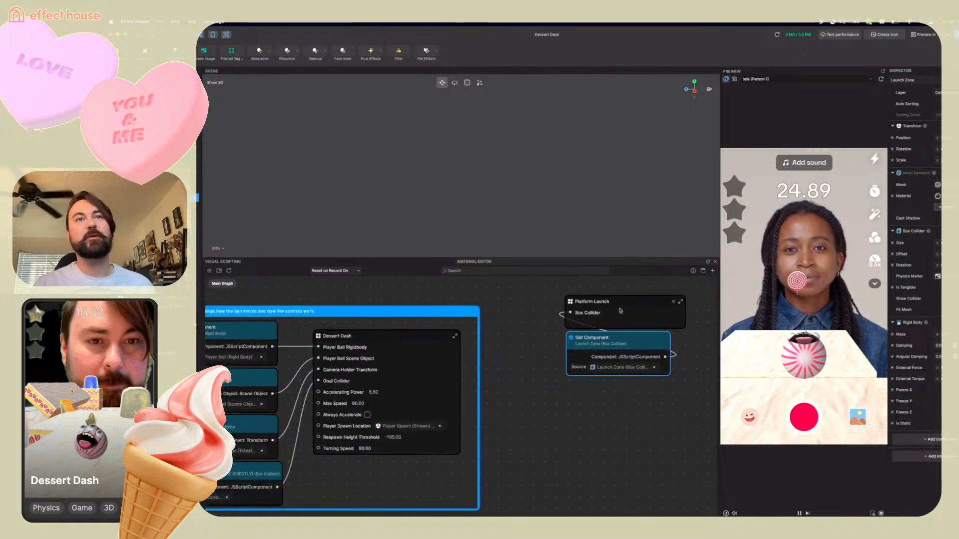
{"action": "left_click", "coordinate": [625, 305]}
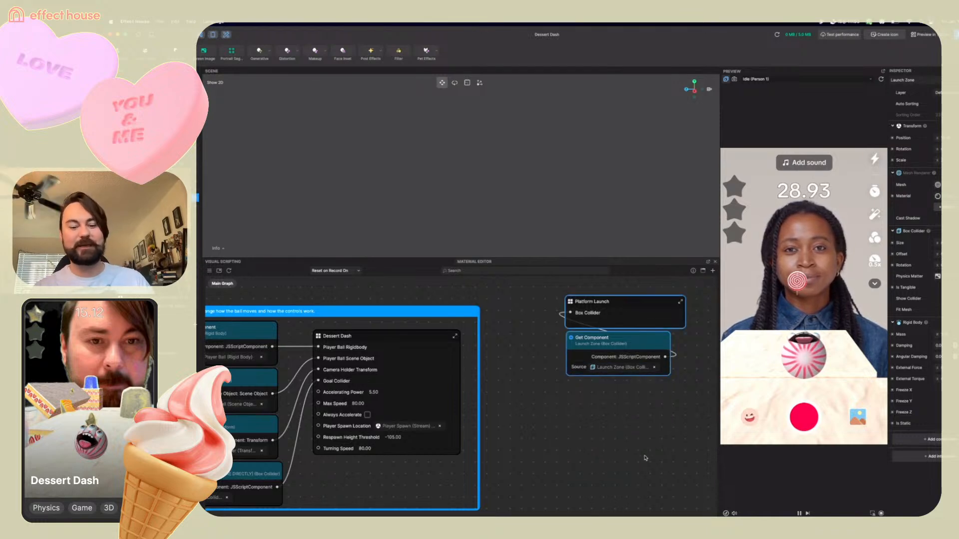
{"action": "key", "text": "super+c"}
{"action": "key", "text": "super+v"}
{"action": "left_click_drag", "start_coordinate": [668, 426], "coordinate": [593, 414]}
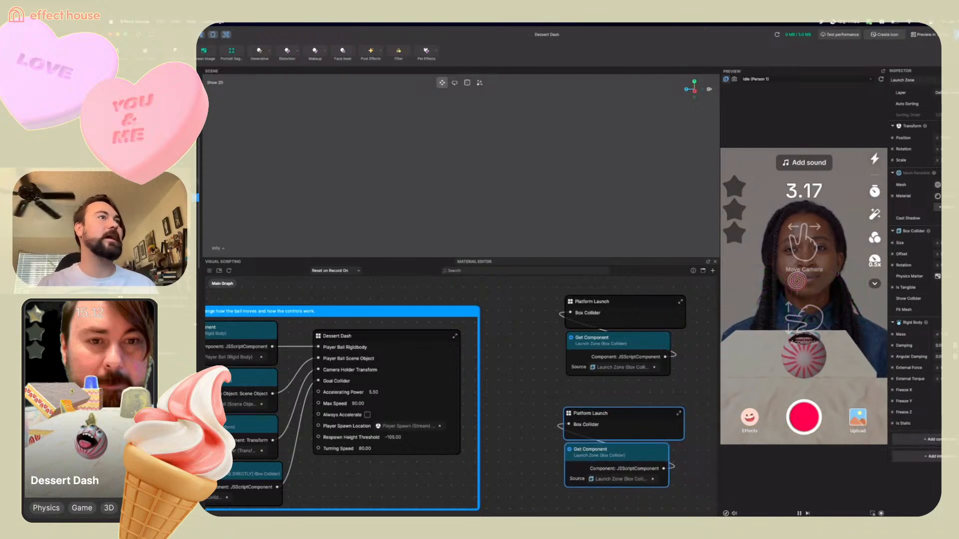
Select the duplicated launch zone in the hierarchy and rename it Launch Zone 2
{"action": "left_click", "coordinate": [195, 190]}
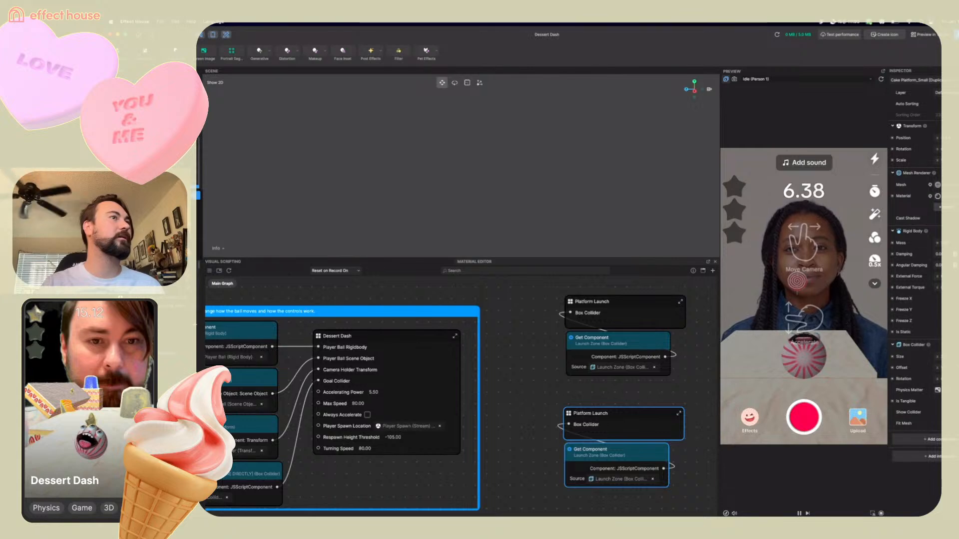
{"action": "left_click", "coordinate": [198, 195]}
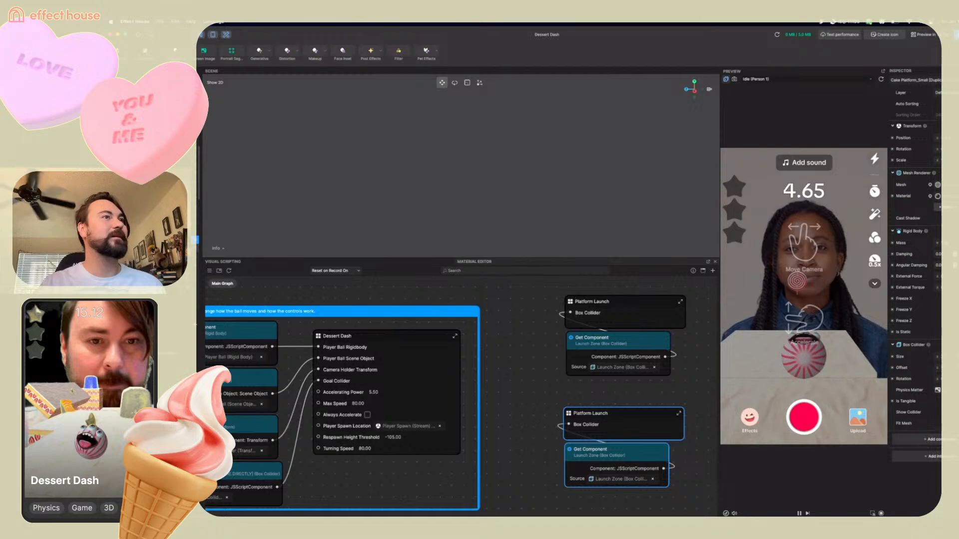
{"action": "left_click", "coordinate": [195, 248]}
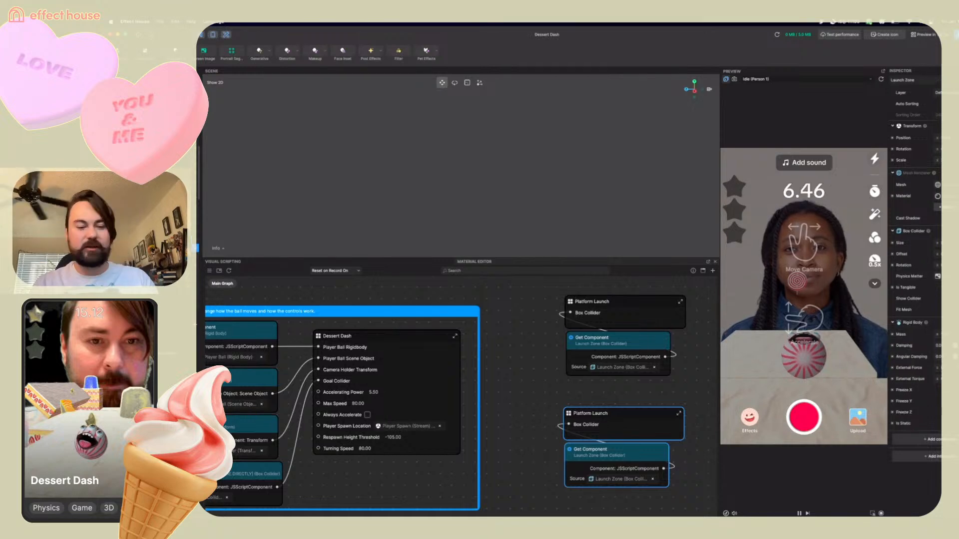
{"action": "key", "text": "Return"}
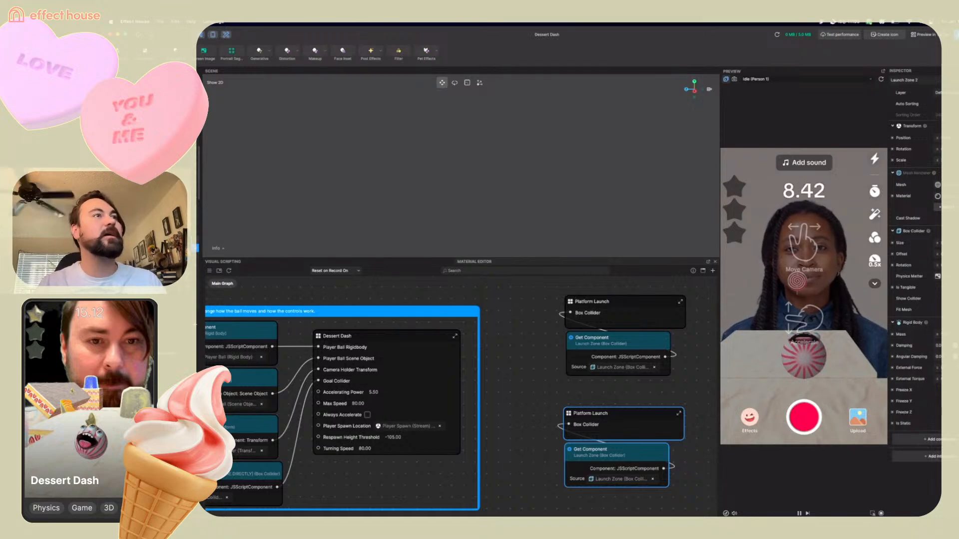
Select the duplicated small cake platform, frame it, and move it to the right beyond the existing platforms
{"action": "left_click", "coordinate": [195, 240]}
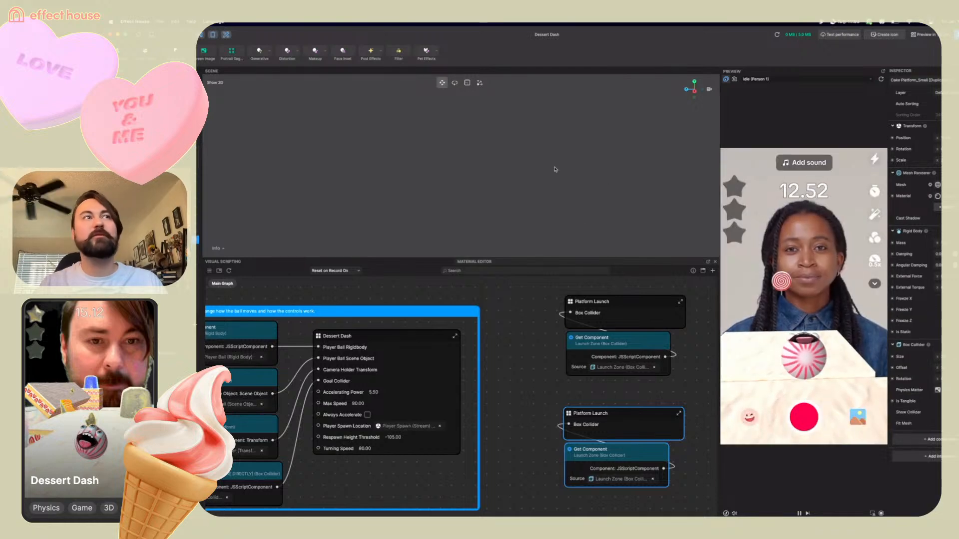
{"action": "key", "text": "f"}
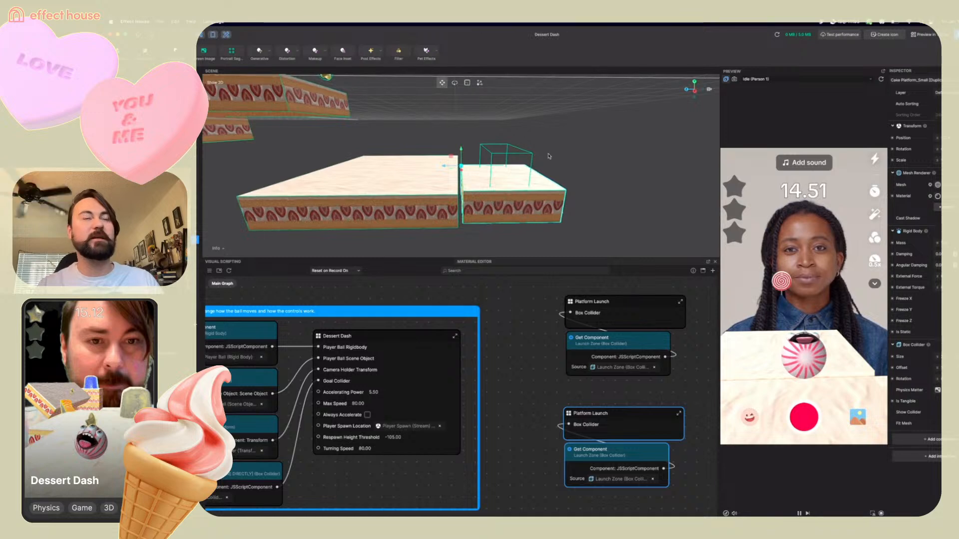
{"action": "left_click_drag", "start_coordinate": [441, 166], "coordinate": [608, 188]}
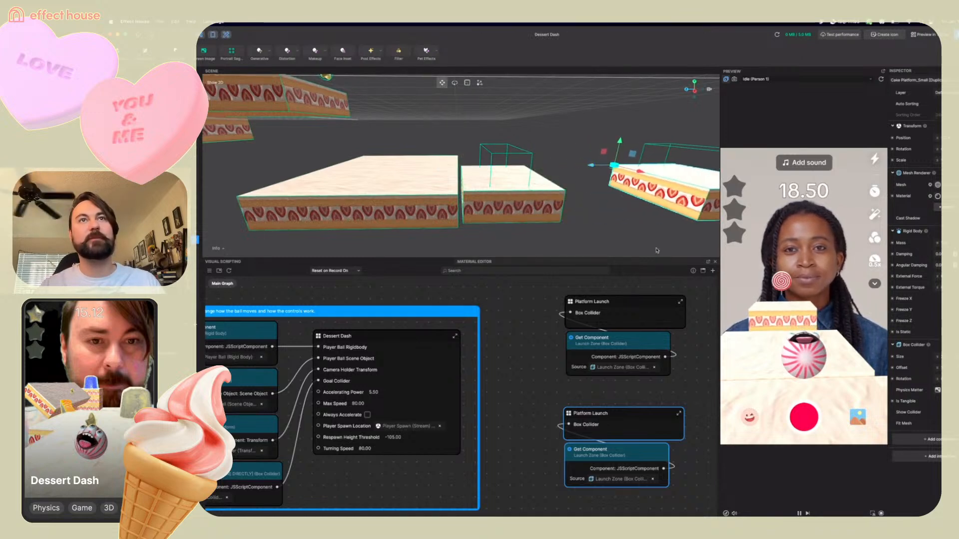
{"action": "scroll", "coordinate": [655, 243], "scroll_direction": "down", "scroll_amount": 3}
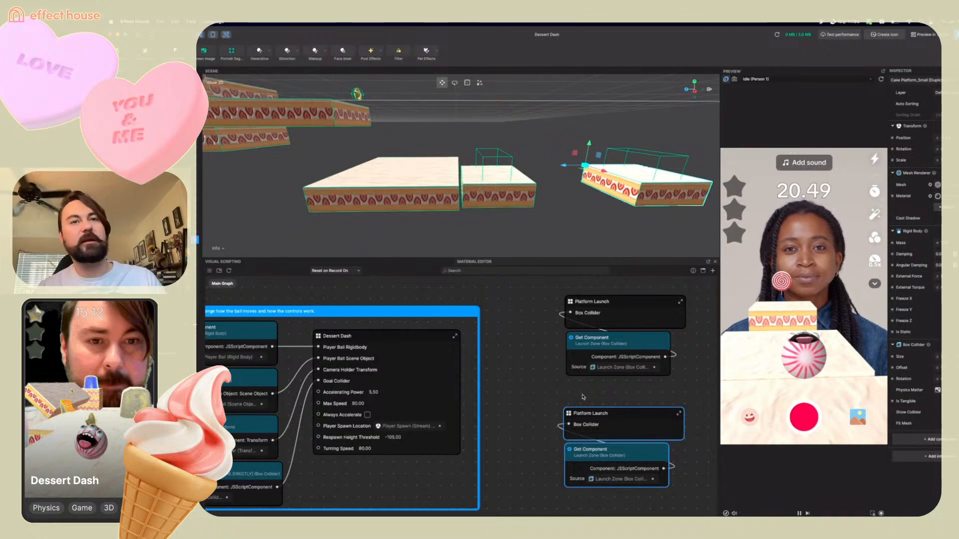
Set the copied Get Component node's source to Launch Zone 2's Box Collider
{"action": "left_click", "coordinate": [622, 479]}
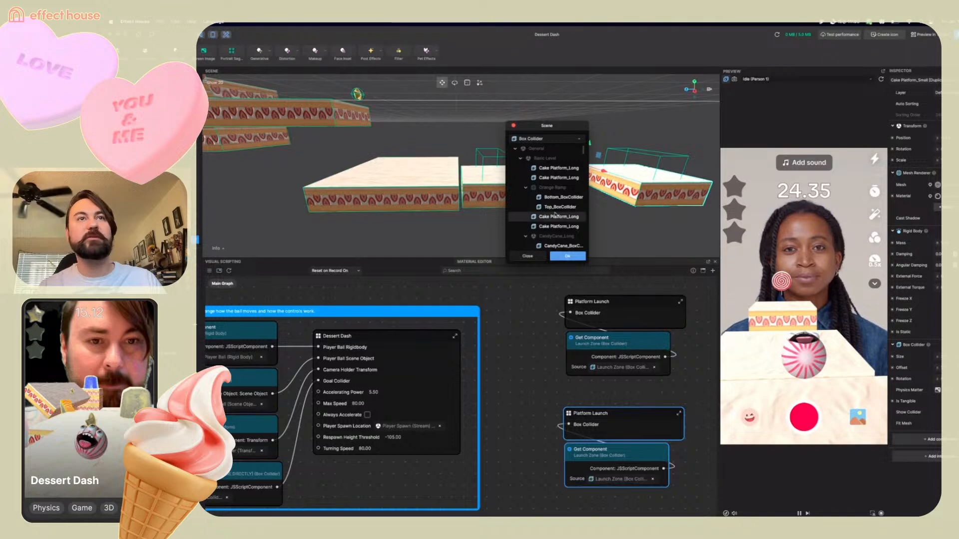
{"action": "scroll", "coordinate": [541, 181], "scroll_direction": "down", "scroll_amount": 3}
{"action": "scroll", "coordinate": [540, 181], "scroll_direction": "down", "scroll_amount": 5}
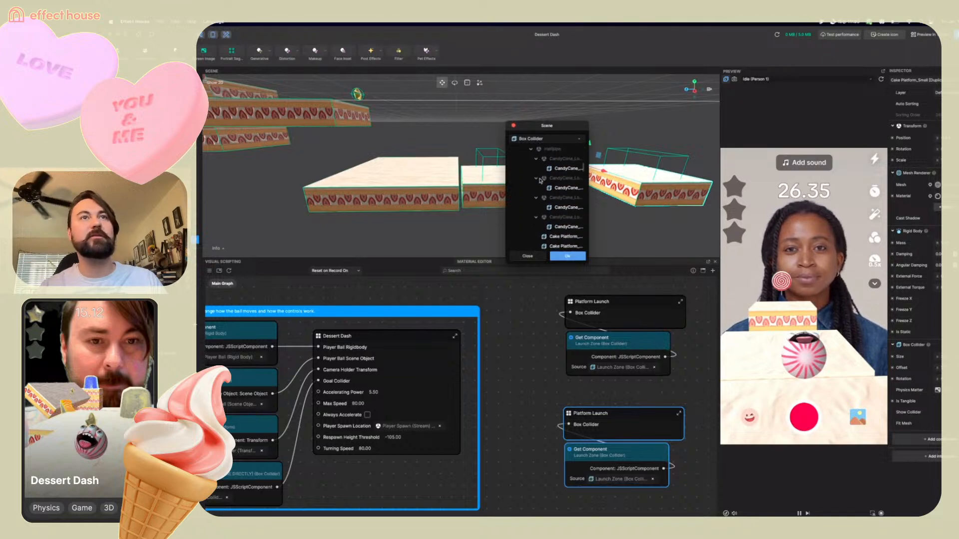
{"action": "scroll", "coordinate": [539, 181], "scroll_direction": "down", "scroll_amount": 5}
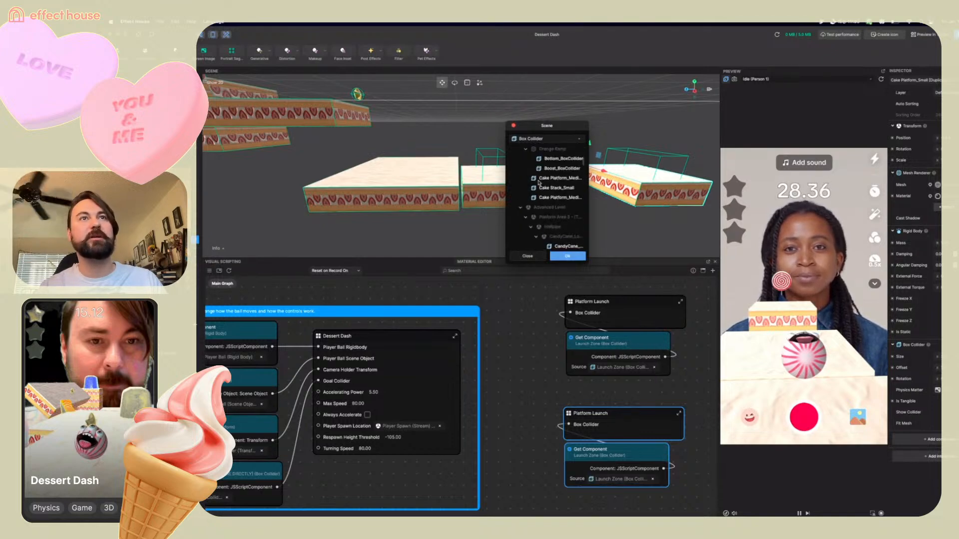
{"action": "left_click", "coordinate": [521, 207]}
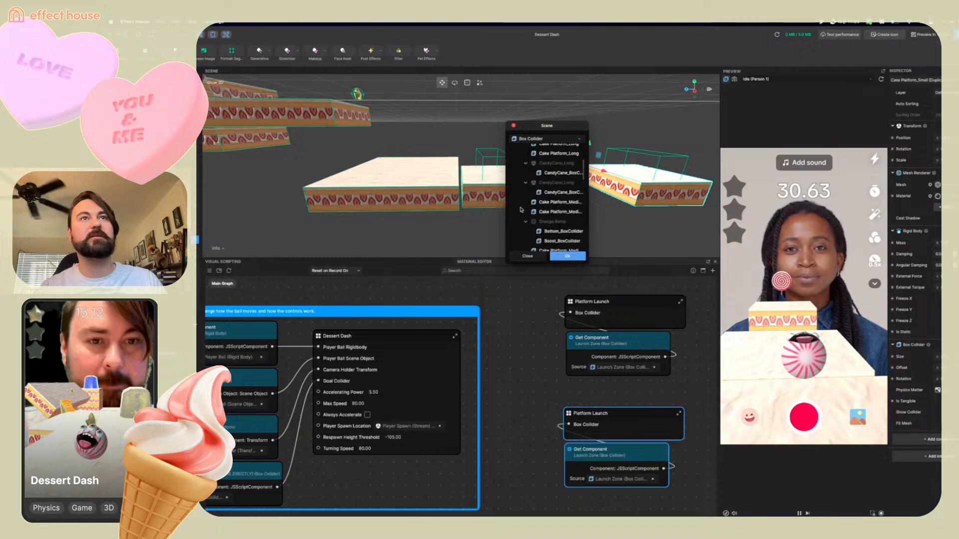
{"action": "scroll", "coordinate": [521, 209], "scroll_direction": "down", "scroll_amount": 1}
{"action": "scroll", "coordinate": [547, 198], "scroll_direction": "down", "scroll_amount": 5}
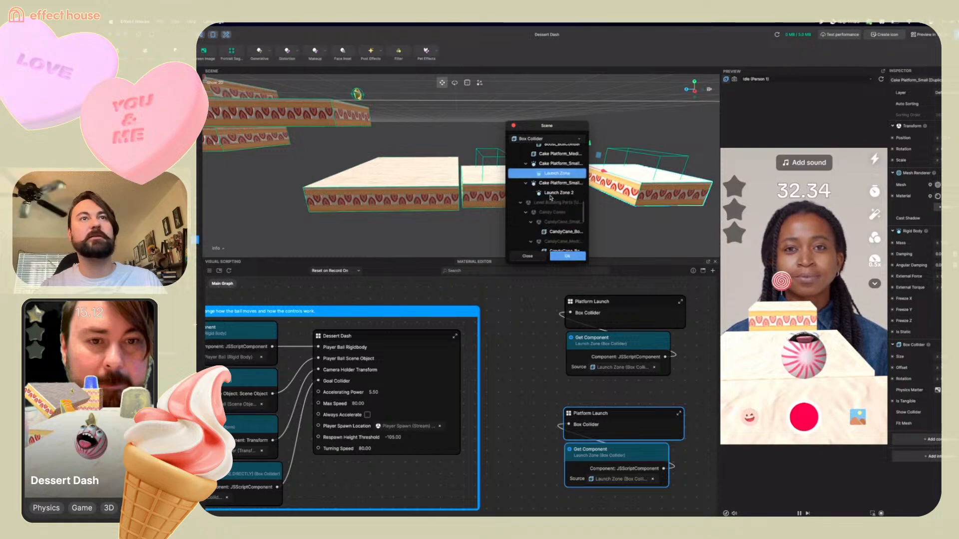
{"action": "left_click", "coordinate": [558, 189]}
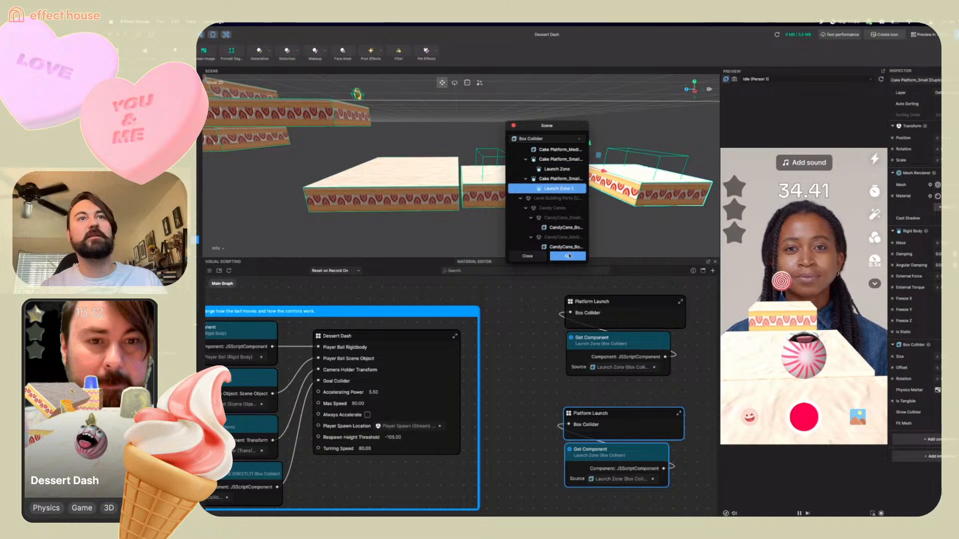
{"action": "left_click", "coordinate": [568, 256]}
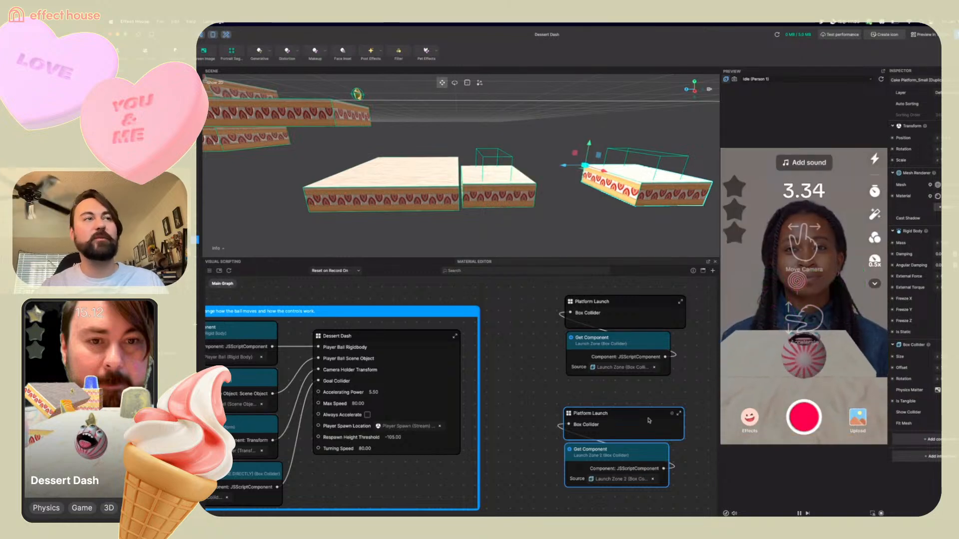
Inside the copied Platform Launch subgraph, set the Set Position node's source to the duplicated Cake Platform_Small, then return to the Main Graph
{"action": "double_click", "coordinate": [569, 414]}
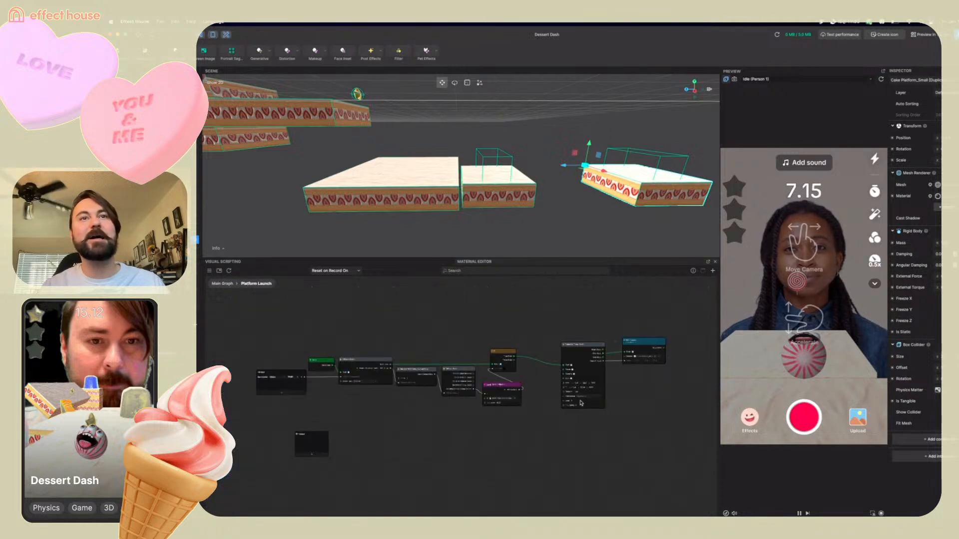
{"action": "scroll", "coordinate": [629, 375], "scroll_direction": "up", "scroll_amount": 5}
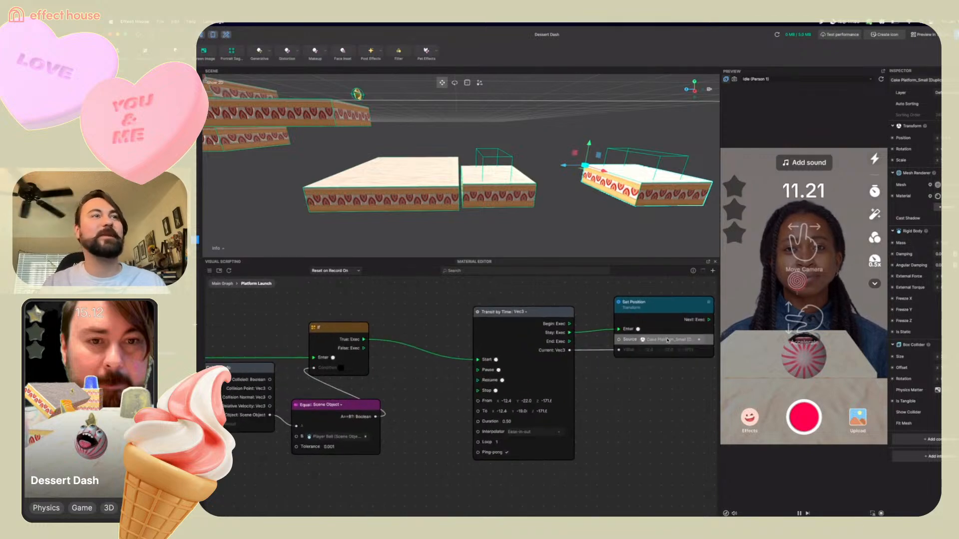
{"action": "left_click", "coordinate": [668, 340]}
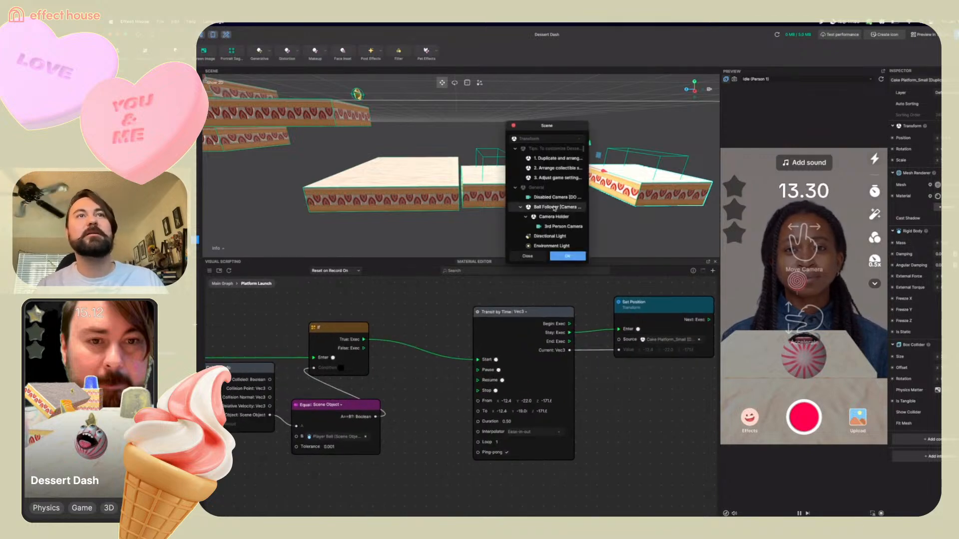
{"action": "scroll", "coordinate": [554, 208], "scroll_direction": "down", "scroll_amount": 3}
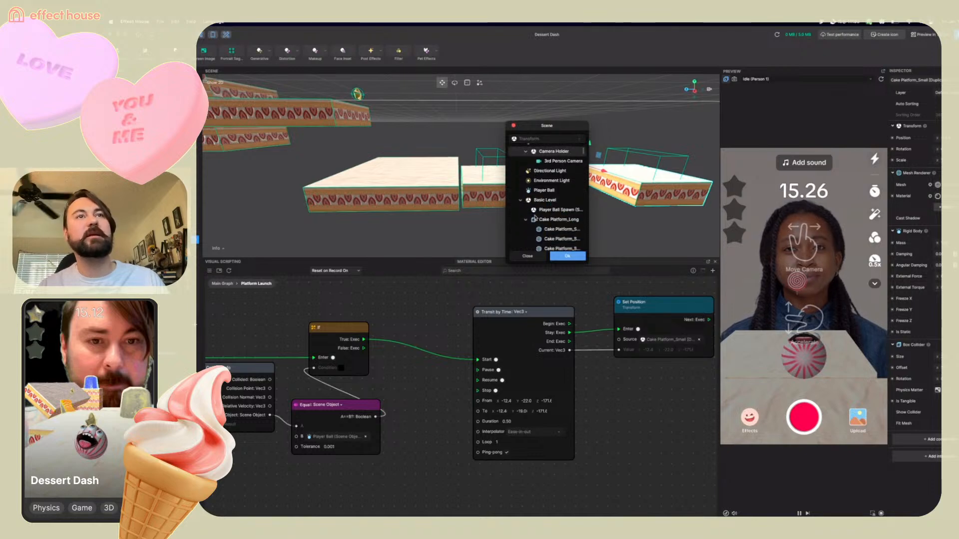
{"action": "scroll", "coordinate": [534, 219], "scroll_direction": "down", "scroll_amount": 5}
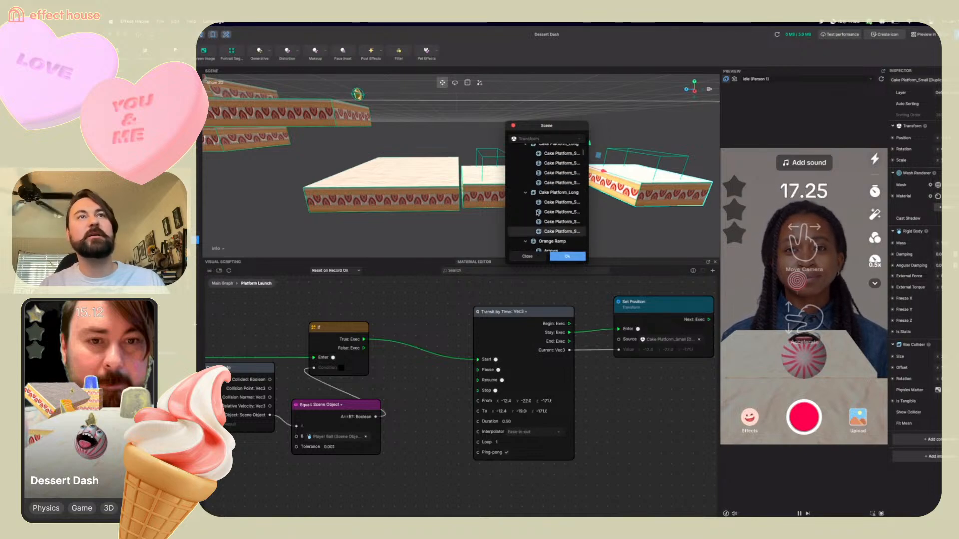
{"action": "scroll", "coordinate": [538, 212], "scroll_direction": "up", "scroll_amount": 3}
{"action": "left_click", "coordinate": [520, 162]}
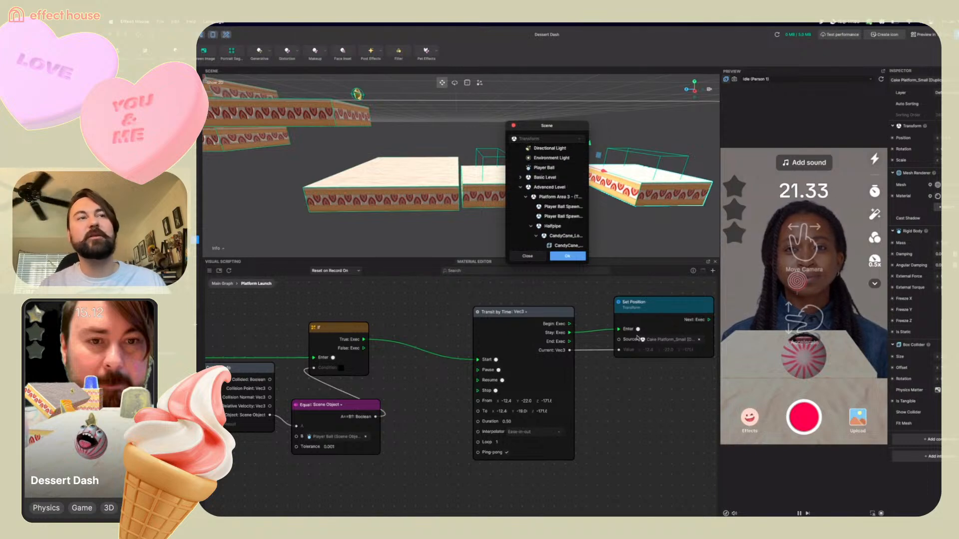
{"action": "left_click", "coordinate": [519, 187]}
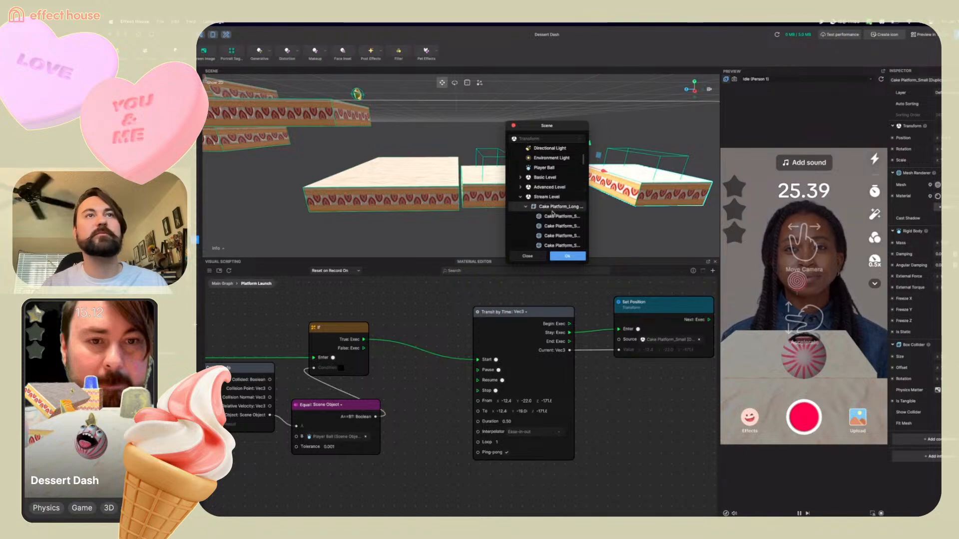
{"action": "scroll", "coordinate": [552, 213], "scroll_direction": "down", "scroll_amount": 5}
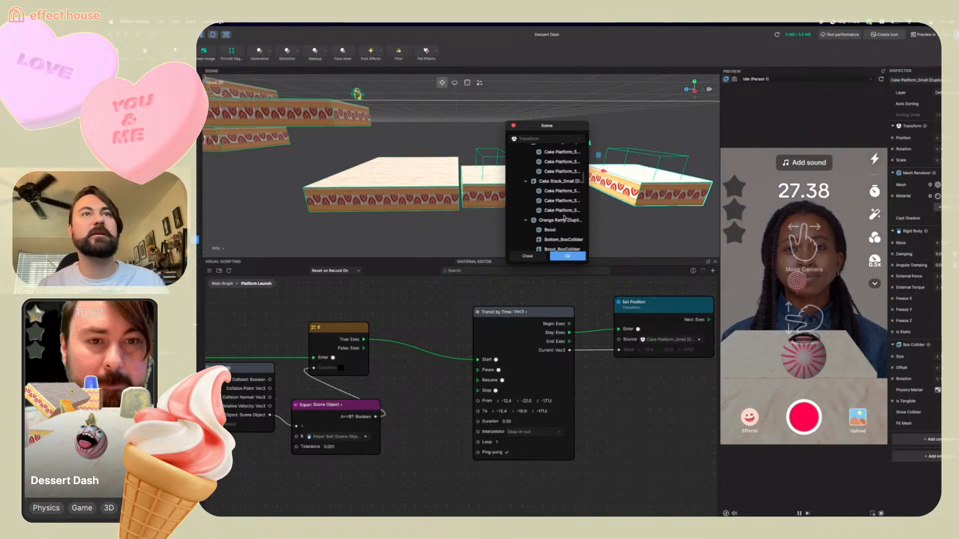
{"action": "scroll", "coordinate": [562, 218], "scroll_direction": "down", "scroll_amount": 3}
{"action": "left_click", "coordinate": [559, 220]}
{"action": "scroll", "coordinate": [559, 220], "scroll_direction": "down", "scroll_amount": 3}
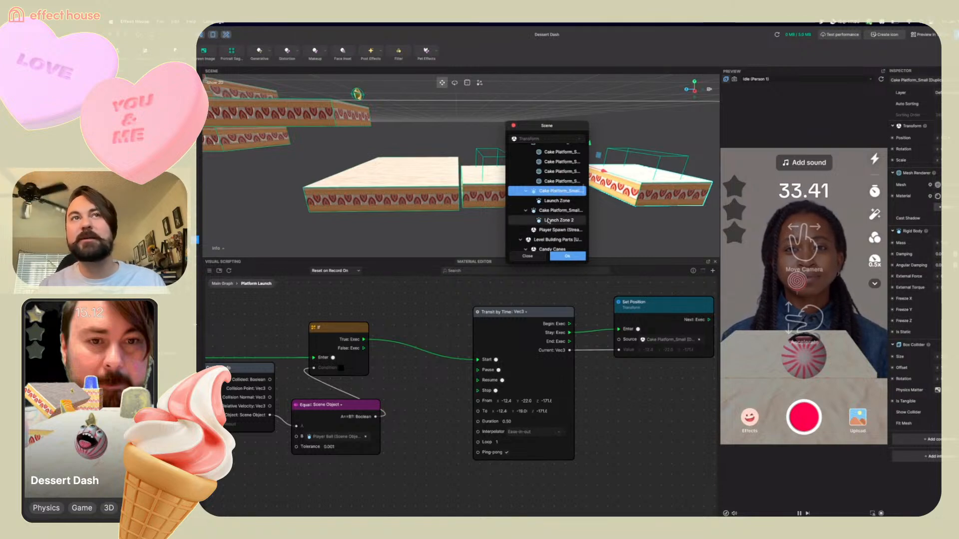
{"action": "left_click", "coordinate": [554, 210]}
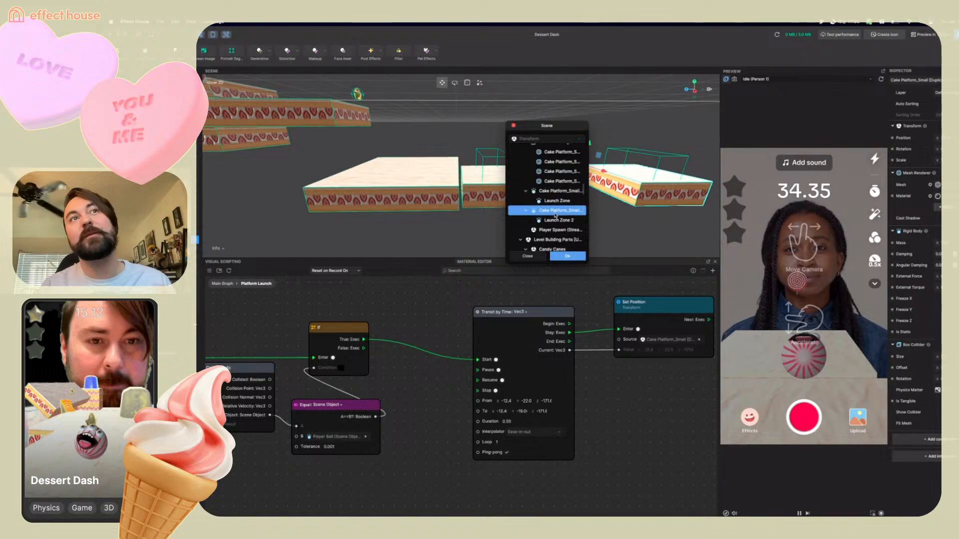
{"action": "left_click", "coordinate": [568, 256]}
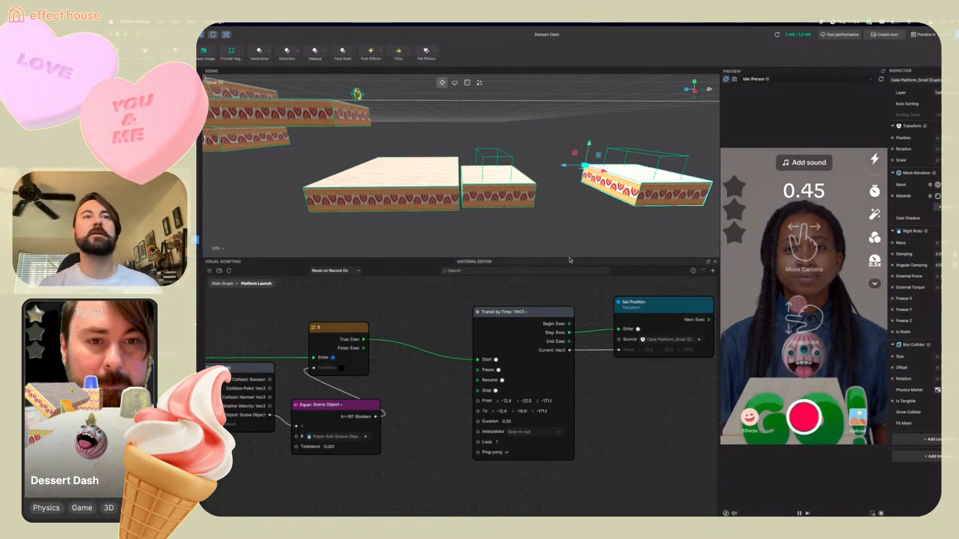
{"action": "left_click", "coordinate": [219, 285]}
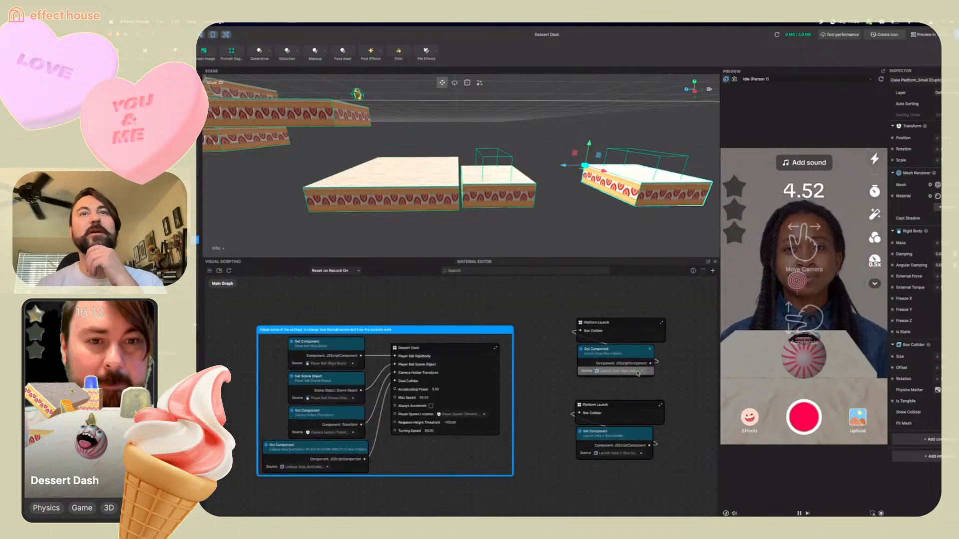
Play-test the level in the preview, restarting it, to check that the new platform launches
{"action": "left_click_drag", "start_coordinate": [803, 306], "coordinate": [804, 474]}
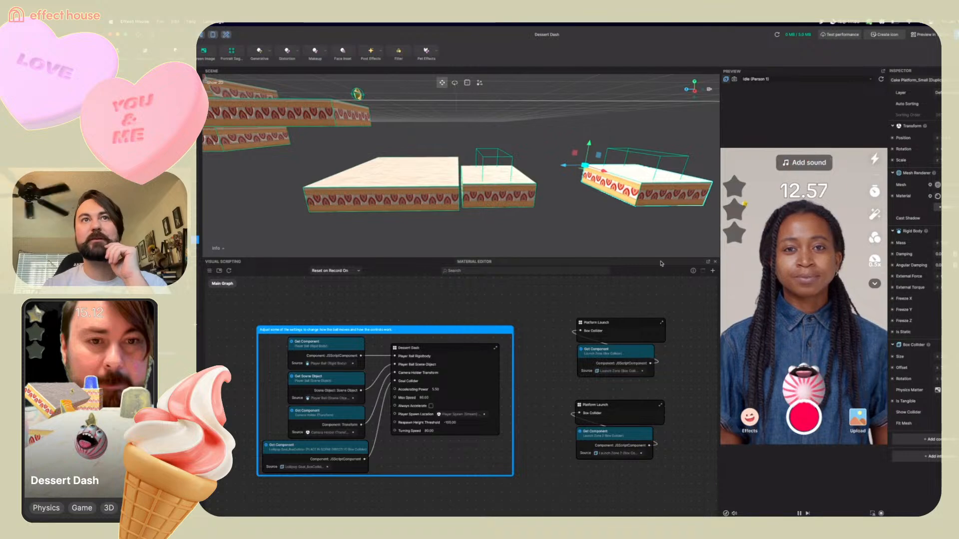
{"action": "mouse_move", "coordinate": [650, 218]}
{"action": "right_mouse_down"}
{"action": "mouse_move", "coordinate": [593, 197]}
{"action": "mouse_move", "coordinate": [567, 218]}
{"action": "mouse_move", "coordinate": [565, 203]}
{"action": "mouse_move", "coordinate": [660, 210]}
{"action": "right_mouse_up"}
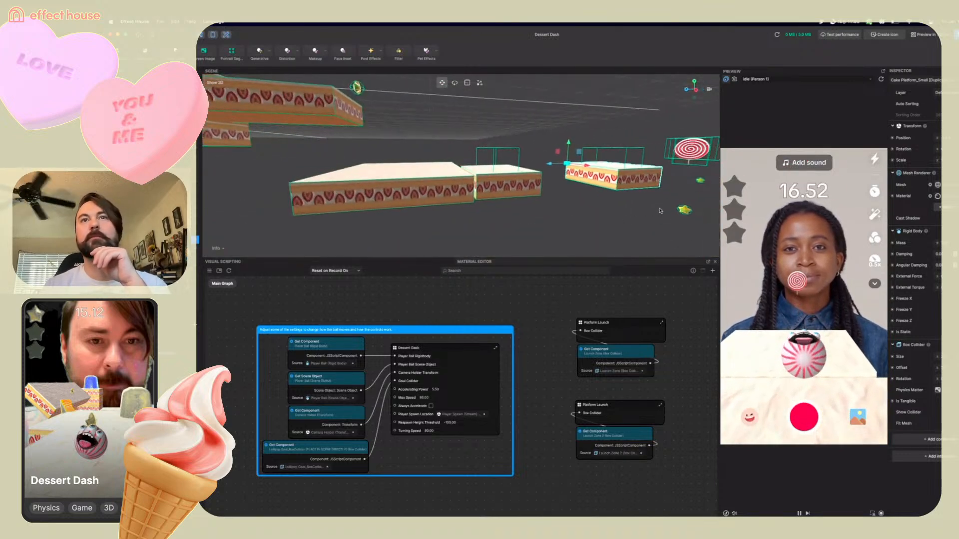
{"action": "scroll", "coordinate": [665, 231], "scroll_direction": "down", "scroll_amount": 5}
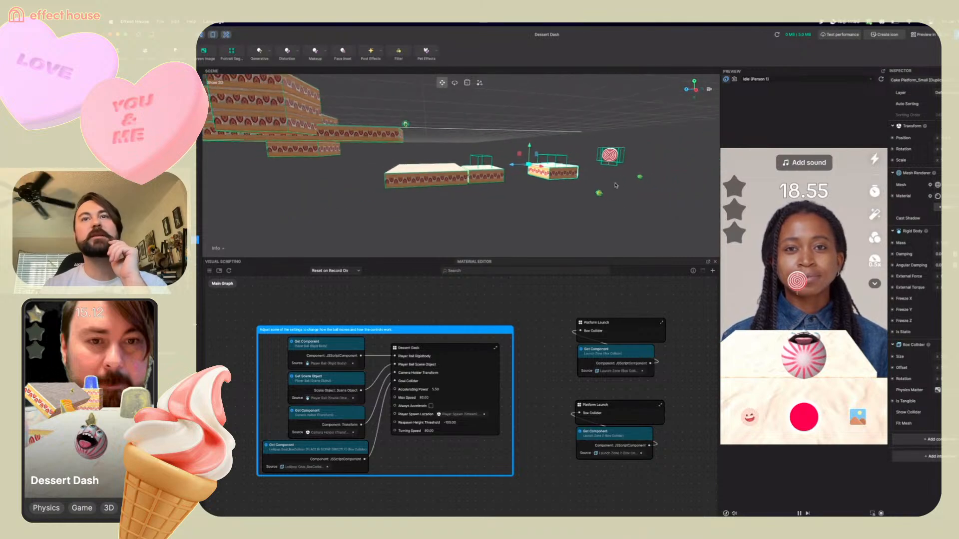
{"action": "right_click_drag", "start_coordinate": [616, 185], "coordinate": [711, 240]}
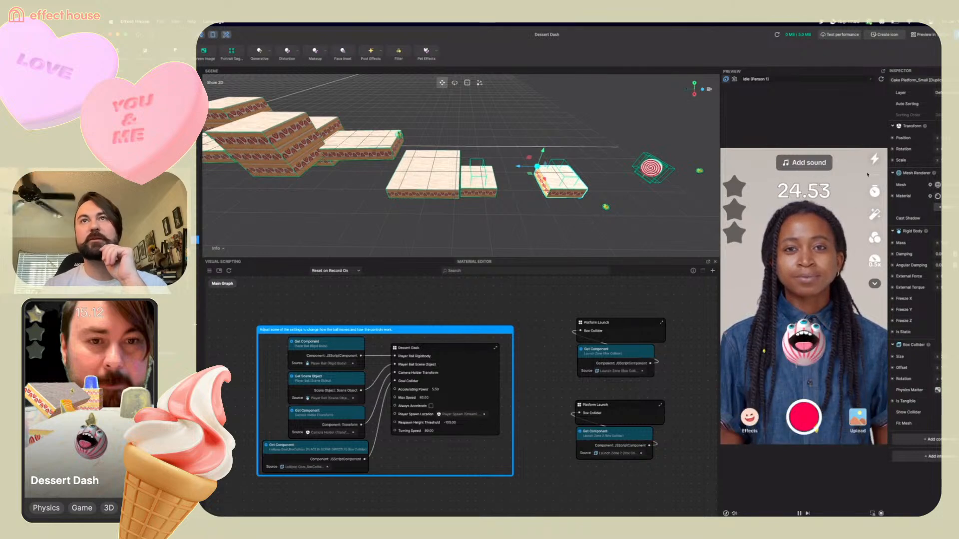
{"action": "left_click", "coordinate": [881, 80]}
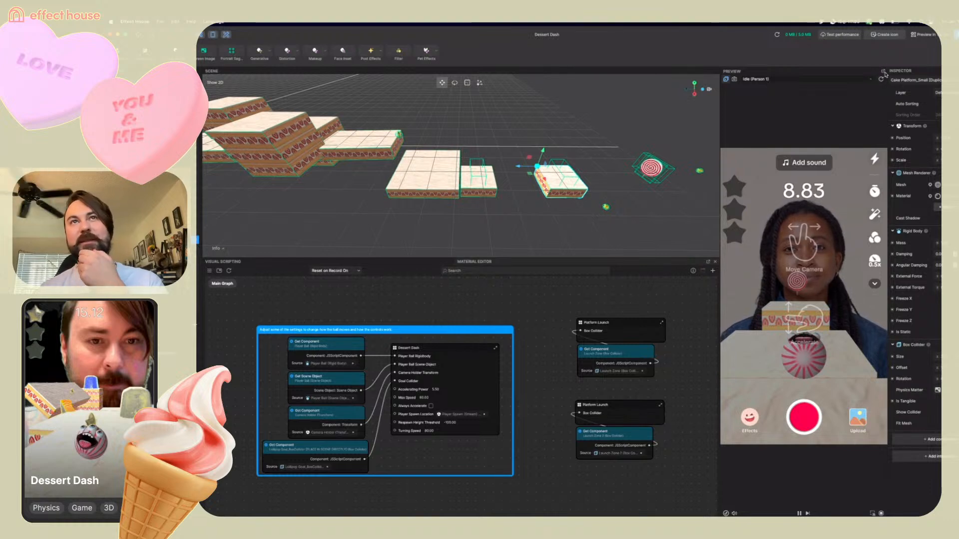
{"action": "left_click_drag", "start_coordinate": [791, 327], "coordinate": [782, 385]}
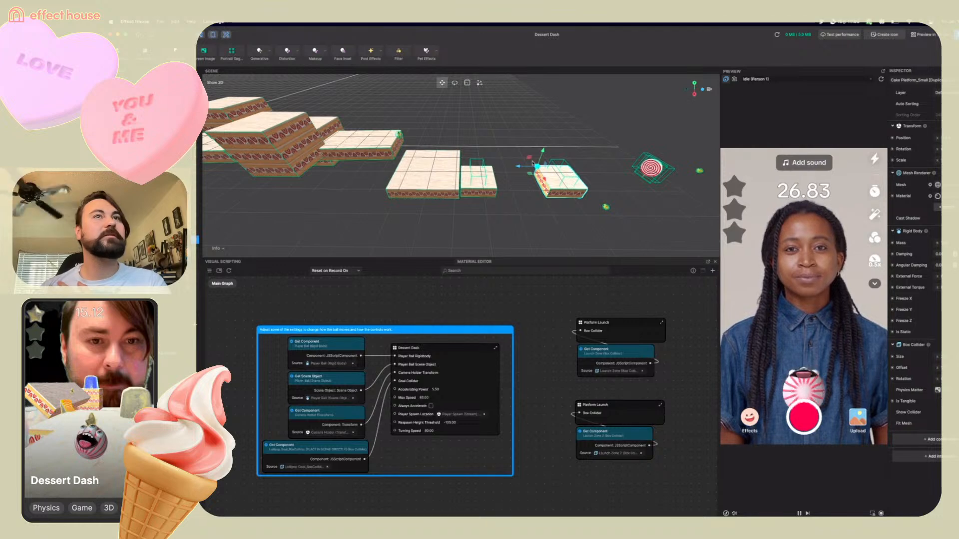
Nudge the duplicated small cake platform slightly further along the X axis
{"action": "left_click_drag", "start_coordinate": [531, 169], "coordinate": [541, 171]}
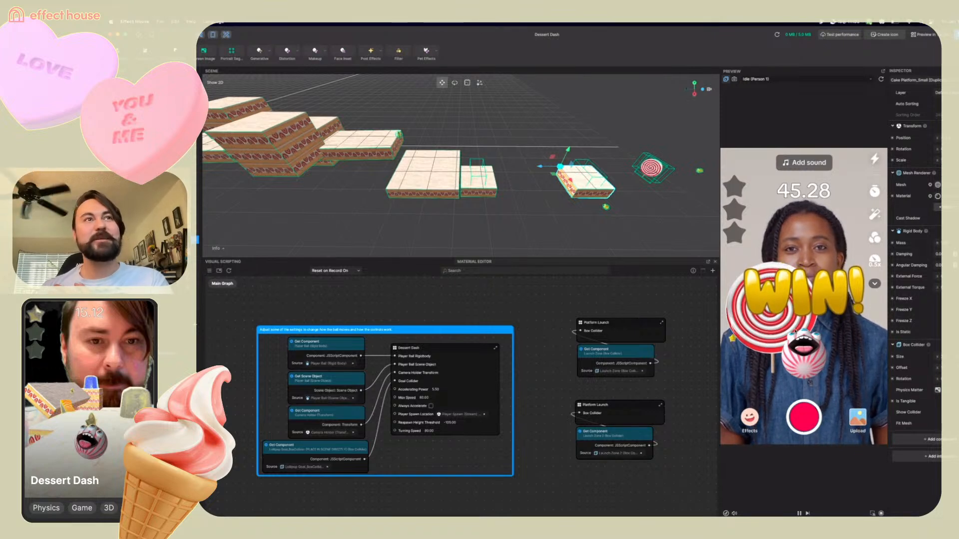
{"action": "scroll", "coordinate": [544, 194], "scroll_direction": "up", "scroll_amount": 10}
{"action": "scroll", "coordinate": [545, 193], "scroll_direction": "down", "scroll_amount": 8}
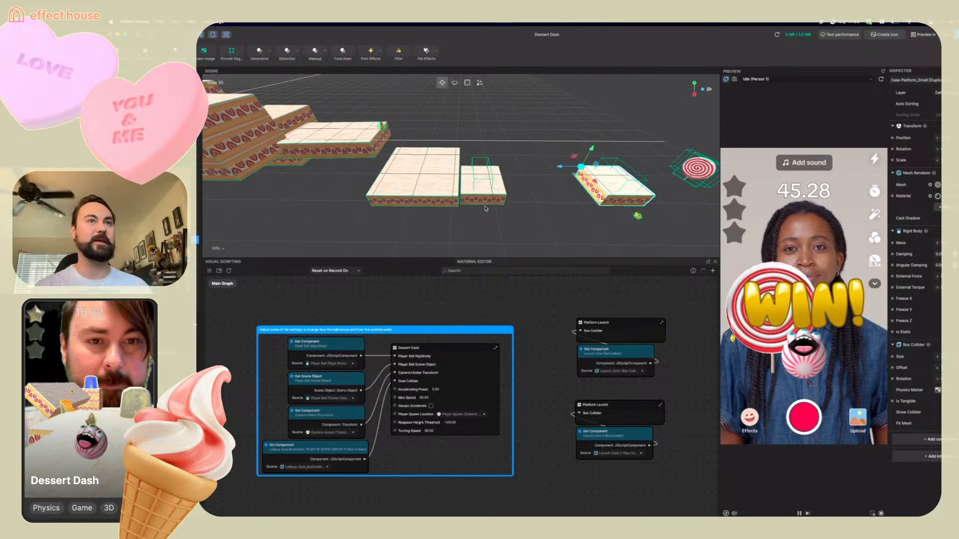
Restart the preview and play through the level to test the nudged small cake platform
{"action": "left_click", "coordinate": [881, 79]}
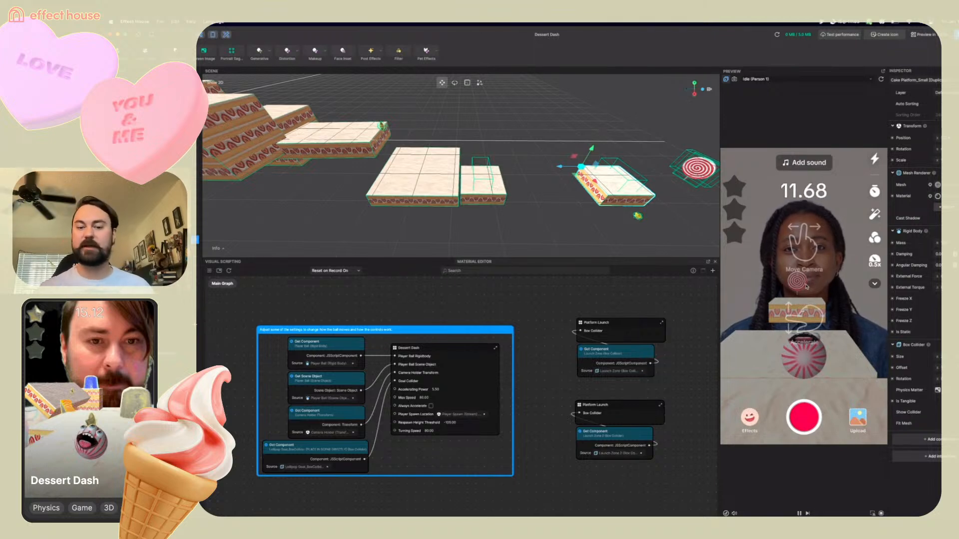
{"action": "left_click_drag", "start_coordinate": [804, 286], "coordinate": [819, 246]}
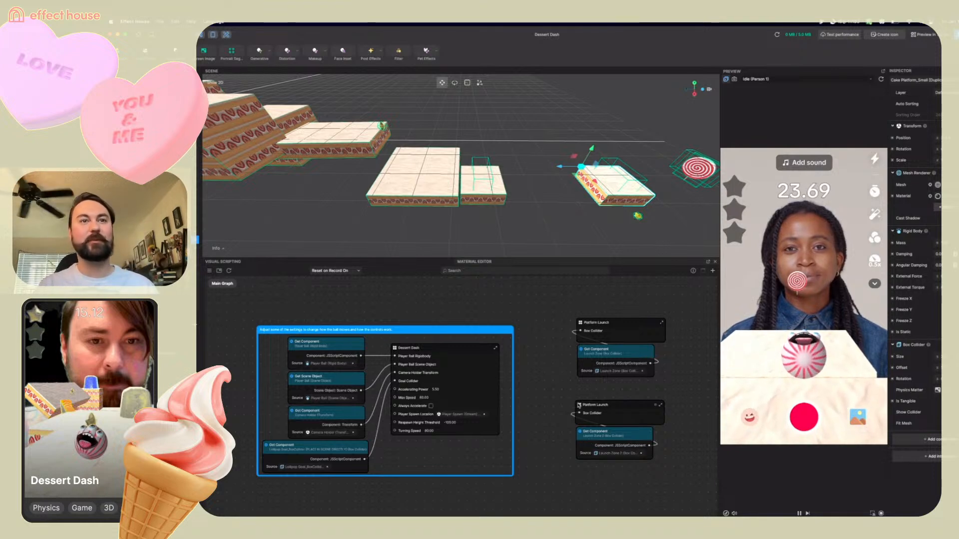
Open the second Platform Launch subgraph and adjust the Z values of the Transit by Time node's From and To positions
{"action": "double_click", "coordinate": [580, 406]}
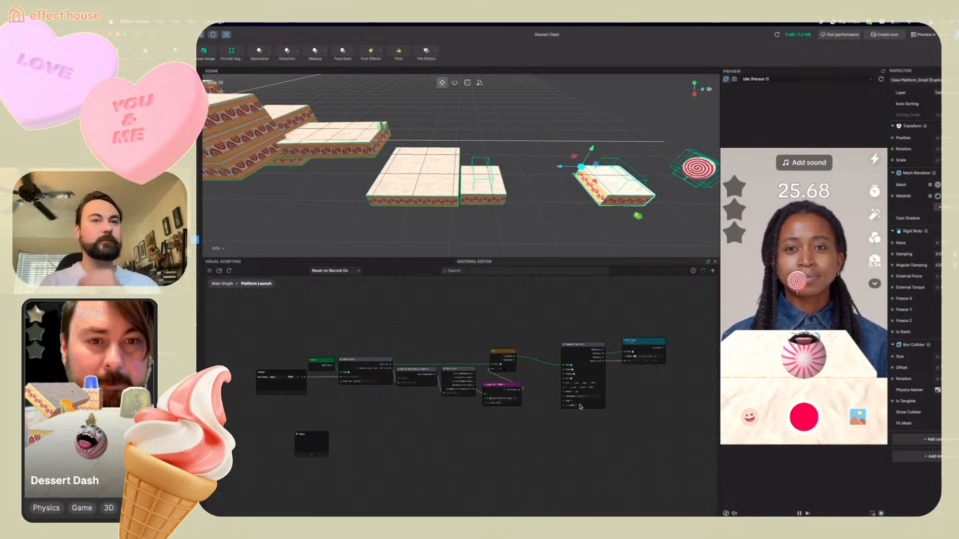
{"action": "scroll", "coordinate": [580, 406], "scroll_direction": "up", "scroll_amount": 5}
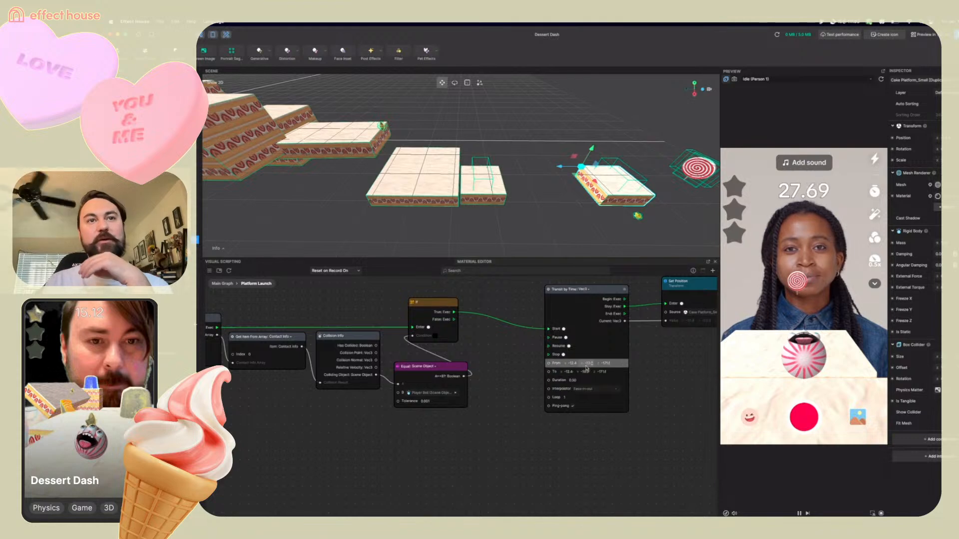
{"action": "scroll", "coordinate": [360, 288], "scroll_direction": "up", "scroll_amount": 1}
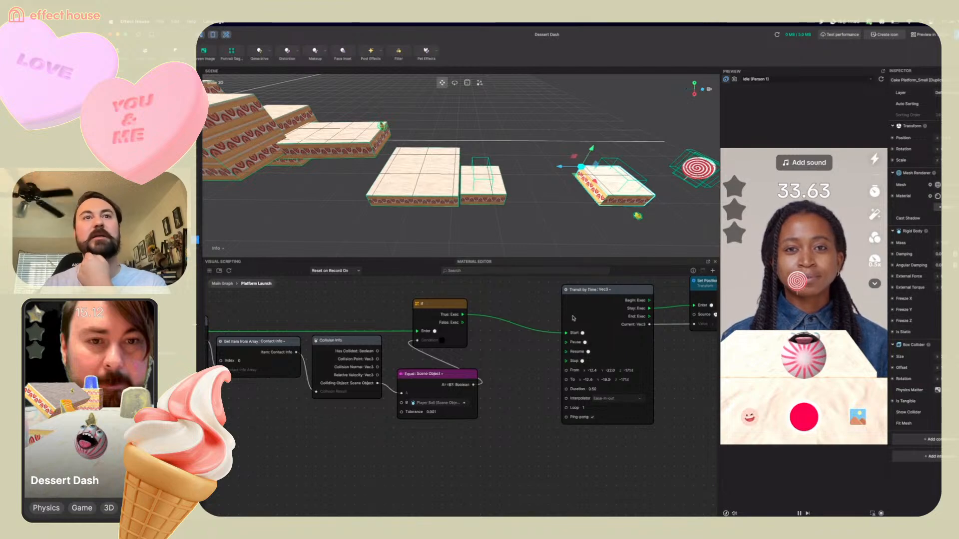
{"action": "left_click", "coordinate": [627, 371]}
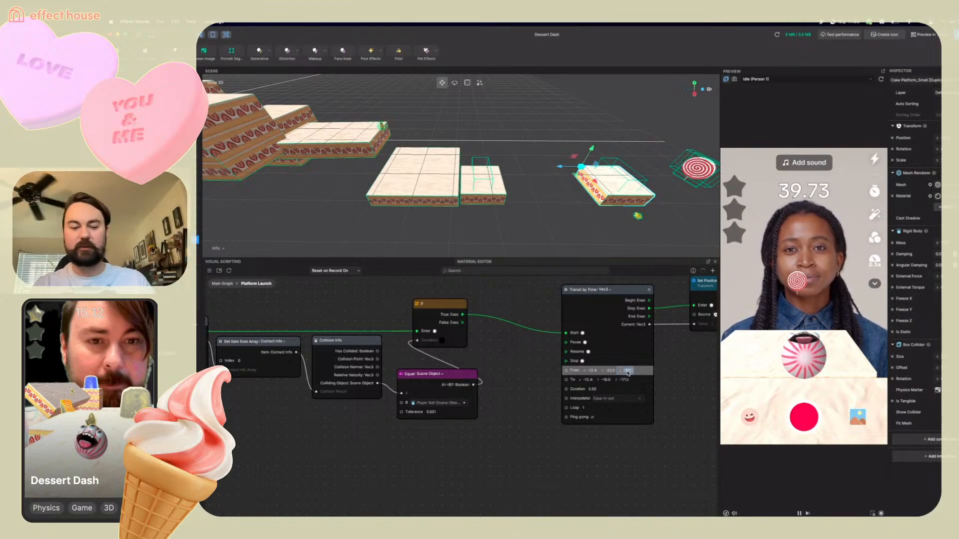
{"action": "left_click", "coordinate": [625, 380]}
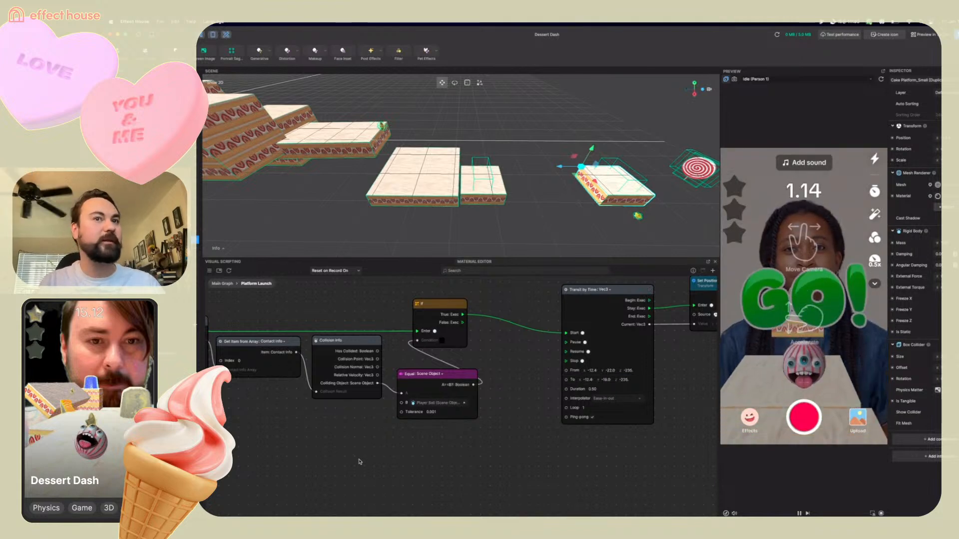
Review the edited subgraph and restart the preview to test the platform's updated launch
{"action": "scroll", "coordinate": [587, 445], "scroll_direction": "left", "scroll_amount": 5}
{"action": "scroll", "coordinate": [428, 404], "scroll_direction": "down", "scroll_amount": 3}
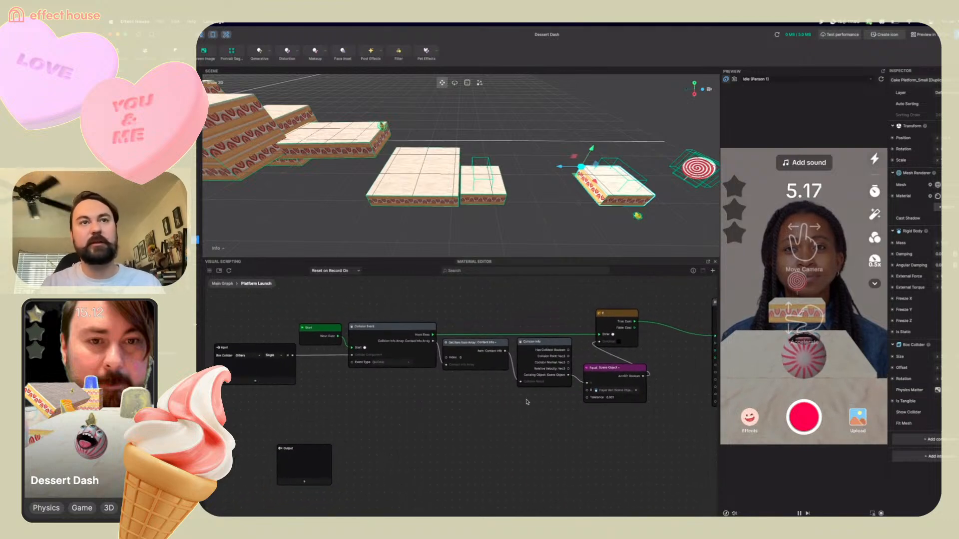
{"action": "scroll", "coordinate": [512, 455], "scroll_direction": "right", "scroll_amount": 5}
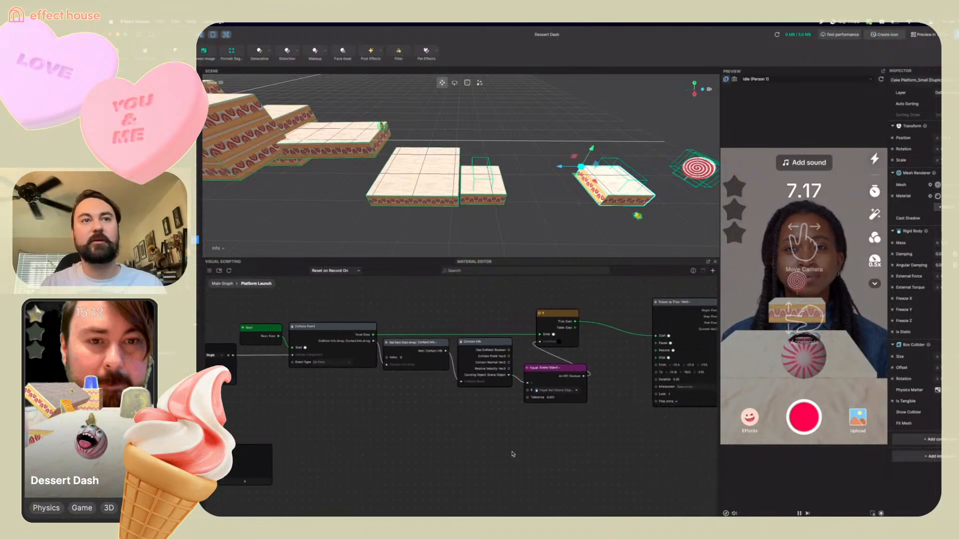
{"action": "scroll", "coordinate": [513, 455], "scroll_direction": "right", "scroll_amount": 5}
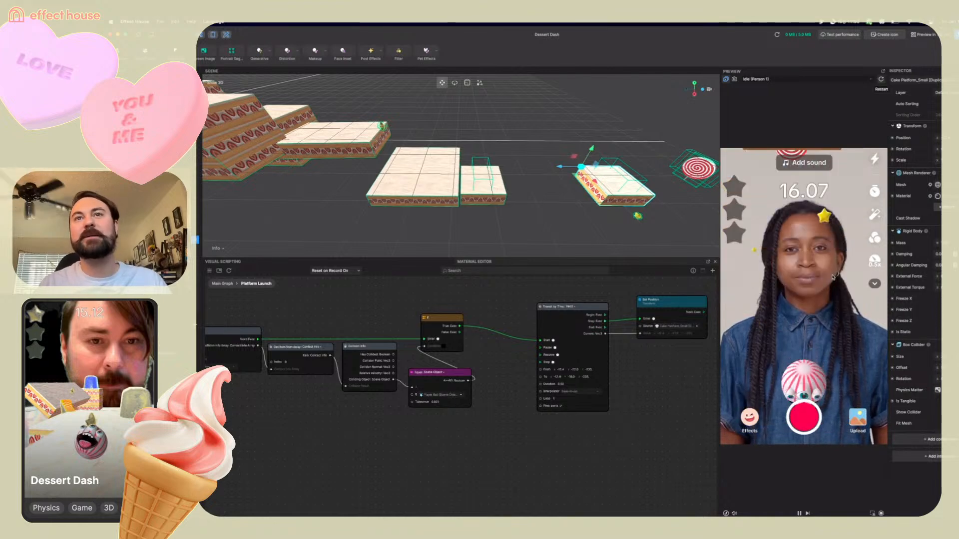
{"action": "left_click", "coordinate": [880, 79]}
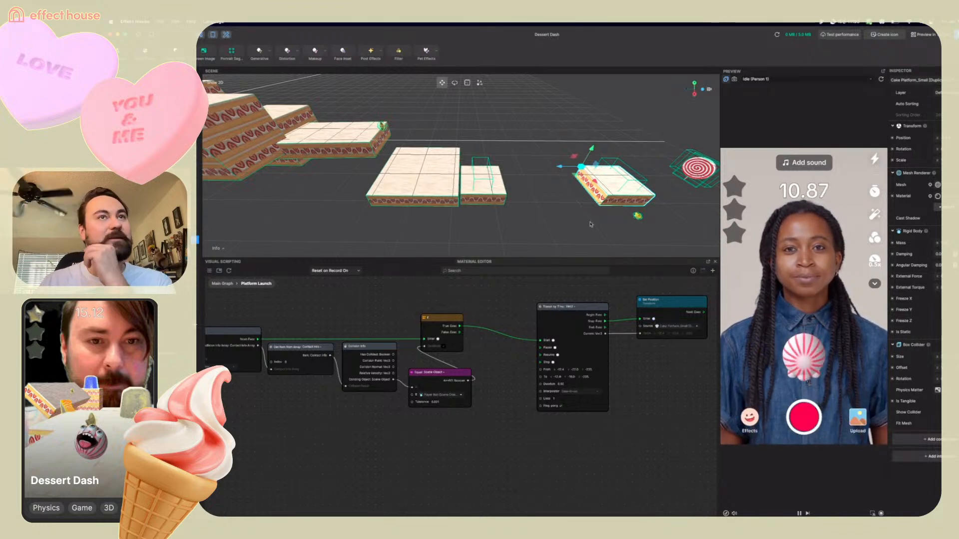
Select Star 2 and move it higher and further back above the platforms
{"action": "scroll", "coordinate": [591, 224], "scroll_direction": "down", "scroll_amount": 10}
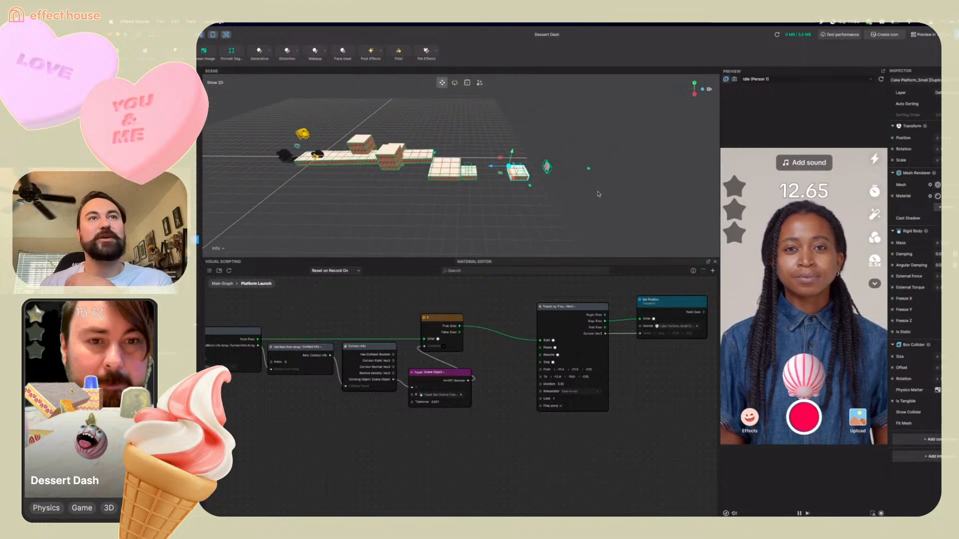
{"action": "middle_click_drag", "start_coordinate": [599, 194], "coordinate": [643, 208]}
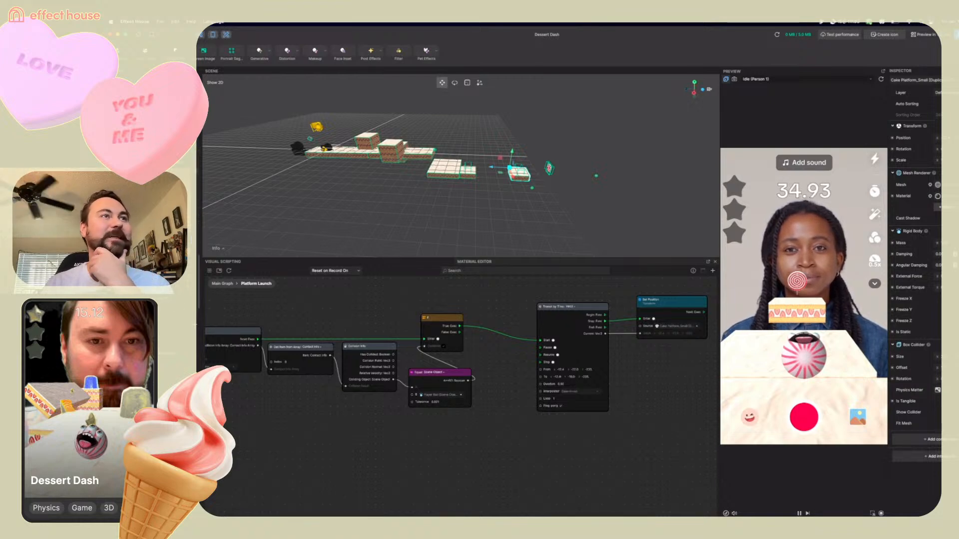
{"action": "left_click", "coordinate": [170, 171]}
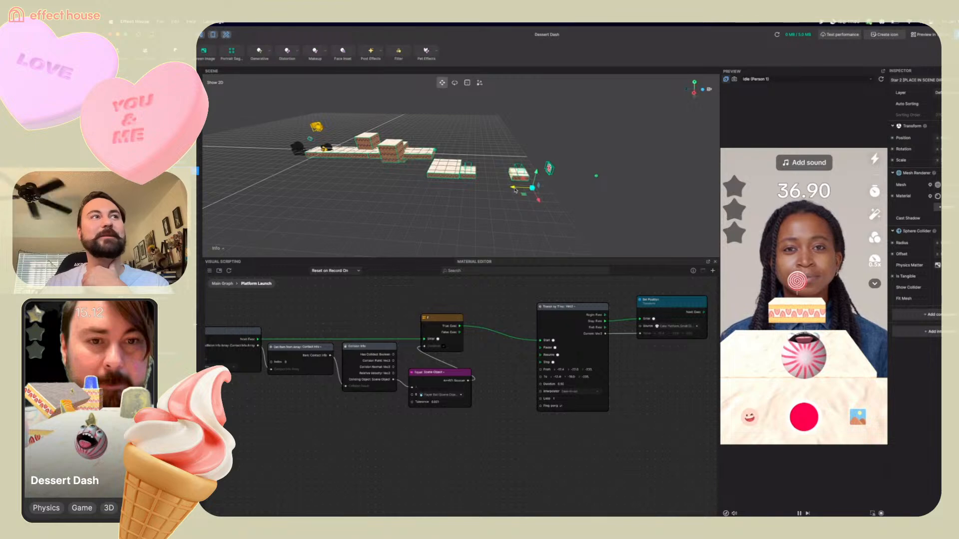
{"action": "left_click_drag", "start_coordinate": [515, 190], "coordinate": [494, 152]}
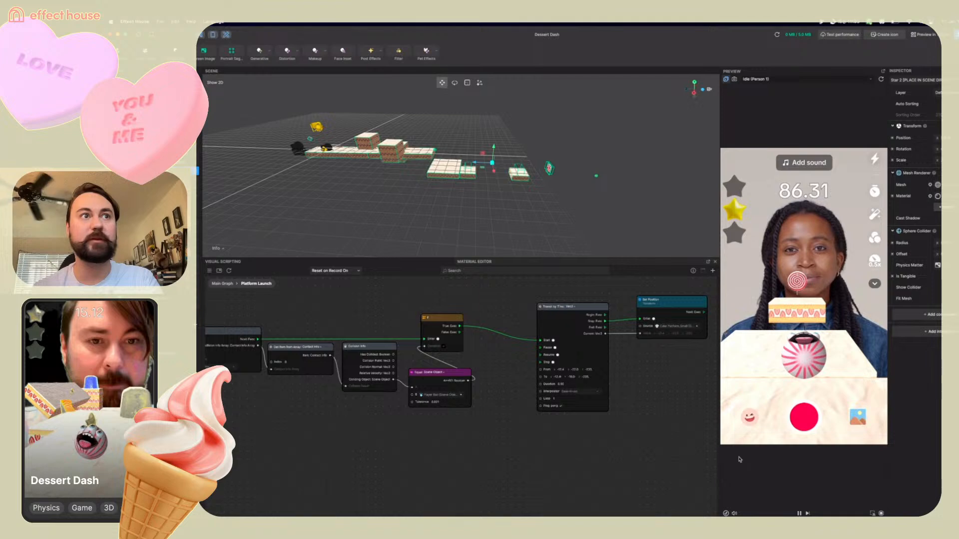
Select the duplicated CandyCane_Long in the hierarchy and locate it in the scene
{"action": "left_click_drag", "start_coordinate": [581, 307], "coordinate": [573, 293]}
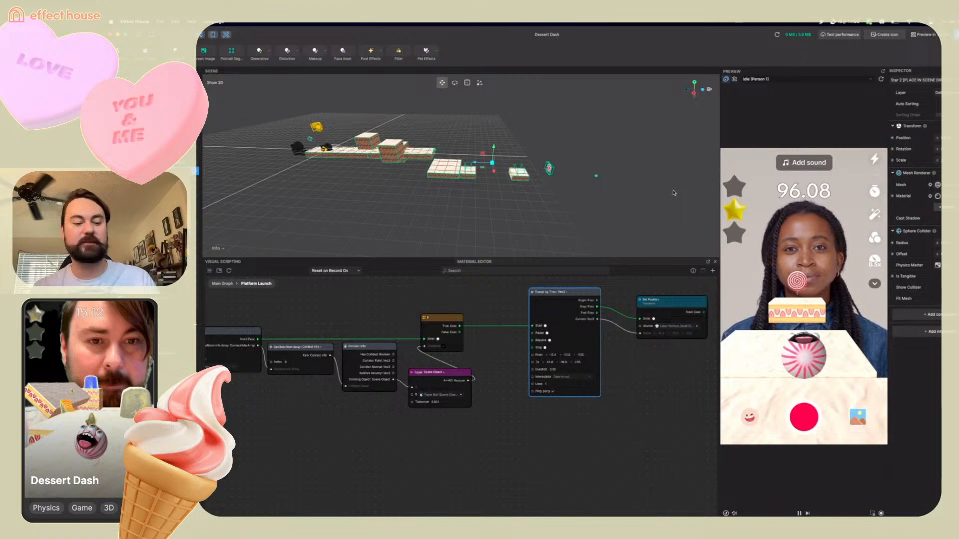
{"action": "right_click_drag", "start_coordinate": [673, 194], "coordinate": [648, 207]}
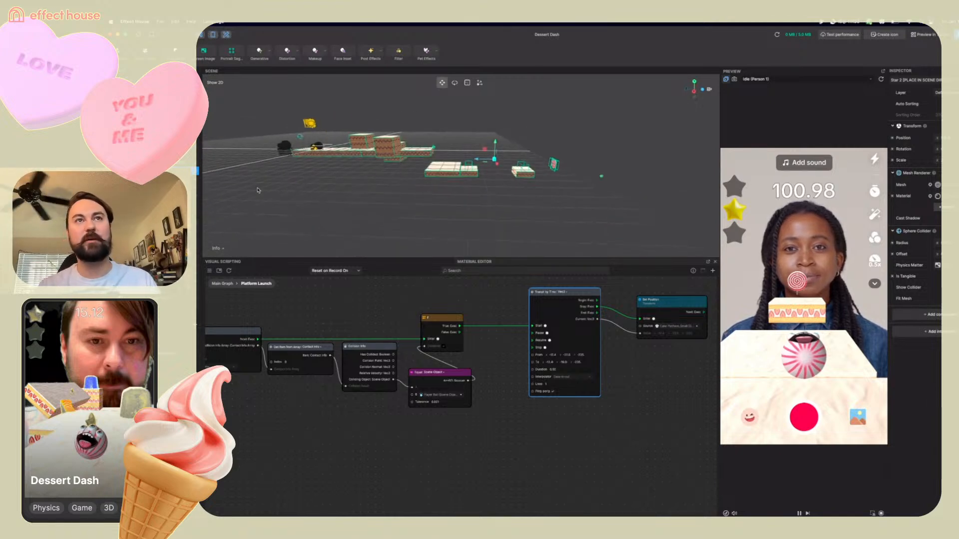
{"action": "left_click", "coordinate": [451, 170]}
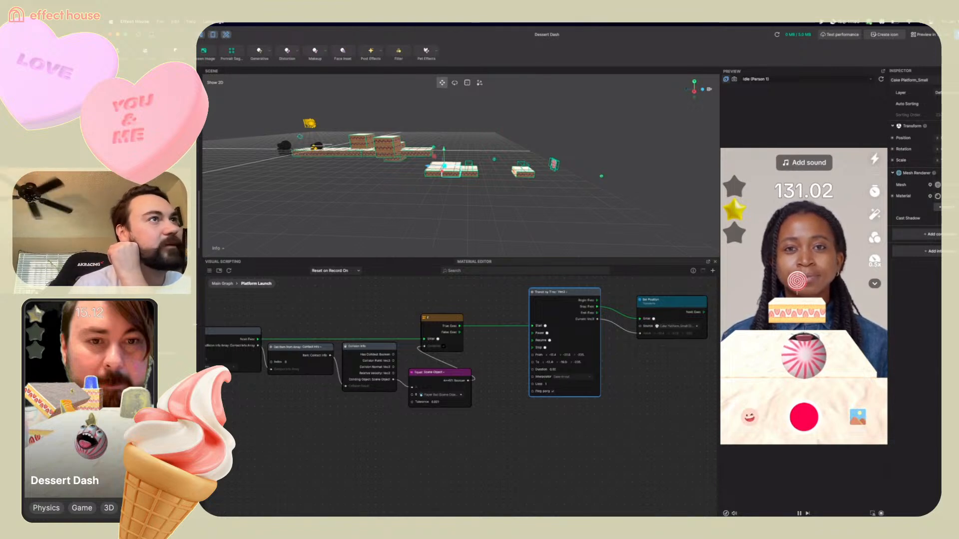
{"action": "left_click", "coordinate": [149, 137]}
{"action": "right_click", "coordinate": [150, 137]}
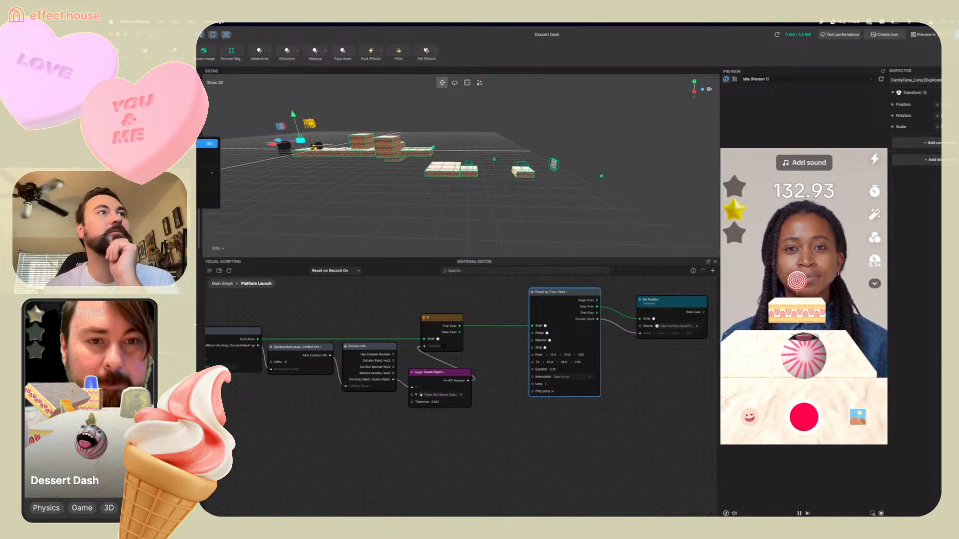
{"action": "left_click", "coordinate": [169, 143]}
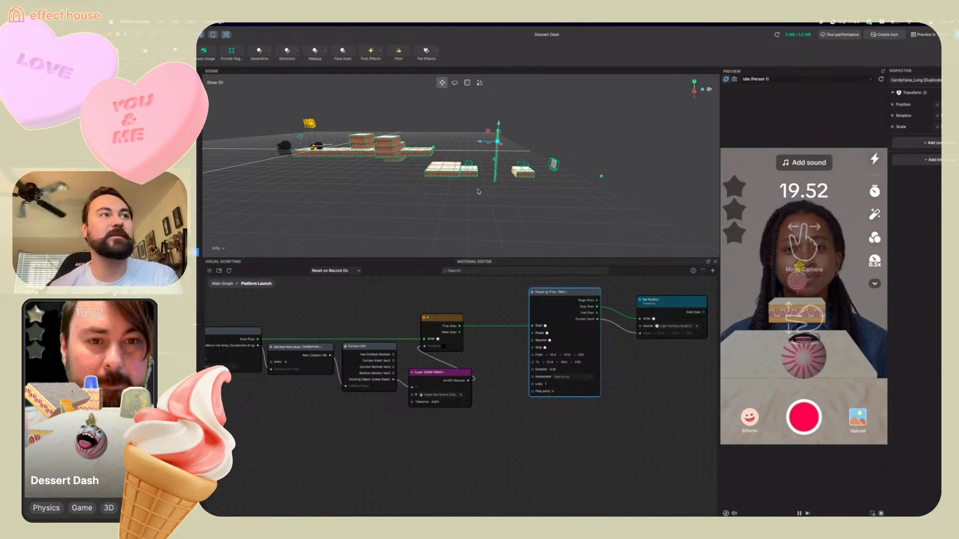
{"action": "right_click_drag", "start_coordinate": [478, 188], "coordinate": [543, 200]}
{"action": "left_click_drag", "start_coordinate": [451, 125], "coordinate": [511, 144]}
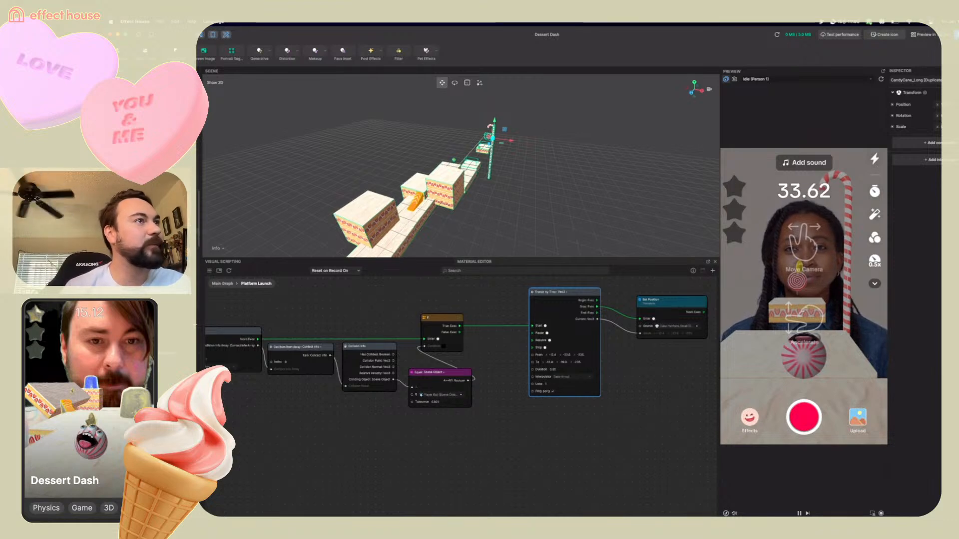
Duplicate the long cake platform, raise the copy above the track, and focus the view on it
{"action": "left_click", "coordinate": [196, 264]}
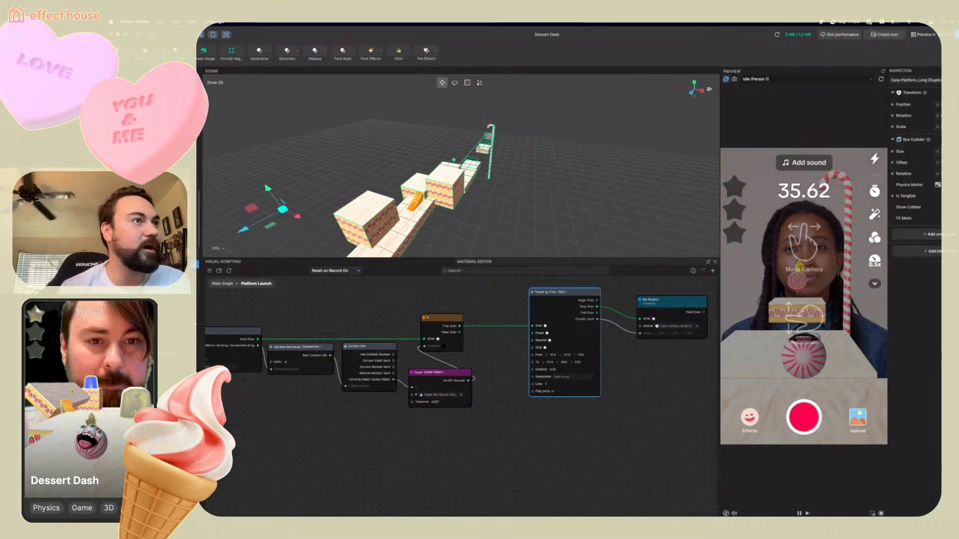
{"action": "right_click", "coordinate": [150, 264]}
{"action": "left_click", "coordinate": [175, 269]}
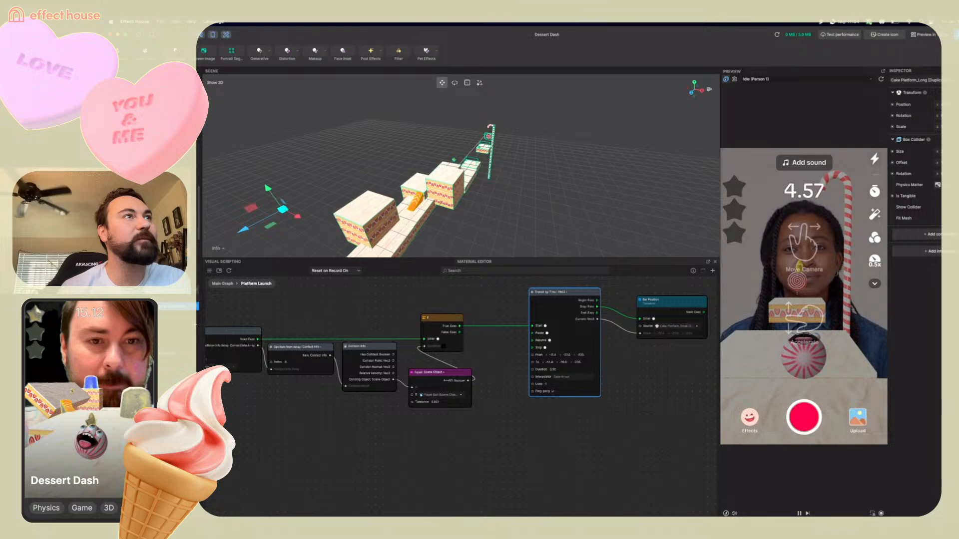
{"action": "left_click_drag", "start_coordinate": [303, 200], "coordinate": [327, 189]}
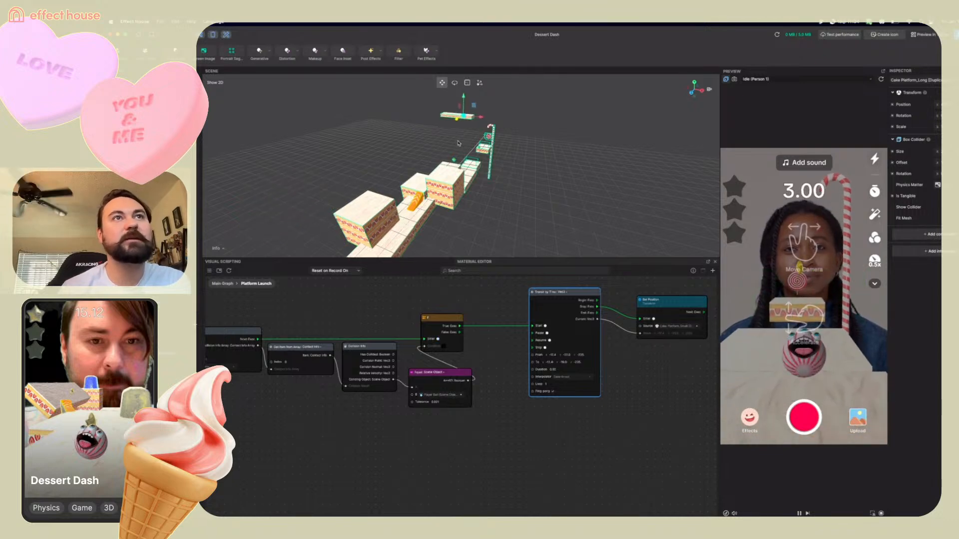
{"action": "key", "text": "f"}
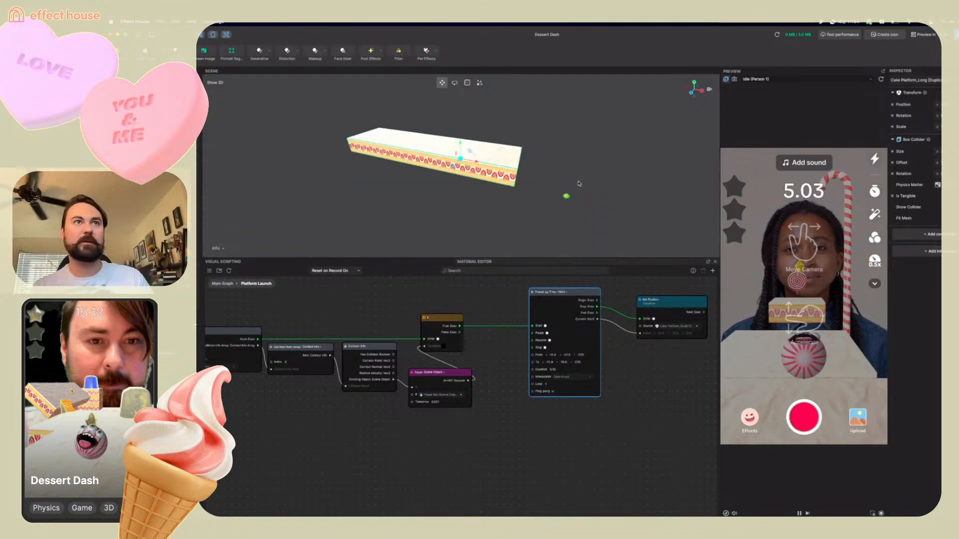
Navigate the scene to inspect the platforms and candy cane near the lollipop goal
{"action": "scroll", "coordinate": [638, 194], "scroll_direction": "up", "scroll_amount": 5}
{"action": "scroll", "coordinate": [619, 194], "scroll_direction": "down", "scroll_amount": 8}
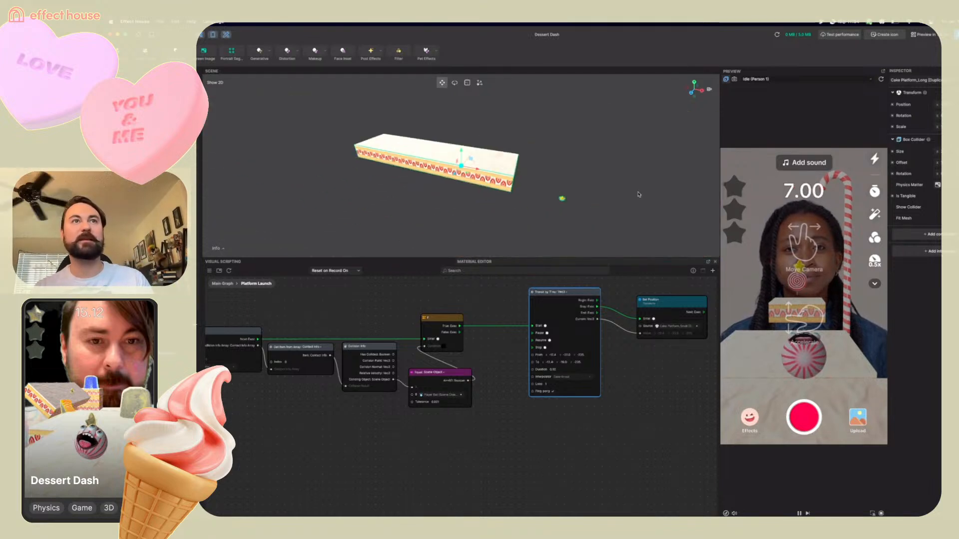
{"action": "left_click_drag", "start_coordinate": [605, 194], "coordinate": [404, 198], "text": "alt"}
{"action": "scroll", "coordinate": [404, 198], "scroll_direction": "down", "scroll_amount": 4}
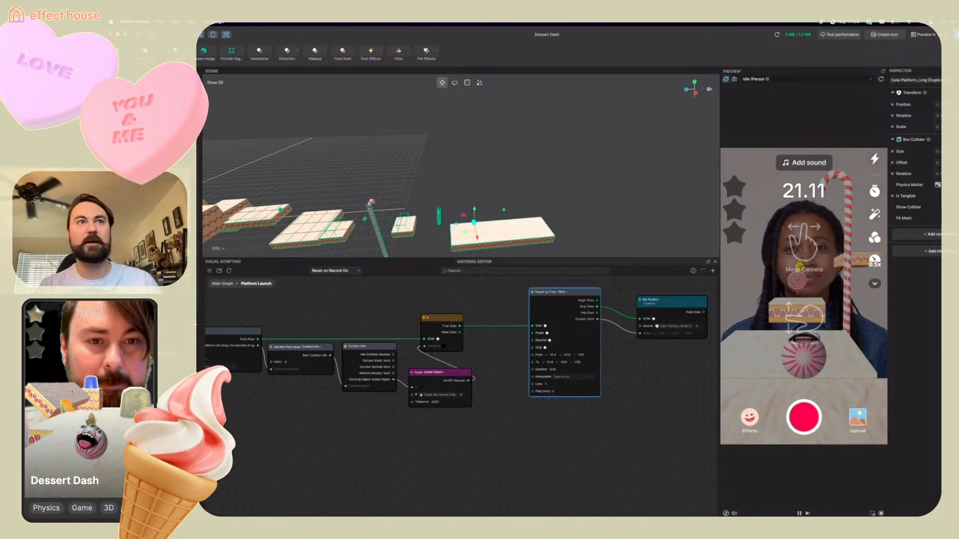
{"action": "scroll", "coordinate": [556, 217], "scroll_direction": "down", "scroll_amount": 3}
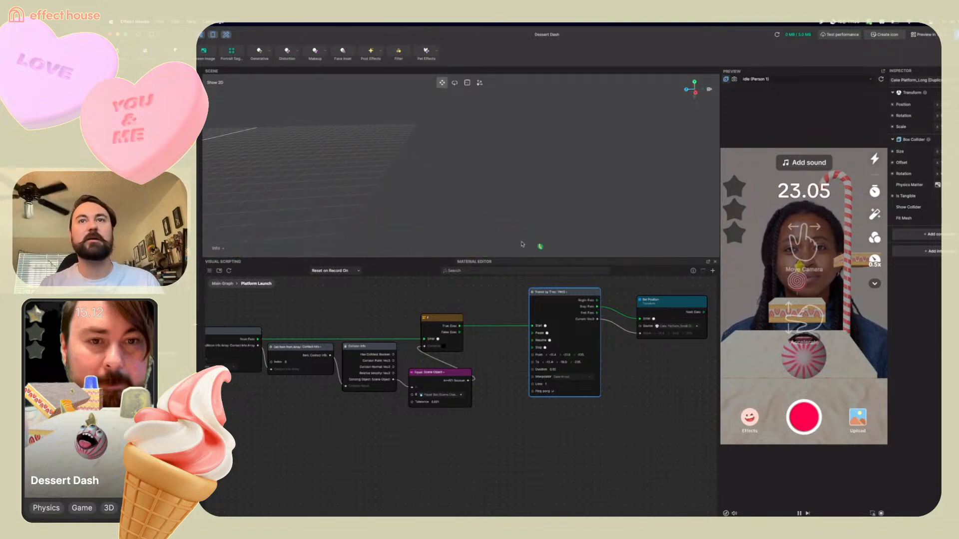
{"action": "right_click_drag", "start_coordinate": [508, 208], "coordinate": [619, 178]}
{"action": "left_click_drag", "start_coordinate": [618, 179], "coordinate": [555, 185]}
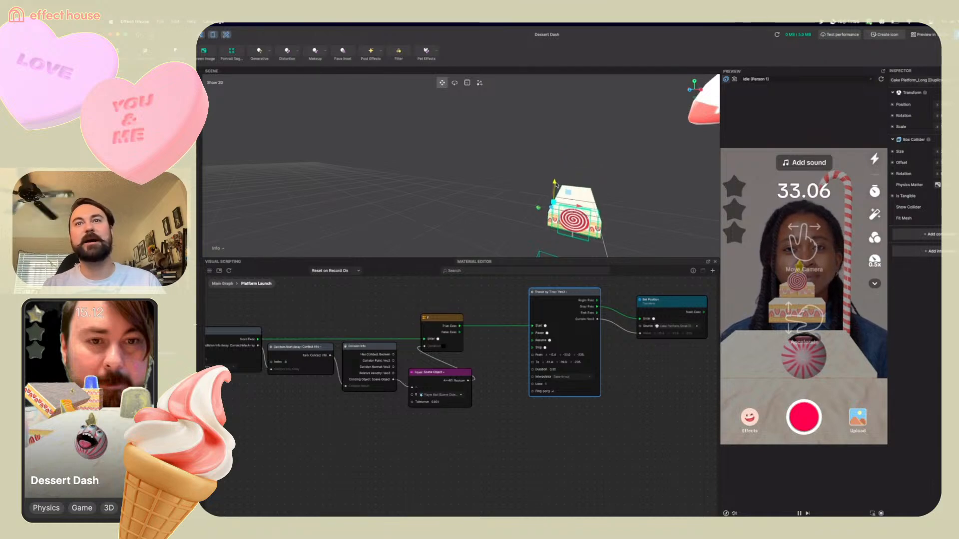
{"action": "right_click_drag", "start_coordinate": [638, 229], "coordinate": [612, 222]}
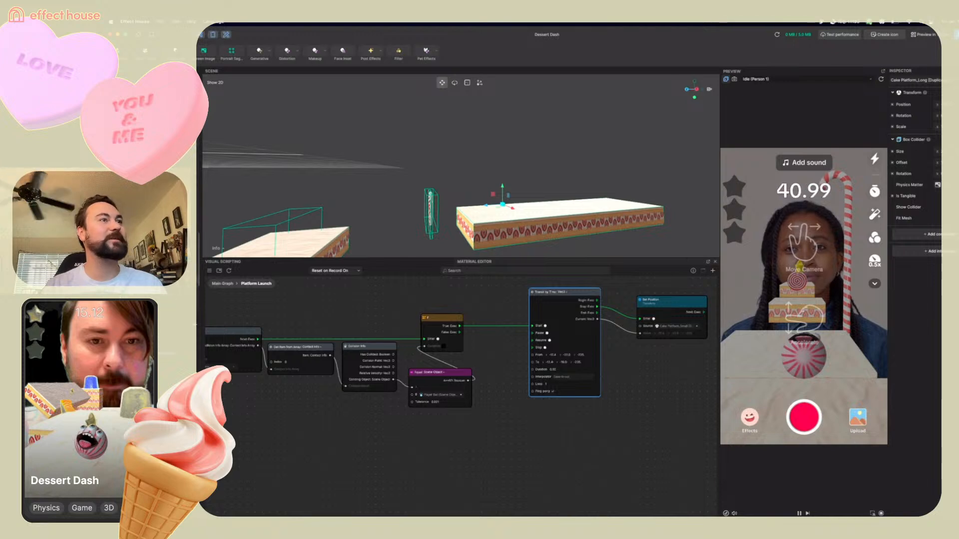
{"action": "left_click", "coordinate": [430, 215]}
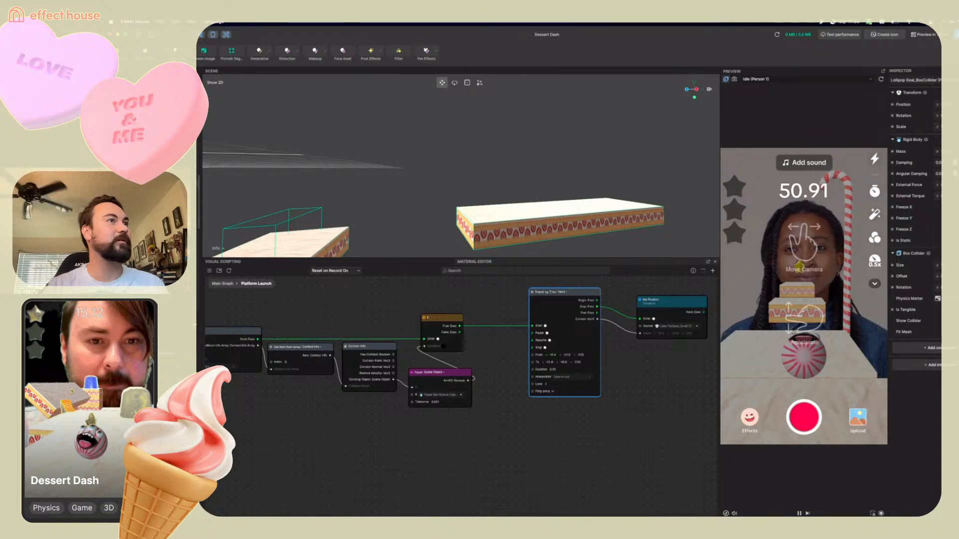
{"action": "left_click", "coordinate": [478, 208]}
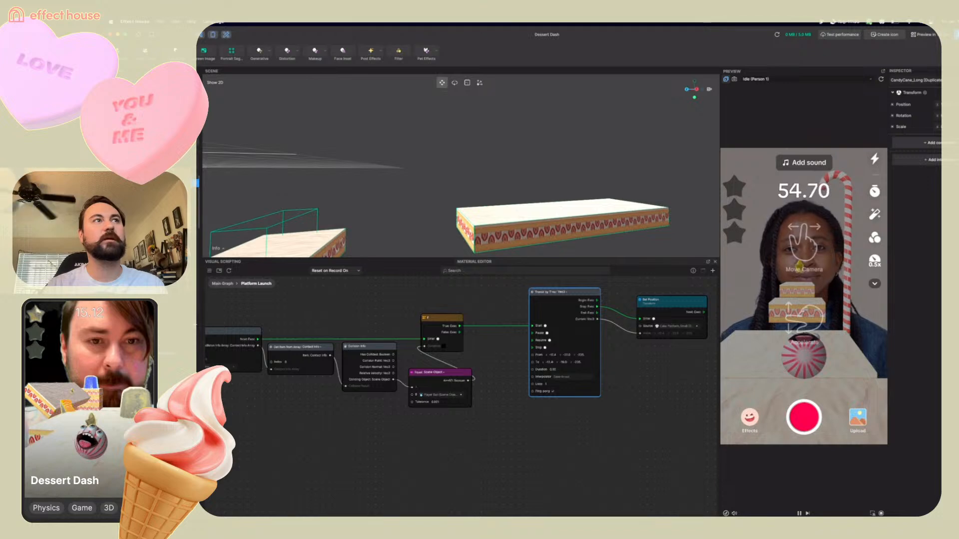
Duplicate the long cake platform again and drag the copy beside the original near the goal
{"action": "left_click", "coordinate": [170, 142]}
{"action": "right_click_drag", "start_coordinate": [428, 188], "coordinate": [612, 210]}
{"action": "left_click_drag", "start_coordinate": [604, 204], "coordinate": [612, 208]}
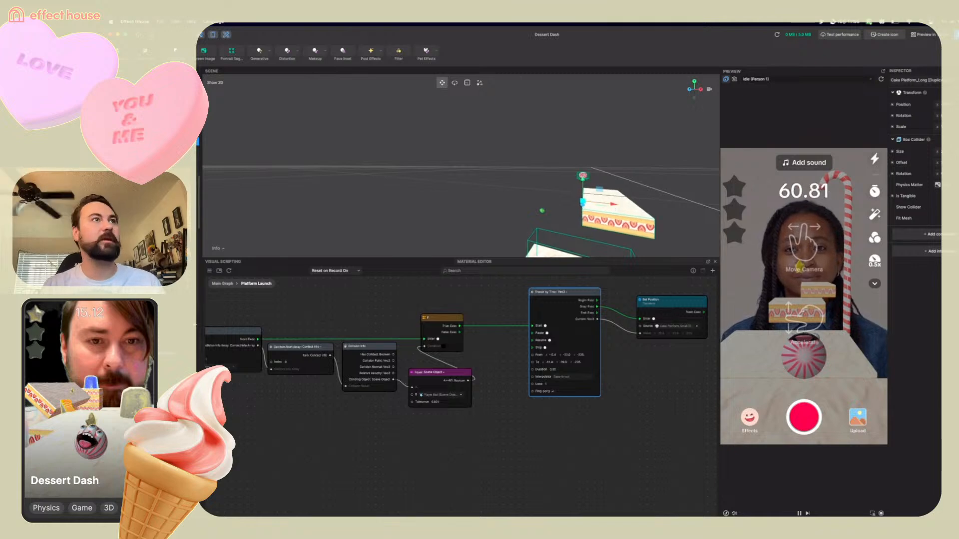
{"action": "right_click", "coordinate": [159, 141]}
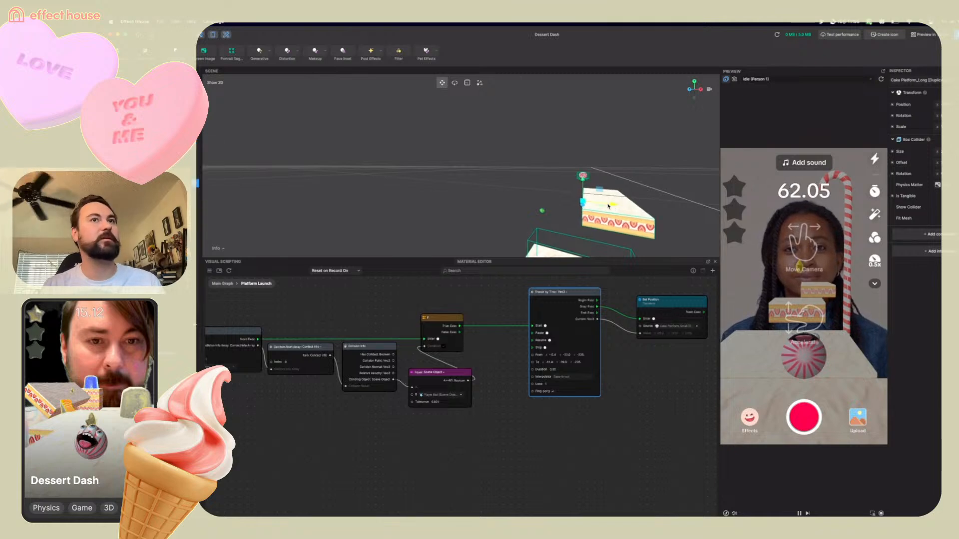
{"action": "left_click_drag", "start_coordinate": [613, 207], "coordinate": [564, 203]}
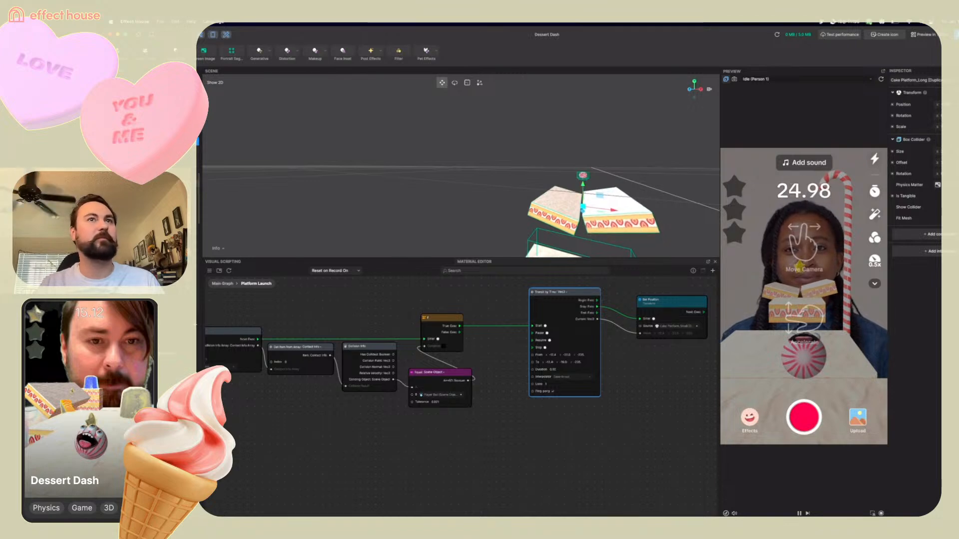
Inspect the joined long cake platforms near the candy cane from several angles, then return the visual scripting panel to the Main Graph
{"action": "left_click", "coordinate": [538, 189]}
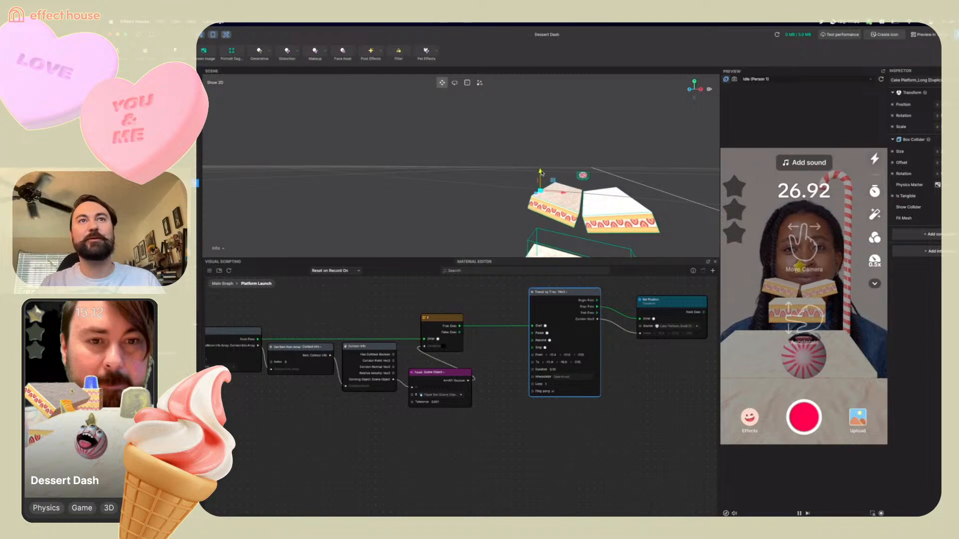
{"action": "right_click_drag", "start_coordinate": [652, 232], "coordinate": [662, 208]}
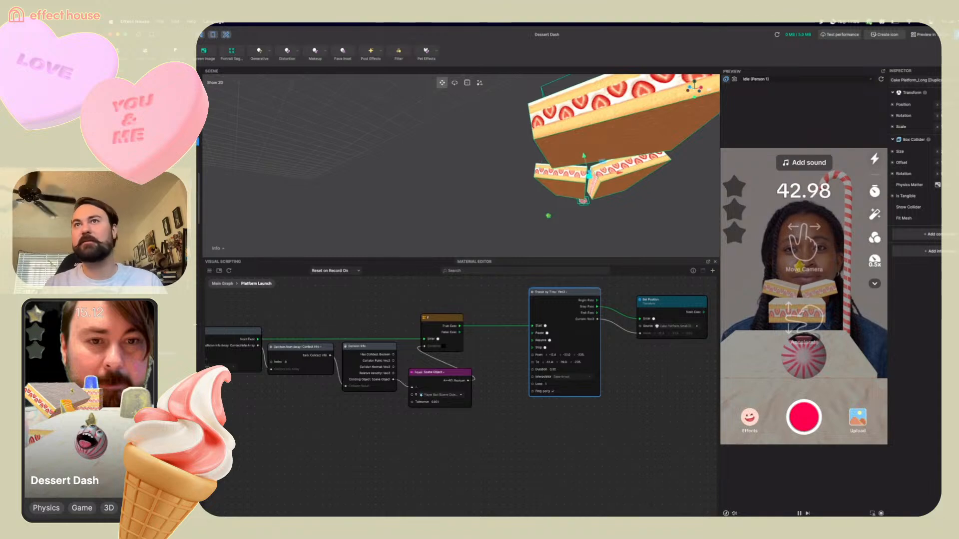
{"action": "left_click", "coordinate": [165, 183]}
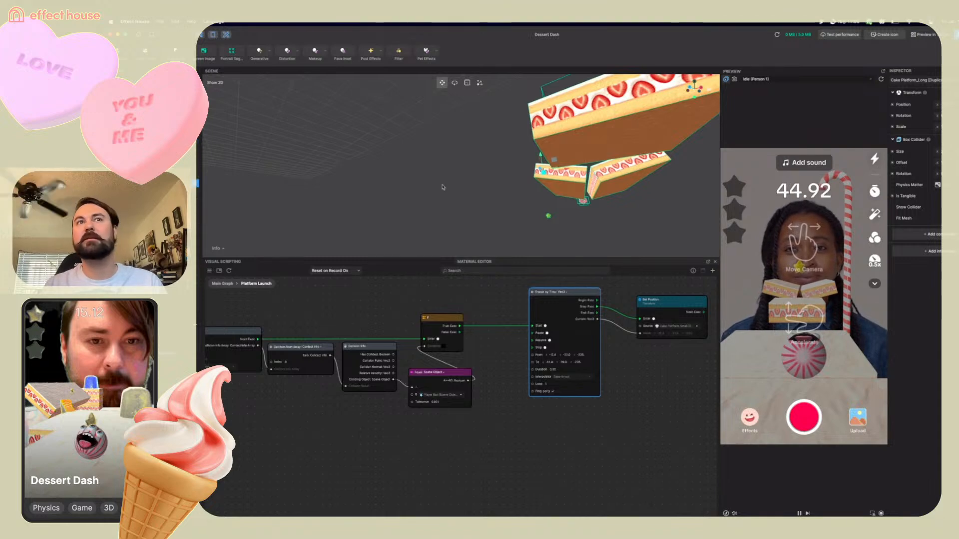
{"action": "right_click_drag", "start_coordinate": [601, 202], "coordinate": [627, 201]}
{"action": "scroll", "coordinate": [649, 199], "scroll_direction": "up", "scroll_amount": 5}
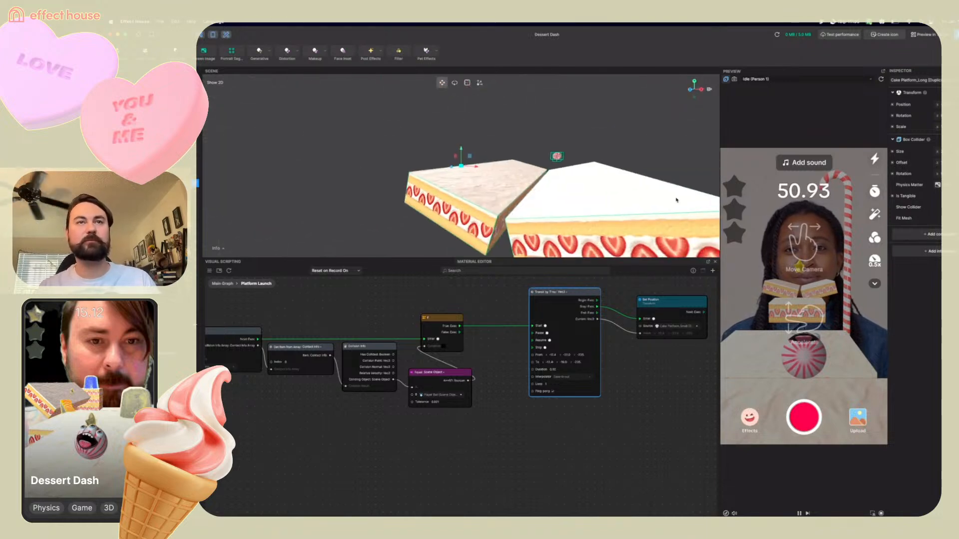
{"action": "mouse_move", "coordinate": [676, 200]}
{"action": "right_mouse_down"}
{"action": "mouse_move", "coordinate": [642, 194]}
{"action": "mouse_move", "coordinate": [672, 193]}
{"action": "mouse_move", "coordinate": [664, 189]}
{"action": "right_mouse_up"}
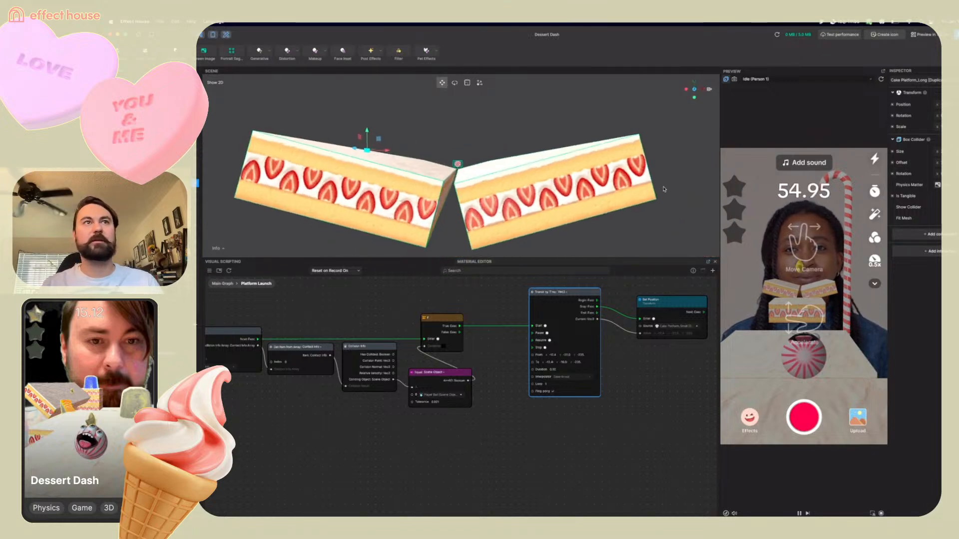
{"action": "scroll", "coordinate": [575, 163], "scroll_direction": "down", "scroll_amount": 10}
{"action": "mouse_move", "coordinate": [575, 164]}
{"action": "right_mouse_down"}
{"action": "mouse_move", "coordinate": [577, 150]}
{"action": "mouse_move", "coordinate": [577, 164]}
{"action": "right_mouse_up"}
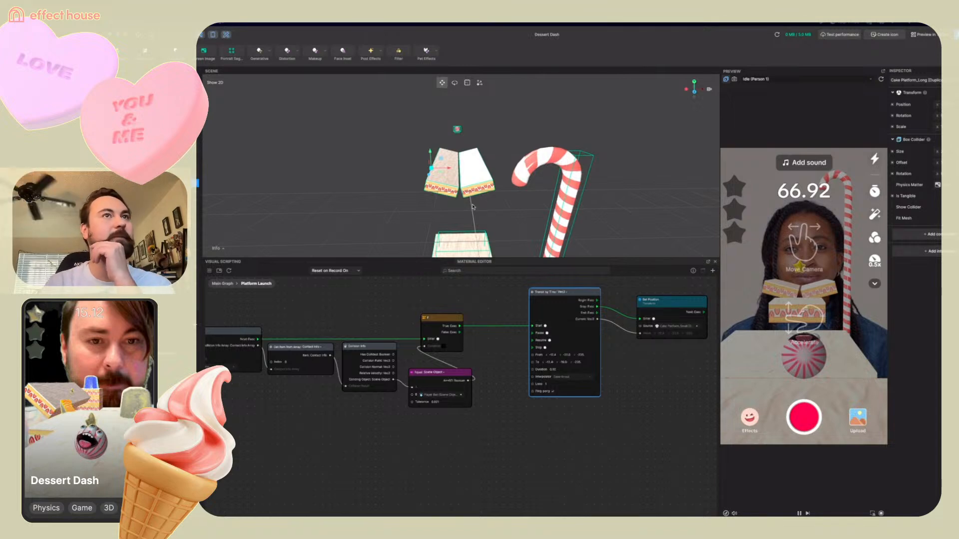
{"action": "right_click_drag", "start_coordinate": [640, 179], "coordinate": [554, 226]}
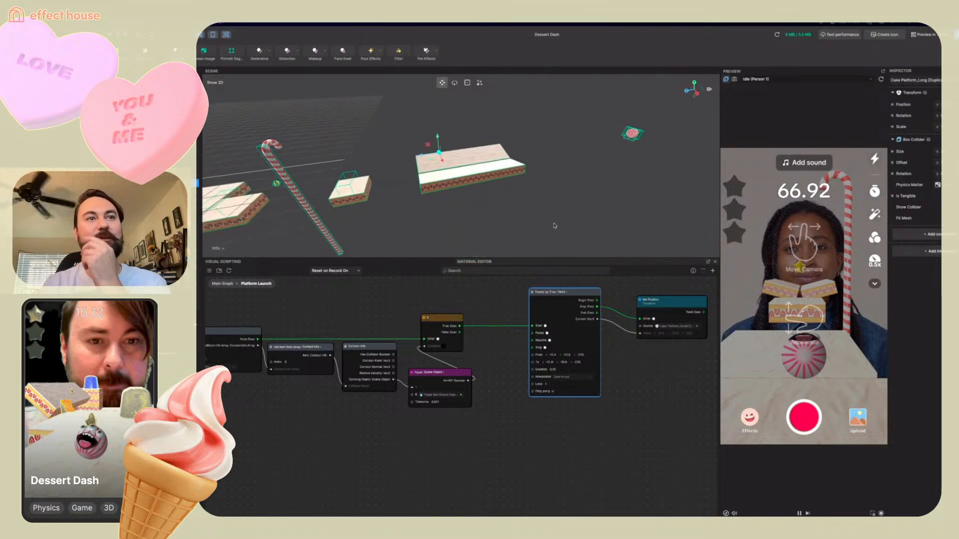
{"action": "left_click", "coordinate": [222, 284]}
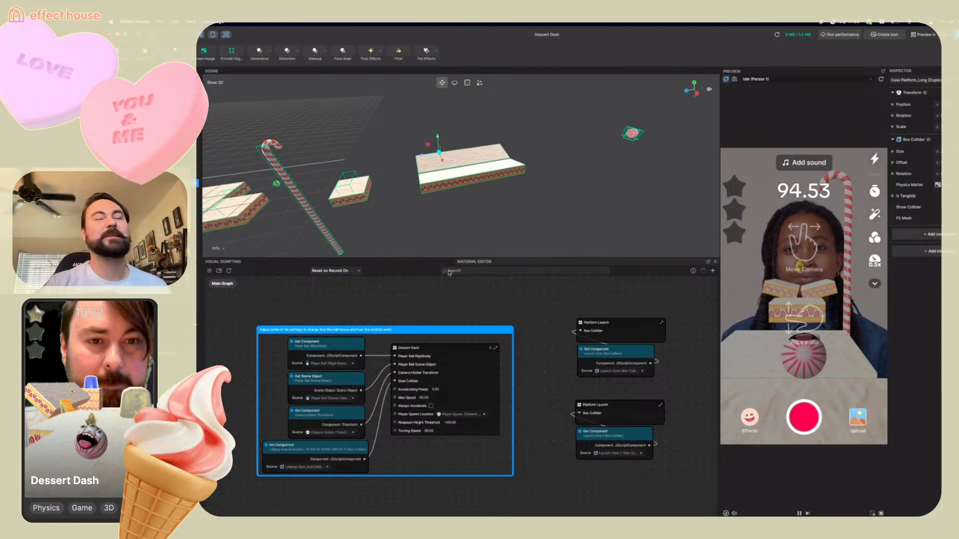
Duplicate the long cake platform and slide the copy alongside it to extend the track
{"action": "right_click_drag", "start_coordinate": [512, 185], "coordinate": [414, 202]}
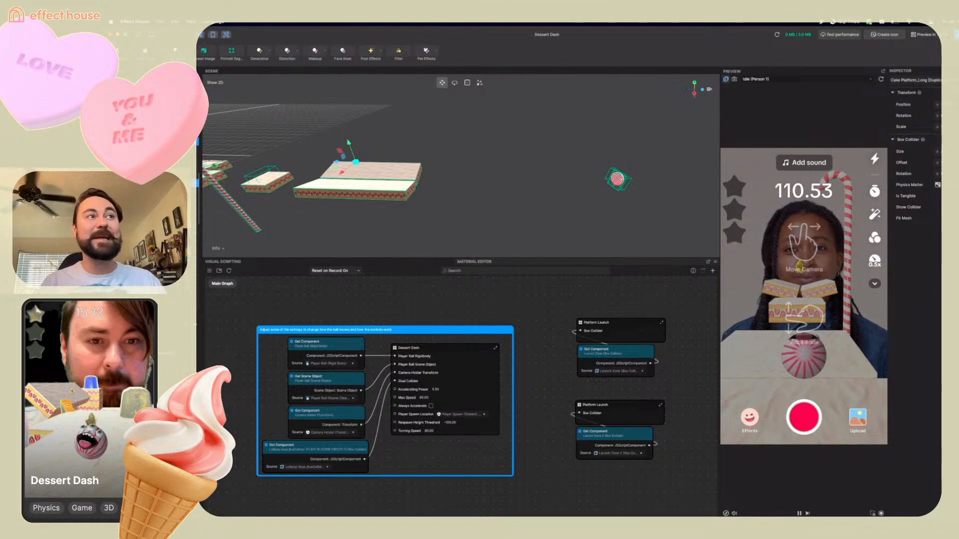
{"action": "right_click", "coordinate": [165, 141]}
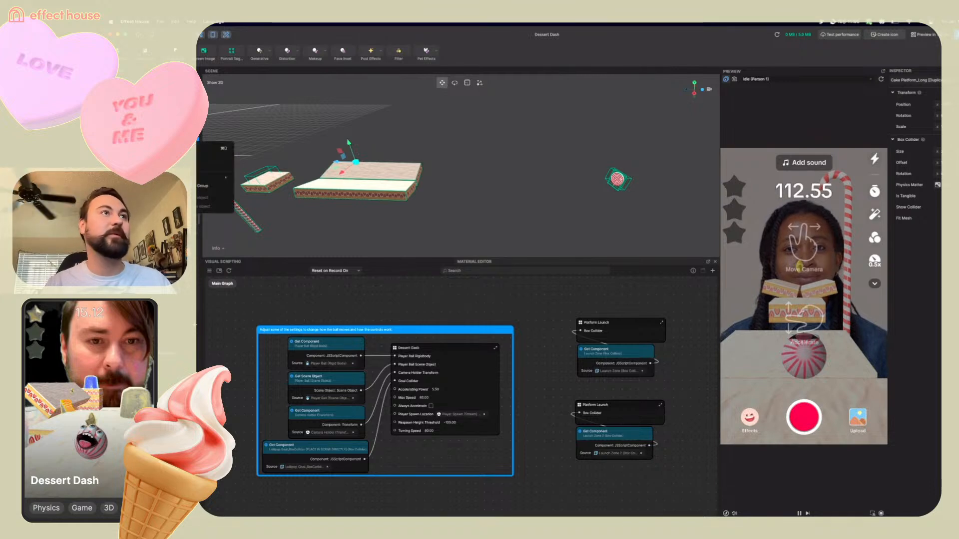
{"action": "left_click", "coordinate": [210, 148]}
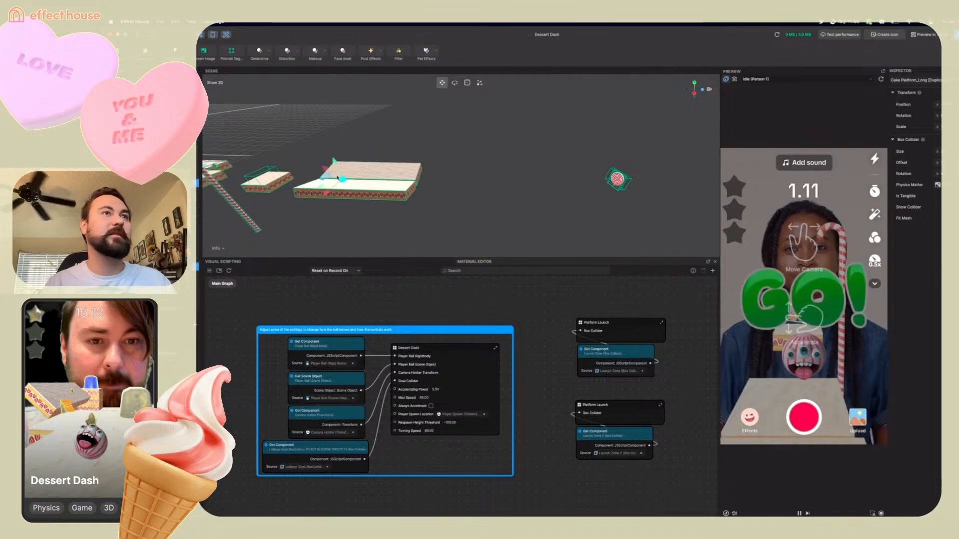
{"action": "left_click_drag", "start_coordinate": [310, 178], "coordinate": [422, 182]}
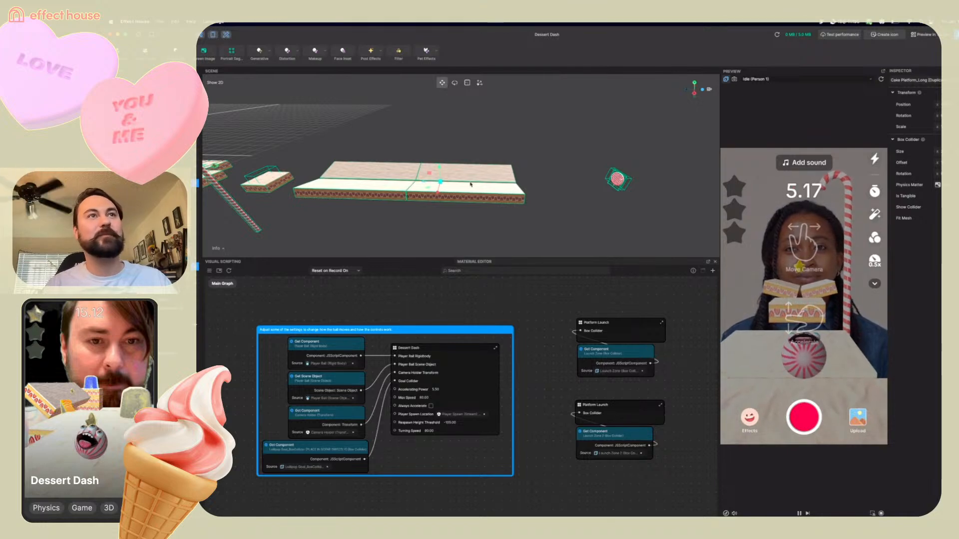
Rotate the copied long cake platform upward into a ramp and settle it against the track's end
{"action": "left_click", "coordinate": [455, 83]}
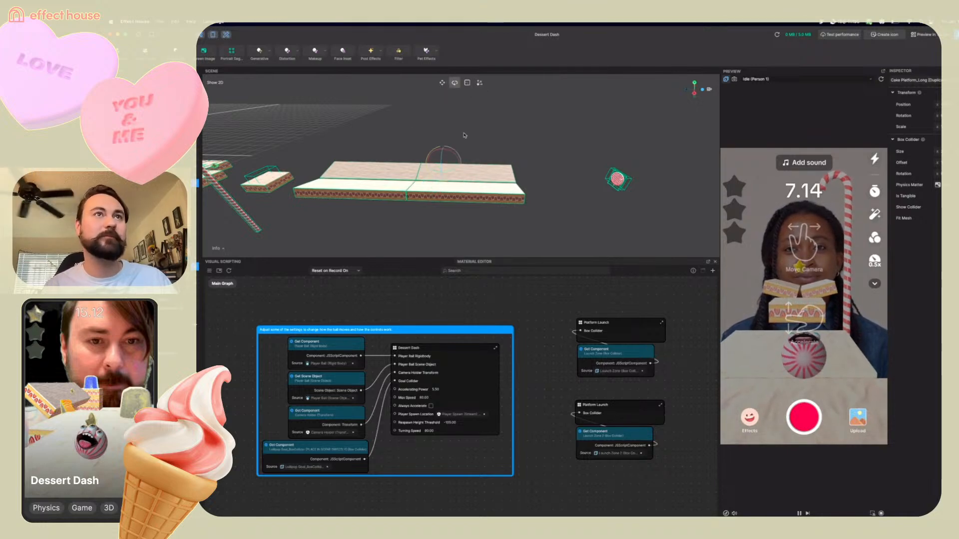
{"action": "mouse_move", "coordinate": [454, 156]}
{"action": "left_mouse_down"}
{"action": "mouse_move", "coordinate": [445, 147]}
{"action": "mouse_move", "coordinate": [438, 159]}
{"action": "left_mouse_up"}
{"action": "left_click", "coordinate": [441, 83]}
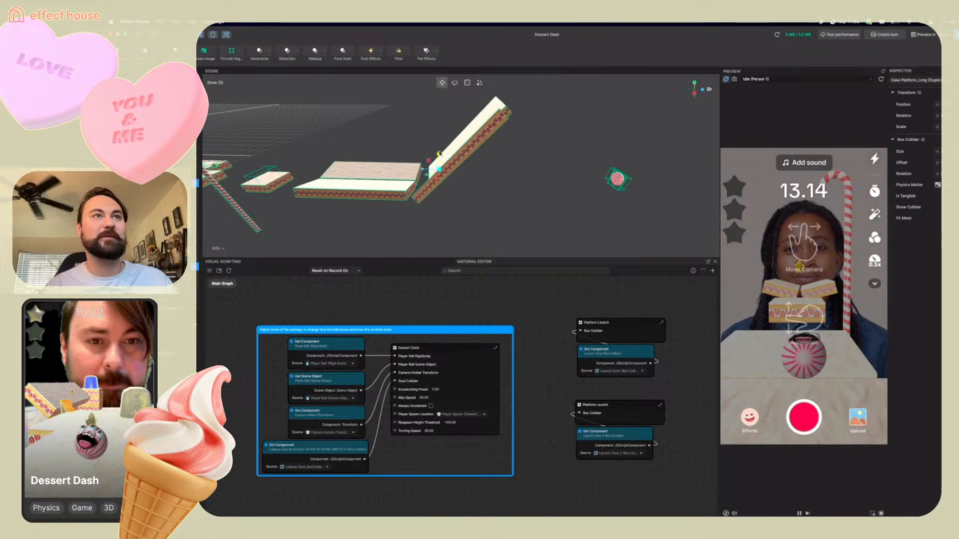
{"action": "right_click_drag", "start_coordinate": [392, 204], "coordinate": [441, 203]}
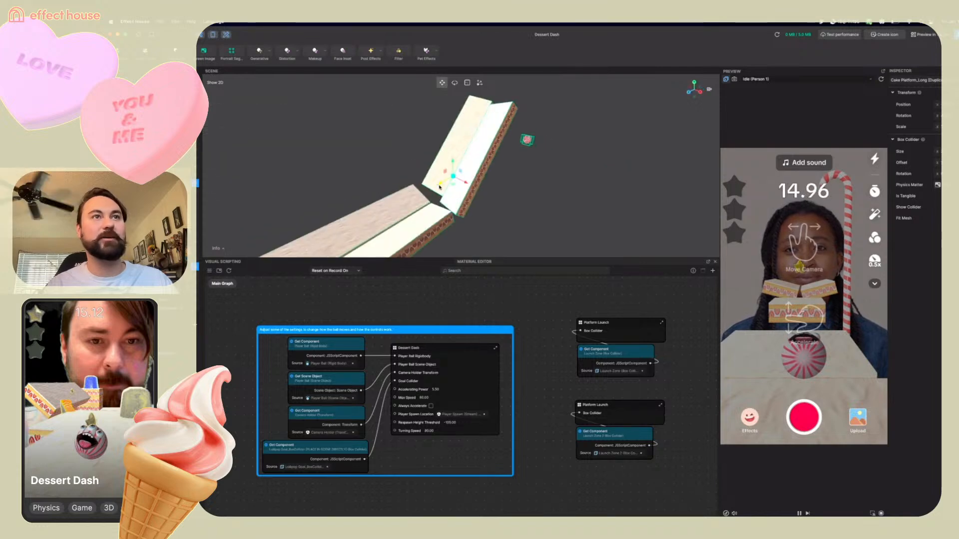
{"action": "left_click_drag", "start_coordinate": [440, 187], "coordinate": [428, 201]}
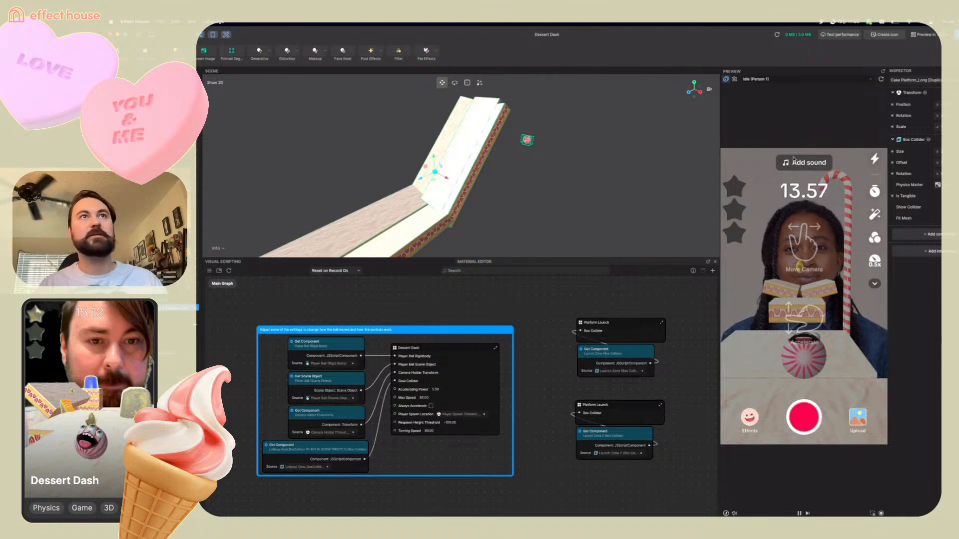
Inspect the ramp and neighbouring cake platforms from above, selecting the individual platforms to check them
{"action": "scroll", "coordinate": [493, 140], "scroll_direction": "up", "scroll_amount": 3}
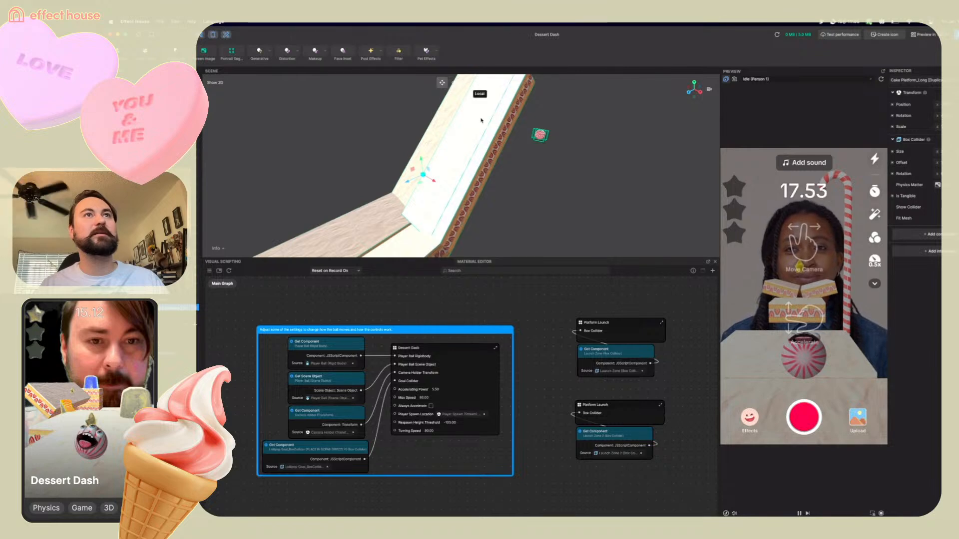
{"action": "scroll", "coordinate": [481, 120], "scroll_direction": "down", "scroll_amount": 3}
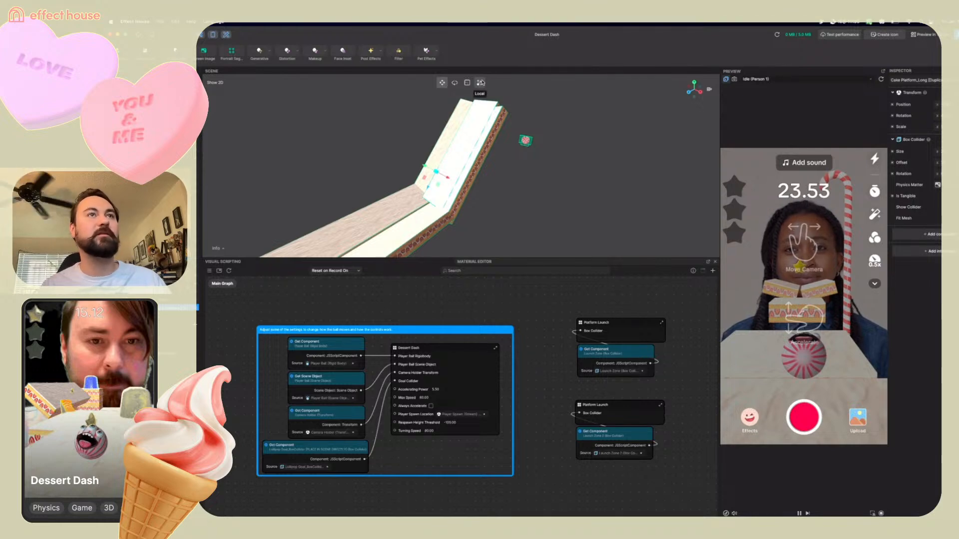
{"action": "left_click_drag", "start_coordinate": [428, 190], "coordinate": [395, 270]}
{"action": "right_click_drag", "start_coordinate": [483, 256], "coordinate": [382, 280]}
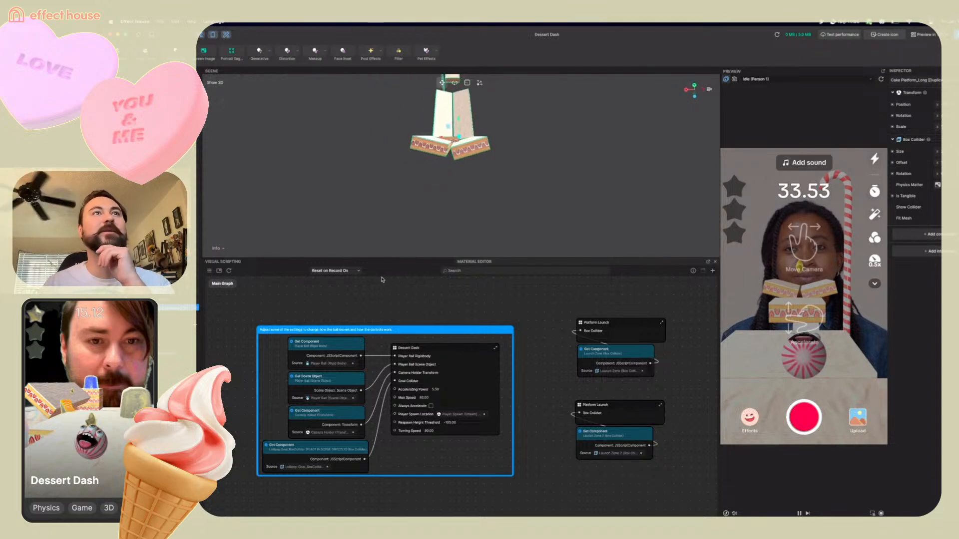
{"action": "left_click", "coordinate": [465, 156]}
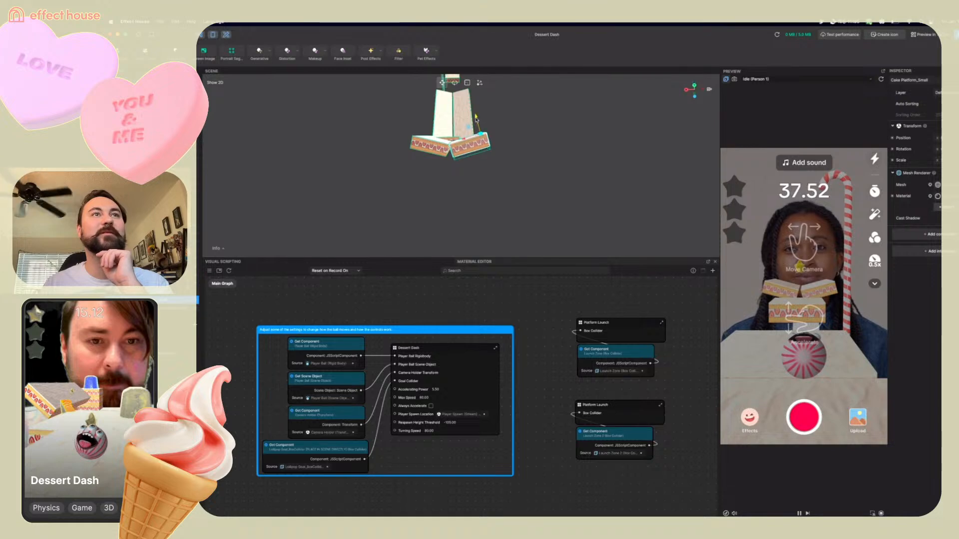
{"action": "left_click_drag", "start_coordinate": [475, 119], "coordinate": [476, 119]}
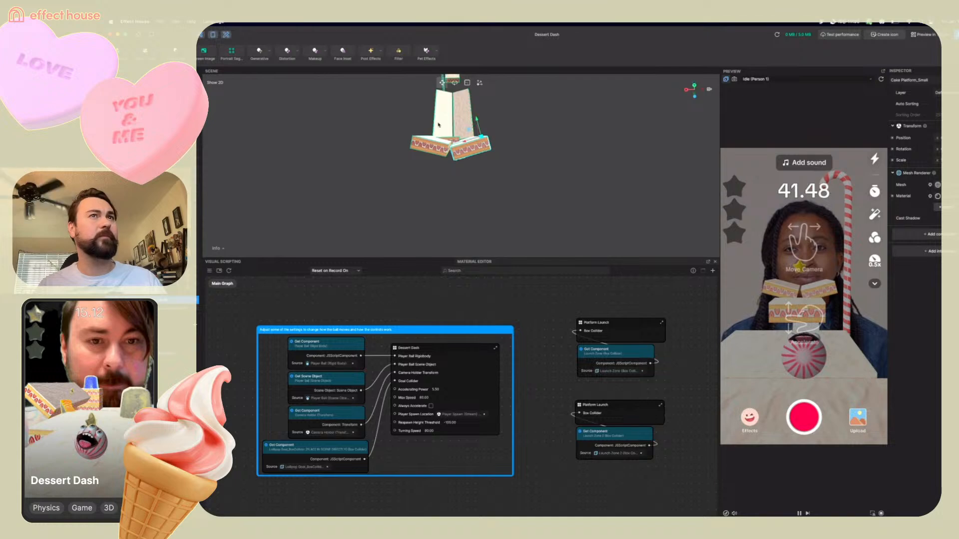
{"action": "left_click", "coordinate": [475, 129]}
{"action": "left_click_drag", "start_coordinate": [470, 125], "coordinate": [470, 123]}
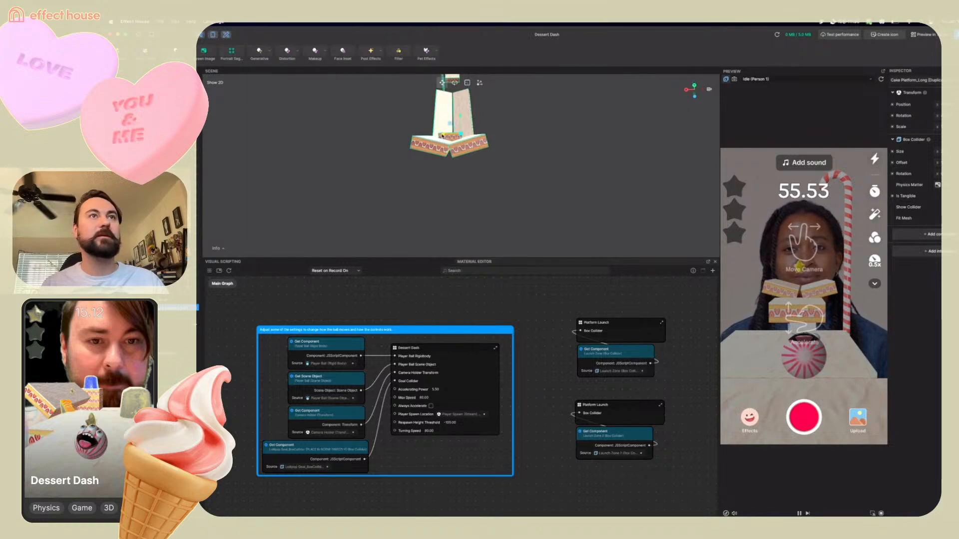
{"action": "right_click_drag", "start_coordinate": [400, 150], "coordinate": [531, 113]}
{"action": "scroll", "coordinate": [532, 114], "scroll_direction": "down", "scroll_amount": 3}
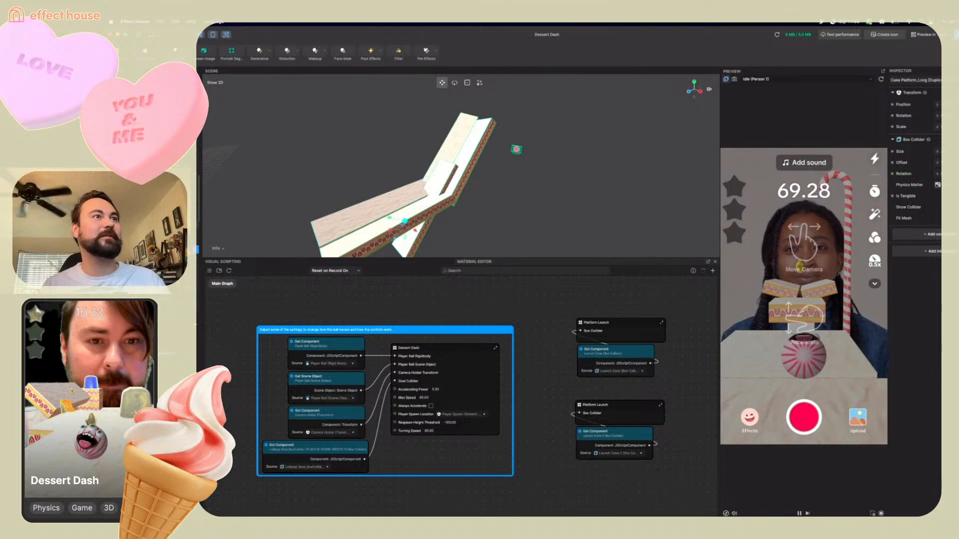
{"action": "left_click", "coordinate": [490, 130]}
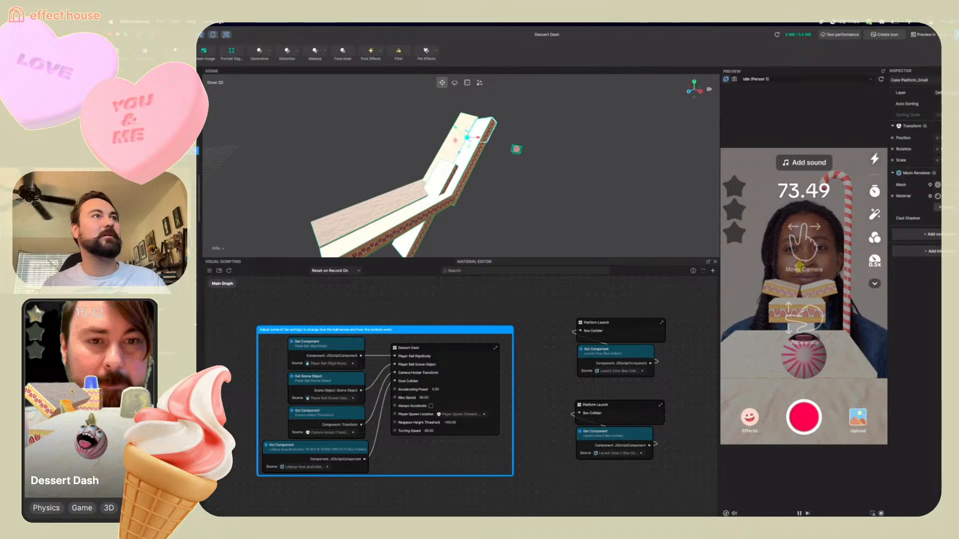
{"action": "left_click", "coordinate": [160, 139]}
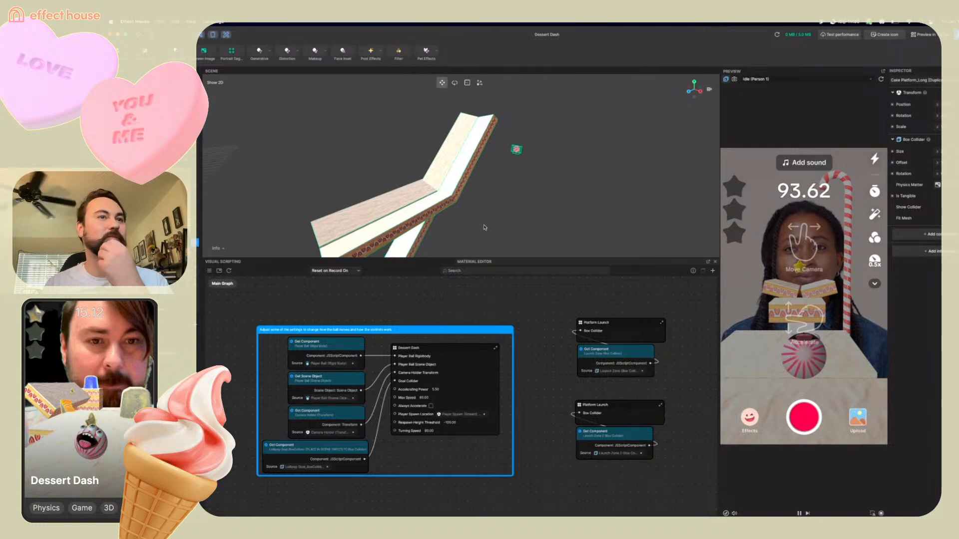
Select the second Platform Launch subgraph with its Get Component node and copy-paste it as a third launch graph
{"action": "scroll", "coordinate": [668, 438], "scroll_direction": "down", "scroll_amount": 2}
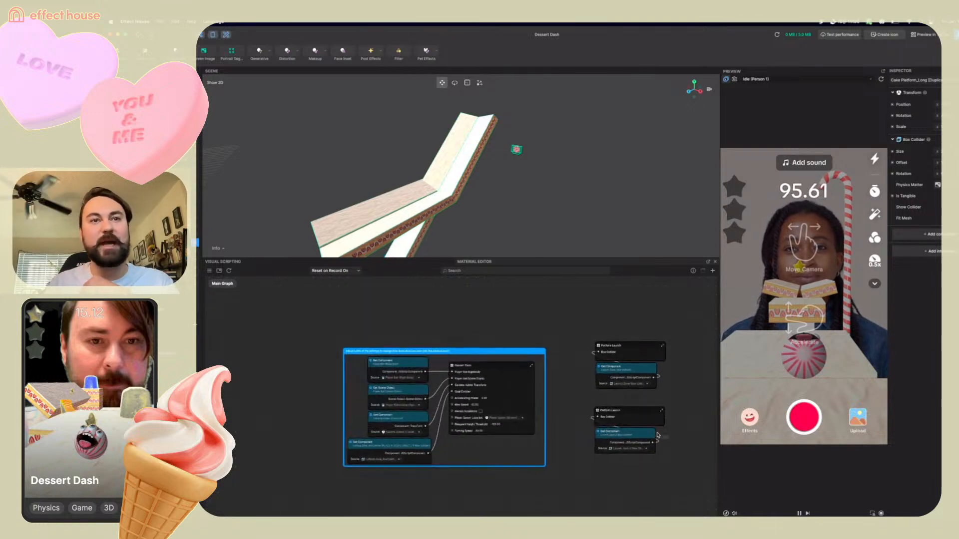
{"action": "left_click_drag", "start_coordinate": [631, 412], "coordinate": [631, 394]}
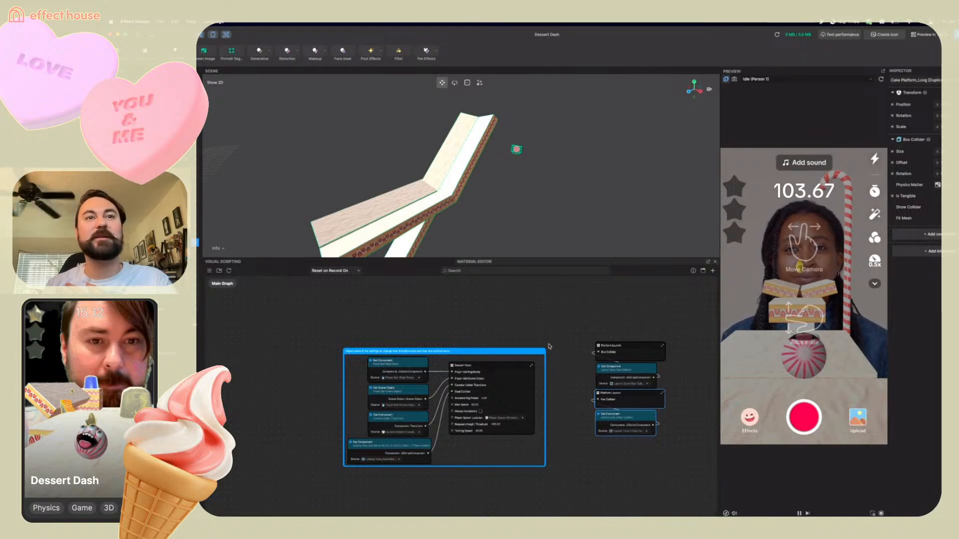
{"action": "right_click", "coordinate": [620, 397]}
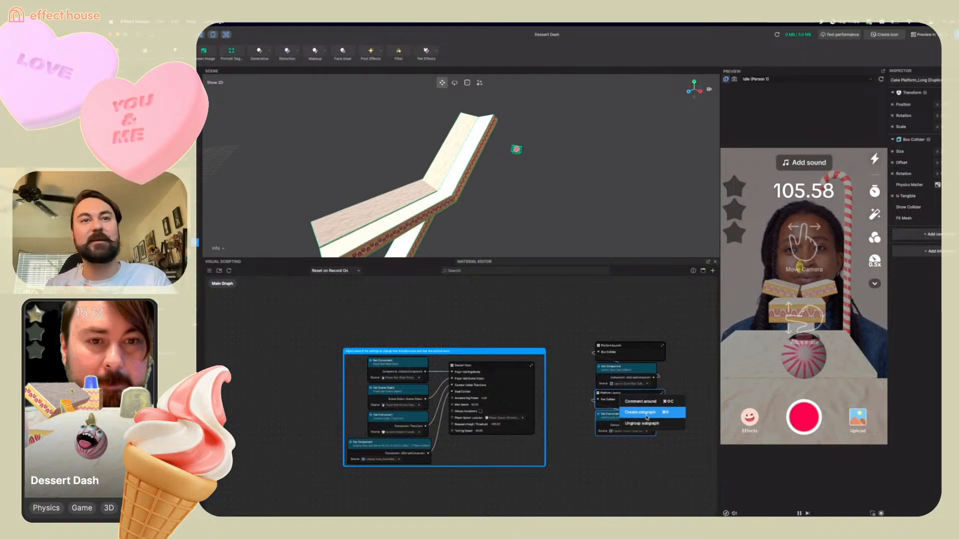
{"action": "right_click", "coordinate": [608, 395]}
{"action": "left_click", "coordinate": [587, 397]}
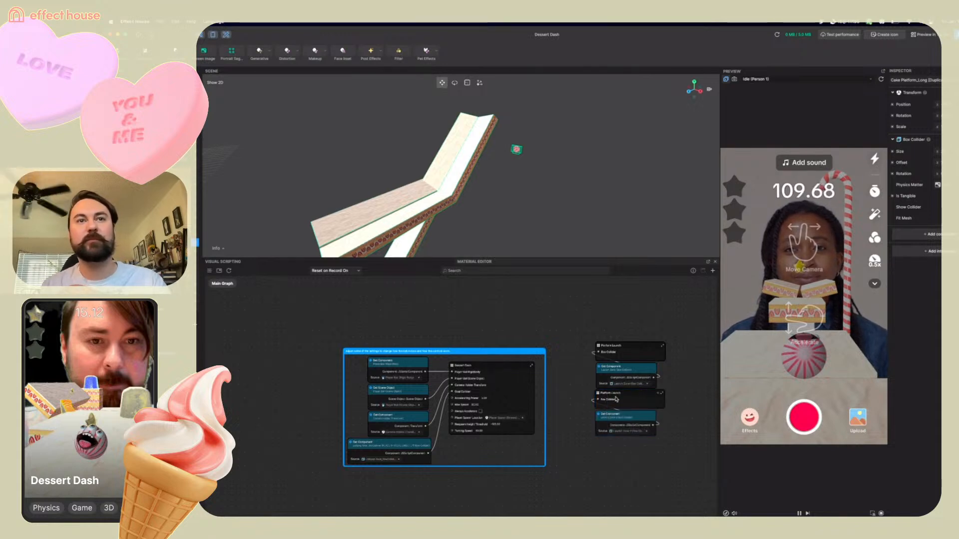
{"action": "mouse_move", "coordinate": [650, 443]}
{"action": "left_mouse_down"}
{"action": "mouse_move", "coordinate": [643, 398]}
{"action": "mouse_move", "coordinate": [676, 387]}
{"action": "mouse_move", "coordinate": [634, 448]}
{"action": "left_mouse_up"}
{"action": "key", "text": "super+c"}
{"action": "key", "text": "super+v"}
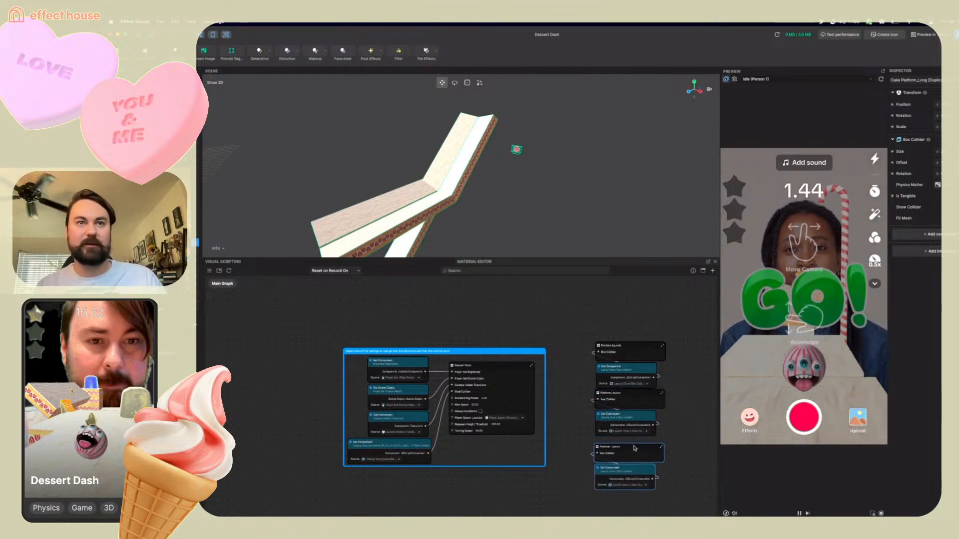
Add a Cube object to the scene
{"action": "scroll", "coordinate": [635, 447], "scroll_direction": "down", "scroll_amount": 3}
{"action": "scroll", "coordinate": [634, 448], "scroll_direction": "right", "scroll_amount": 3}
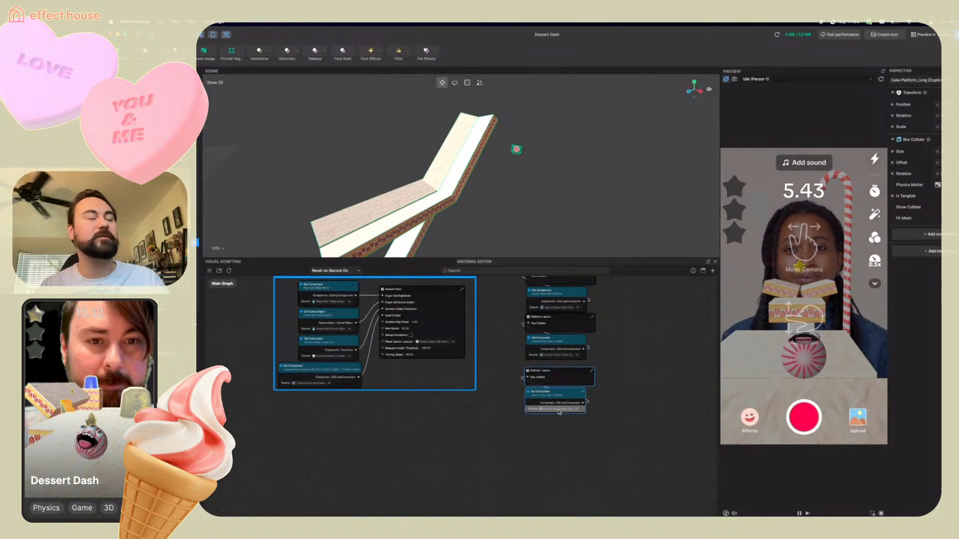
{"action": "scroll", "coordinate": [559, 412], "scroll_direction": "up", "scroll_amount": 3}
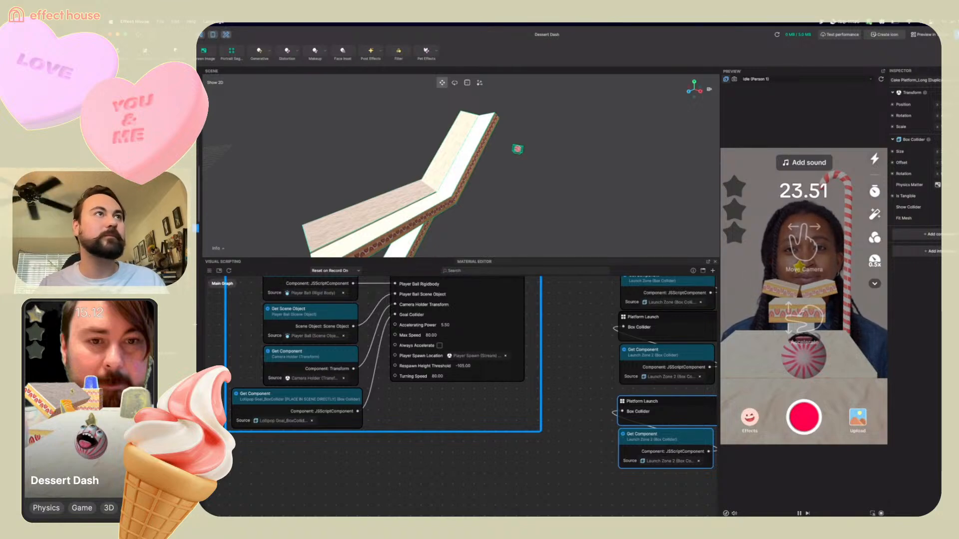
{"action": "left_click", "coordinate": [150, 80]}
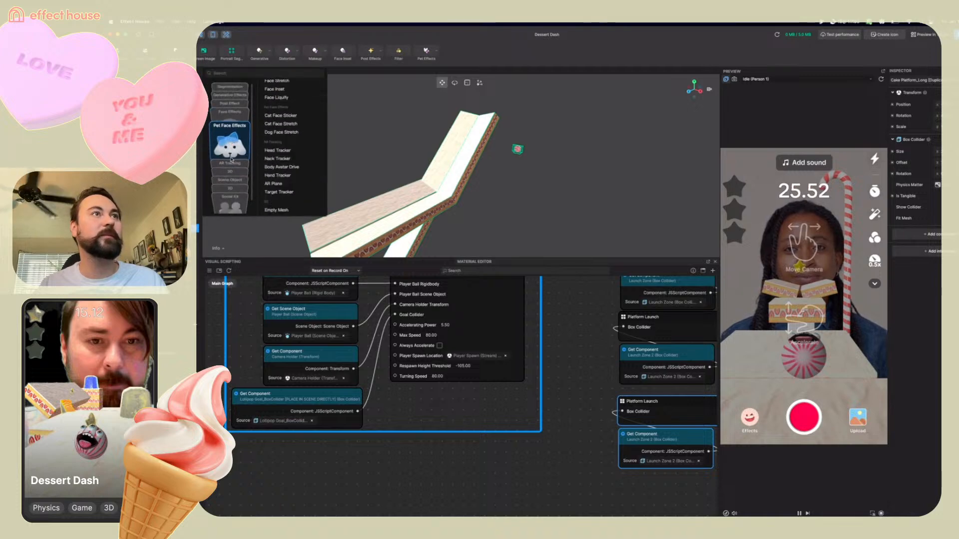
{"action": "scroll", "coordinate": [272, 187], "scroll_direction": "down", "scroll_amount": 4}
{"action": "left_click", "coordinate": [280, 151]}
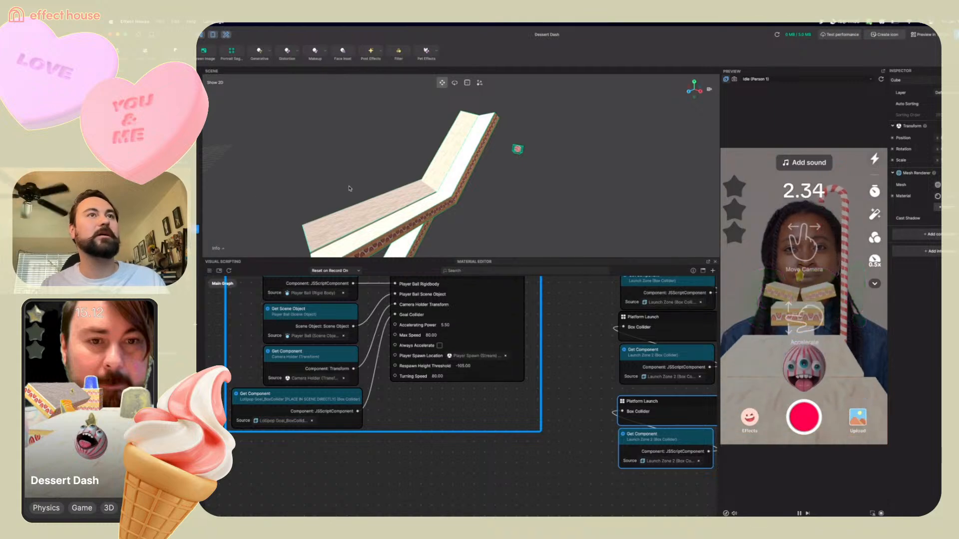
{"action": "scroll", "coordinate": [349, 189], "scroll_direction": "down", "scroll_amount": 5}
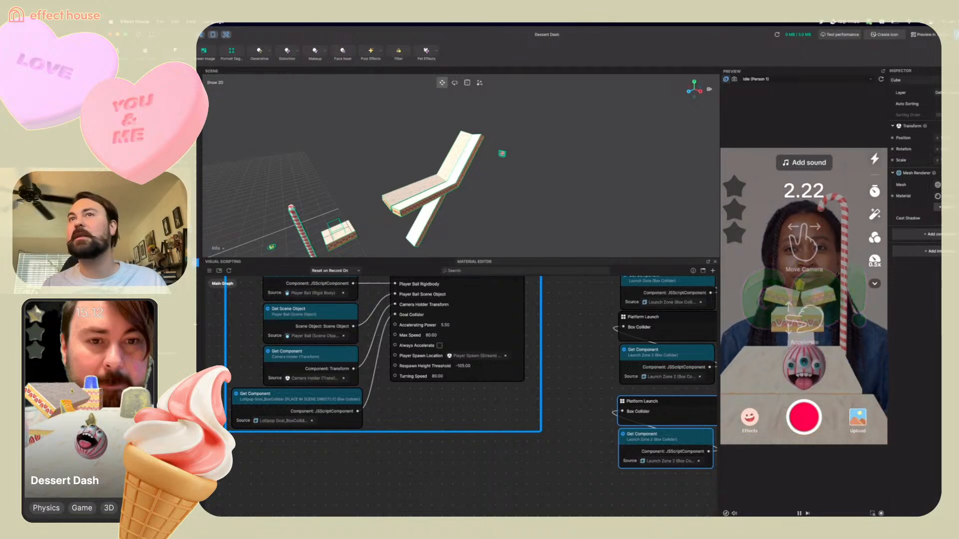
Reset the cube's transform and focus the scene view on it
{"action": "left_click", "coordinate": [957, 125]}
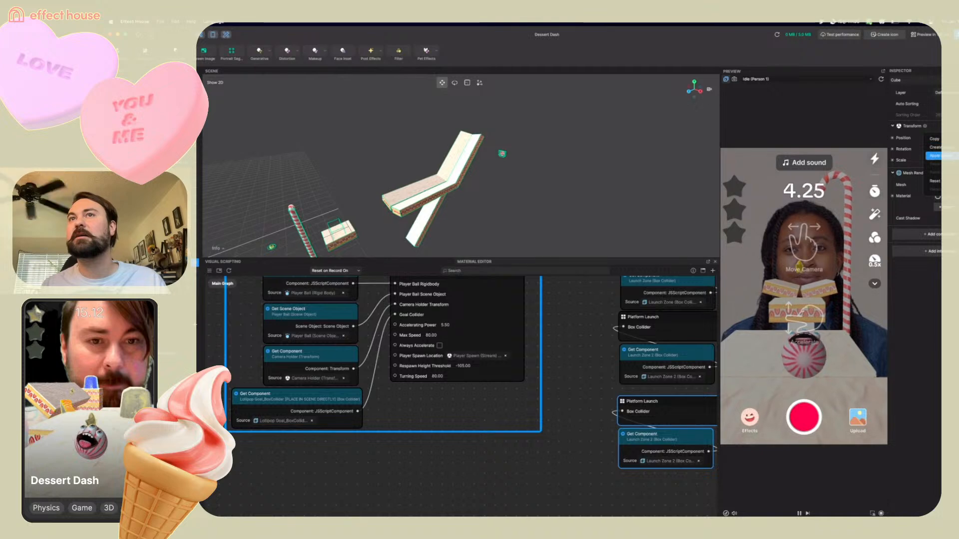
{"action": "left_click", "coordinate": [941, 181]}
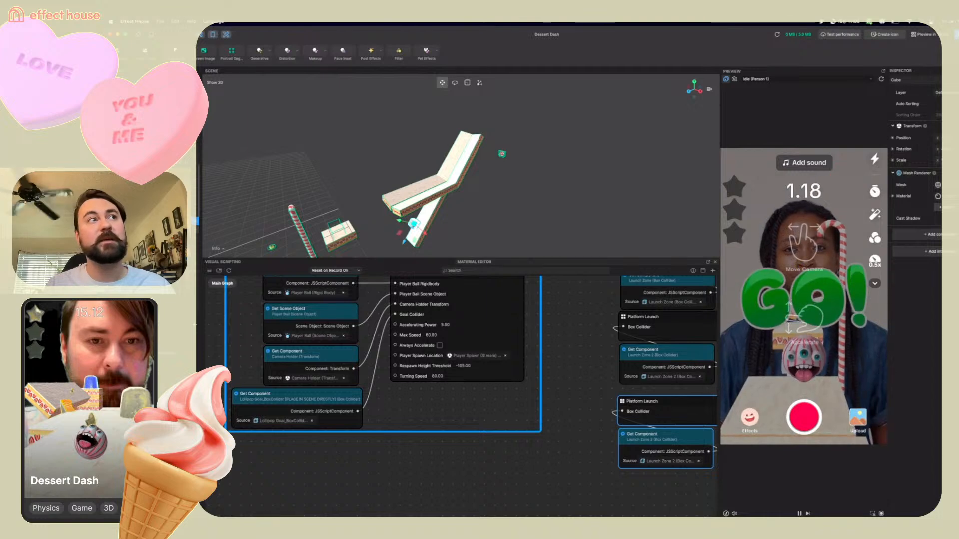
{"action": "key", "text": "f"}
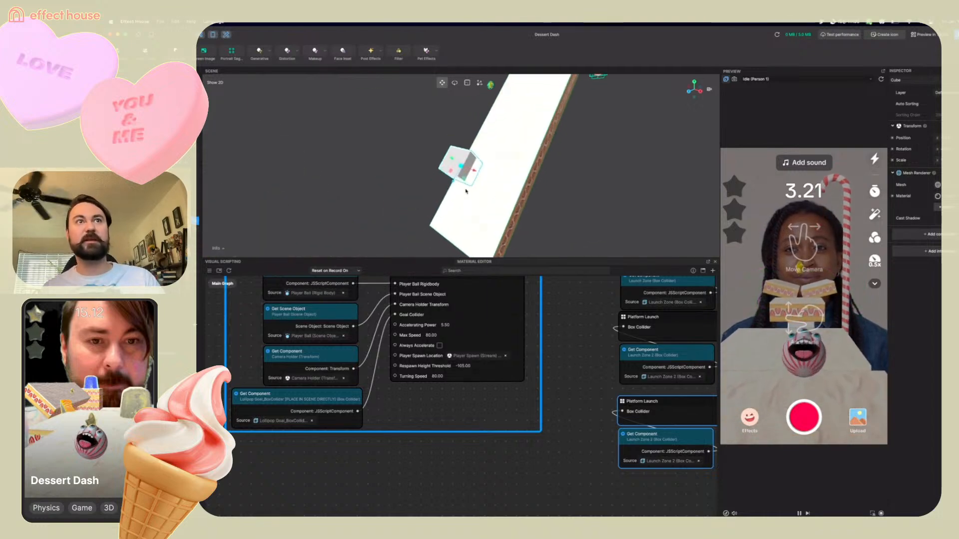
Move the cube onto the ramp near where it meets the upper track section
{"action": "scroll", "coordinate": [512, 161], "scroll_direction": "down", "scroll_amount": 3}
{"action": "scroll", "coordinate": [513, 161], "scroll_direction": "down", "scroll_amount": 5}
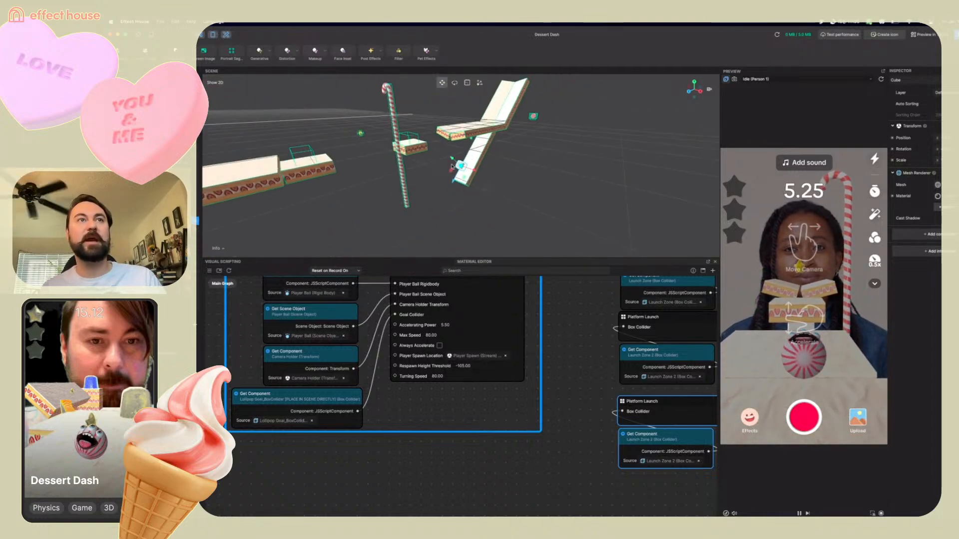
{"action": "left_click_drag", "start_coordinate": [516, 113], "coordinate": [508, 135]}
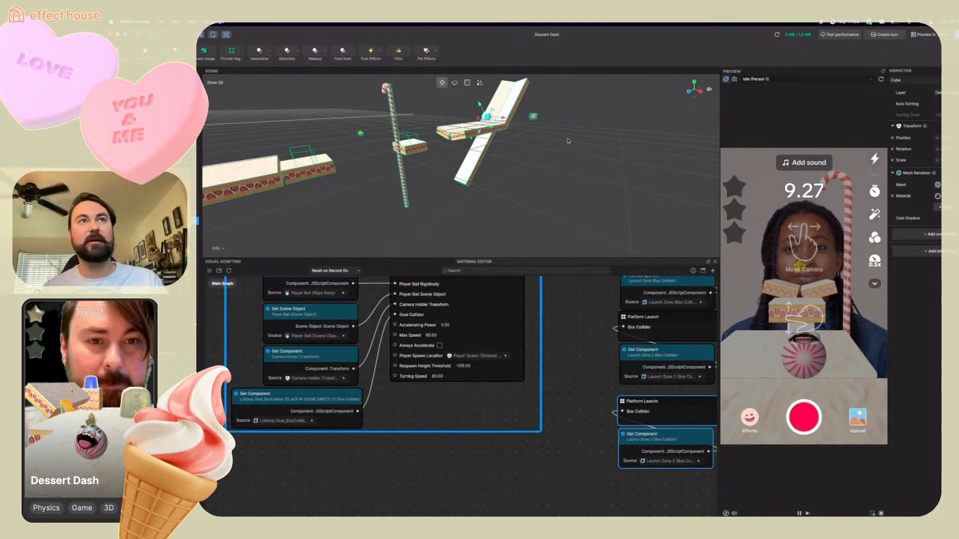
{"action": "right_click_drag", "start_coordinate": [568, 141], "coordinate": [533, 169]}
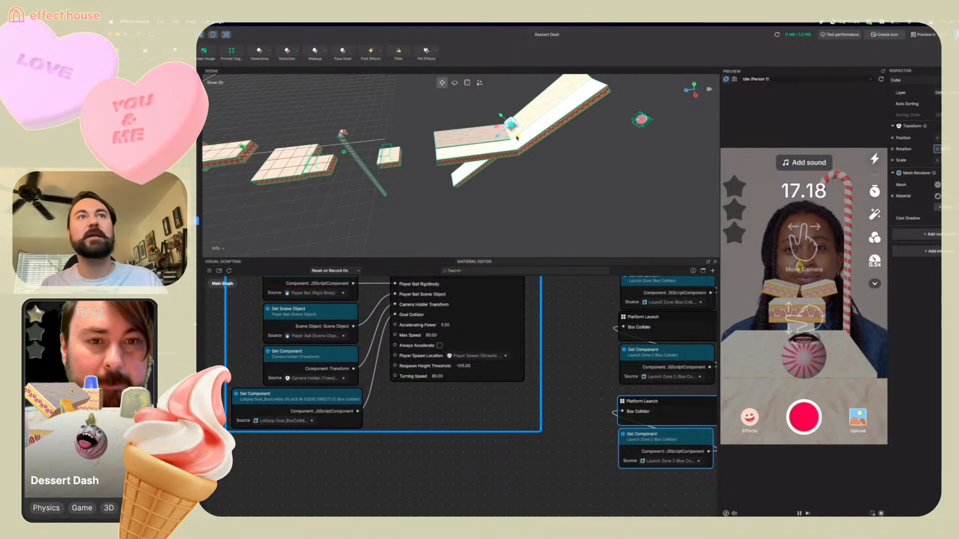
{"action": "left_click_drag", "start_coordinate": [517, 138], "coordinate": [521, 147]}
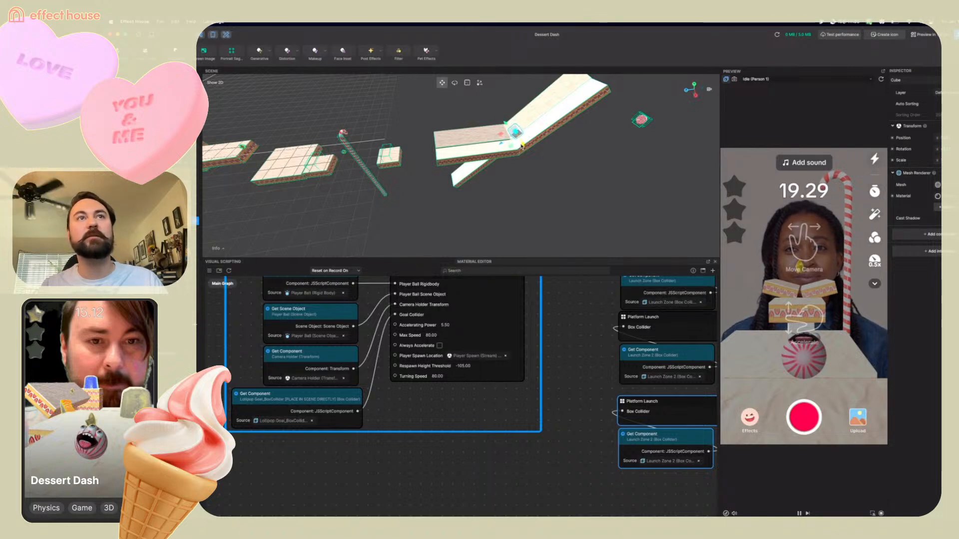
{"action": "middle_click_drag", "start_coordinate": [504, 183], "coordinate": [565, 170]}
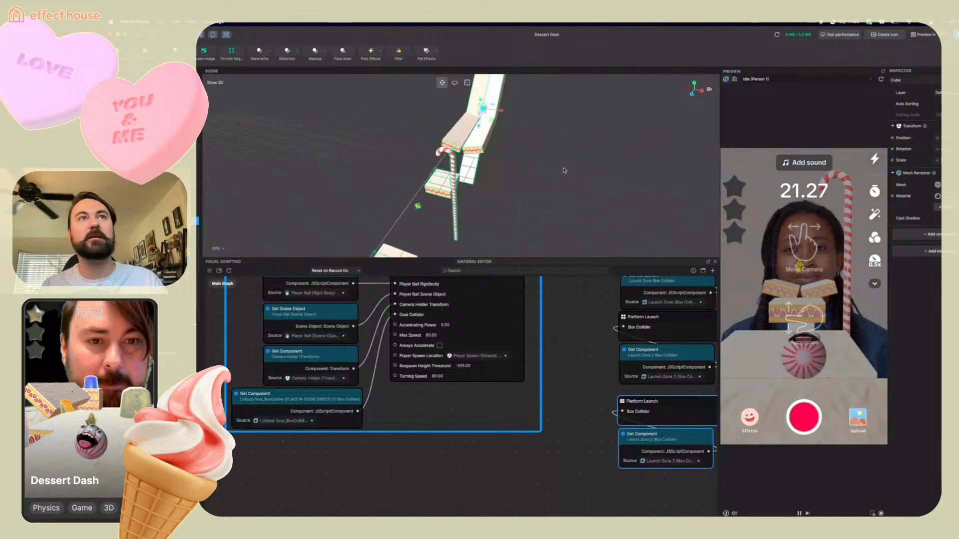
{"action": "left_click", "coordinate": [478, 129]}
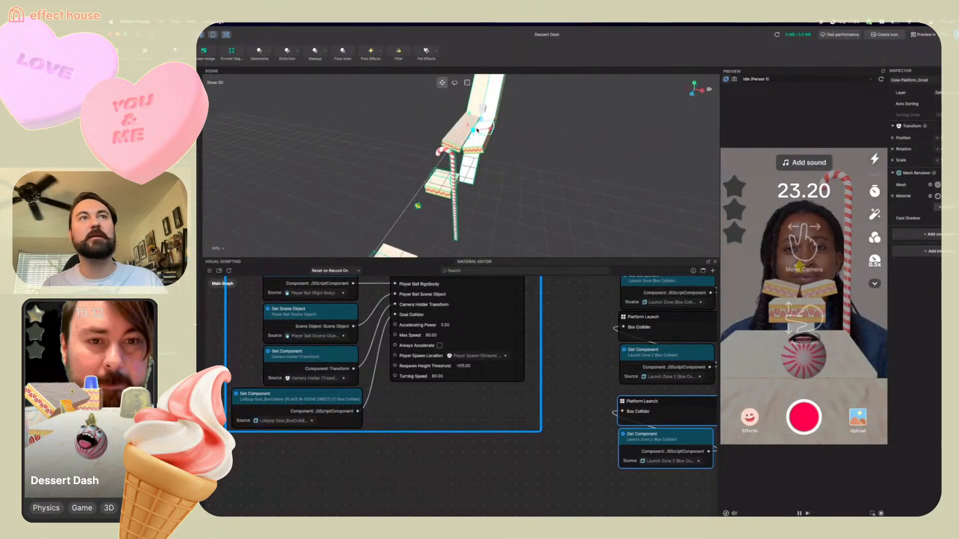
{"action": "left_click", "coordinate": [482, 109]}
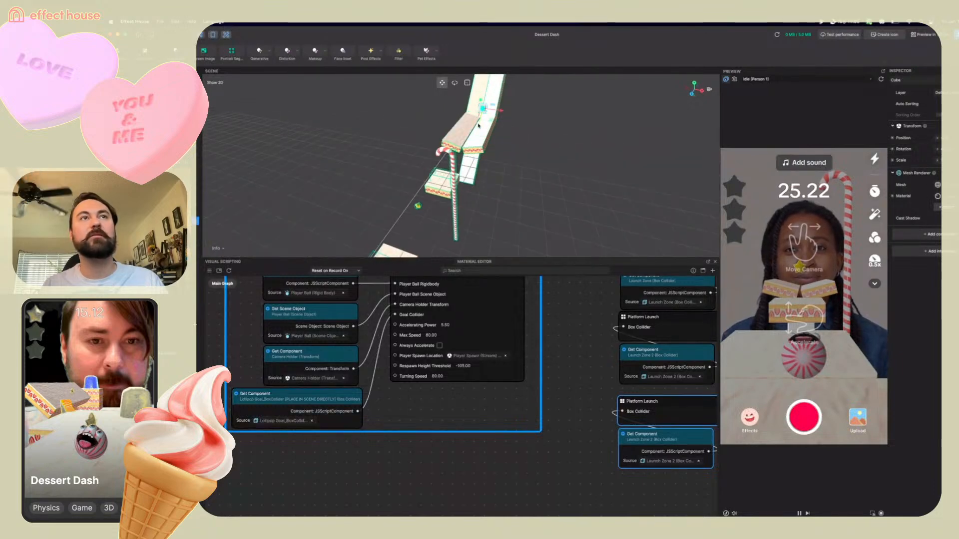
{"action": "left_click_drag", "start_coordinate": [479, 126], "coordinate": [477, 133]}
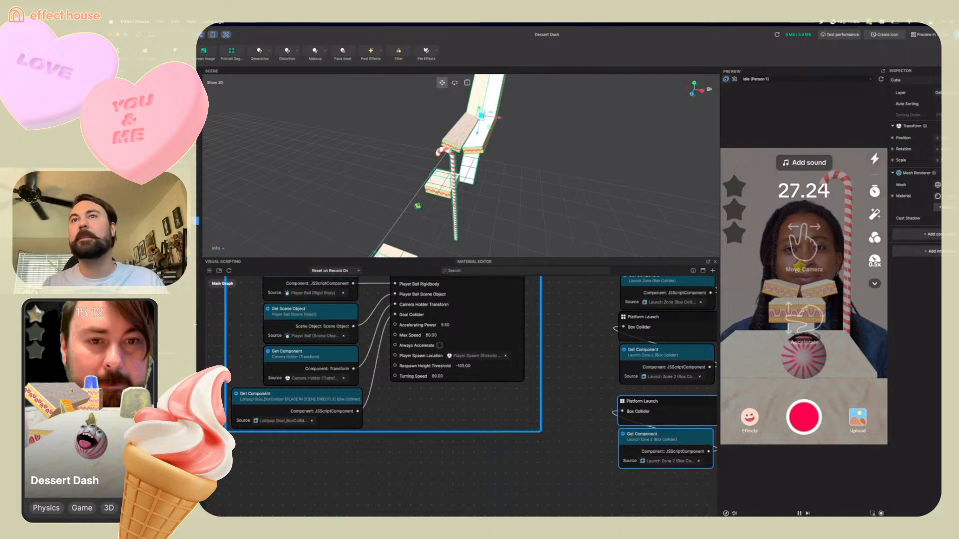
Add a Box Collider component to the cube
{"action": "left_click", "coordinate": [927, 235]}
{"action": "mouse_move", "coordinate": [874, 218]}
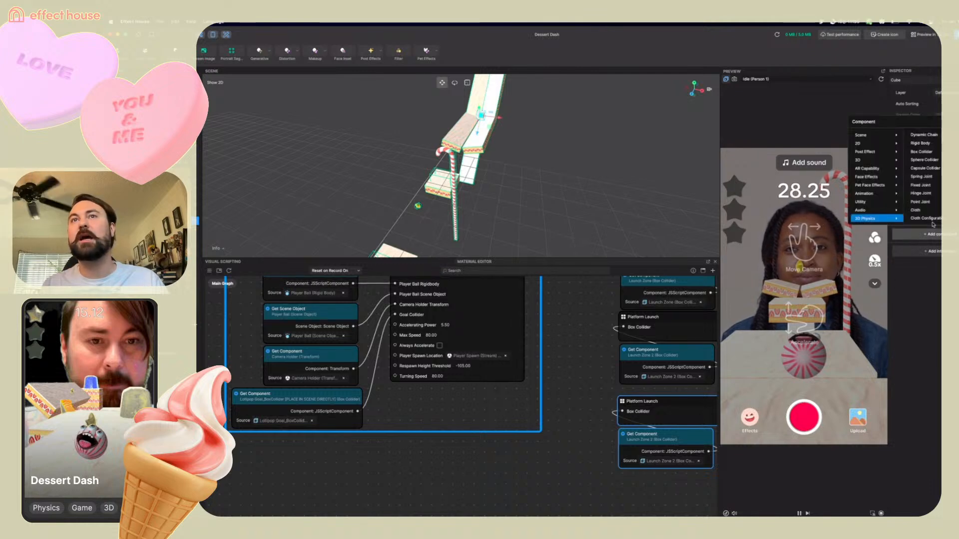
{"action": "left_click", "coordinate": [936, 152]}
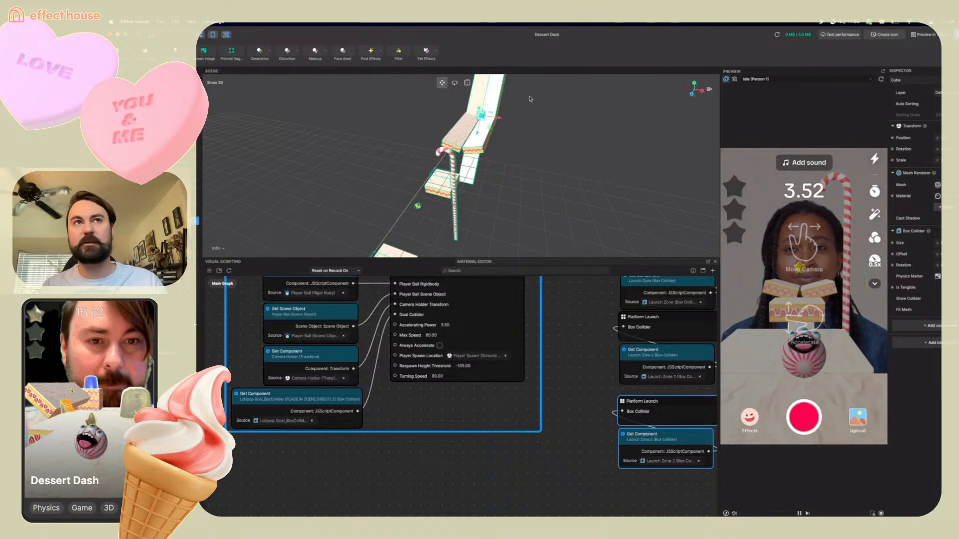
Scale the cube into a flat block spanning the track's width at the ramp and disable its mesh renderer
{"action": "middle_click_drag", "start_coordinate": [536, 124], "coordinate": [509, 108]}
{"action": "scroll", "coordinate": [508, 107], "scroll_direction": "up", "scroll_amount": 5}
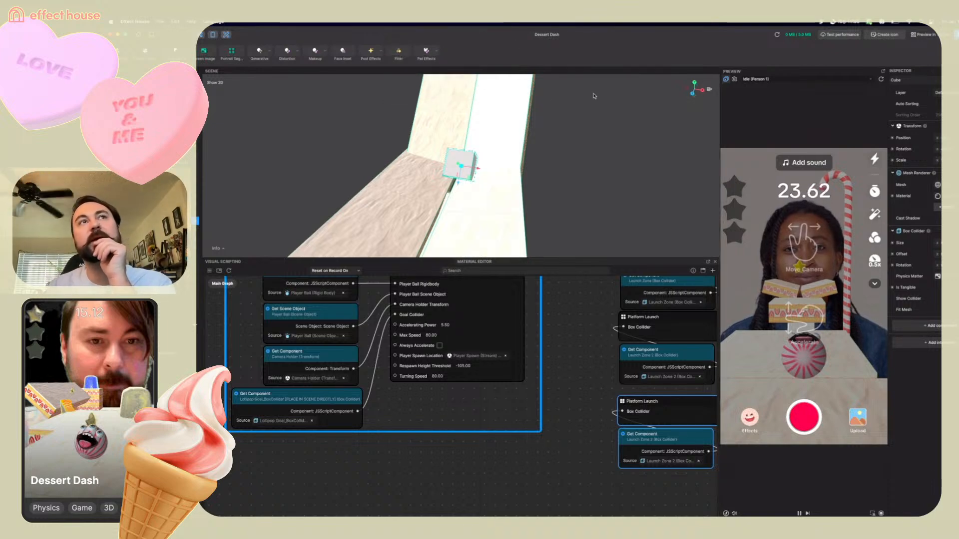
{"action": "right_click_drag", "start_coordinate": [578, 125], "coordinate": [526, 108]}
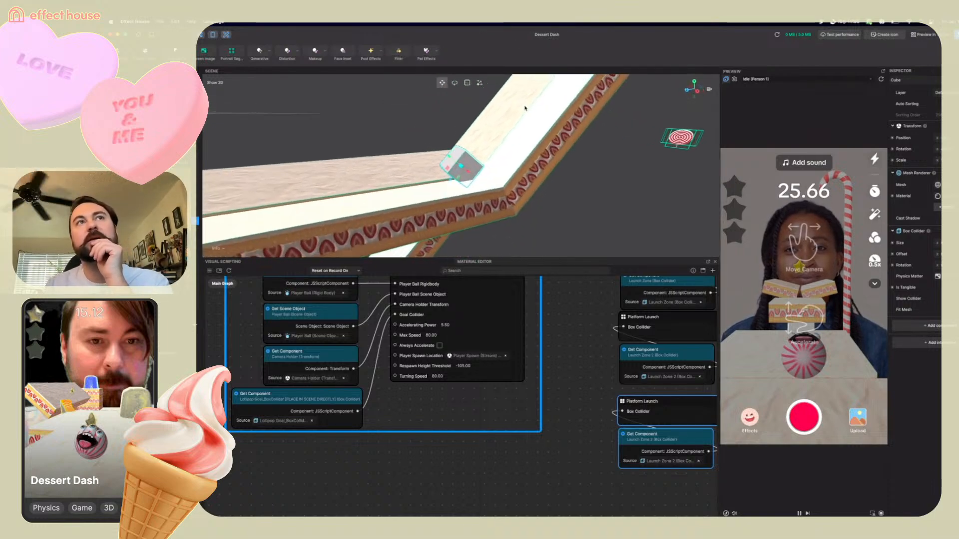
{"action": "left_click", "coordinate": [467, 83]}
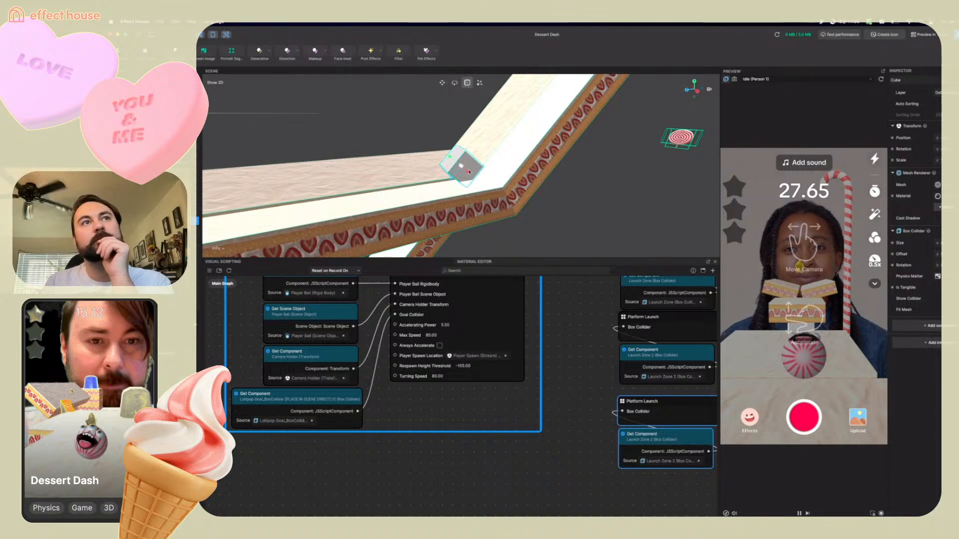
{"action": "left_click_drag", "start_coordinate": [469, 172], "coordinate": [496, 186]}
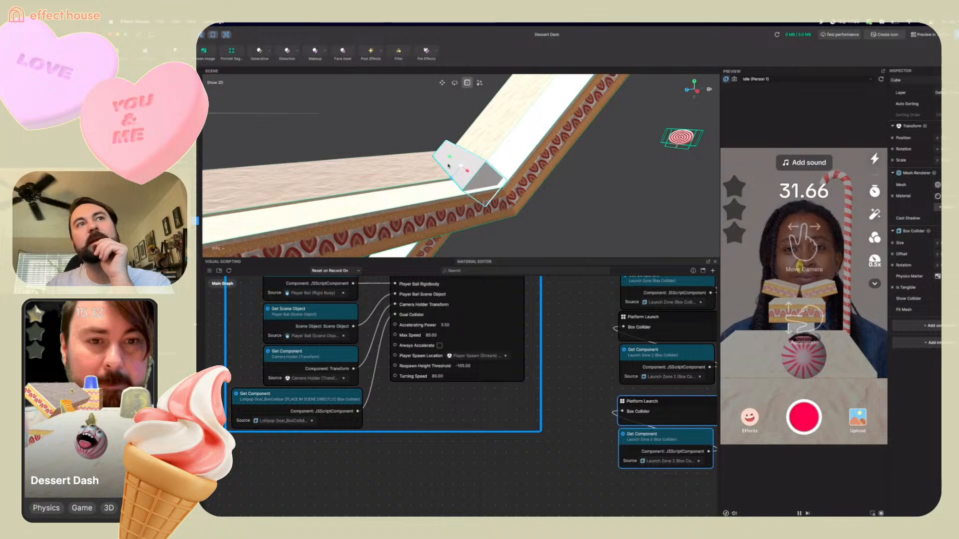
{"action": "right_click_drag", "start_coordinate": [449, 168], "coordinate": [701, 168]}
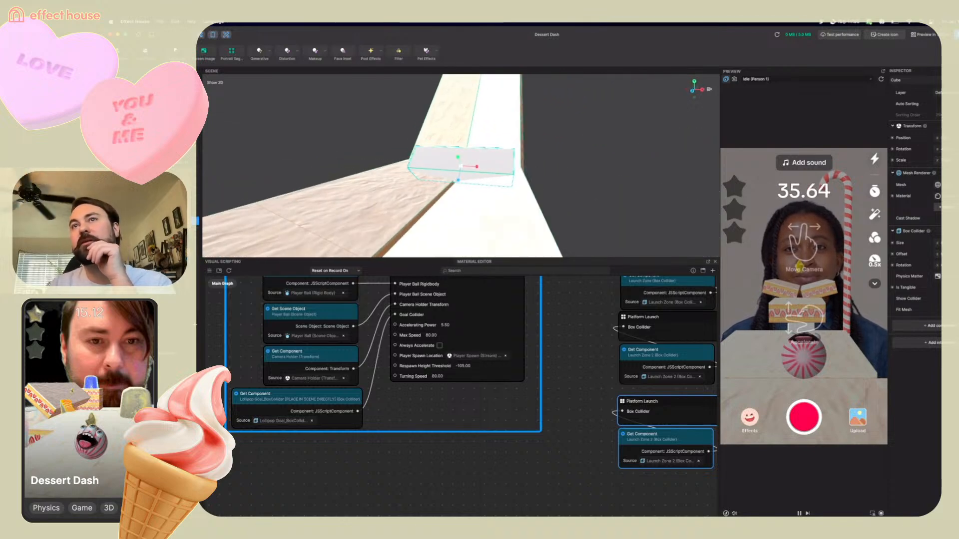
{"action": "left_click", "coordinate": [957, 173]}
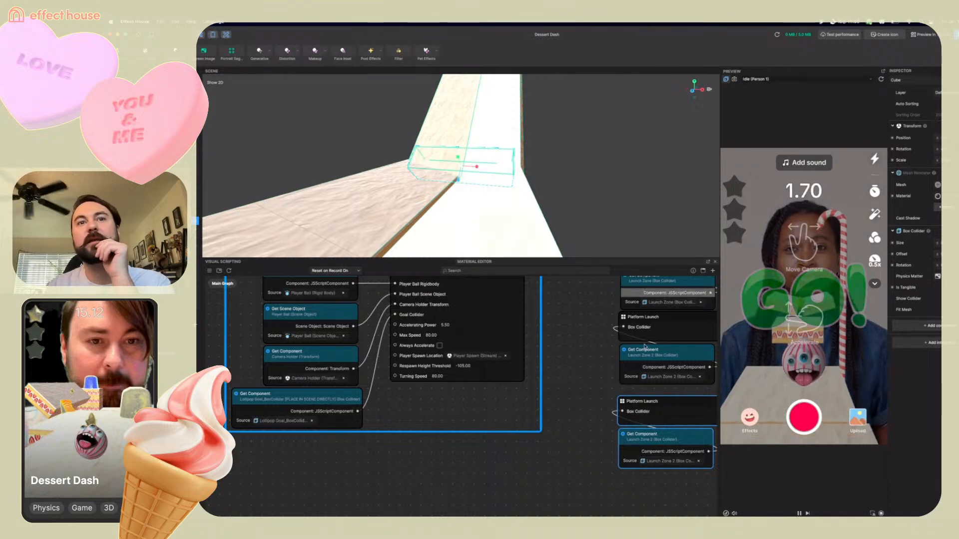
Set the third Get Component node's source to the Cube's Box Collider
{"action": "right_click_drag", "start_coordinate": [585, 442], "coordinate": [523, 403]}
{"action": "left_click", "coordinate": [614, 424]}
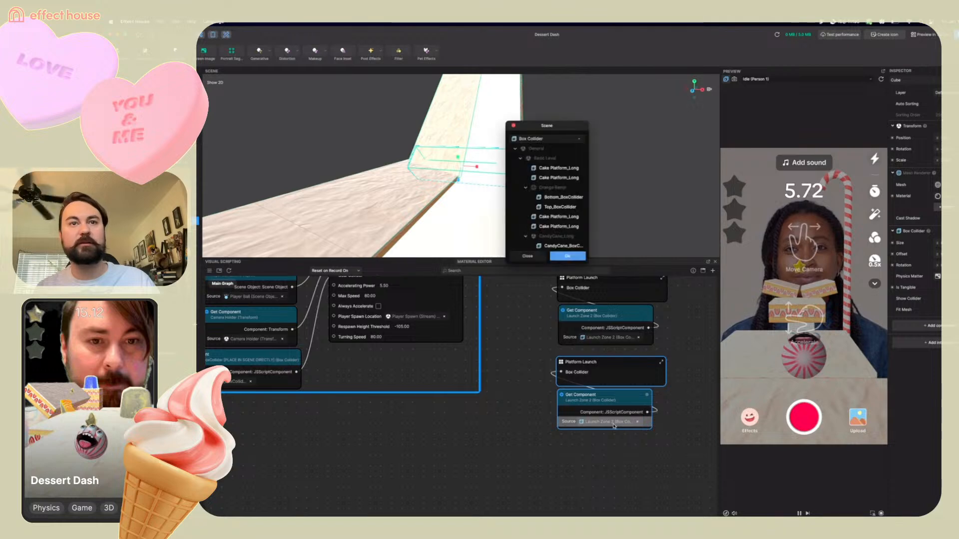
{"action": "scroll", "coordinate": [556, 236], "scroll_direction": "down", "scroll_amount": 5}
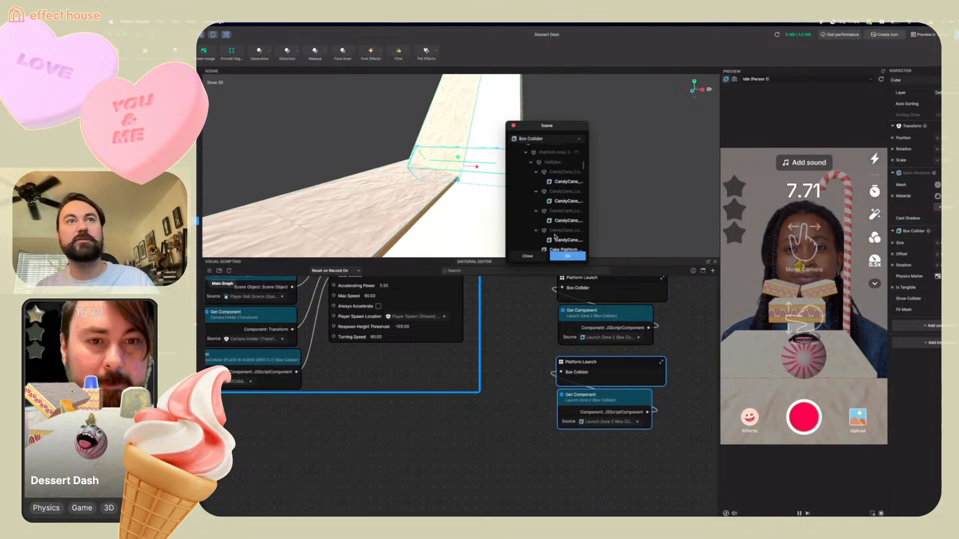
{"action": "scroll", "coordinate": [555, 236], "scroll_direction": "up", "scroll_amount": 4}
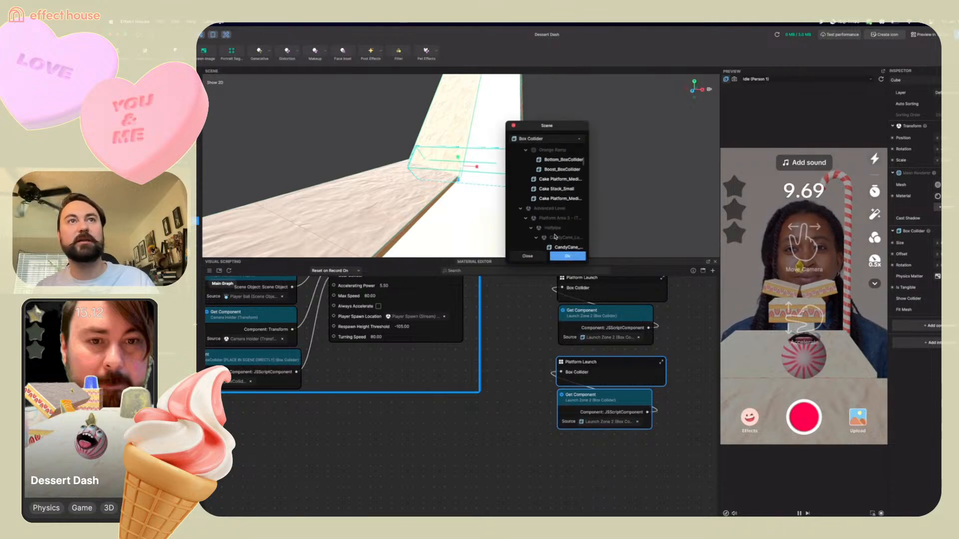
{"action": "left_click", "coordinate": [520, 209]}
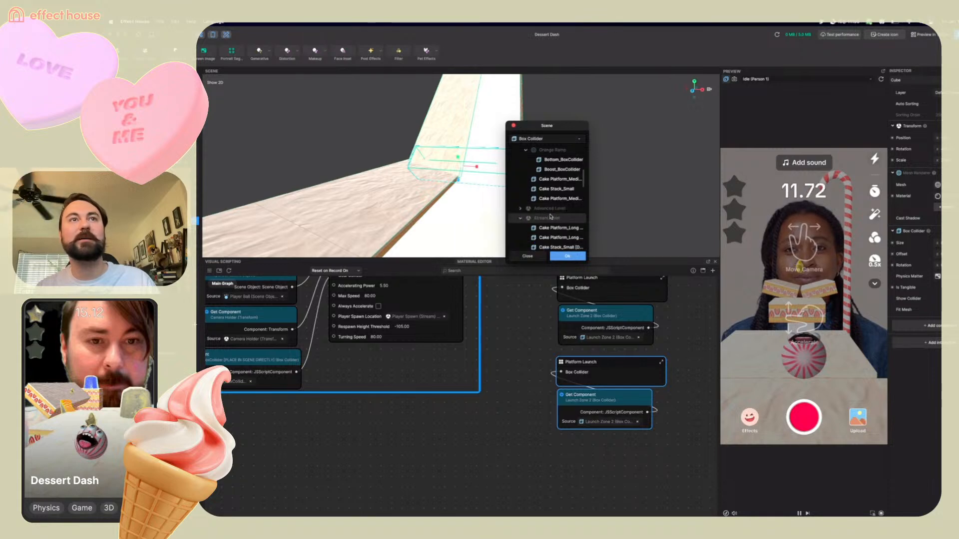
{"action": "scroll", "coordinate": [551, 216], "scroll_direction": "down", "scroll_amount": 3}
{"action": "scroll", "coordinate": [553, 218], "scroll_direction": "down", "scroll_amount": 2}
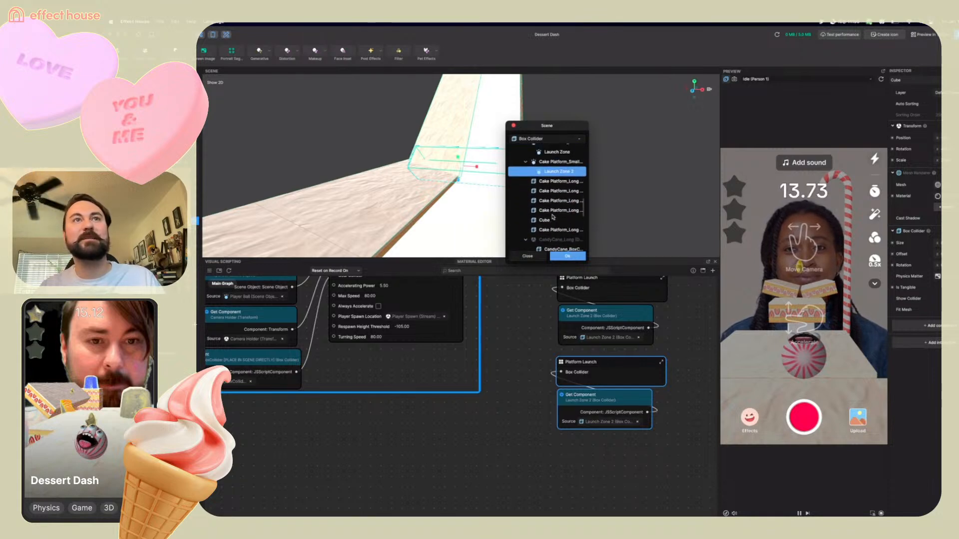
{"action": "scroll", "coordinate": [553, 216], "scroll_direction": "down", "scroll_amount": 1}
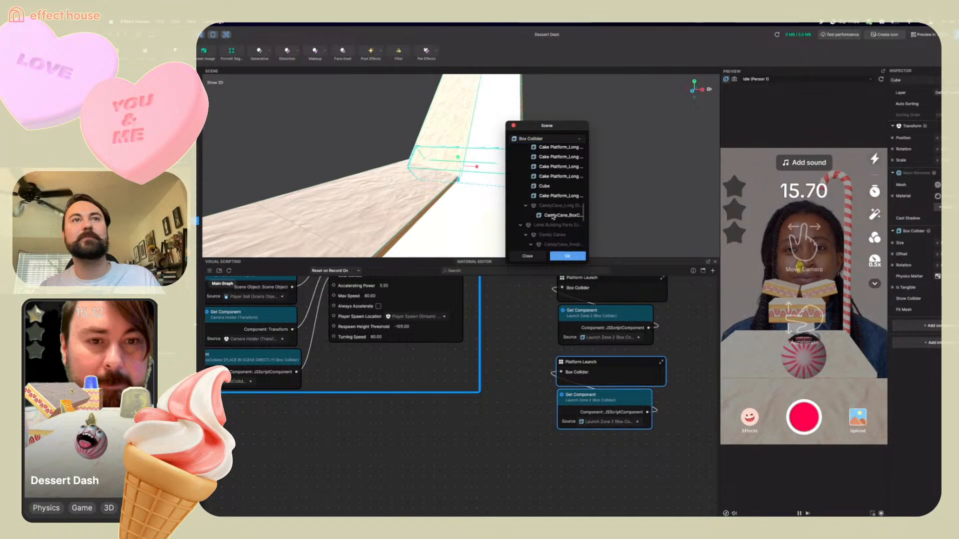
{"action": "left_click", "coordinate": [547, 186]}
{"action": "left_click", "coordinate": [576, 259]}
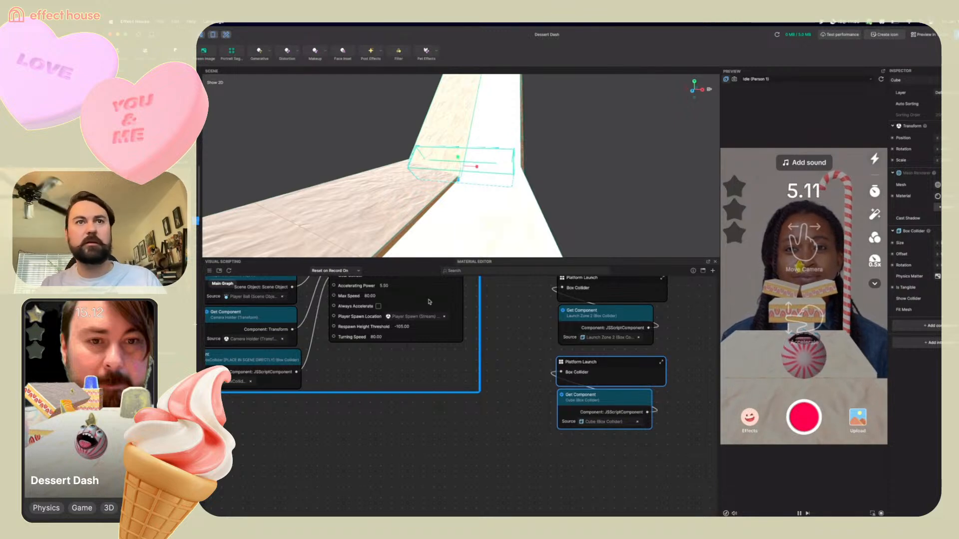
Open the third Platform Launch subgraph and check the Set Position node's target in the scene picker
{"action": "double_click", "coordinate": [562, 363]}
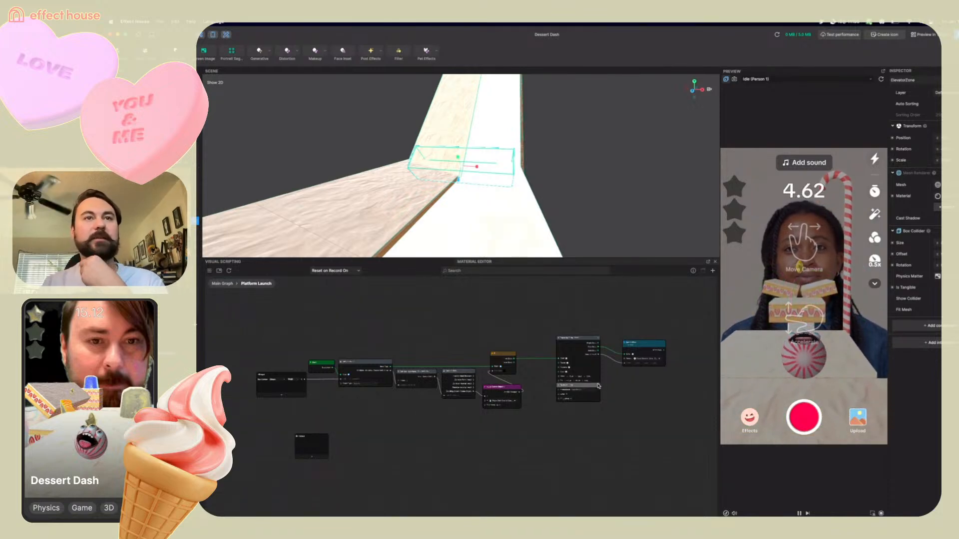
{"action": "scroll", "coordinate": [598, 386], "scroll_direction": "up", "scroll_amount": 4}
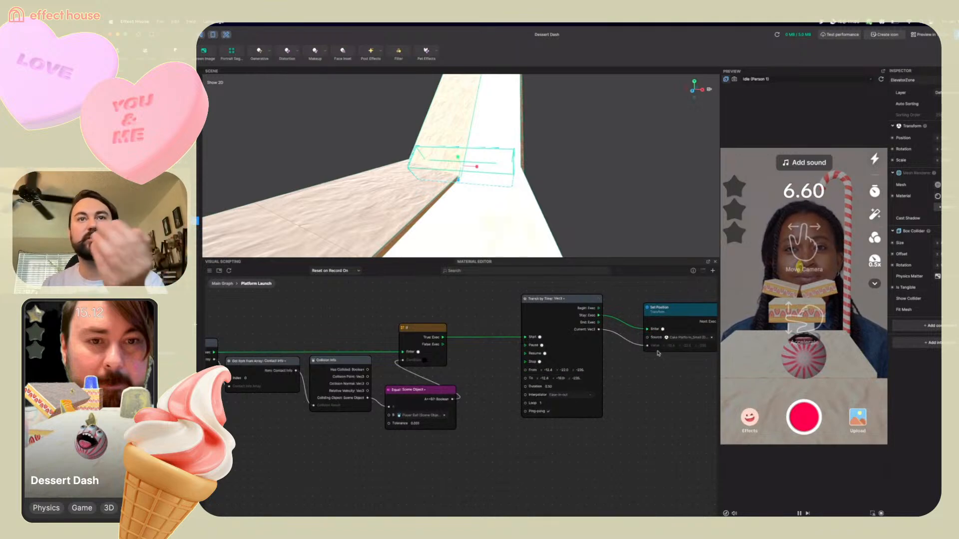
{"action": "left_click", "coordinate": [683, 338]}
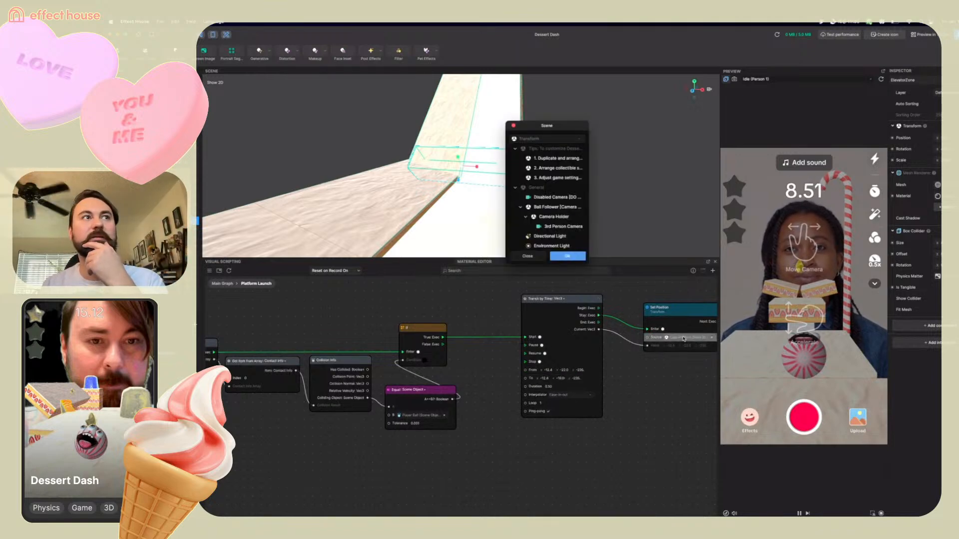
{"action": "left_click", "coordinate": [533, 258]}
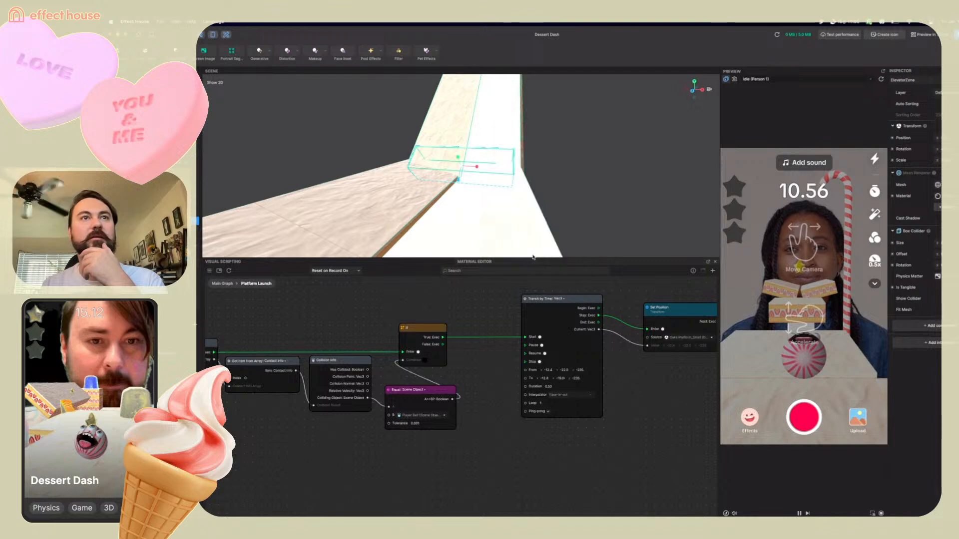
Select the long cake platform in the scene and make the Tween node's From y value negative
{"action": "left_click", "coordinate": [230, 213]}
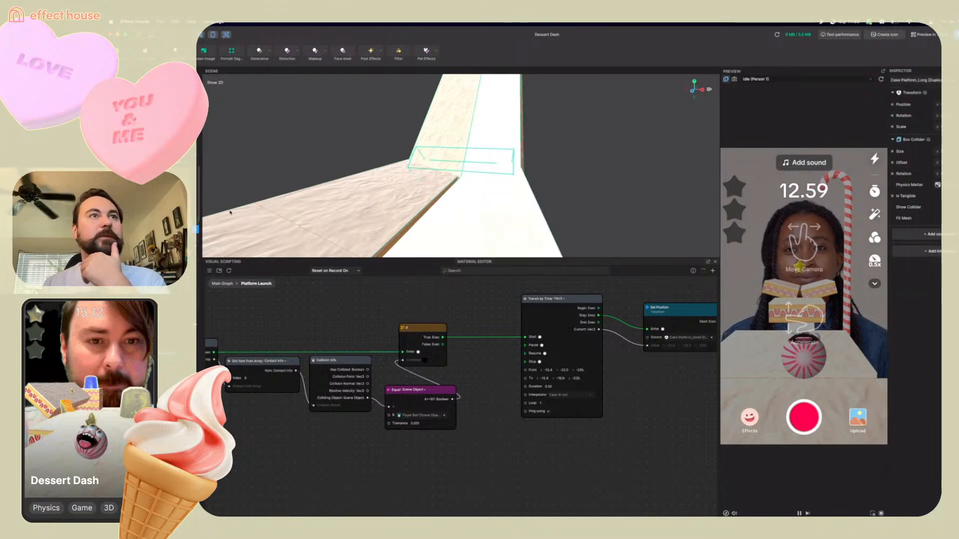
{"action": "scroll", "coordinate": [403, 179], "scroll_direction": "down", "scroll_amount": 10}
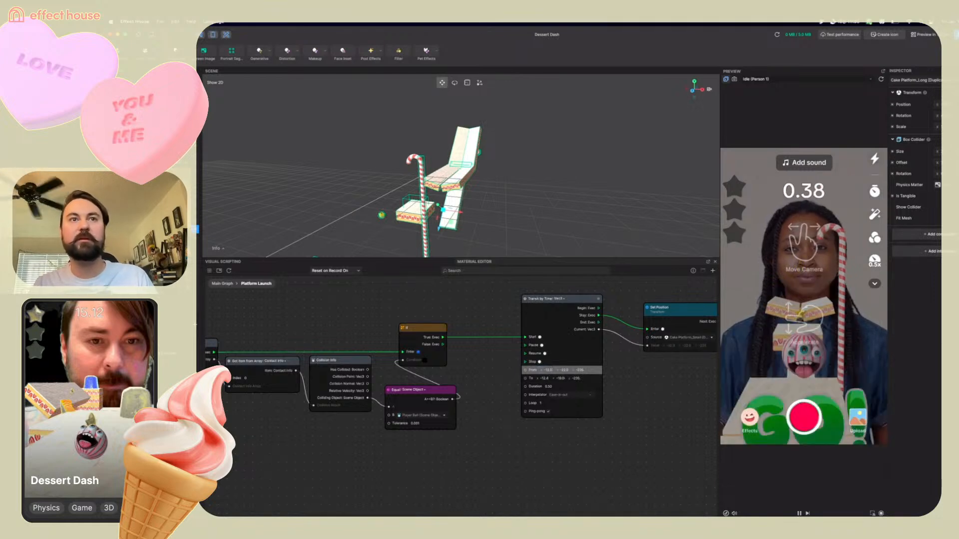
{"action": "left_click", "coordinate": [563, 372]}
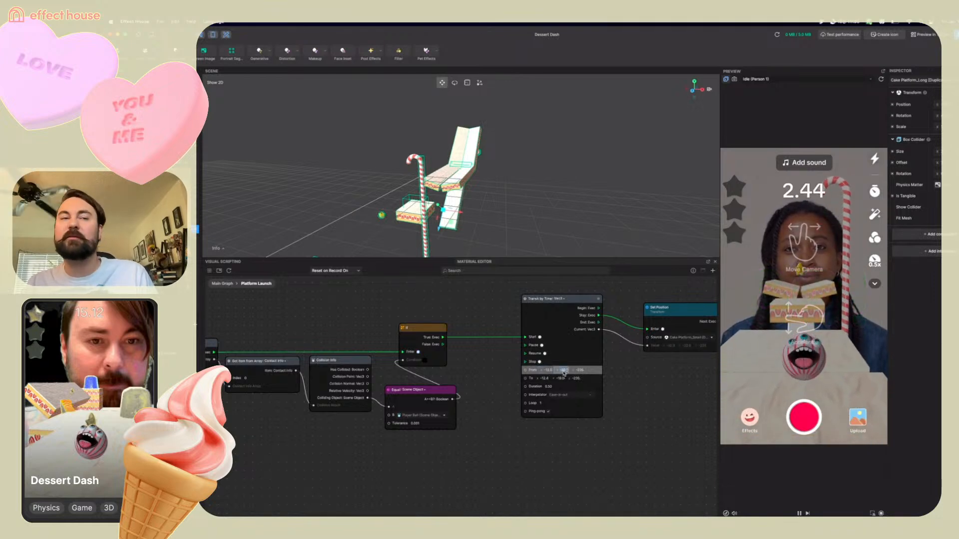
{"action": "type", "text": "-64.5"}
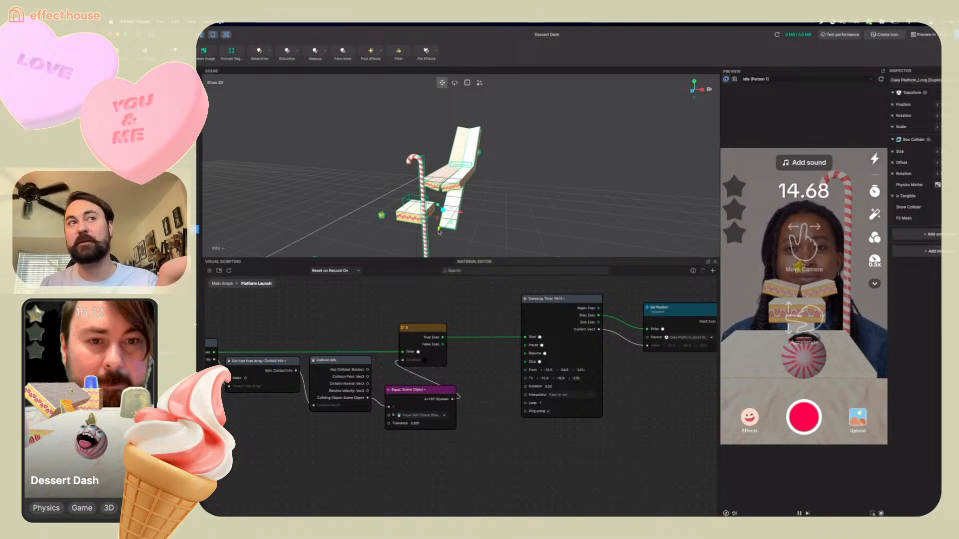
Set the Tween node's To y value to -3
{"action": "left_click_drag", "start_coordinate": [438, 231], "coordinate": [455, 173]}
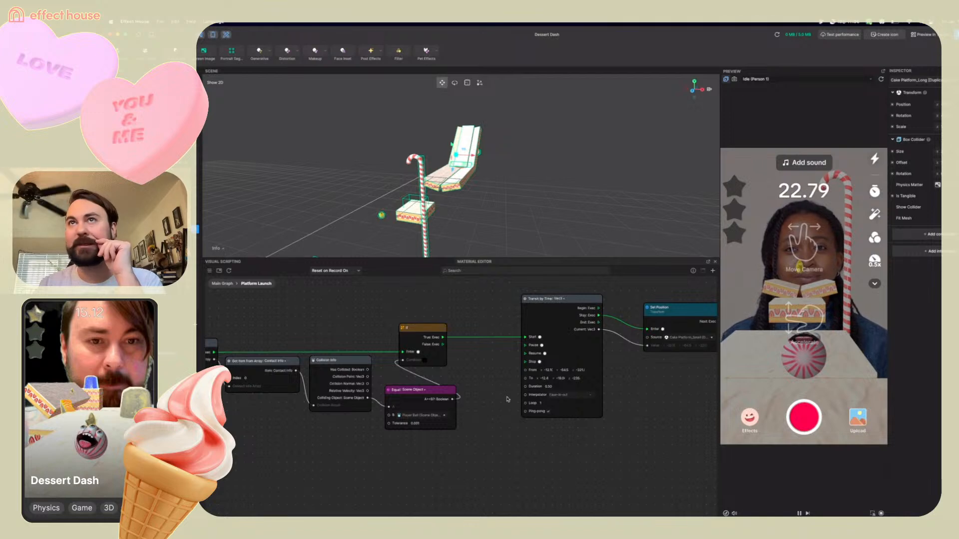
{"action": "left_click", "coordinate": [560, 378]}
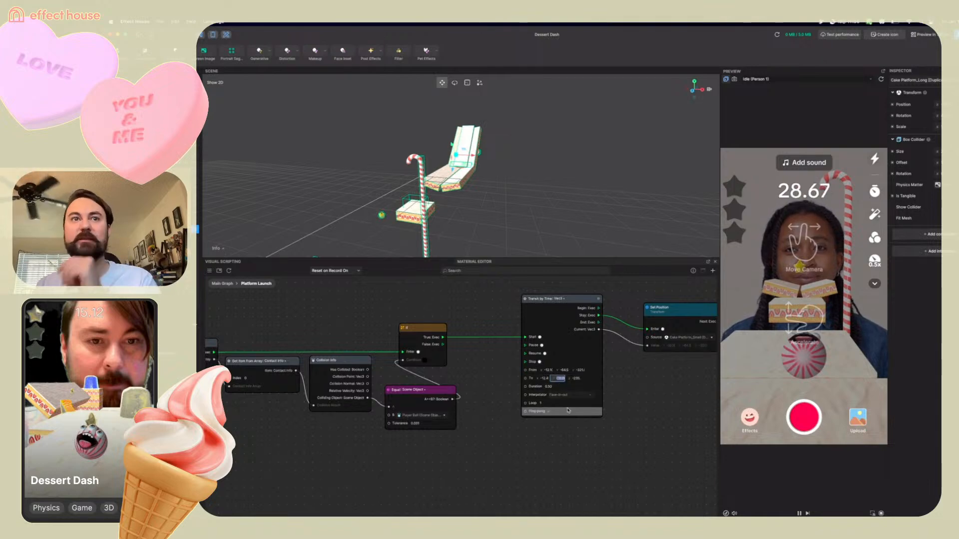
{"action": "type", "text": "-3.08"}
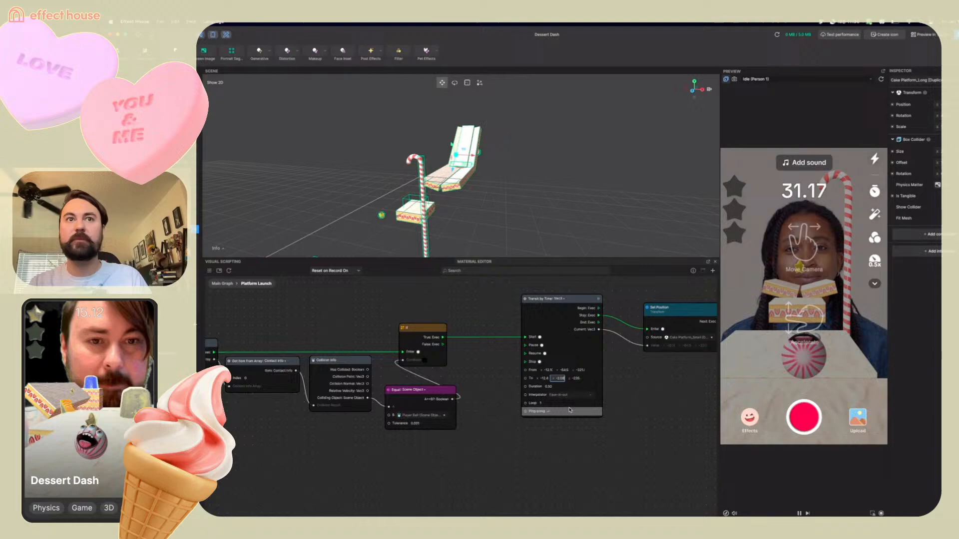
{"action": "left_click", "coordinate": [575, 378]}
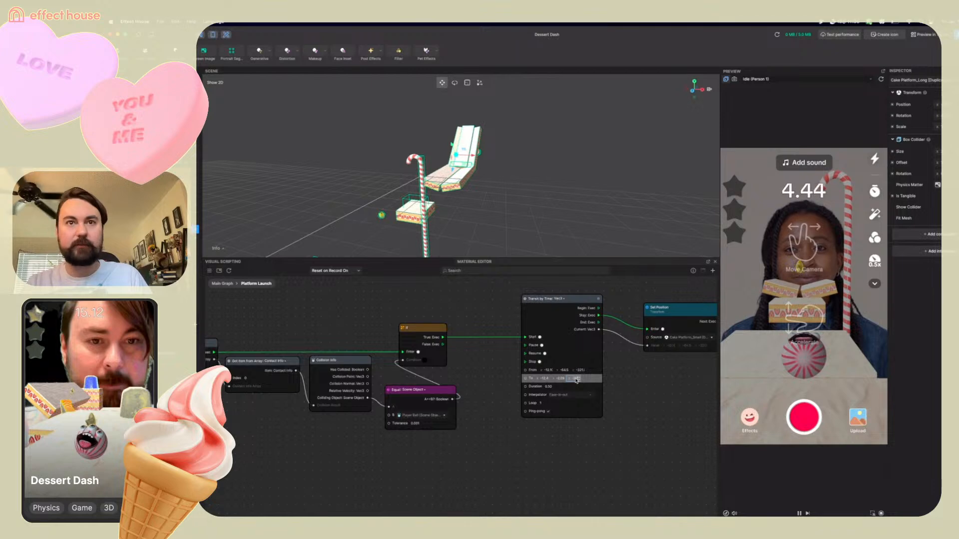
{"action": "left_click", "coordinate": [625, 396]}
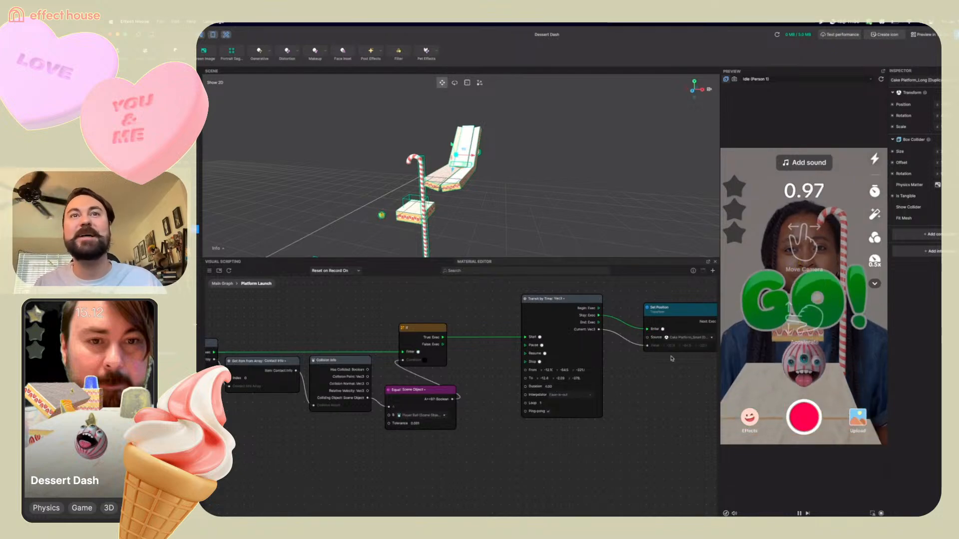
Set the Set Position node's target to Cake Platform_Long (Duplicate) (6) in the scene picker
{"action": "left_click_drag", "start_coordinate": [683, 308], "coordinate": [682, 299]}
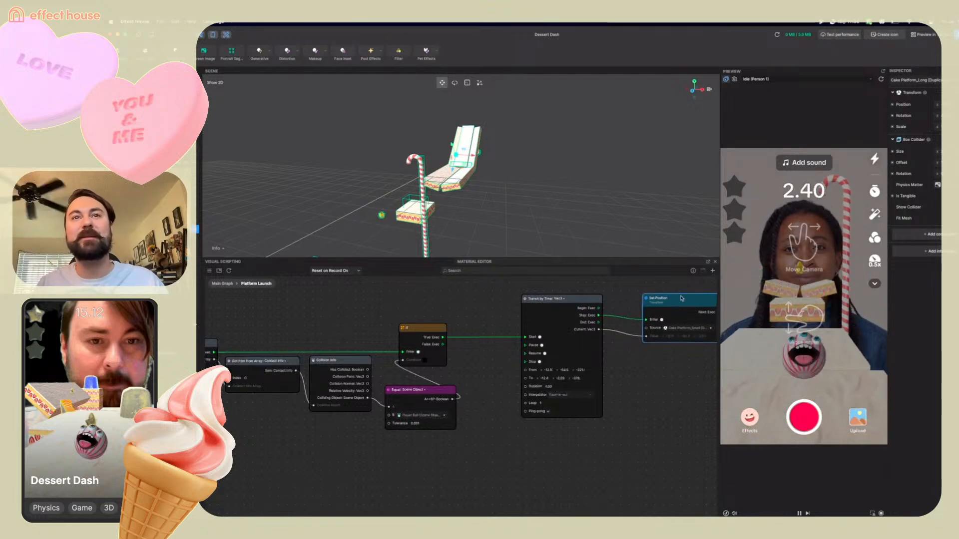
{"action": "left_click", "coordinate": [689, 329]}
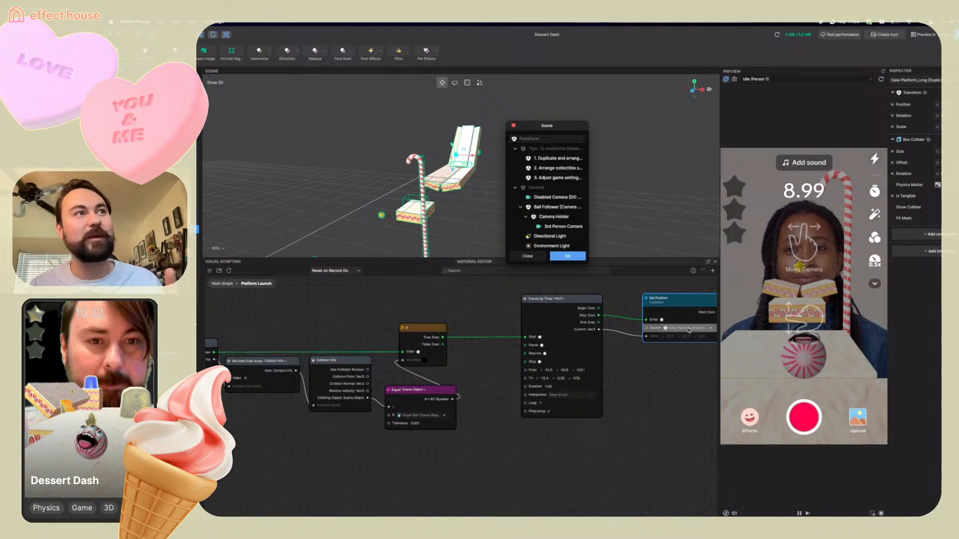
{"action": "scroll", "coordinate": [547, 186], "scroll_direction": "down", "scroll_amount": 5}
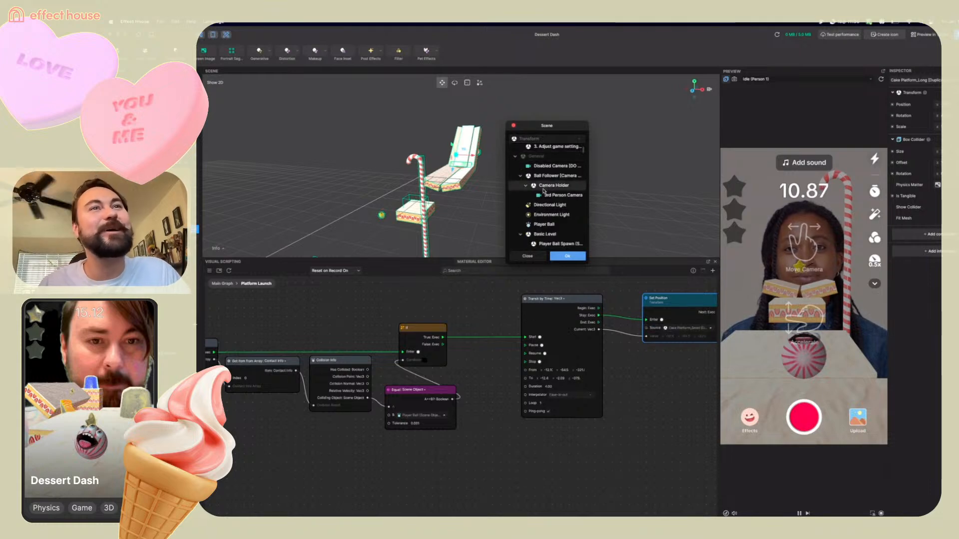
{"action": "left_click", "coordinate": [521, 217]}
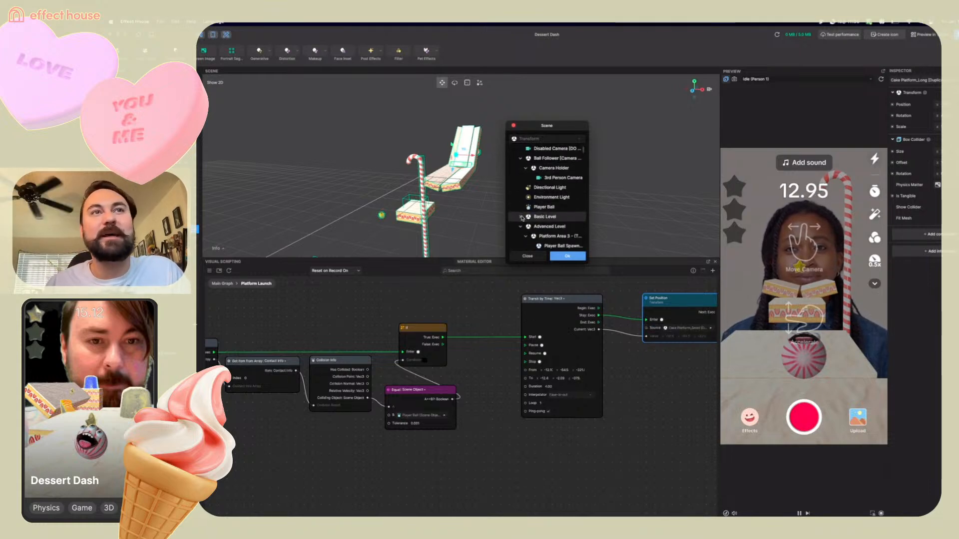
{"action": "scroll", "coordinate": [538, 213], "scroll_direction": "down", "scroll_amount": 10}
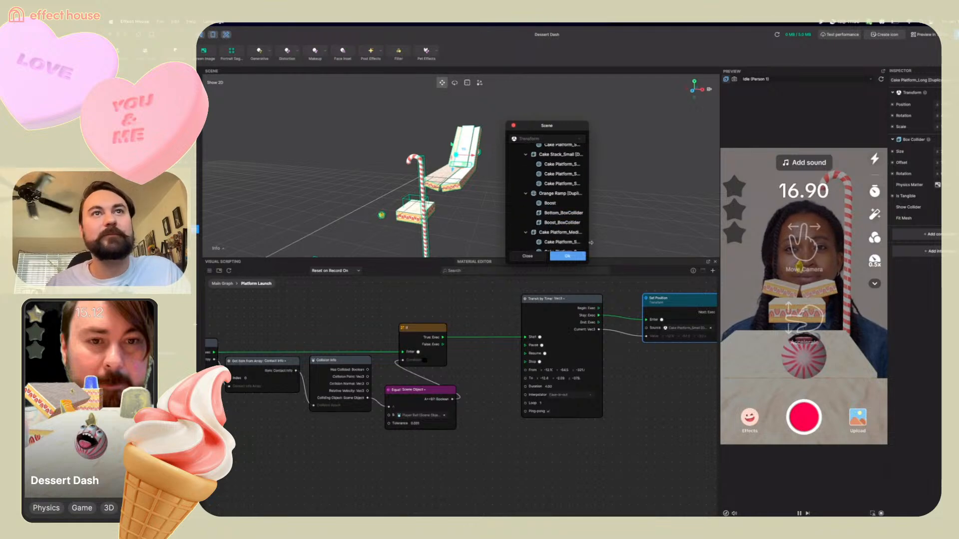
{"action": "left_click_drag", "start_coordinate": [590, 241], "coordinate": [676, 233]}
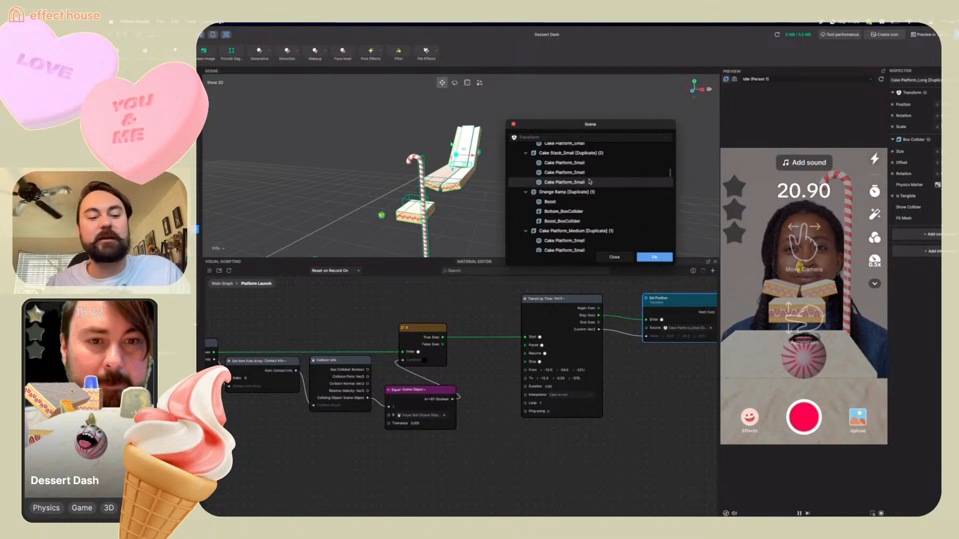
{"action": "scroll", "coordinate": [590, 182], "scroll_direction": "down", "scroll_amount": 10}
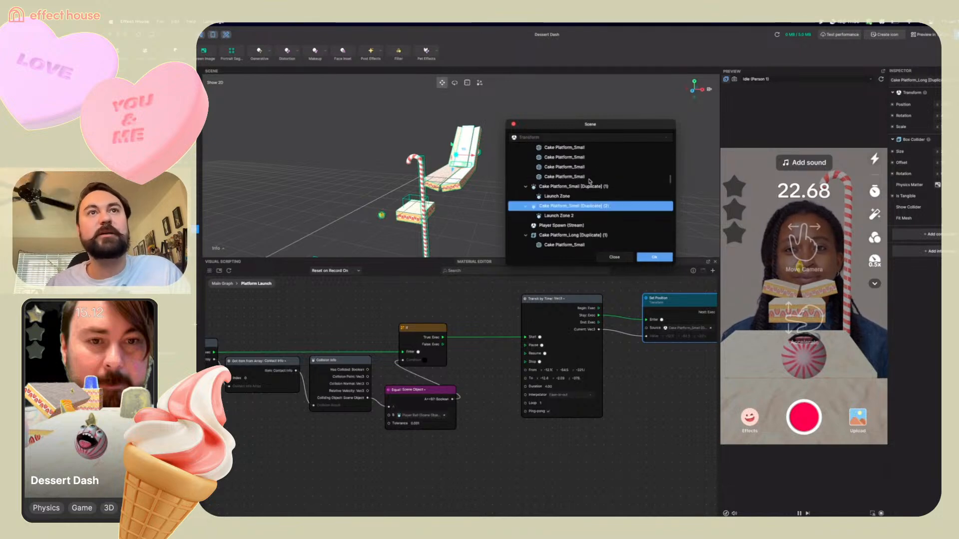
{"action": "scroll", "coordinate": [589, 182], "scroll_direction": "down", "scroll_amount": 5}
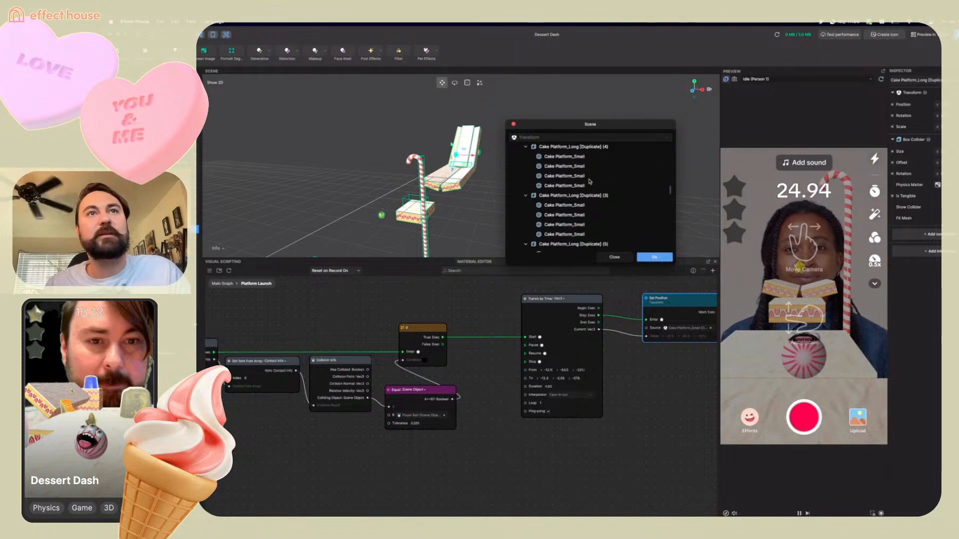
{"action": "scroll", "coordinate": [589, 182], "scroll_direction": "down", "scroll_amount": 2}
{"action": "scroll", "coordinate": [589, 181], "scroll_direction": "down", "scroll_amount": 2}
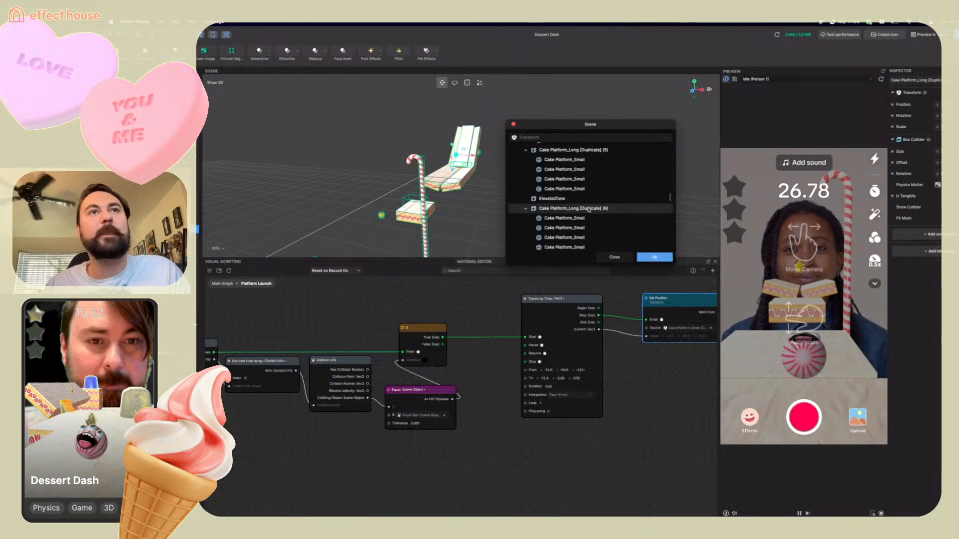
{"action": "left_click", "coordinate": [586, 210]}
{"action": "left_click", "coordinate": [654, 257]}
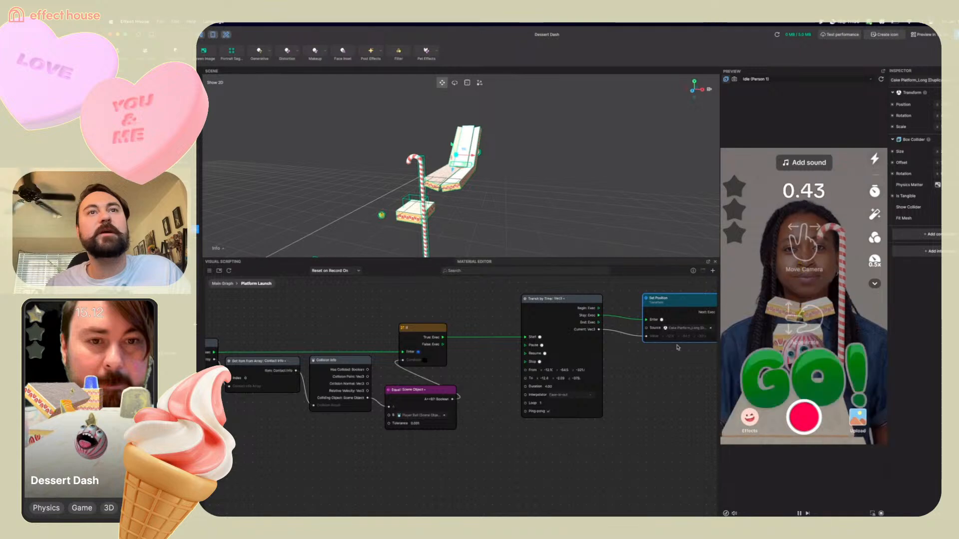
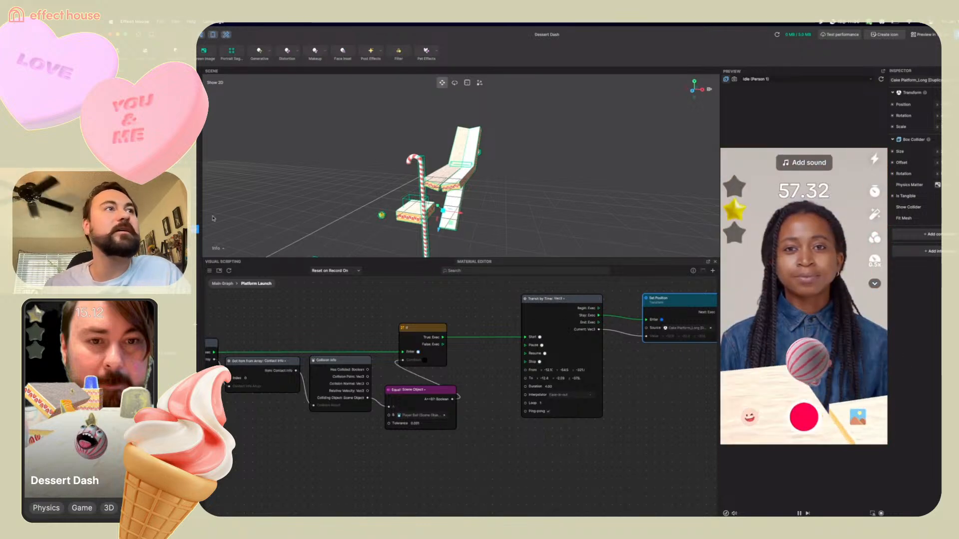
Restart the preview and record a test run of the level to check the platform behaviour
{"action": "left_click", "coordinate": [193, 221]}
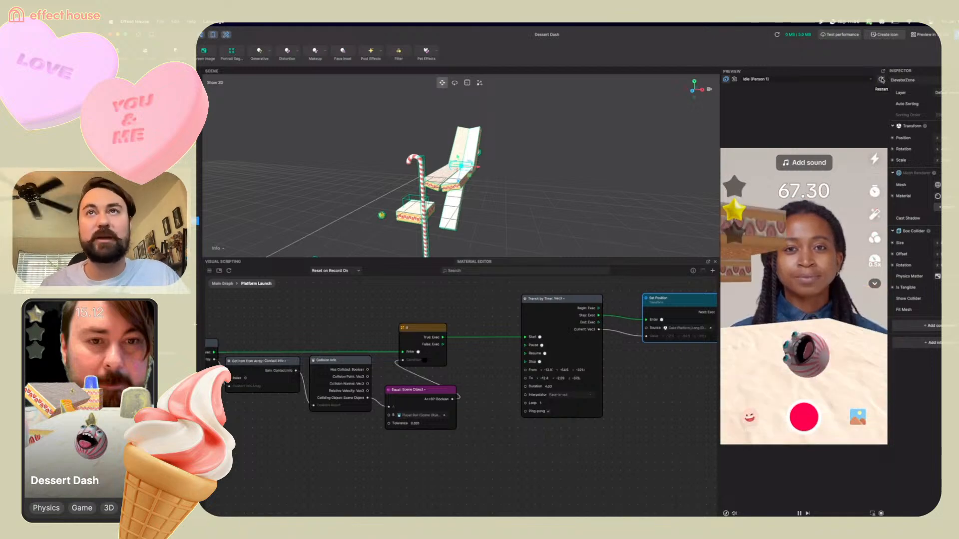
{"action": "left_click", "coordinate": [880, 80]}
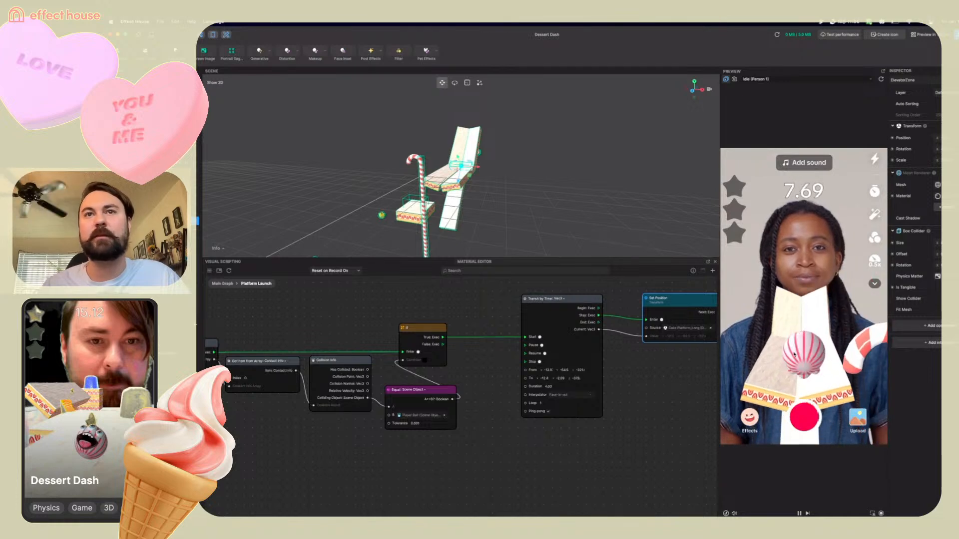
{"action": "left_click", "coordinate": [804, 417]}
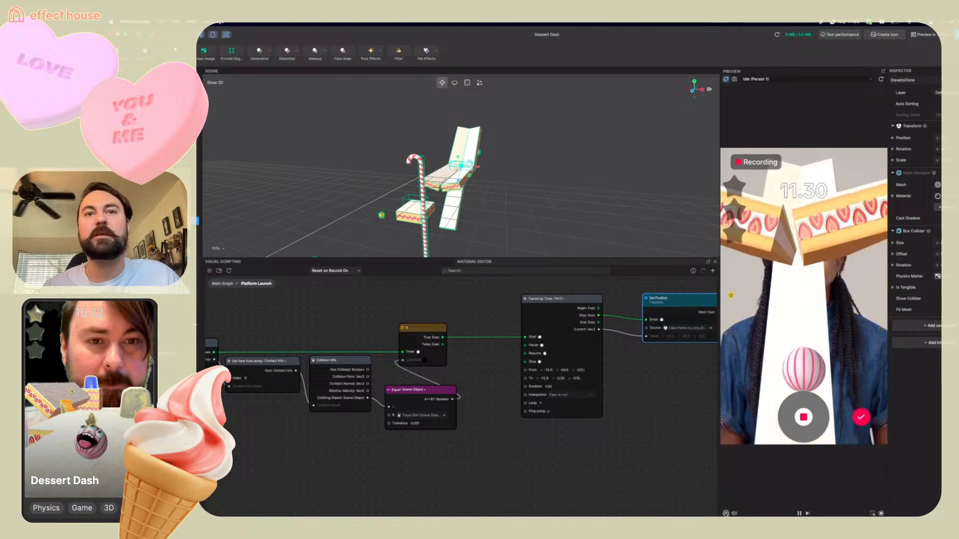
{"action": "left_click", "coordinate": [726, 513]}
{"action": "left_click", "coordinate": [746, 454]}
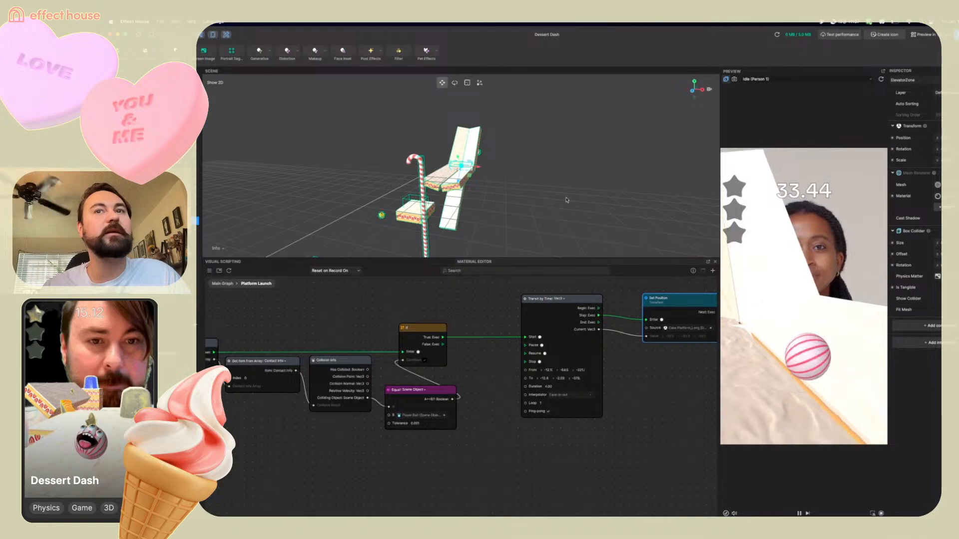
Select the long duplicated cake platform in the scene and inspect the Tween node's From and To values
{"action": "scroll", "coordinate": [502, 168], "scroll_direction": "up", "scroll_amount": 2}
{"action": "right_click_drag", "start_coordinate": [502, 167], "coordinate": [417, 181]}
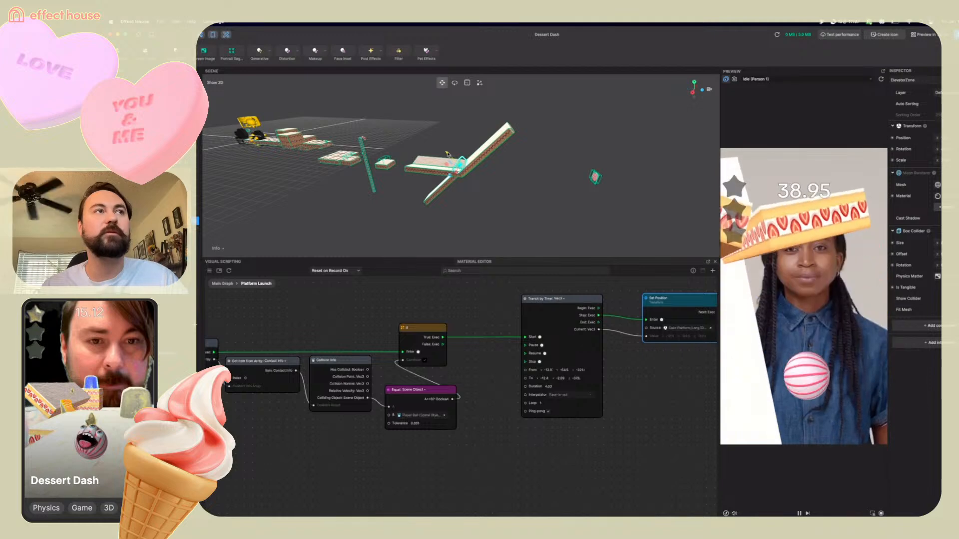
{"action": "left_click", "coordinate": [444, 188]}
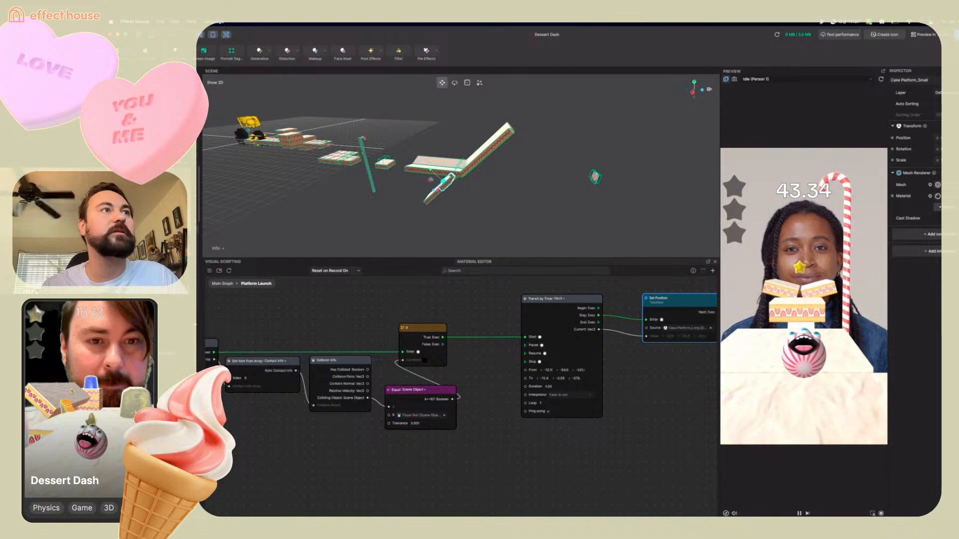
{"action": "left_click", "coordinate": [423, 181]}
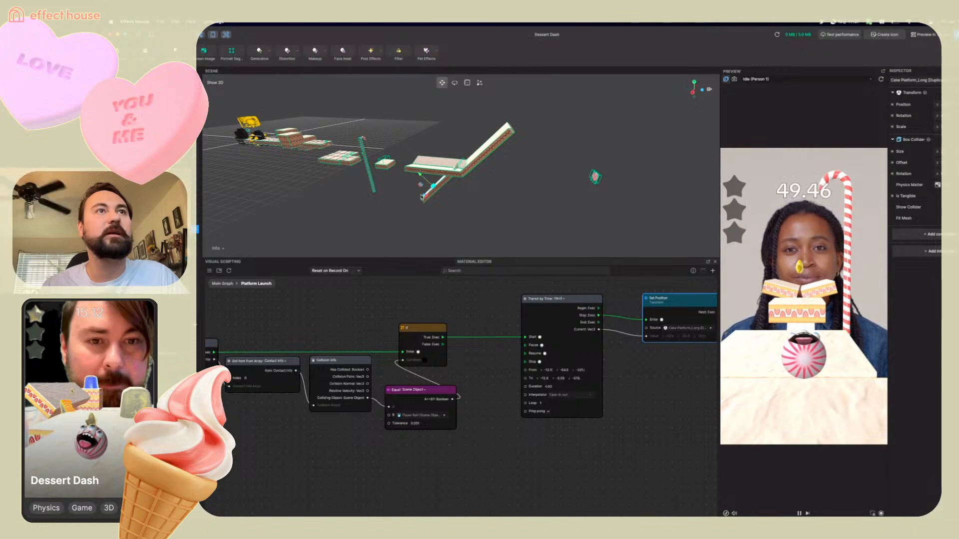
{"action": "right_click_drag", "start_coordinate": [422, 197], "coordinate": [436, 205]}
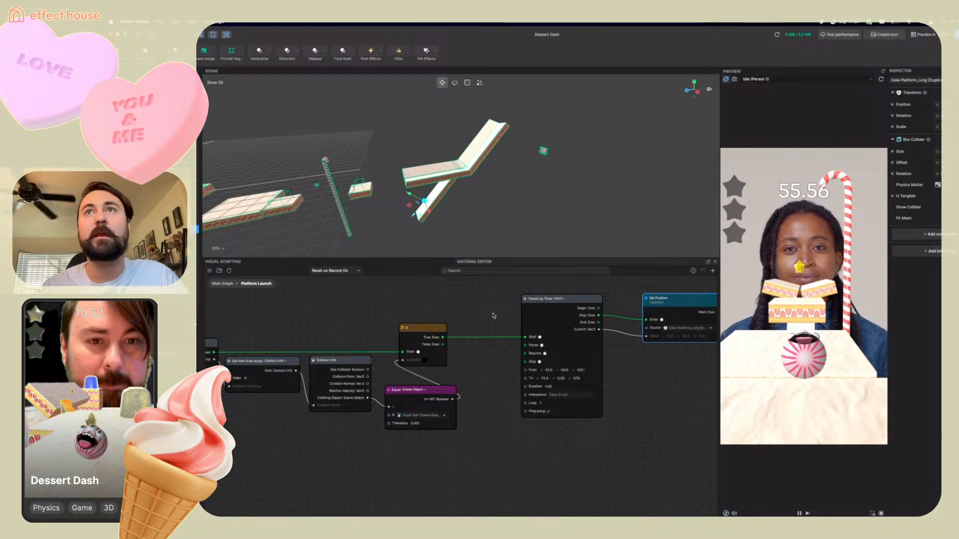
{"action": "left_click", "coordinate": [565, 371]}
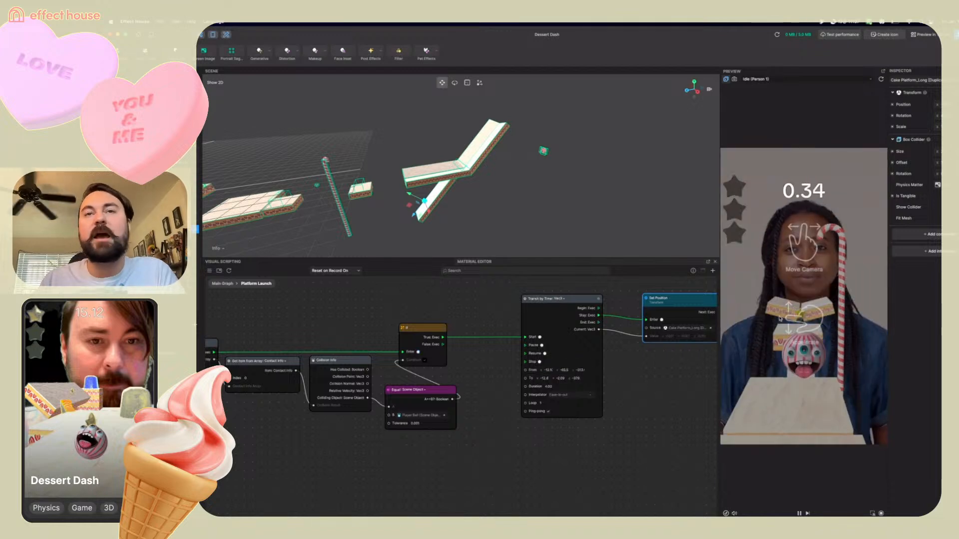
{"action": "left_click", "coordinate": [577, 378]}
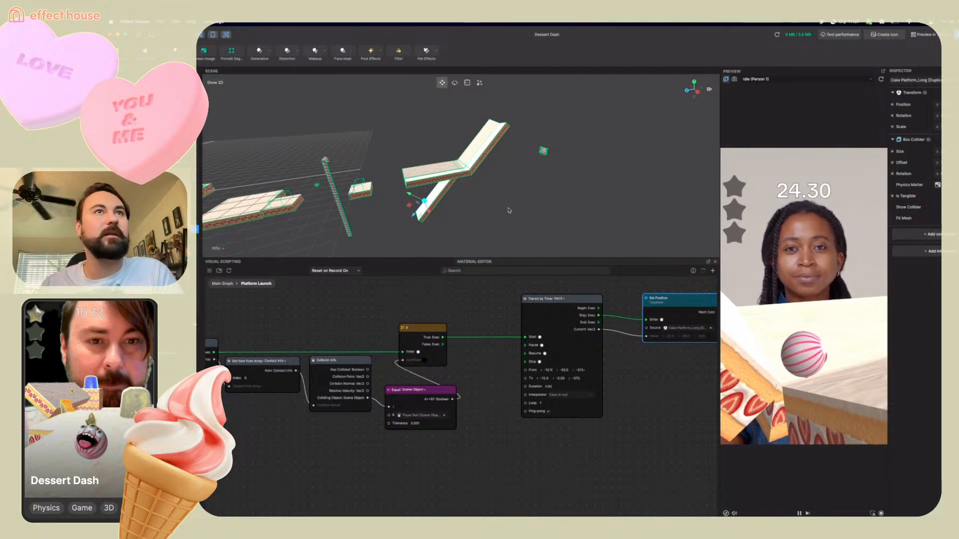
Examine the long platform where it meets the ramp from several angles, focusing on it in the scene
{"action": "left_click_drag", "start_coordinate": [476, 206], "coordinate": [429, 197], "text": "alt"}
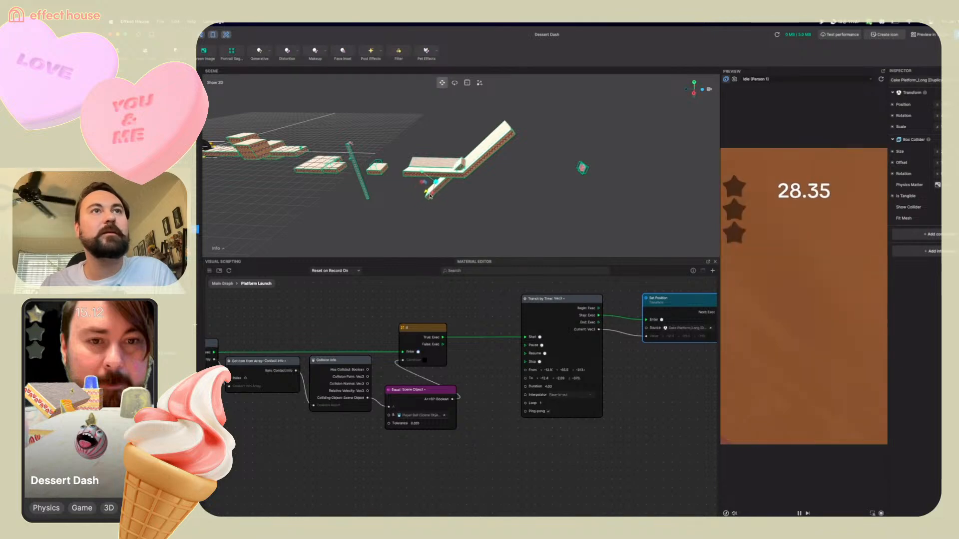
{"action": "key", "text": "f"}
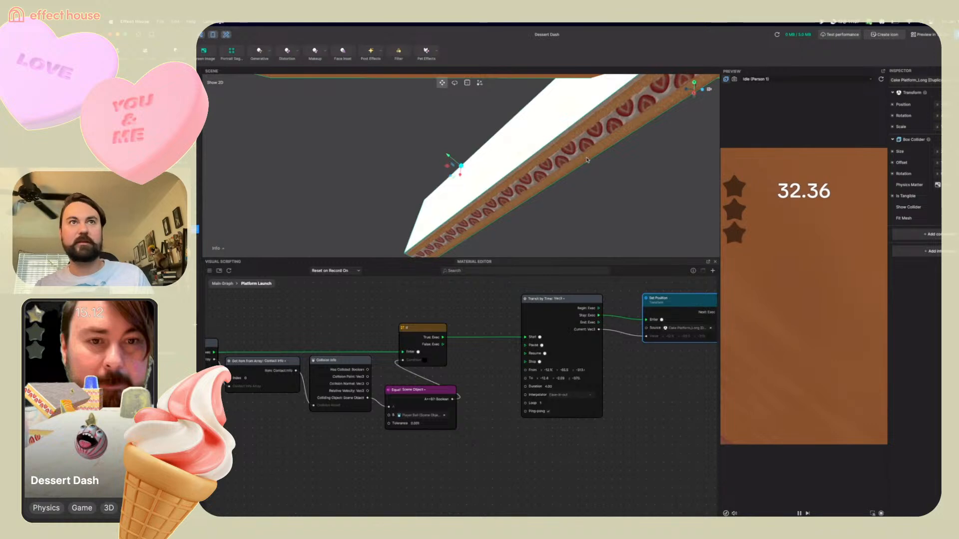
{"action": "left_click_drag", "start_coordinate": [628, 142], "coordinate": [561, 177], "text": "alt"}
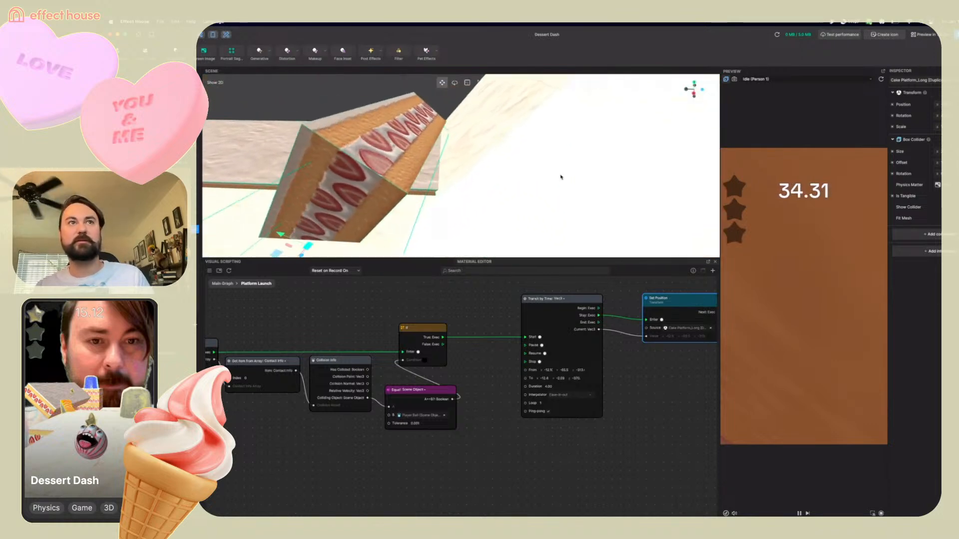
{"action": "scroll", "coordinate": [561, 172], "scroll_direction": "up", "scroll_amount": 5}
{"action": "scroll", "coordinate": [565, 174], "scroll_direction": "down", "scroll_amount": 5}
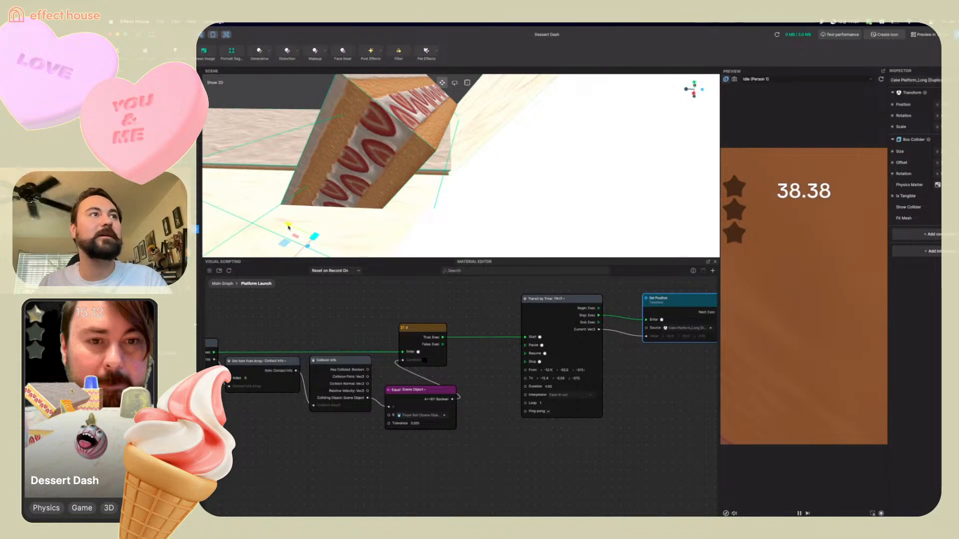
{"action": "left_click_drag", "start_coordinate": [288, 228], "coordinate": [300, 234]}
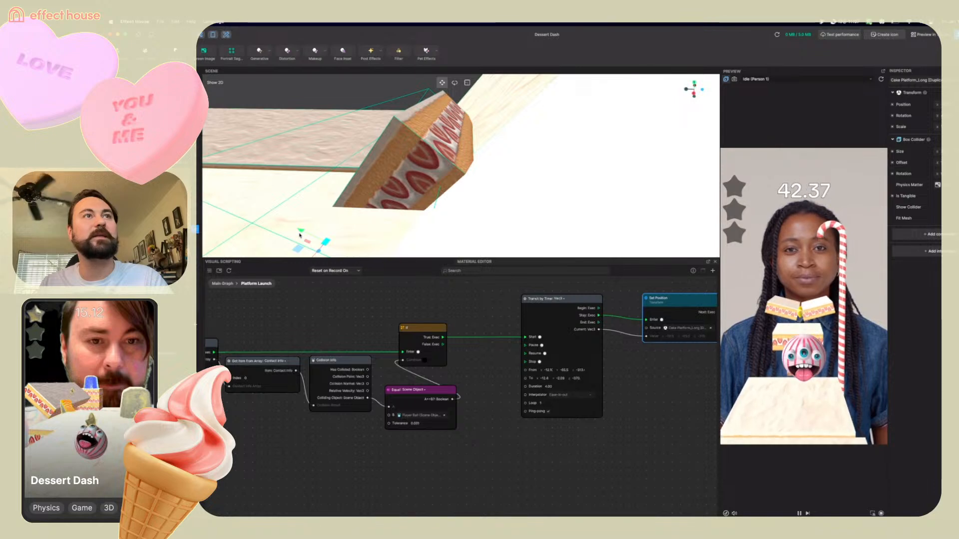
{"action": "left_click", "coordinate": [389, 148]}
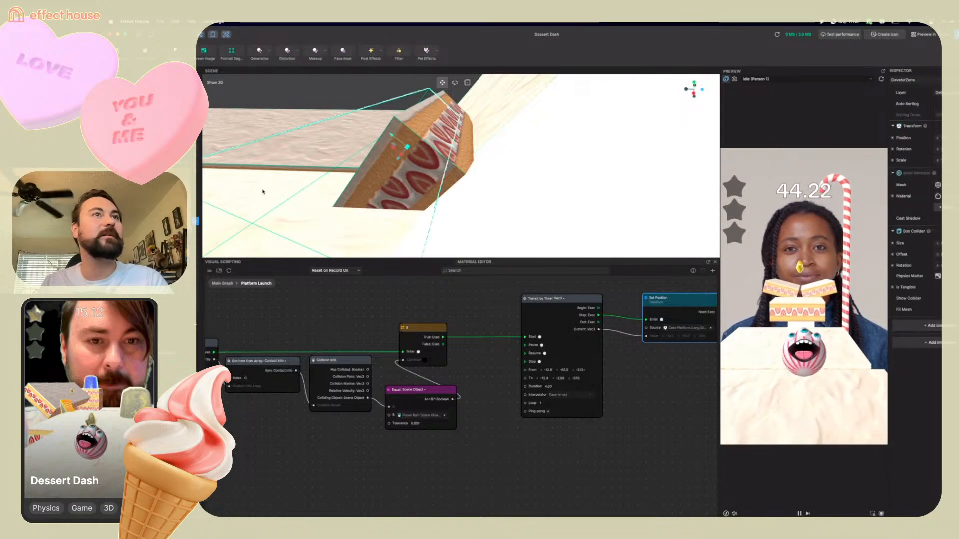
{"action": "left_click", "coordinate": [411, 141]}
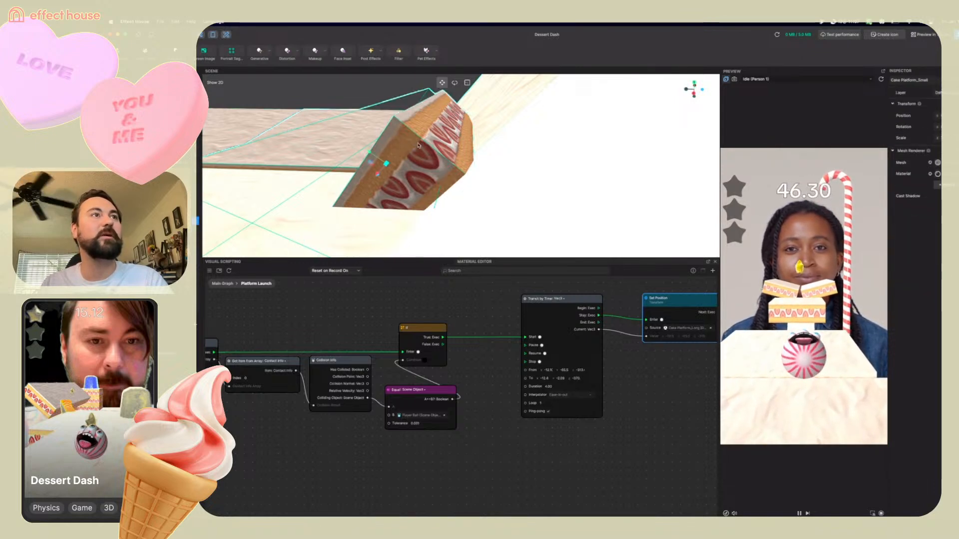
{"action": "left_click", "coordinate": [395, 135]}
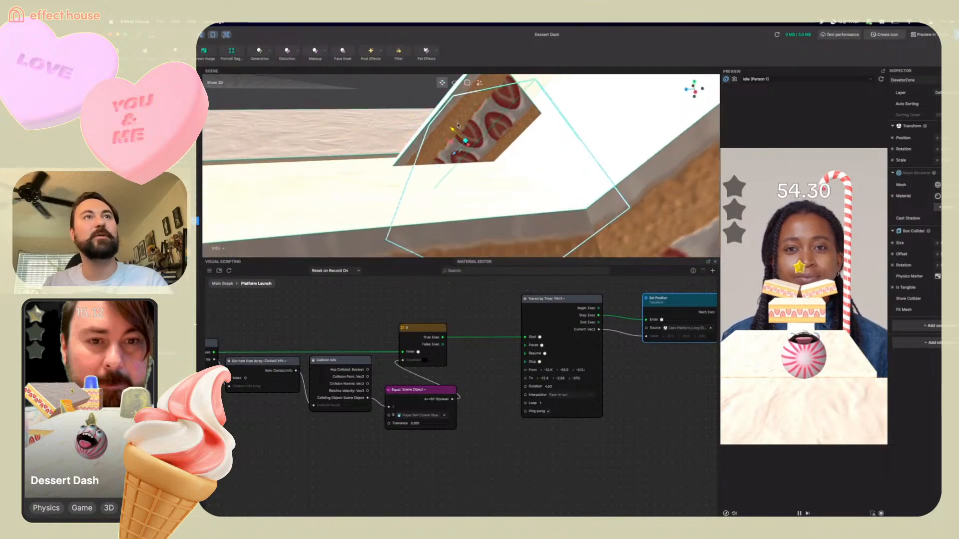
{"action": "left_click_drag", "start_coordinate": [455, 158], "coordinate": [472, 146]}
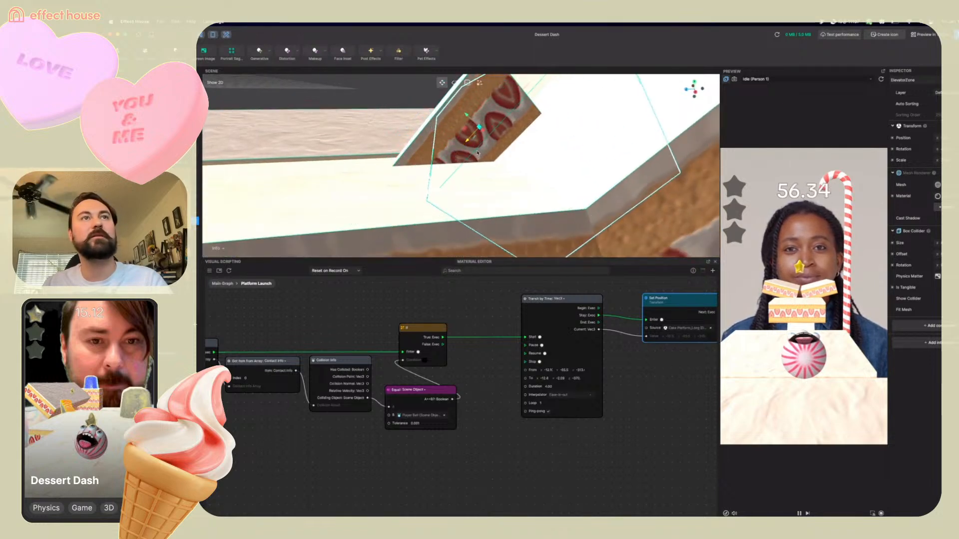
{"action": "scroll", "coordinate": [477, 154], "scroll_direction": "down", "scroll_amount": 5}
{"action": "middle_click_drag", "start_coordinate": [477, 153], "coordinate": [454, 167]}
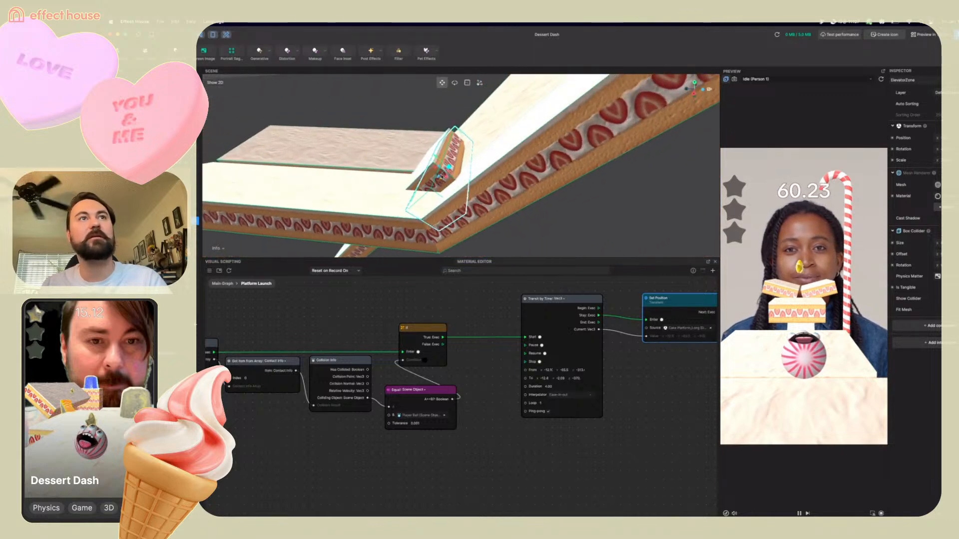
{"action": "left_click_drag", "start_coordinate": [437, 158], "coordinate": [439, 161]}
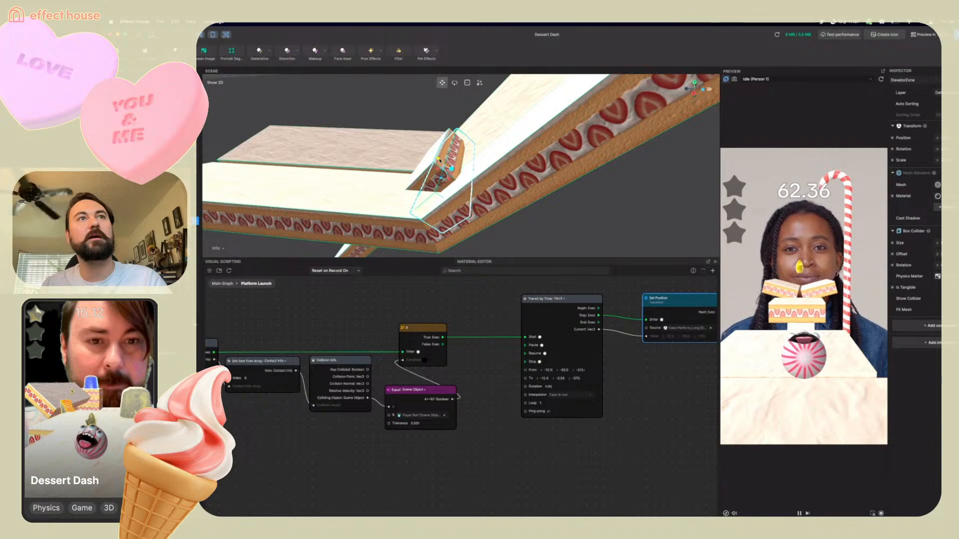
{"action": "middle_click_drag", "start_coordinate": [448, 162], "coordinate": [517, 185]}
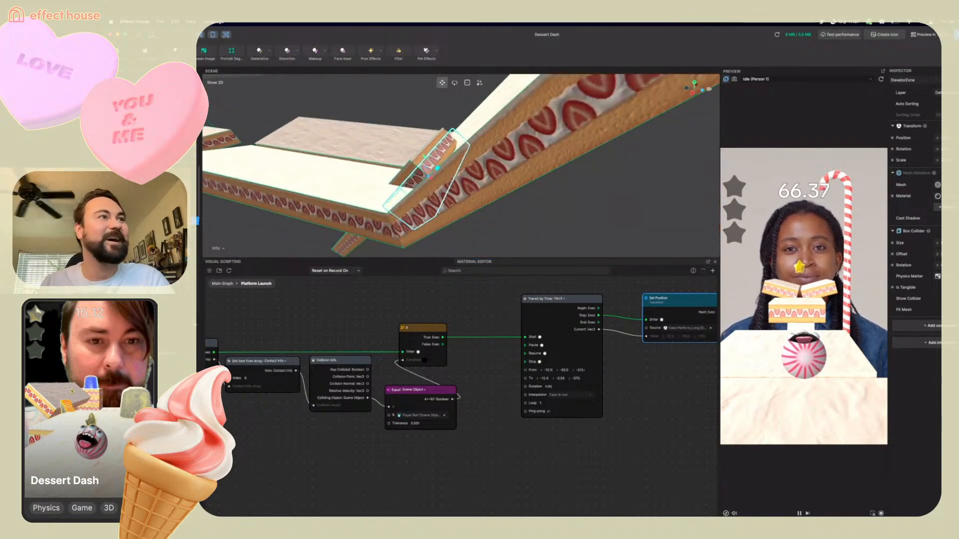
Select the long cake platform and set the Tween node's To y value to -2
{"action": "left_click", "coordinate": [321, 221]}
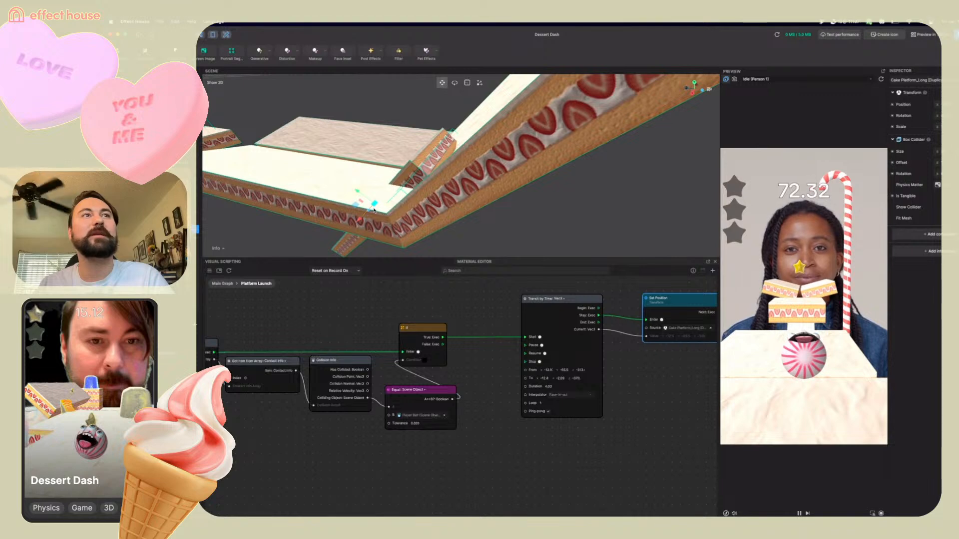
{"action": "left_click_drag", "start_coordinate": [368, 212], "coordinate": [361, 220]}
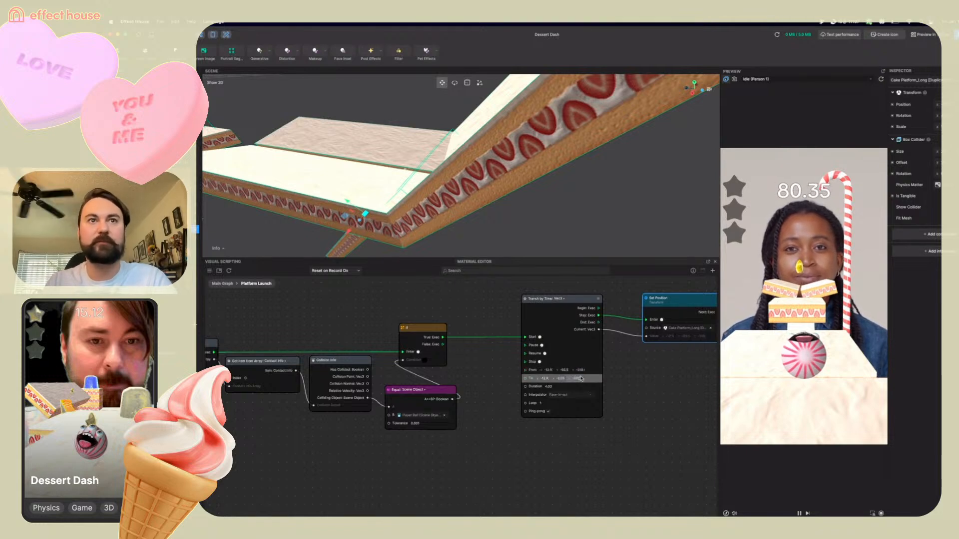
{"action": "type", "text": "-12.4\t-2.09\t-370."}
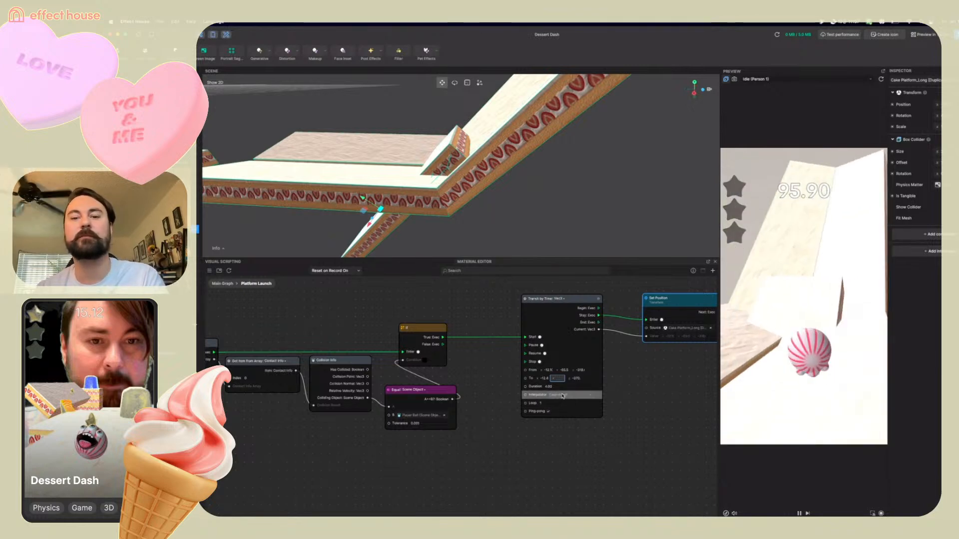
{"action": "type", "text": "-2"}
{"action": "key", "text": "Return"}
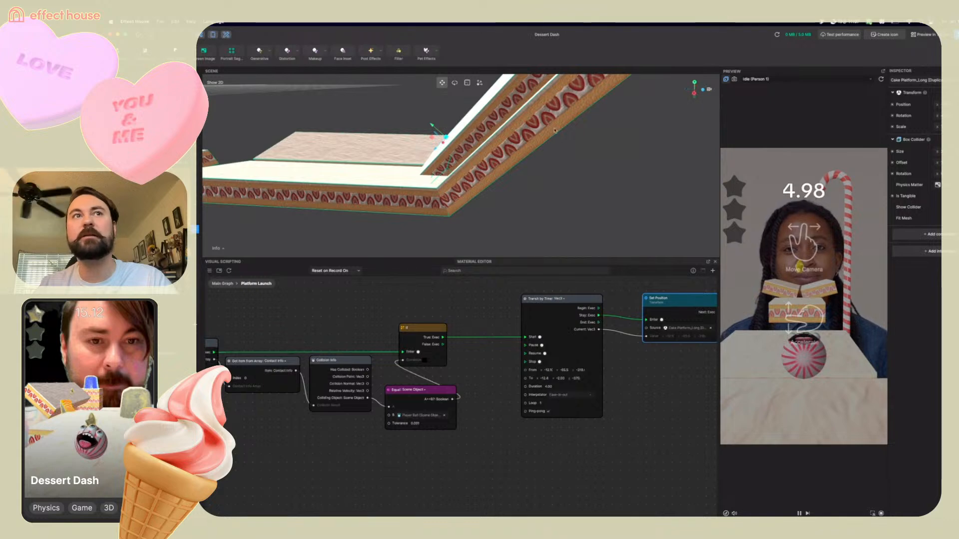
Move the medium cake platform upward to sit at the top end of the ramp
{"action": "scroll", "coordinate": [557, 129], "scroll_direction": "down", "scroll_amount": 5}
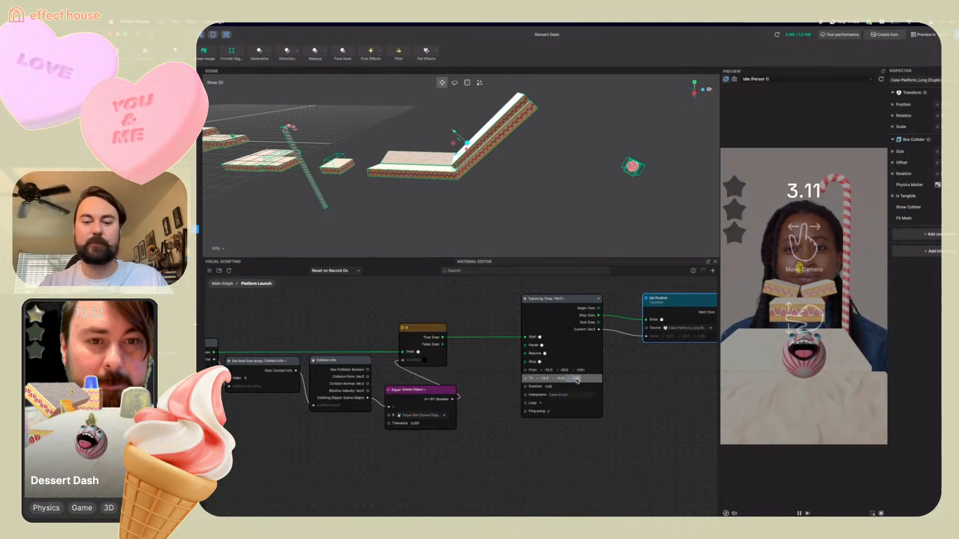
{"action": "scroll", "coordinate": [682, 302], "scroll_direction": "down", "scroll_amount": 1}
{"action": "scroll", "coordinate": [682, 302], "scroll_direction": "down", "scroll_amount": 1}
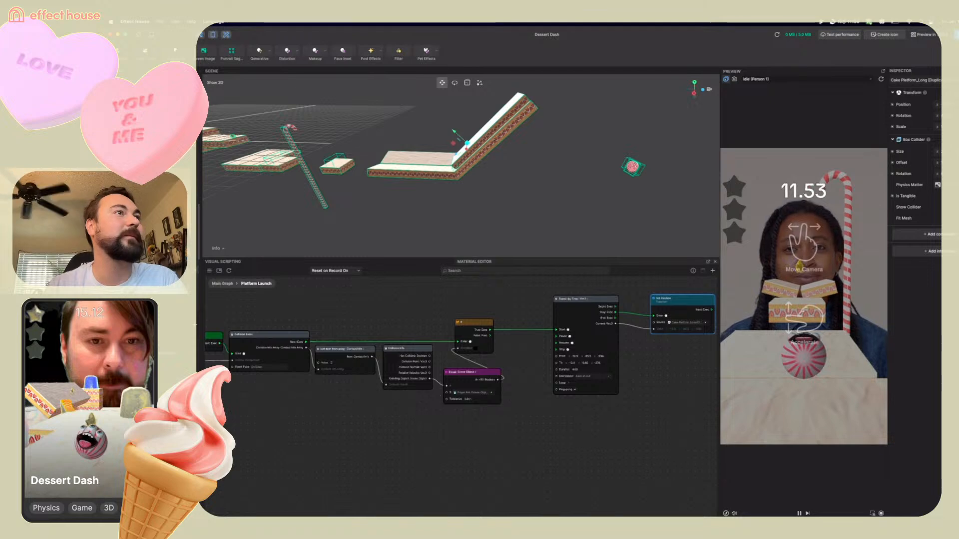
{"action": "left_click", "coordinate": [212, 276]}
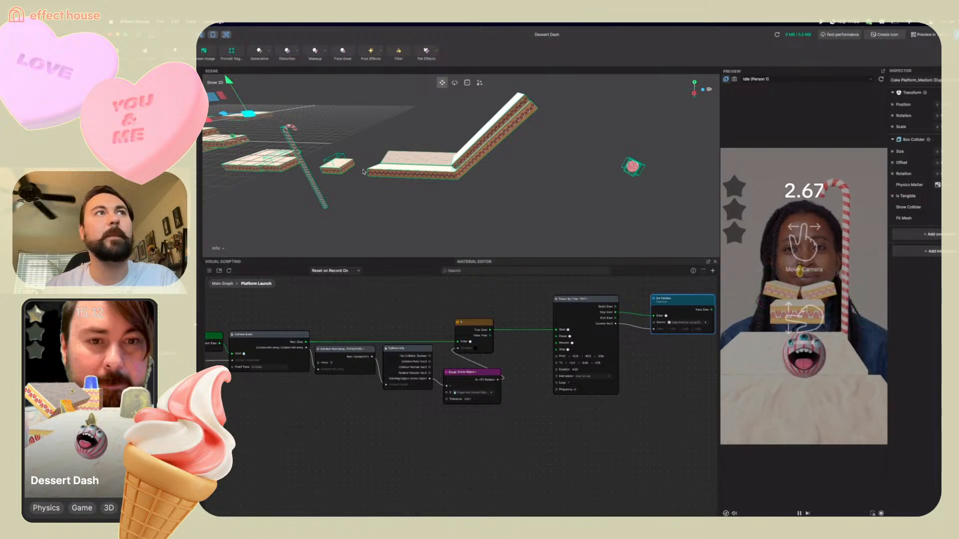
{"action": "right_click_drag", "start_coordinate": [393, 170], "coordinate": [265, 126]}
{"action": "left_click", "coordinate": [516, 131]}
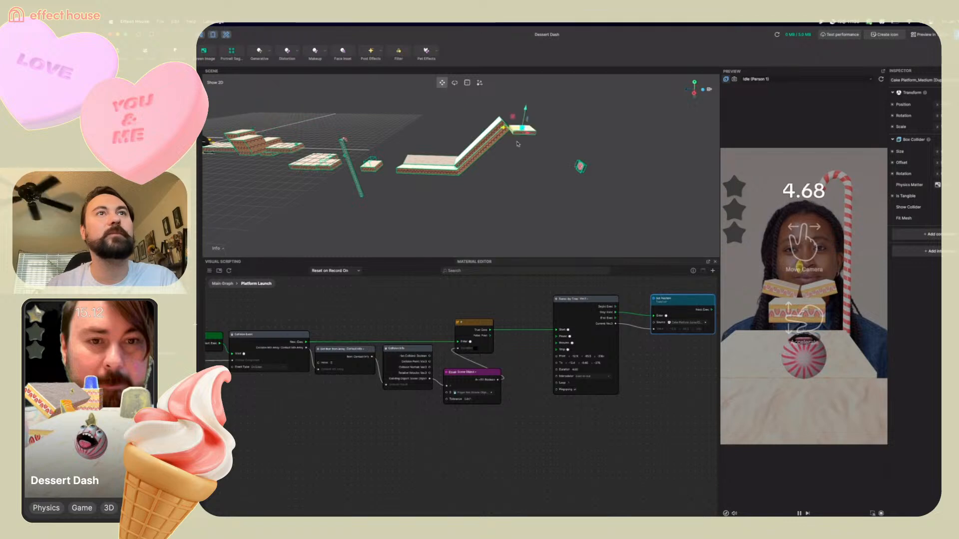
{"action": "left_click_drag", "start_coordinate": [516, 154], "coordinate": [499, 123]}
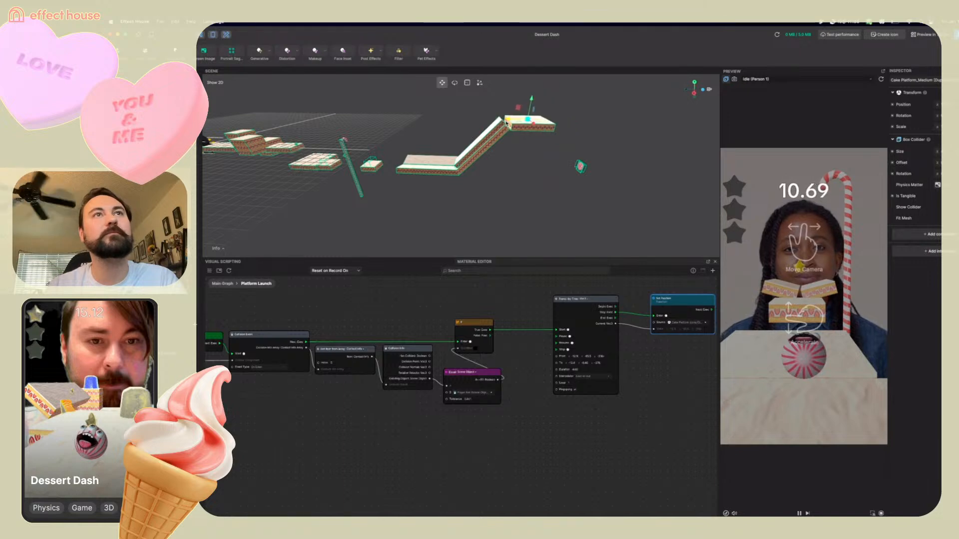
Inspect the medium platform's placement at the top of the ramp from above
{"action": "left_click", "coordinate": [551, 131]}
{"action": "middle_click_drag", "start_coordinate": [526, 147], "coordinate": [589, 164]}
{"action": "left_click", "coordinate": [512, 106]}
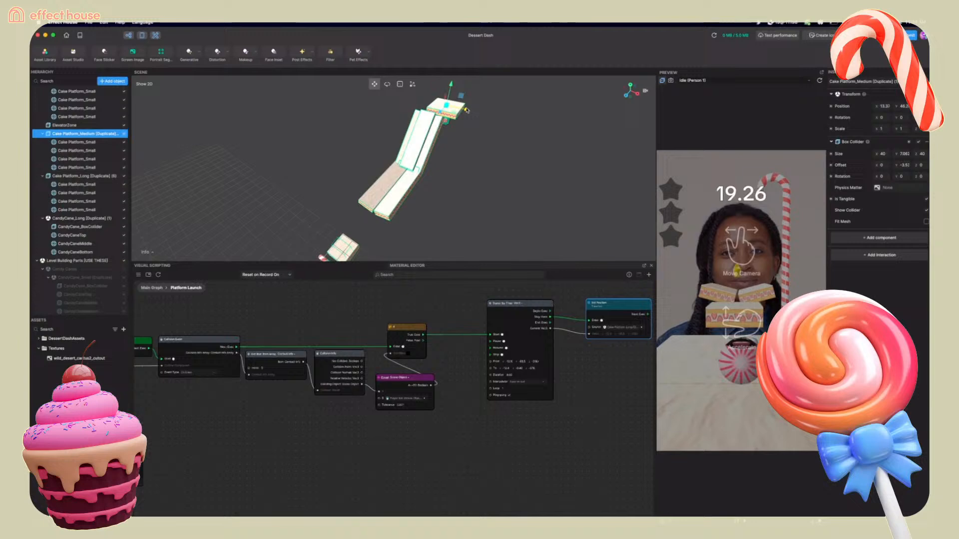
{"action": "left_click", "coordinate": [529, 107]}
{"action": "left_click_drag", "start_coordinate": [460, 110], "coordinate": [442, 95]}
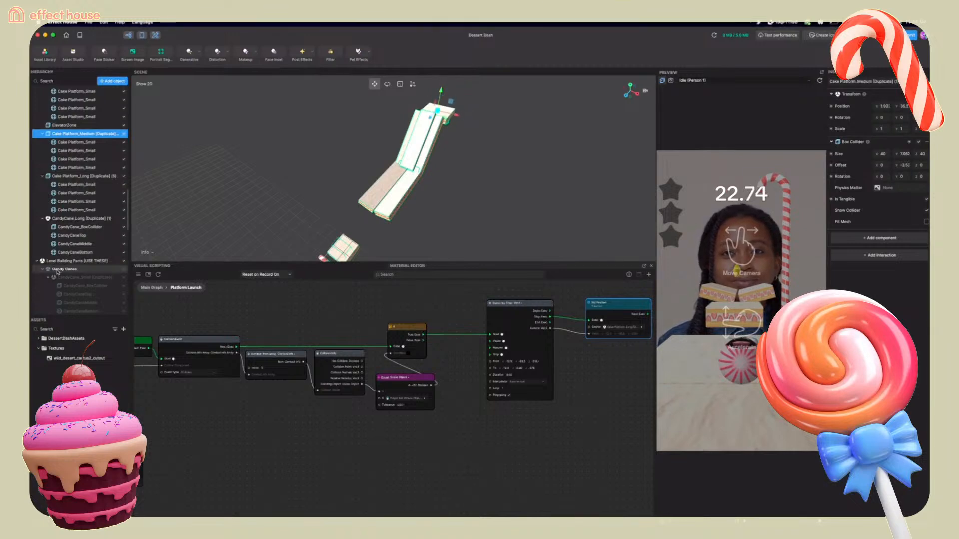
Survey the whole level around the lollipop goal from several angles and restart the preview
{"action": "scroll", "coordinate": [58, 269], "scroll_direction": "down", "scroll_amount": 10}
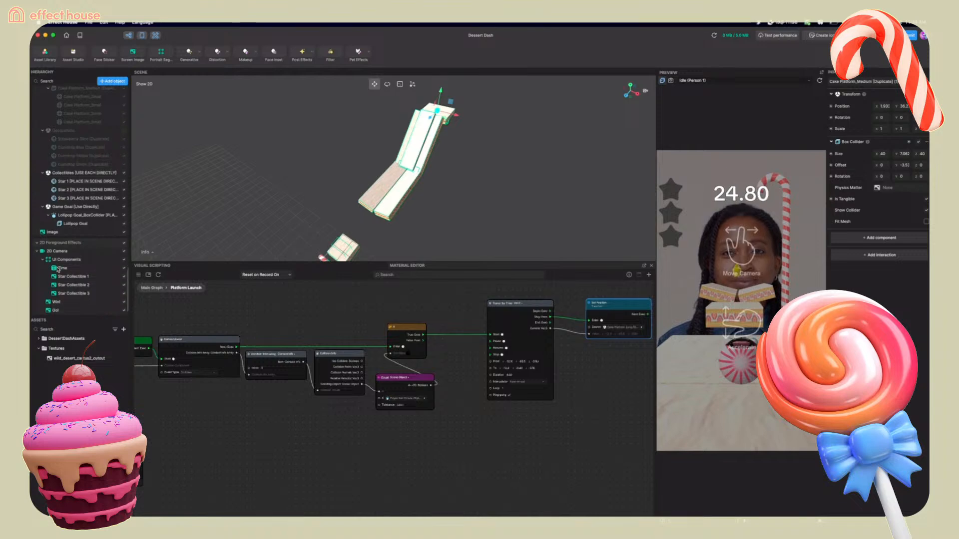
{"action": "right_click_drag", "start_coordinate": [520, 144], "coordinate": [448, 139]}
{"action": "left_click_drag", "start_coordinate": [538, 174], "coordinate": [477, 149]}
{"action": "mouse_move", "coordinate": [468, 154]}
{"action": "right_mouse_down"}
{"action": "mouse_move", "coordinate": [463, 134]}
{"action": "mouse_move", "coordinate": [475, 141]}
{"action": "right_mouse_up"}
{"action": "left_click_drag", "start_coordinate": [475, 93], "coordinate": [475, 95]}
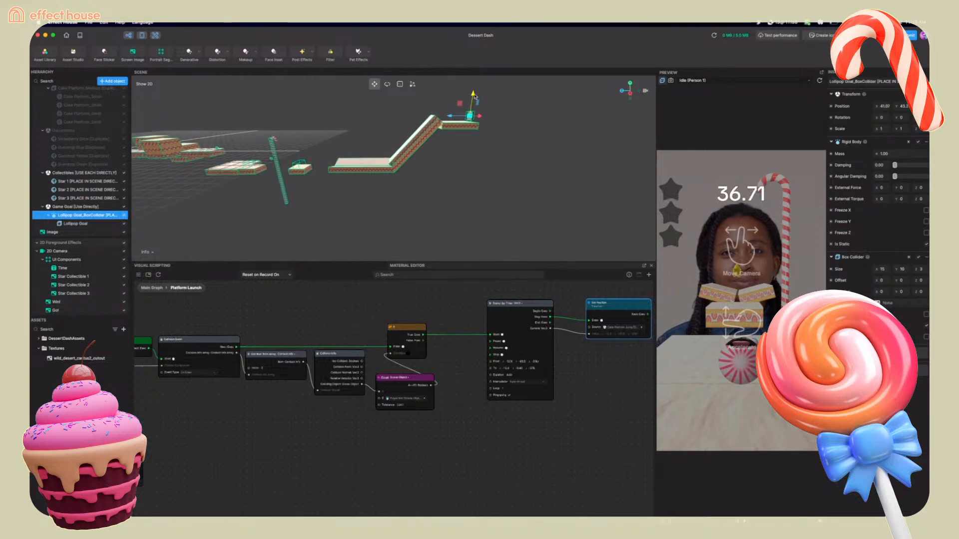
{"action": "right_click_drag", "start_coordinate": [366, 190], "coordinate": [344, 204]}
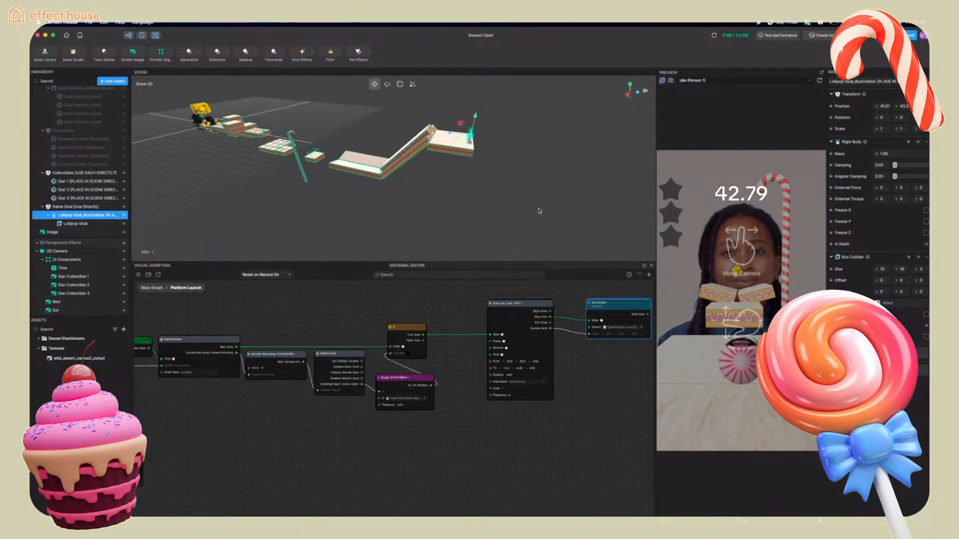
{"action": "left_click", "coordinate": [819, 80]}
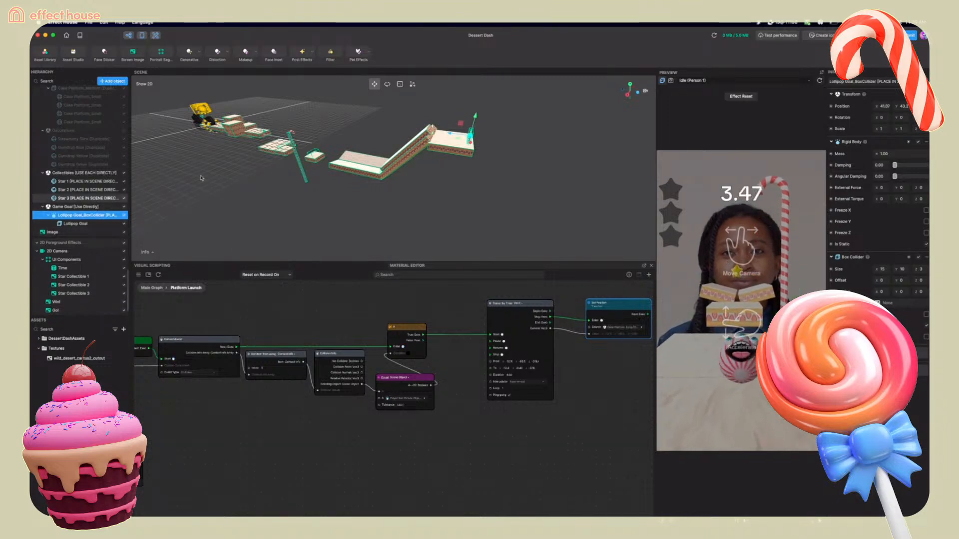
Select Star 3 and move it up near the top end of the ramp above the platforms
{"action": "left_click", "coordinate": [93, 198]}
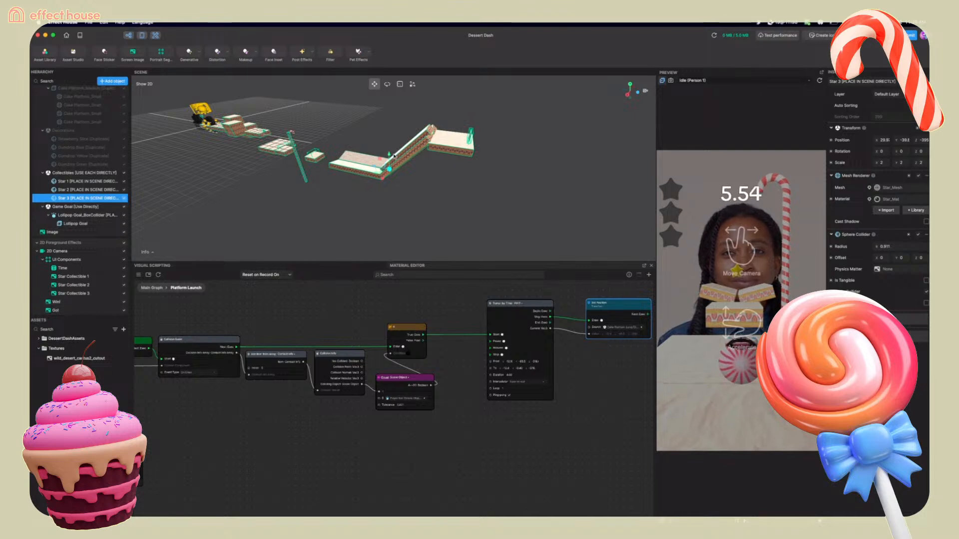
{"action": "left_click_drag", "start_coordinate": [389, 156], "coordinate": [420, 122]}
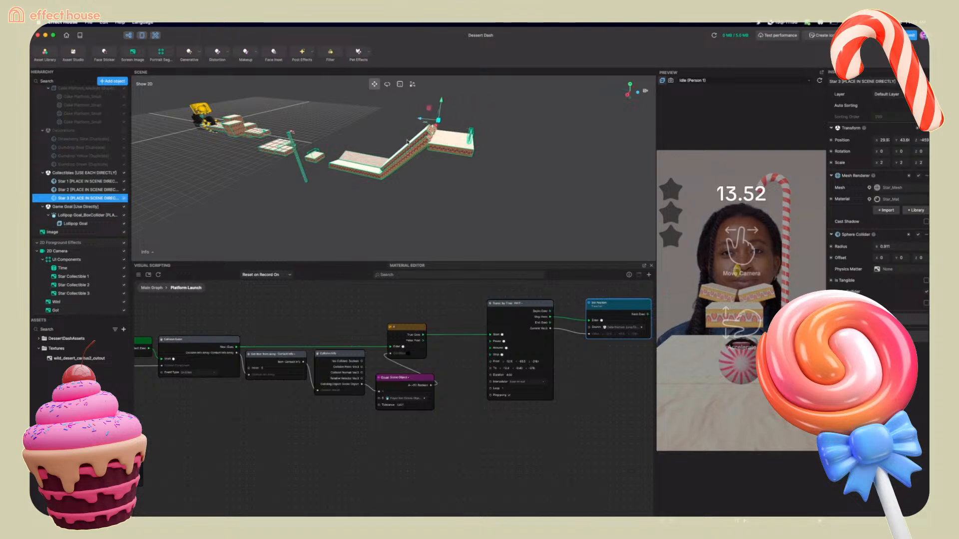
{"action": "right_click_drag", "start_coordinate": [412, 134], "coordinate": [484, 135]}
{"action": "left_click_drag", "start_coordinate": [428, 114], "coordinate": [432, 88]}
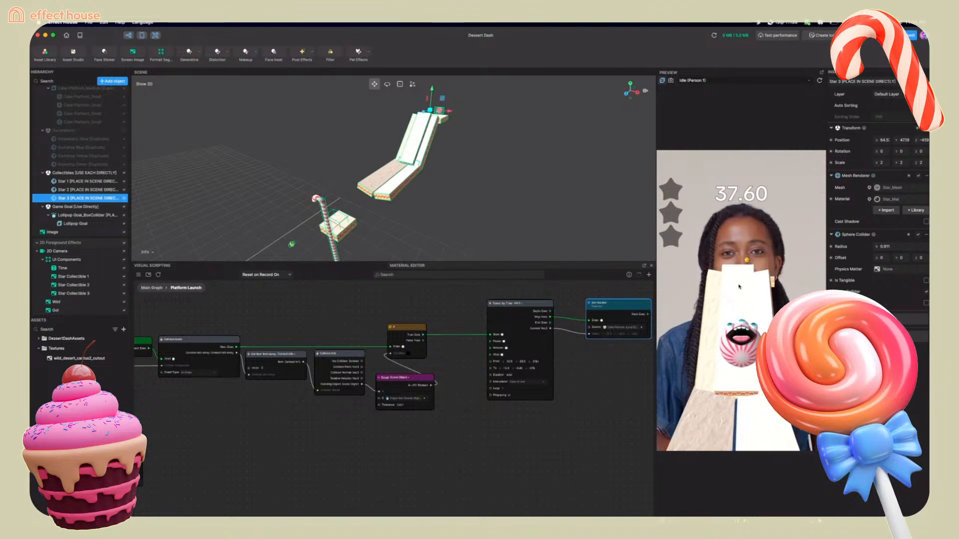
Select the long cake platform duplicate in the hierarchy and restart the preview to play-test the level
{"action": "left_click", "coordinate": [415, 132]}
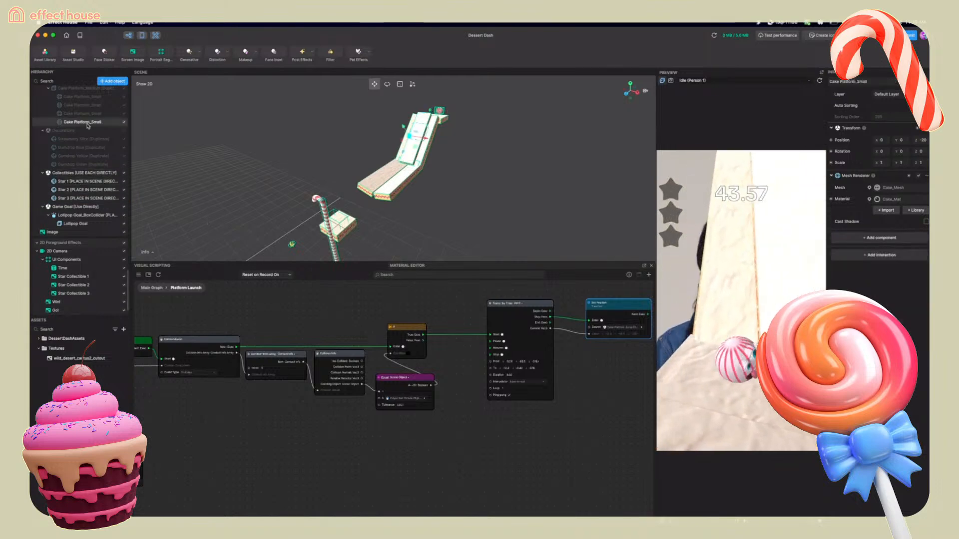
{"action": "scroll", "coordinate": [87, 126], "scroll_direction": "up", "scroll_amount": 5}
{"action": "scroll", "coordinate": [87, 126], "scroll_direction": "up", "scroll_amount": 5}
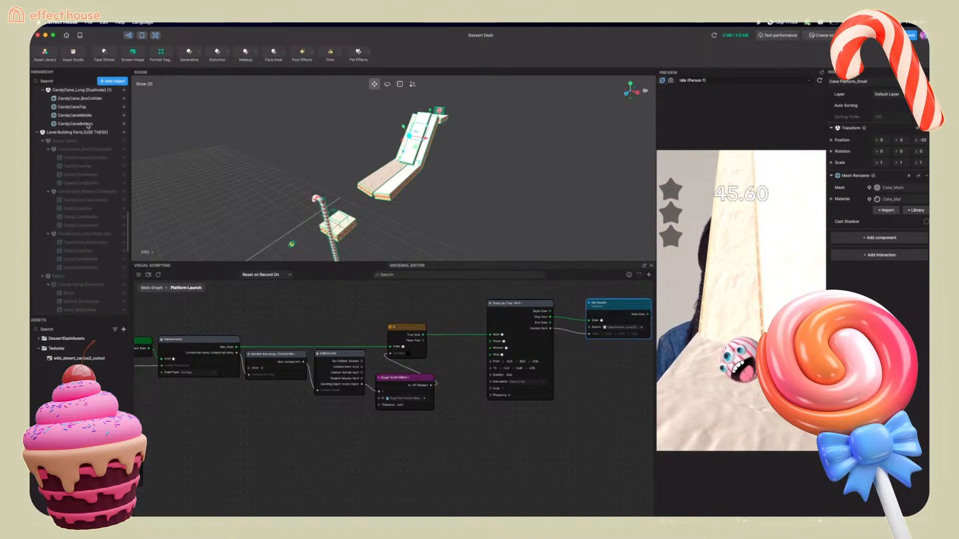
{"action": "scroll", "coordinate": [88, 126], "scroll_direction": "up", "scroll_amount": 4}
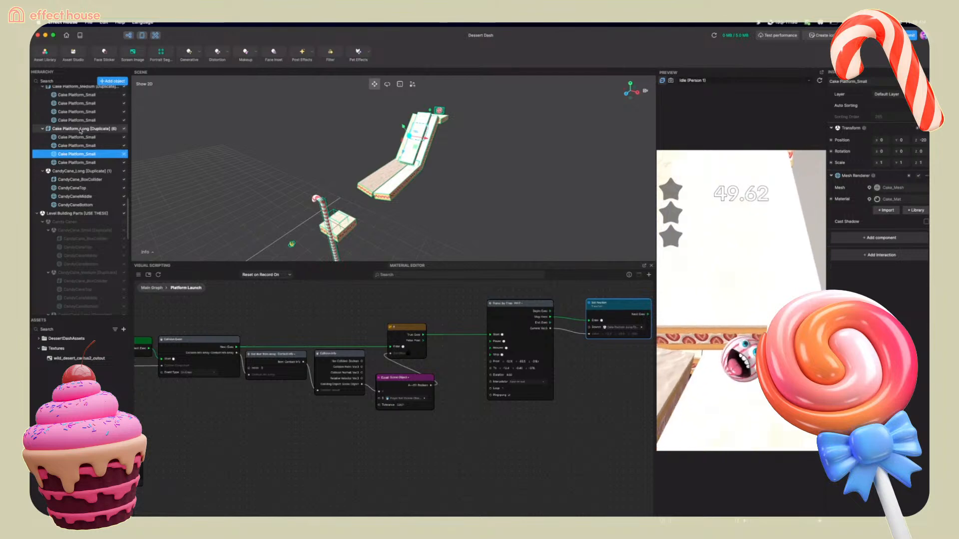
{"action": "left_click", "coordinate": [85, 128]}
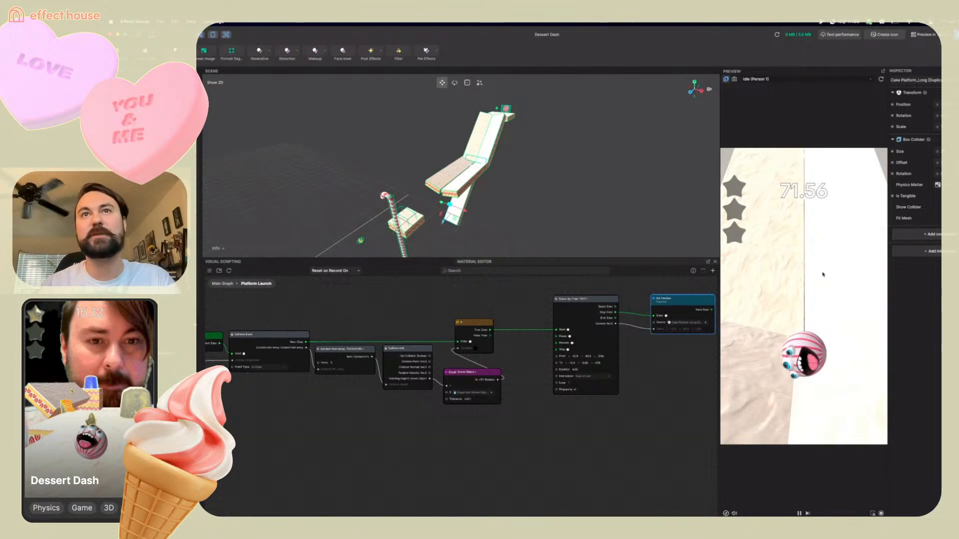
{"action": "left_click", "coordinate": [882, 81]}
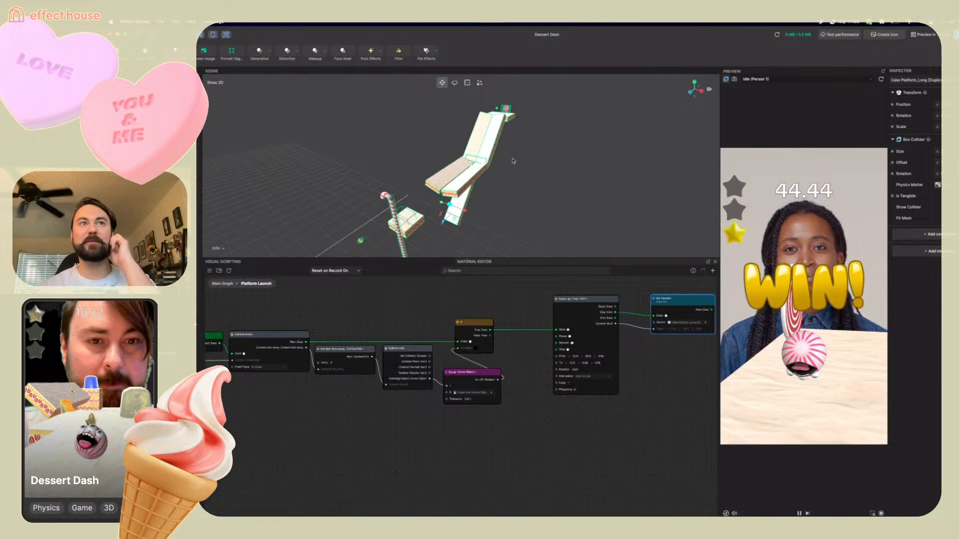
Orbit around the scene to review the full level layout from above and the side
{"action": "right_click_drag", "start_coordinate": [513, 161], "coordinate": [372, 187]}
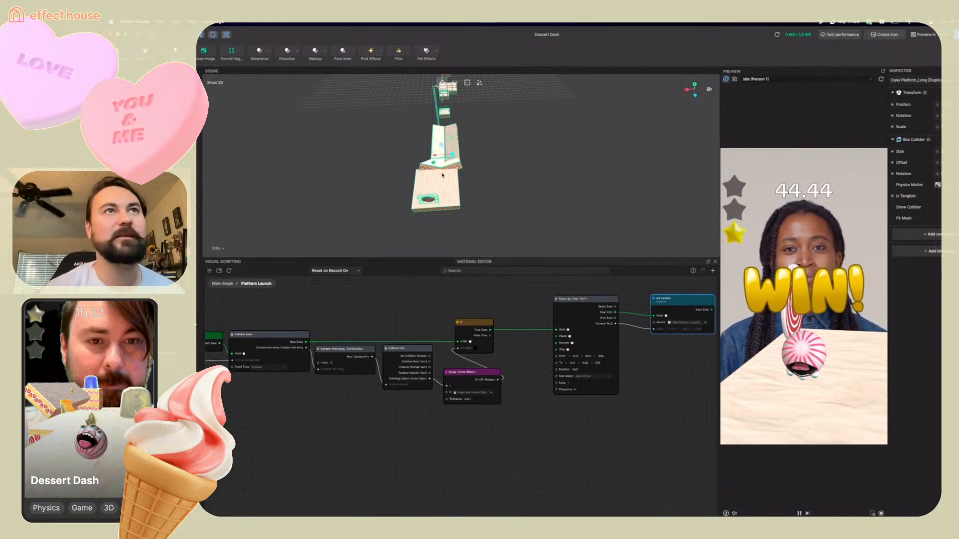
{"action": "mouse_move", "coordinate": [443, 175]}
{"action": "middle_mouse_down"}
{"action": "mouse_move", "coordinate": [451, 162]}
{"action": "mouse_move", "coordinate": [451, 175]}
{"action": "middle_mouse_up"}
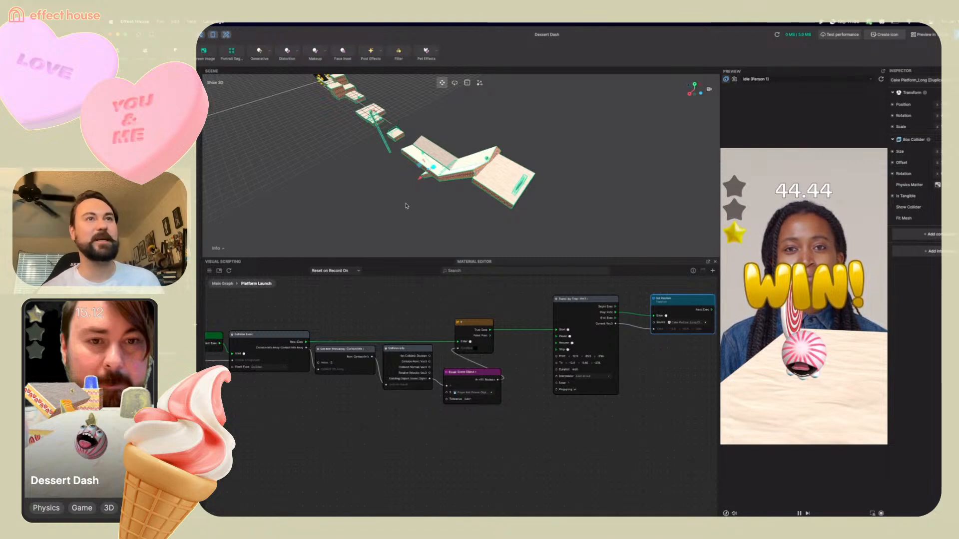
{"action": "right_click_drag", "start_coordinate": [414, 203], "coordinate": [519, 163]}
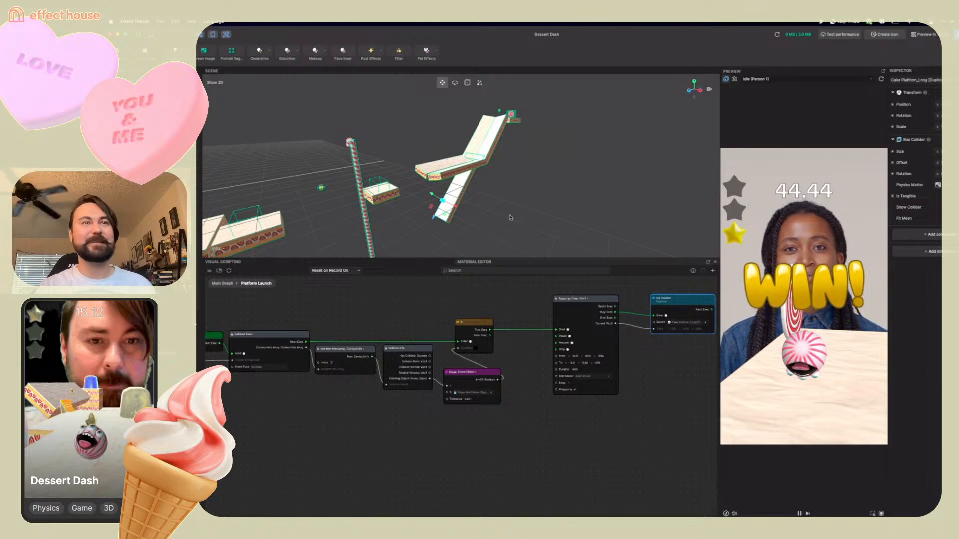
{"action": "middle_click_drag", "start_coordinate": [510, 217], "coordinate": [465, 217]}
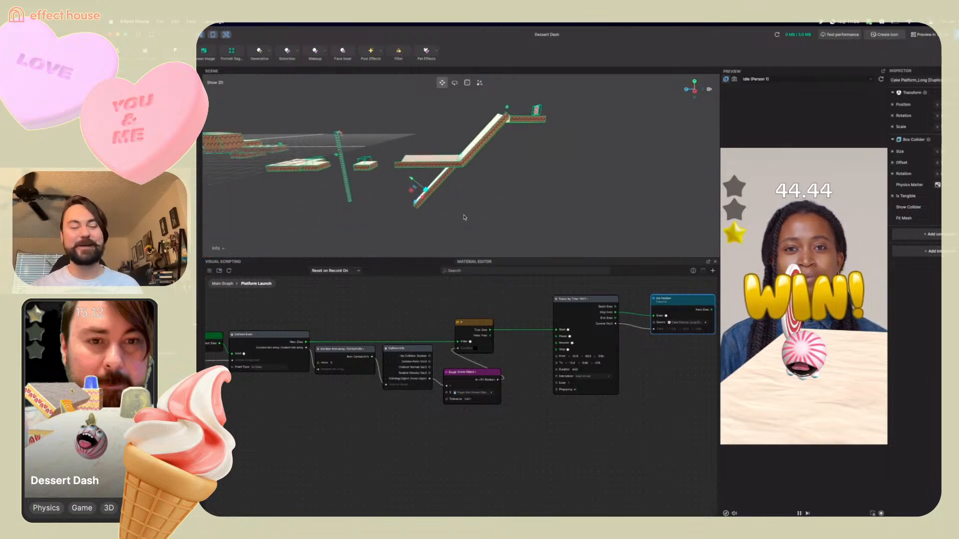